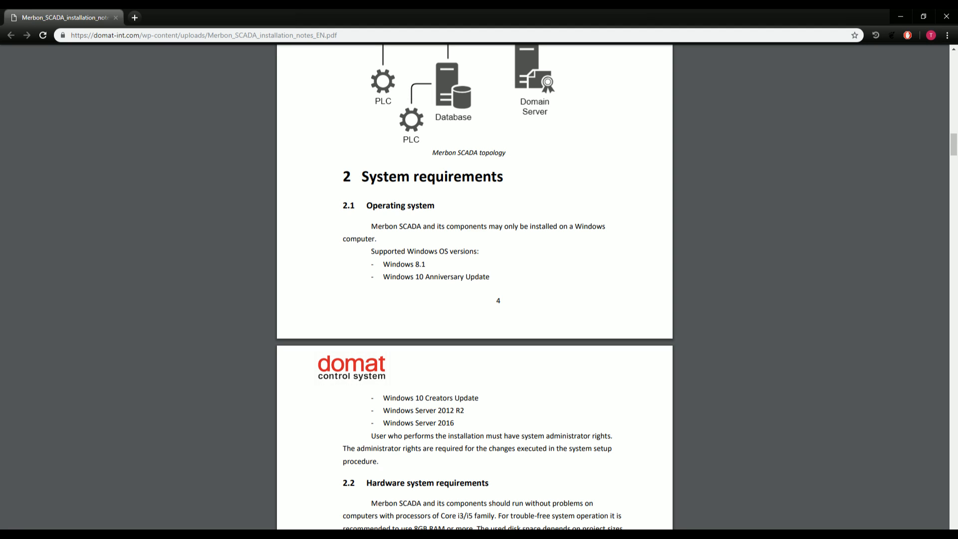
Scroll the installation notes down to section 2.2, Hardware system requirements.
{"action": "scroll", "coordinate": [414, 453], "scroll_direction": "down", "scroll_amount": 2}
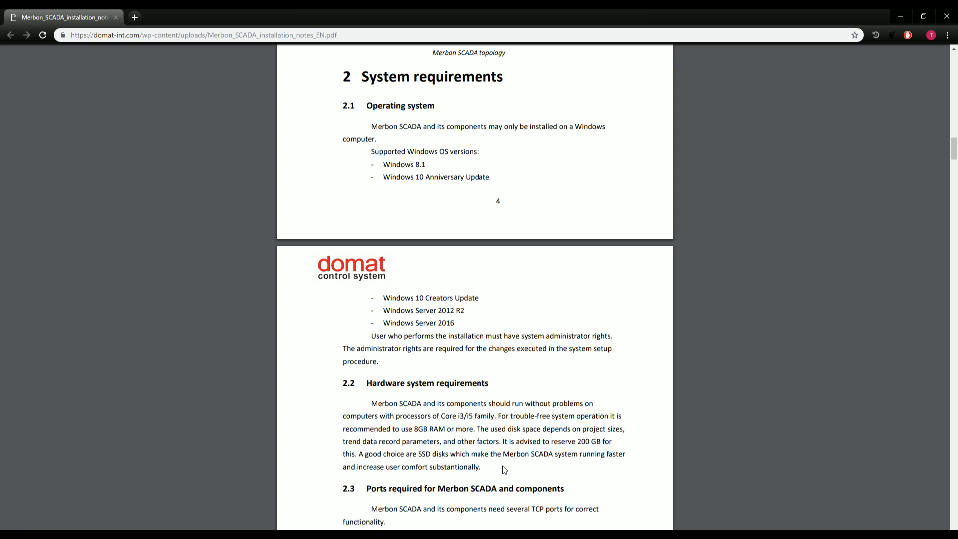
At section 2.3, highlight the required ports list, then ports 80, 443, 9696 and 9876 in turn.
{"action": "scroll", "coordinate": [504, 469], "scroll_direction": "down", "scroll_amount": 4}
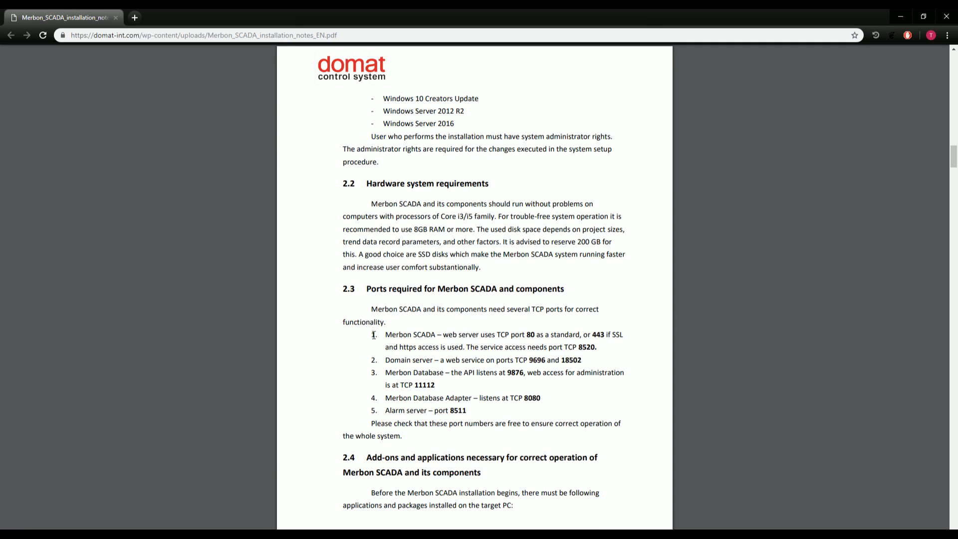
{"action": "left_click_drag", "start_coordinate": [372, 331], "coordinate": [481, 423]}
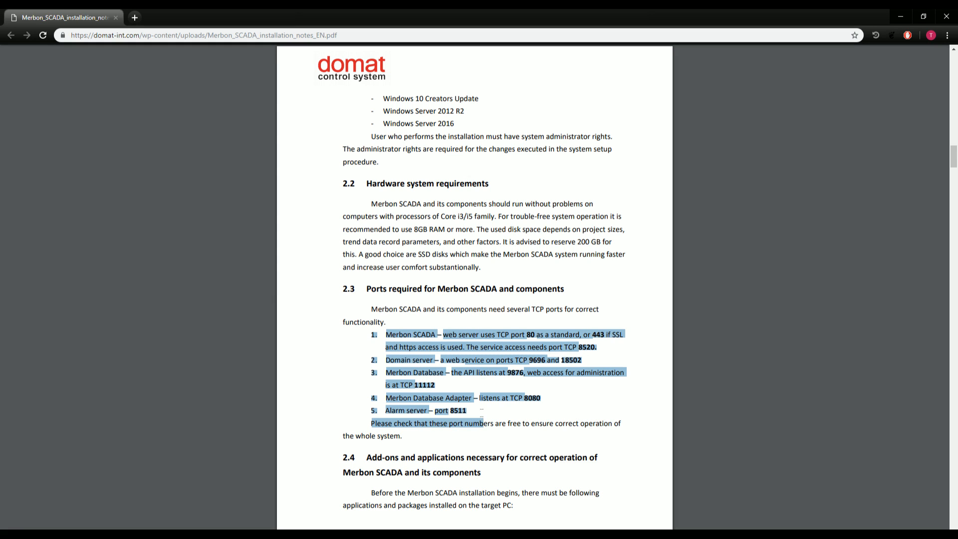
{"action": "left_click", "coordinate": [483, 413]}
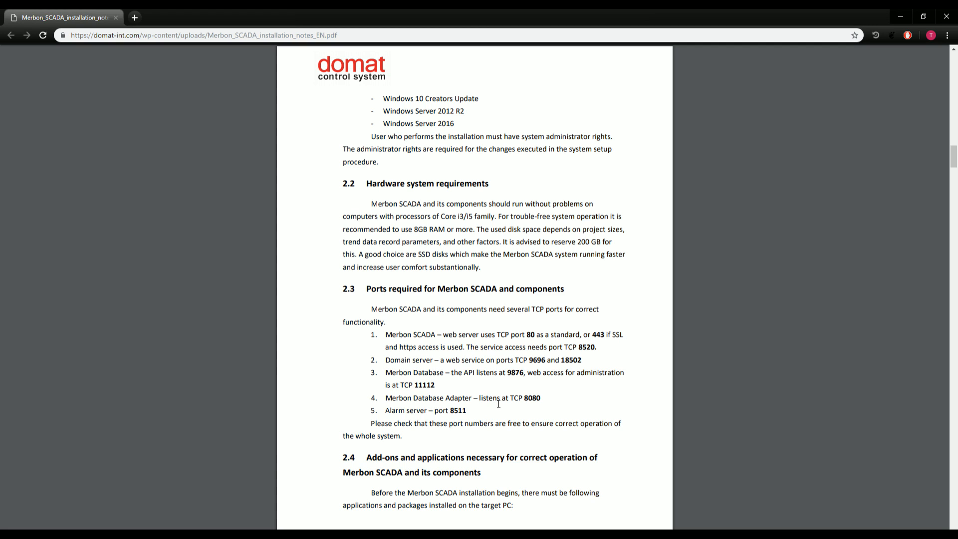
{"action": "left_click_drag", "start_coordinate": [536, 333], "coordinate": [529, 337]}
{"action": "left_click", "coordinate": [596, 335]}
{"action": "double_click", "coordinate": [602, 334]}
{"action": "left_click", "coordinate": [545, 362]}
{"action": "left_click_drag", "start_coordinate": [546, 361], "coordinate": [529, 361]}
{"action": "left_click", "coordinate": [522, 389]}
{"action": "left_click_drag", "start_coordinate": [524, 374], "coordinate": [508, 374]}
{"action": "left_click", "coordinate": [365, 371]}
Scroll to section 2.4.2 and highlight the two Visual C++ redistributable entries.
{"action": "scroll", "coordinate": [445, 389], "scroll_direction": "down", "scroll_amount": 4}
{"action": "scroll", "coordinate": [446, 389], "scroll_direction": "down", "scroll_amount": 2}
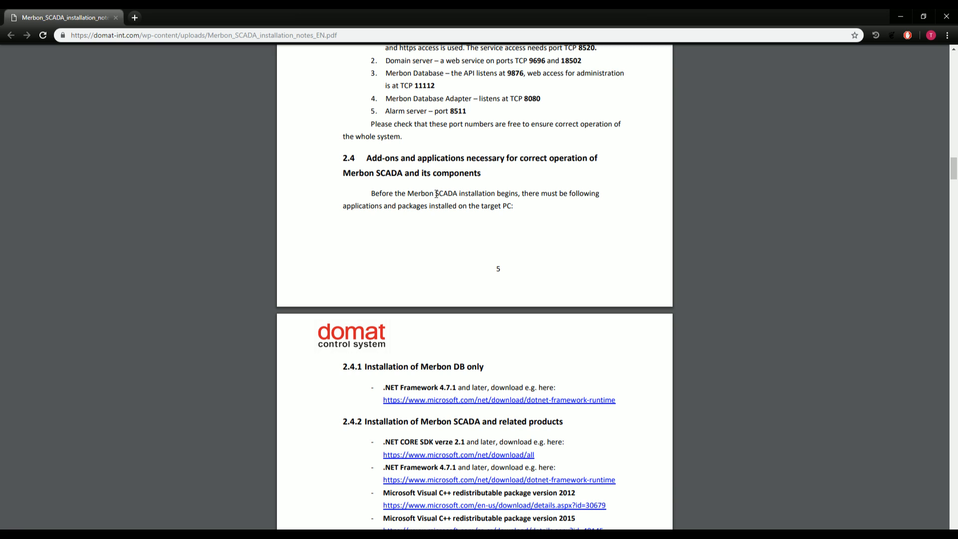
{"action": "scroll", "coordinate": [451, 291], "scroll_direction": "down", "scroll_amount": 2}
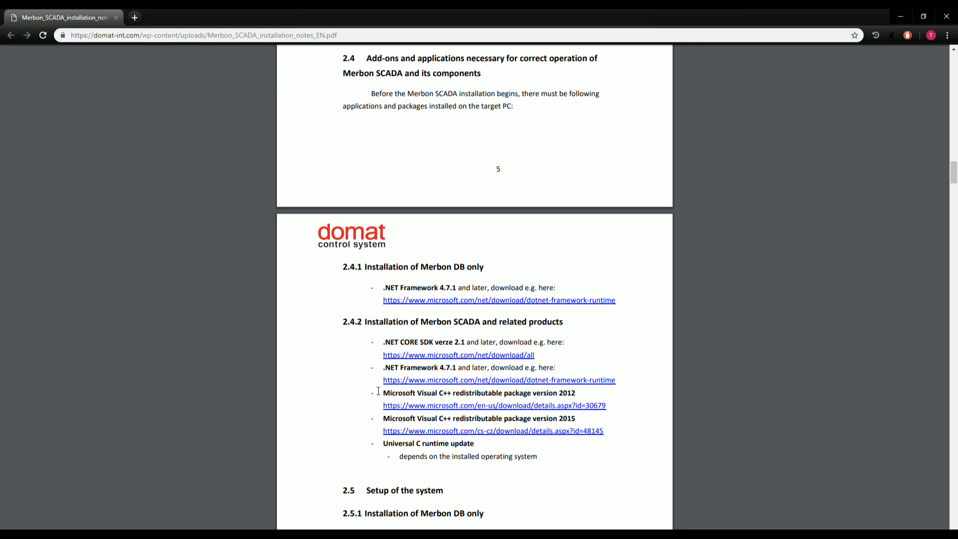
{"action": "left_click_drag", "start_coordinate": [383, 395], "coordinate": [605, 431]}
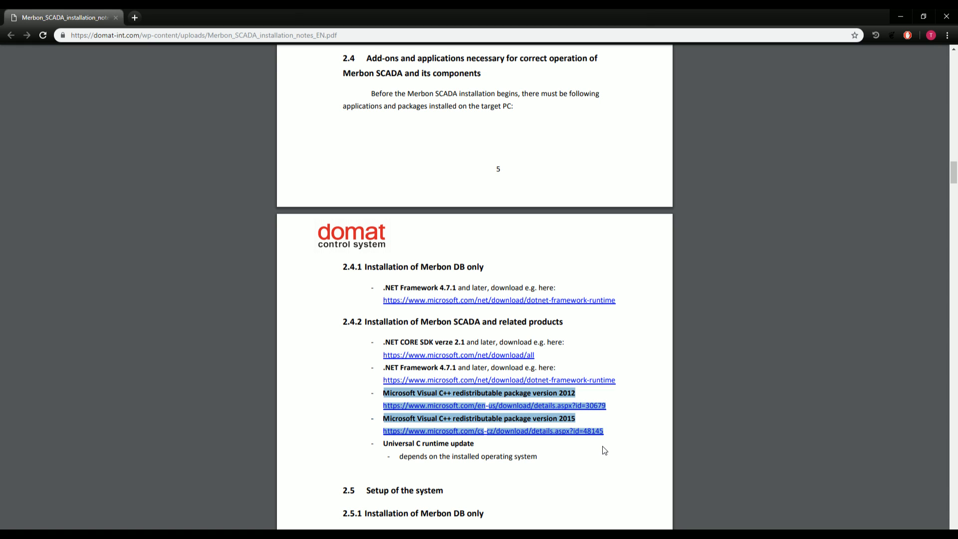
Clear the highlight, switch to the Webinar folder window and select Merbon_SCADA_Package.msi.
{"action": "left_click", "coordinate": [628, 414]}
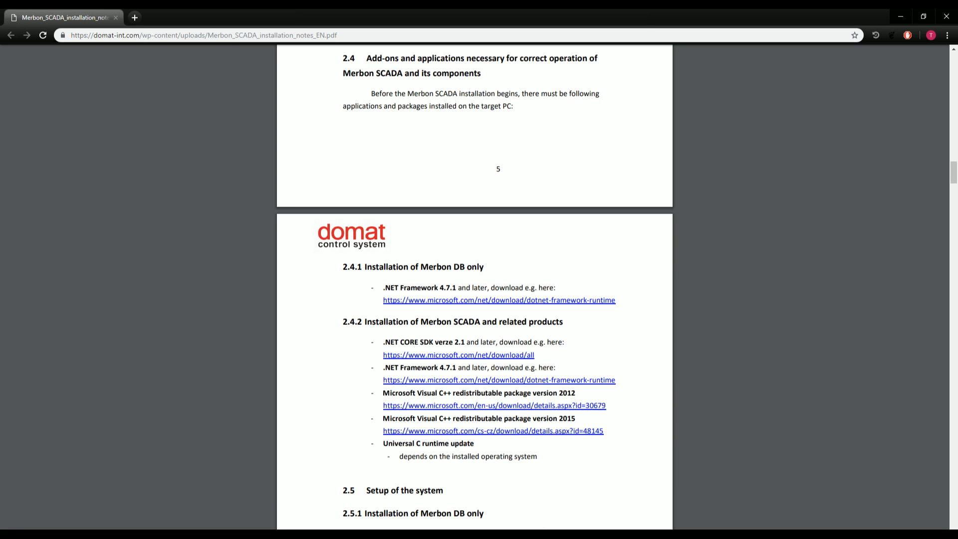
{"action": "mouse_move", "coordinate": [124, 534]}
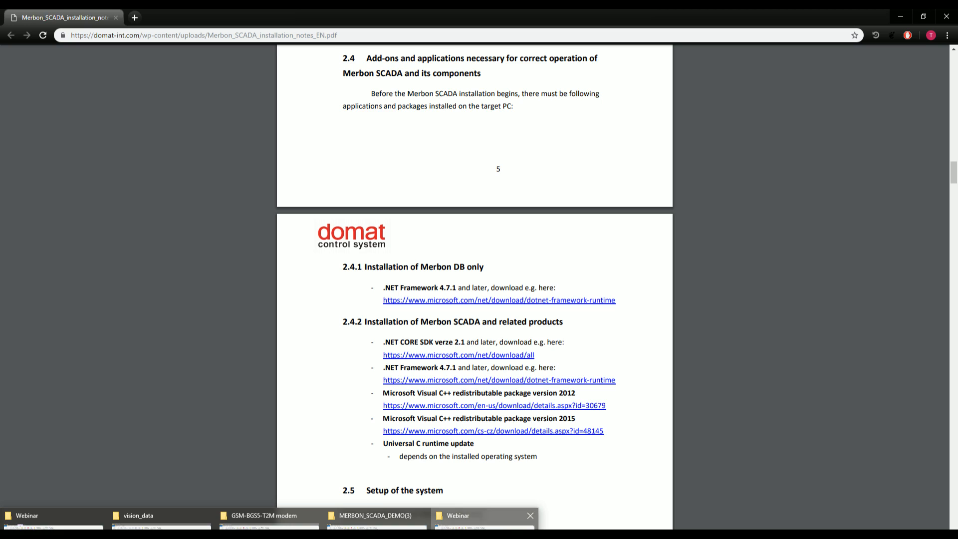
{"action": "left_click", "coordinate": [485, 525]}
{"action": "left_click_drag", "start_coordinate": [326, 14], "coordinate": [0, 319]}
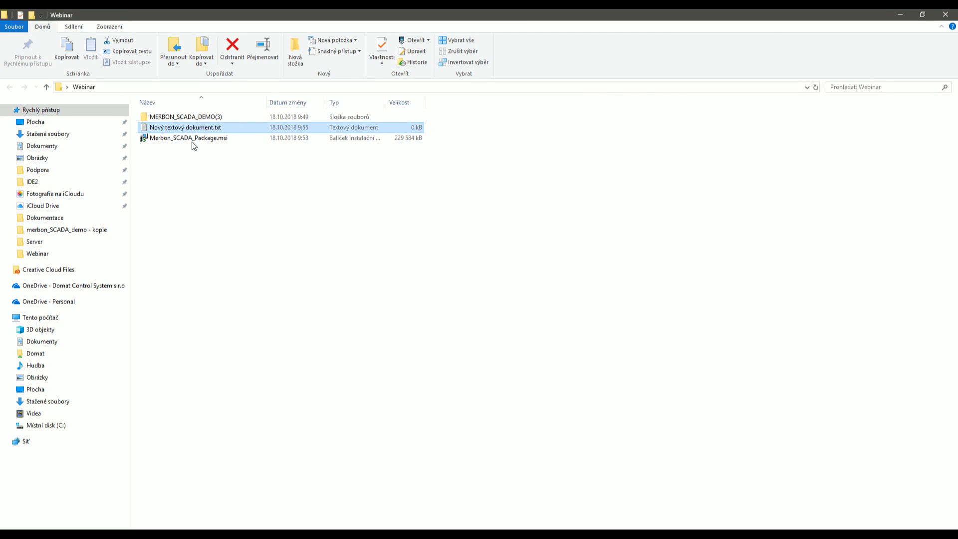
{"action": "left_click", "coordinate": [192, 138]}
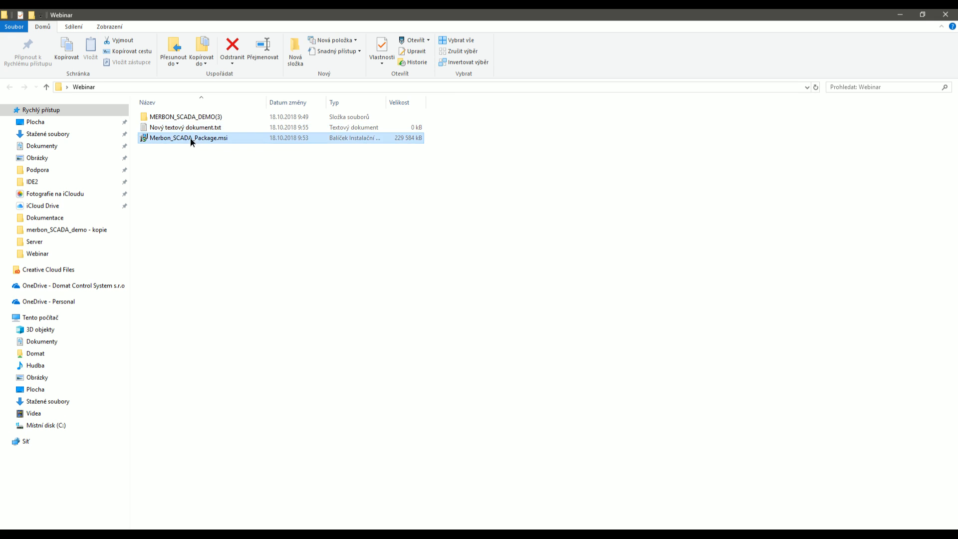
Run Merbon_SCADA_Package.msi, confirm the security warning, and minimize the folder window.
{"action": "double_click", "coordinate": [191, 139]}
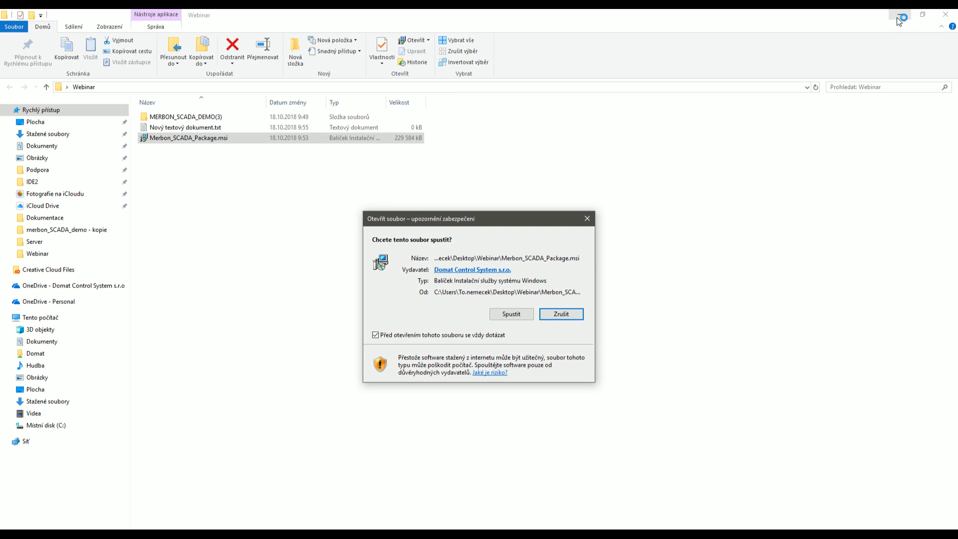
{"action": "left_click", "coordinate": [519, 313]}
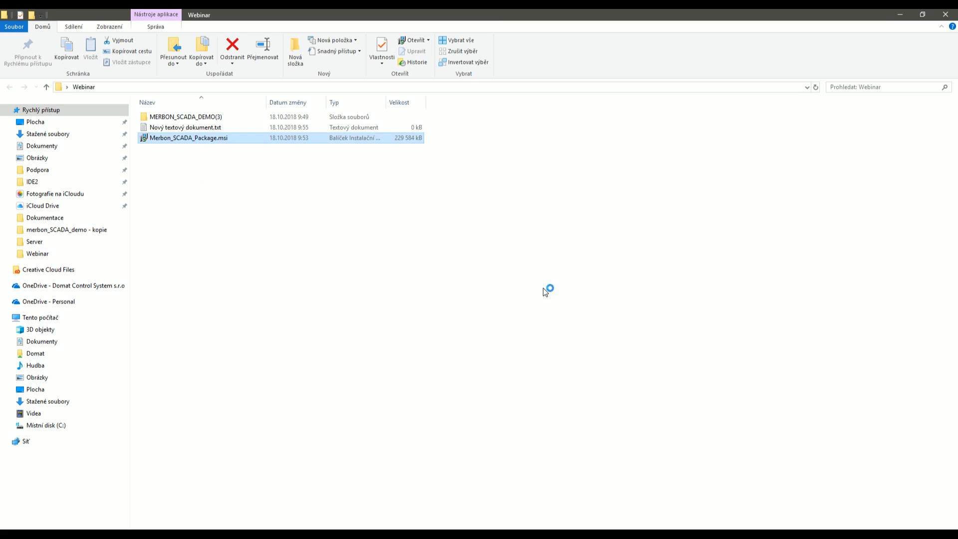
{"action": "left_click", "coordinate": [901, 16]}
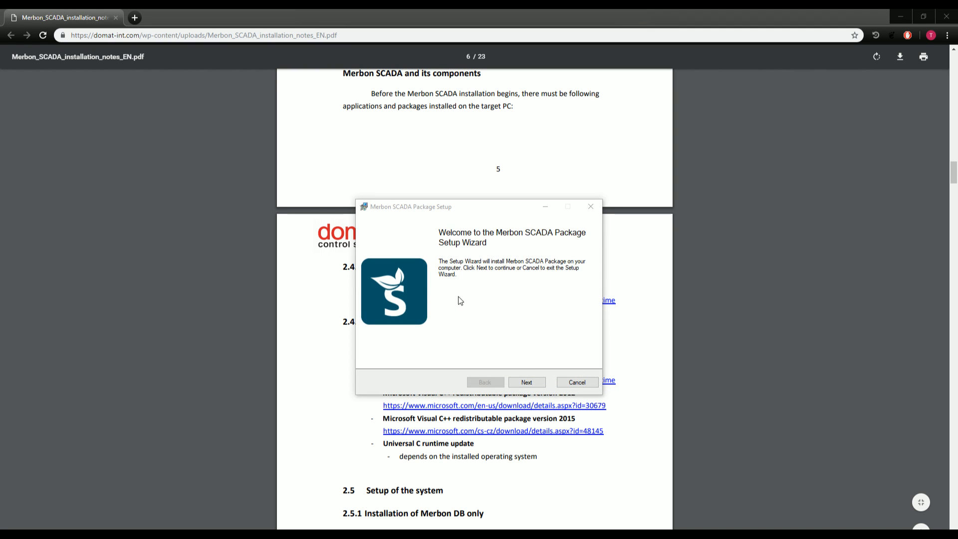
Accept the license agreement, keep C:\Apps as the destination, and start the installation.
{"action": "left_click", "coordinate": [527, 383]}
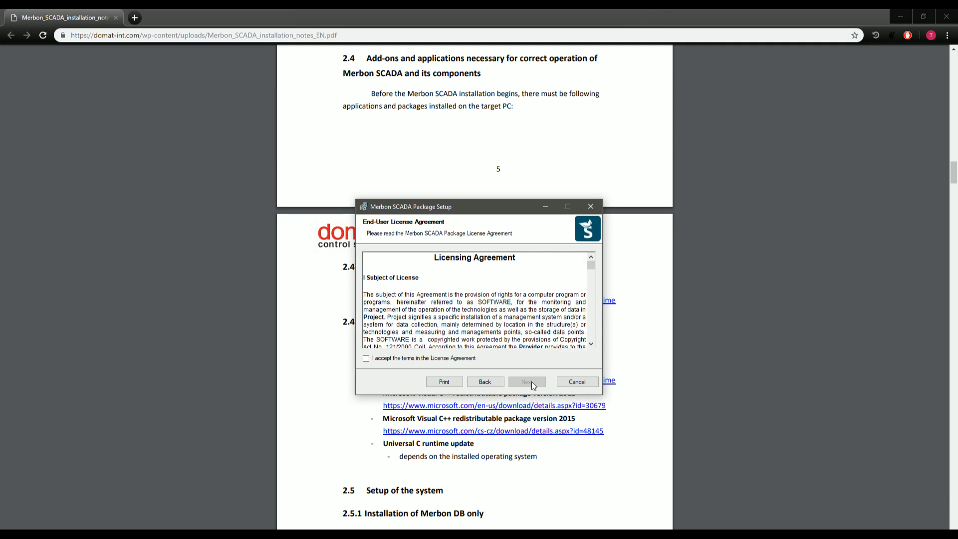
{"action": "left_click", "coordinate": [426, 360]}
{"action": "left_click", "coordinate": [527, 382]}
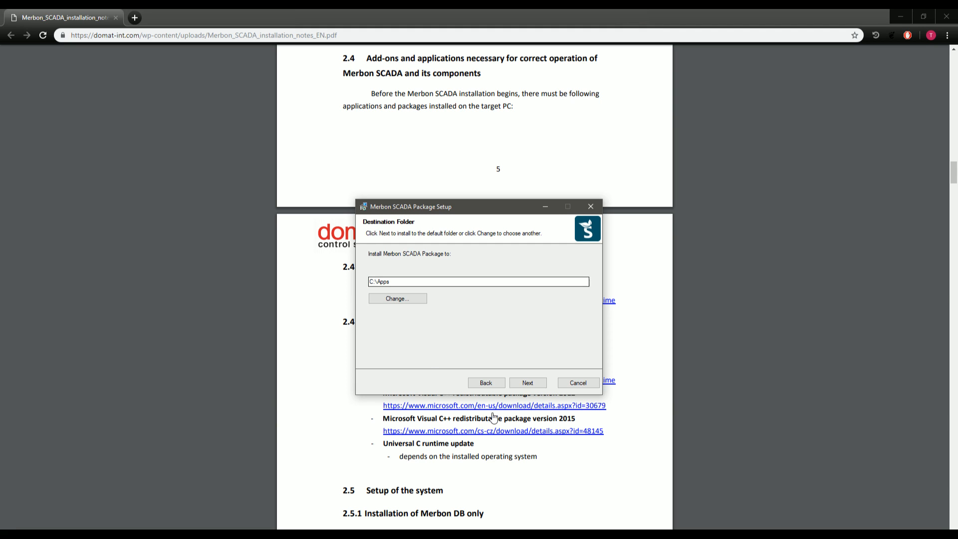
{"action": "left_click", "coordinate": [529, 384]}
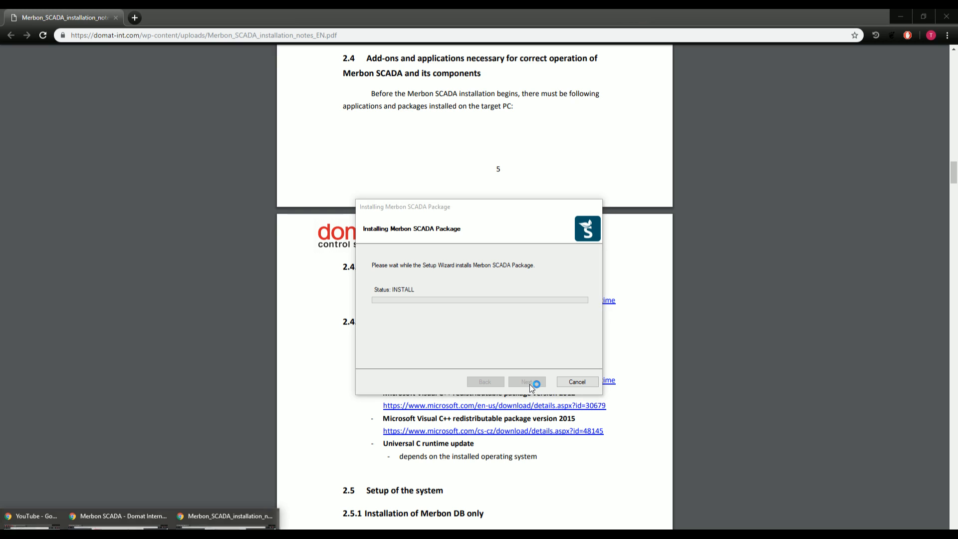
{"action": "left_click", "coordinate": [505, 218]}
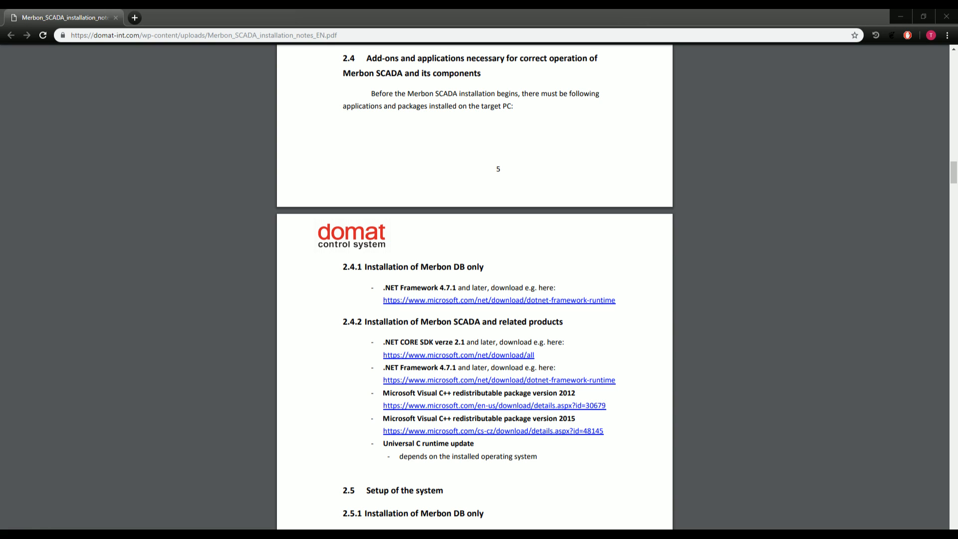
Bring up the Windows Start menu to search for an installed program.
{"action": "key", "text": "super"}
Search the Start menu for 'merbon' and launch the Merbon SCADA Installer.
{"action": "left_click", "coordinate": [21, 503]}
{"action": "type", "text": "merbon"}
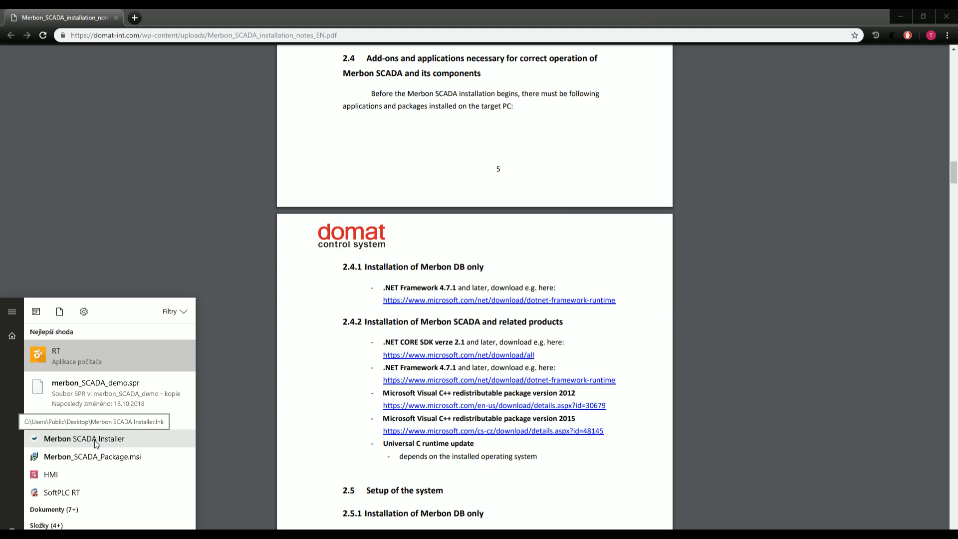
{"action": "left_click", "coordinate": [97, 439]}
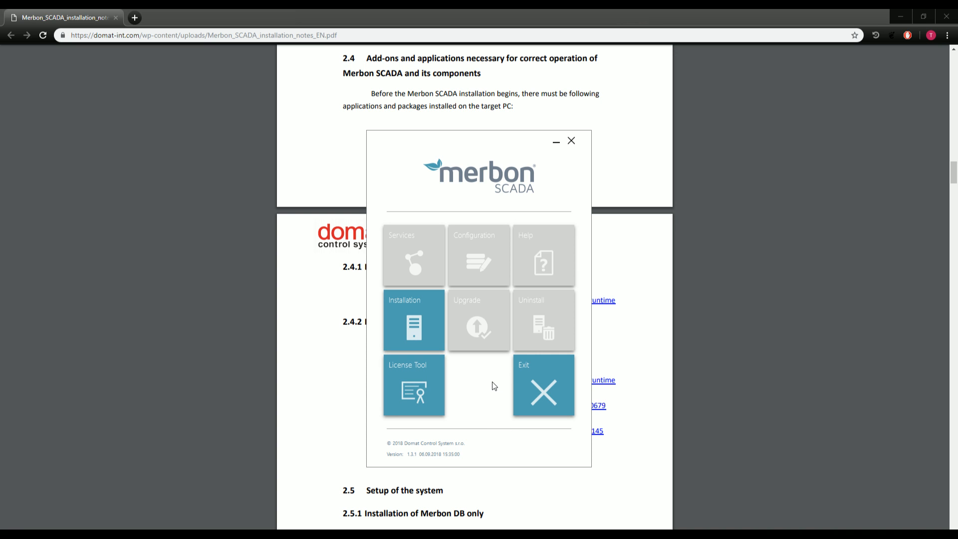
Open the installer's Installation page with all prerequisites passing, then scroll the notes PDF toward page 8.
{"action": "left_click", "coordinate": [406, 315]}
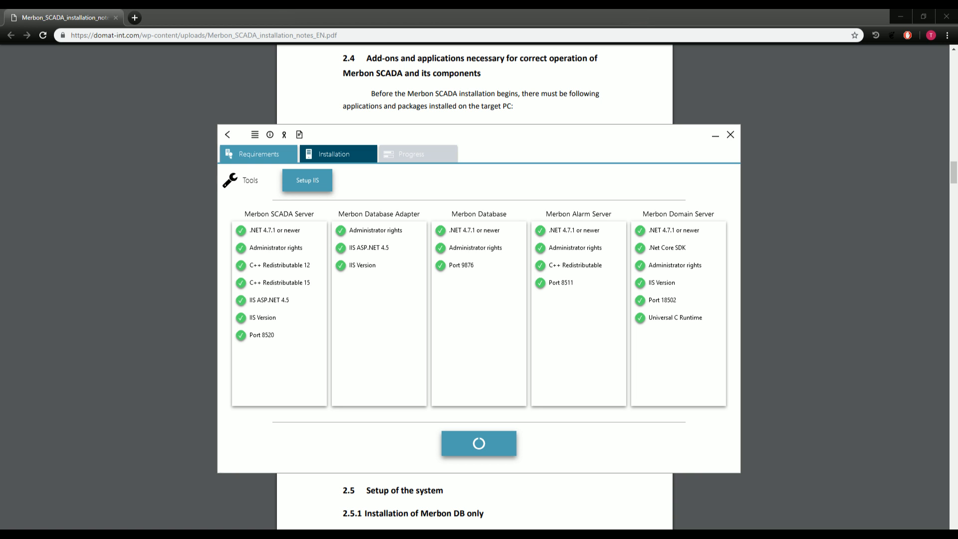
{"action": "left_click", "coordinate": [475, 515]}
{"action": "scroll", "coordinate": [561, 449], "scroll_direction": "down", "scroll_amount": 12}
{"action": "scroll", "coordinate": [464, 237], "scroll_direction": "down", "scroll_amount": 12}
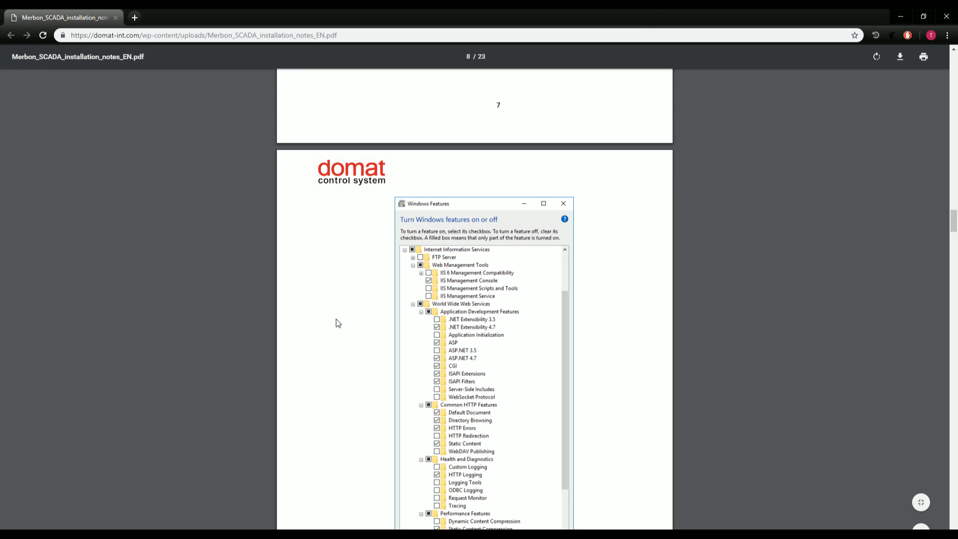
Bring page 8's 'IIS settings for a desktop Windows OS' screenshot into view, checking the installer window meanwhile.
{"action": "scroll", "coordinate": [336, 323], "scroll_direction": "up", "scroll_amount": 10}
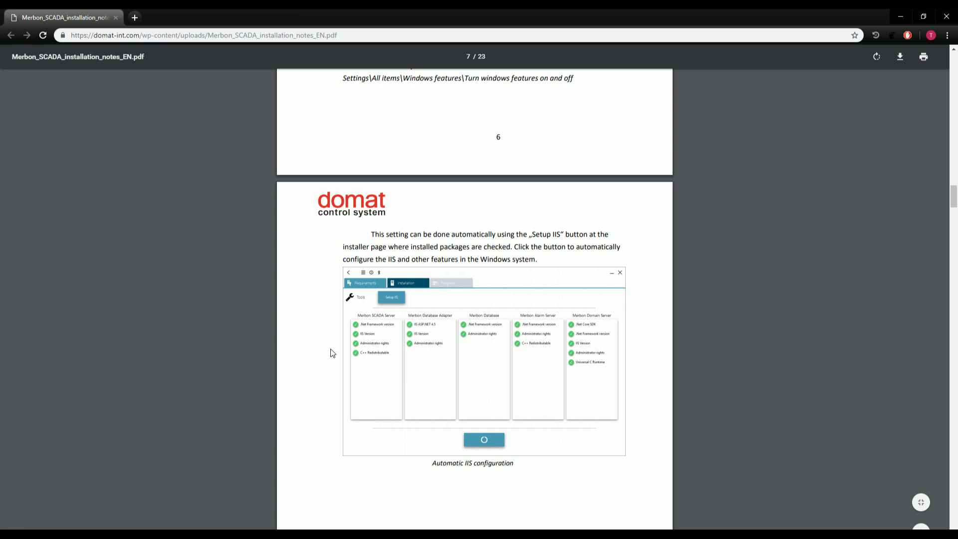
{"action": "scroll", "coordinate": [333, 353], "scroll_direction": "down", "scroll_amount": 10}
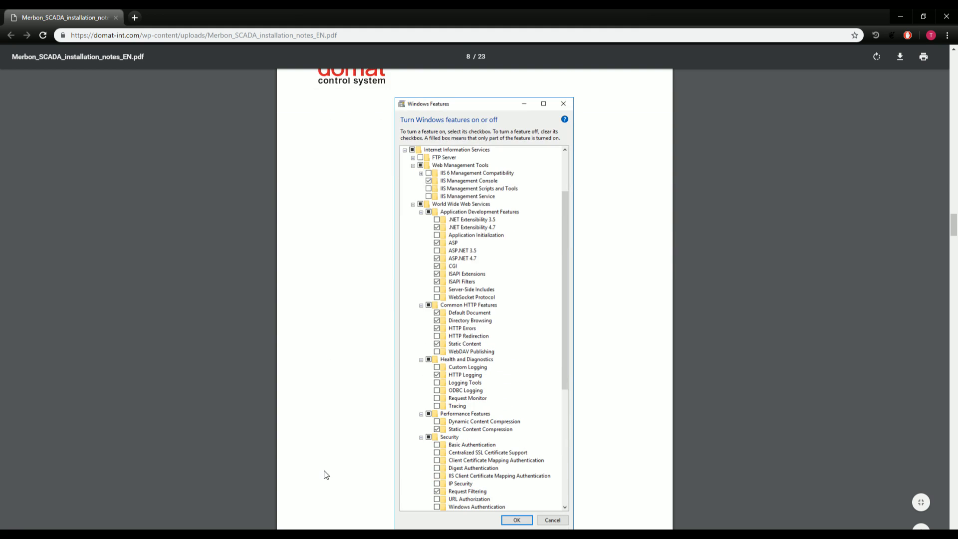
{"action": "key", "text": "alt+Tab"}
{"action": "scroll", "coordinate": [389, 313], "scroll_direction": "down", "scroll_amount": 6}
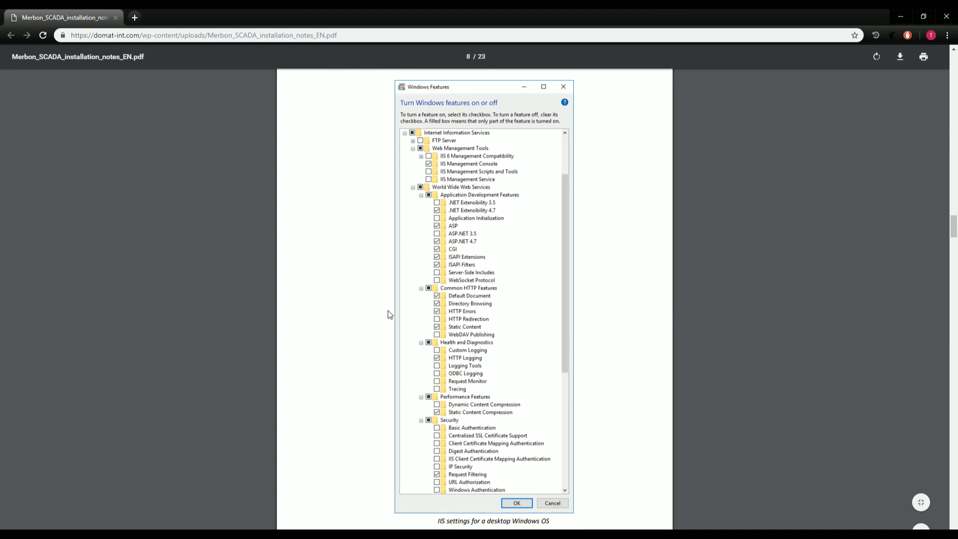
Review the PDF's IIS-on-Windows-Server pages, then switch back to the Merbon SCADA installer.
{"action": "scroll", "coordinate": [389, 310], "scroll_direction": "down", "scroll_amount": 5}
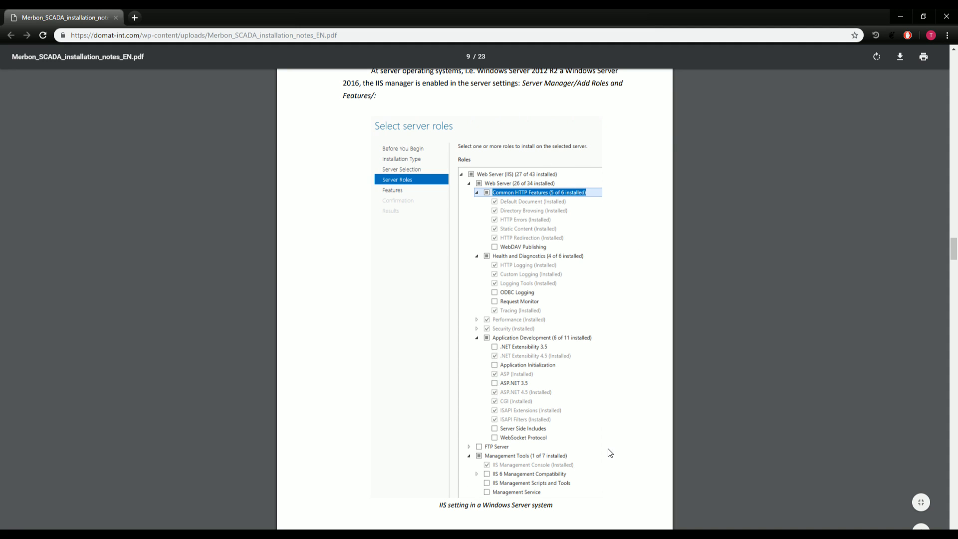
{"action": "scroll", "coordinate": [604, 452], "scroll_direction": "up", "scroll_amount": 8}
{"action": "scroll", "coordinate": [579, 454], "scroll_direction": "up", "scroll_amount": 4}
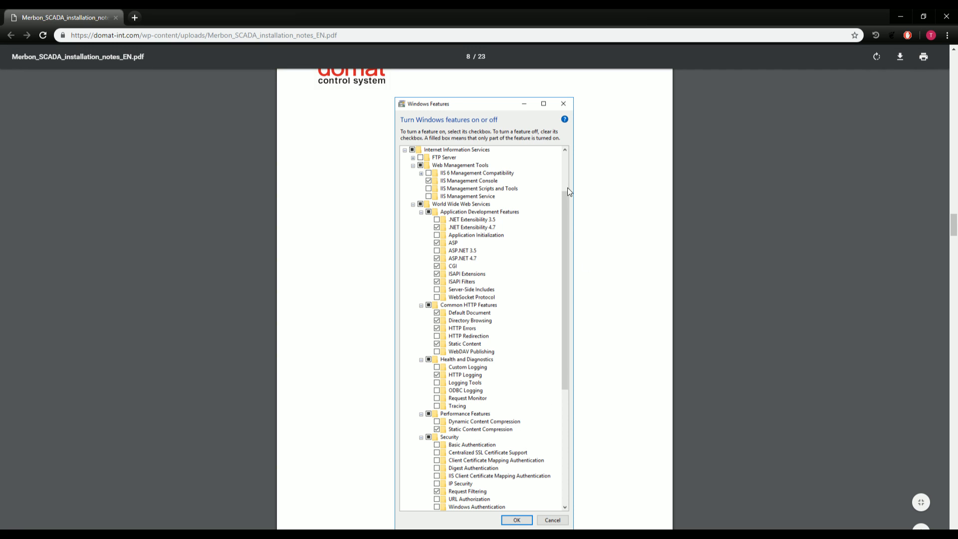
{"action": "scroll", "coordinate": [343, 316], "scroll_direction": "down", "scroll_amount": 15}
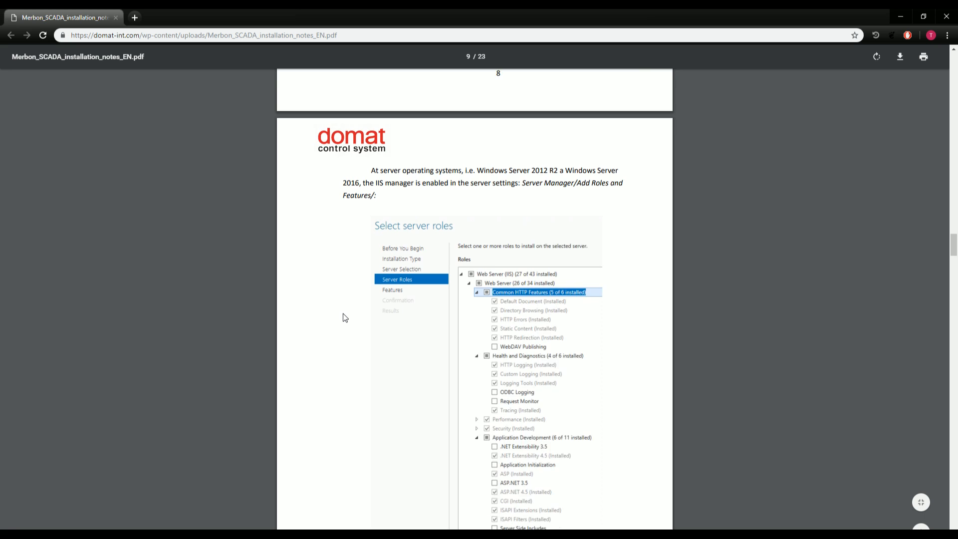
{"action": "scroll", "coordinate": [344, 317], "scroll_direction": "up", "scroll_amount": 5}
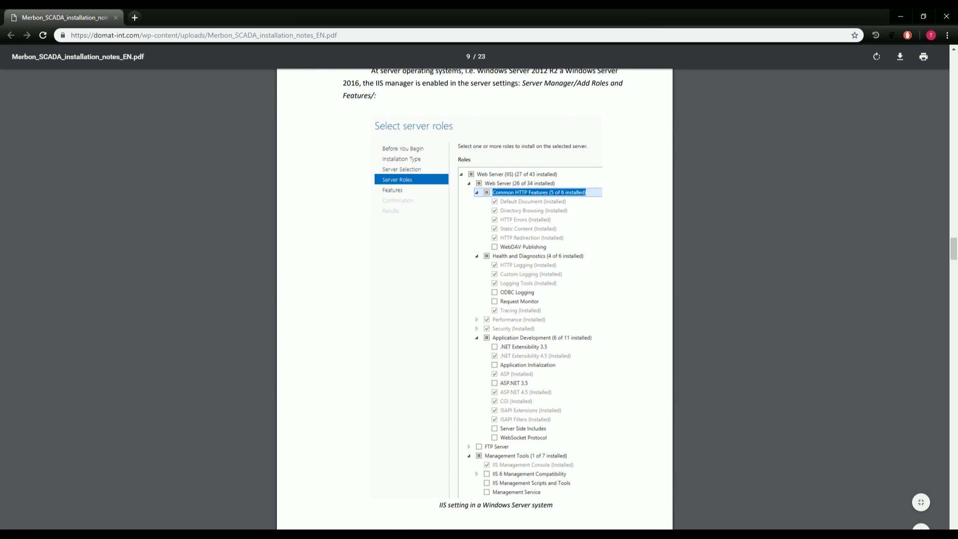
{"action": "key", "text": "alt+Tab"}
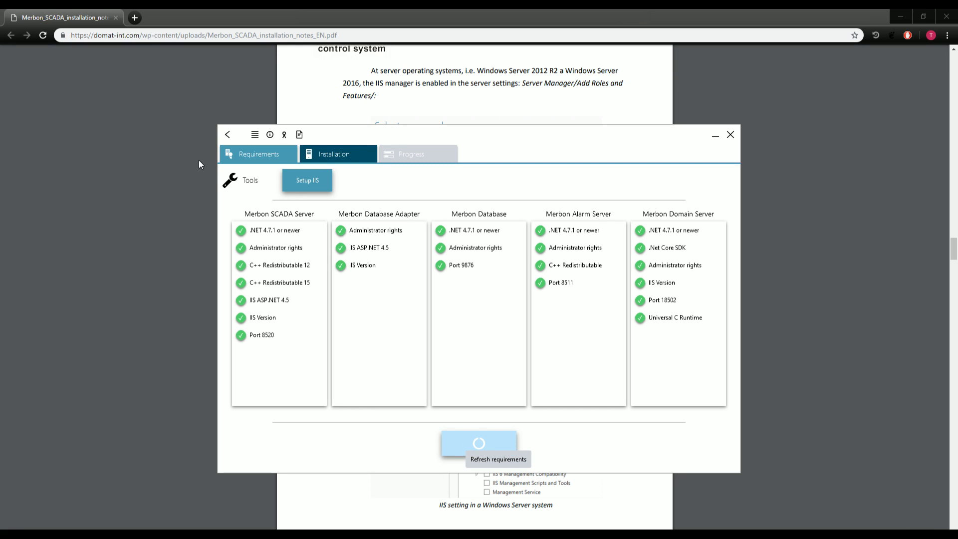
Go to the Installation step and briefly expand the Merbon SCADA Server settings.
{"action": "left_click", "coordinate": [326, 155]}
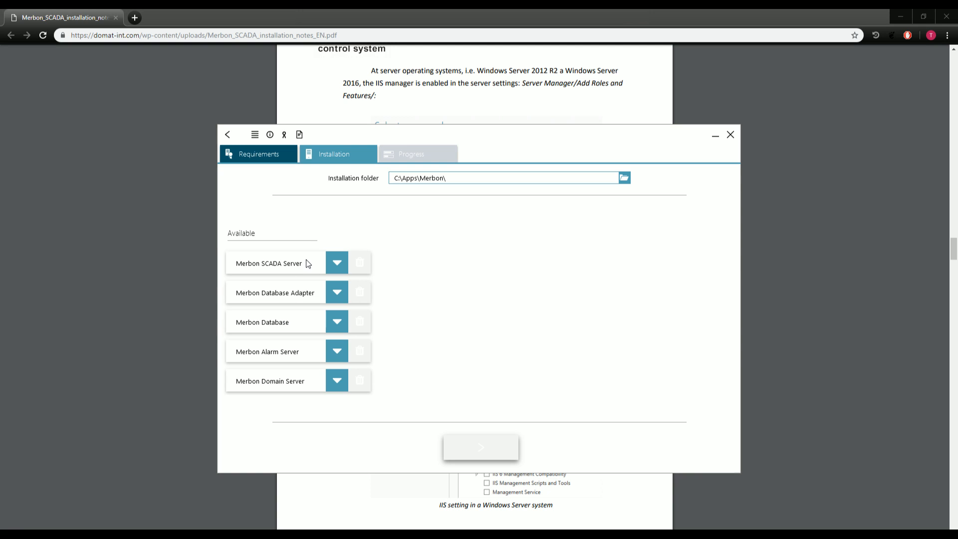
{"action": "left_click", "coordinate": [337, 264]}
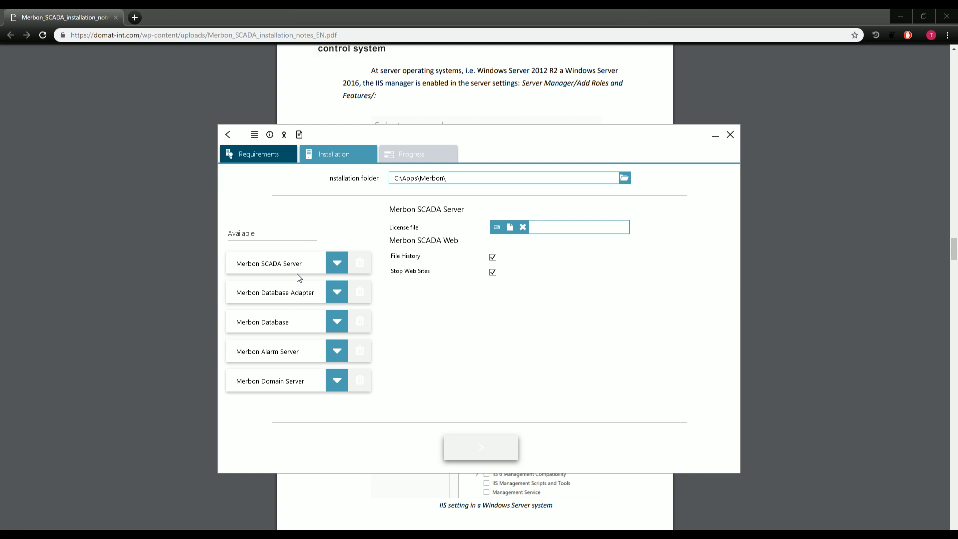
{"action": "left_click", "coordinate": [260, 294]}
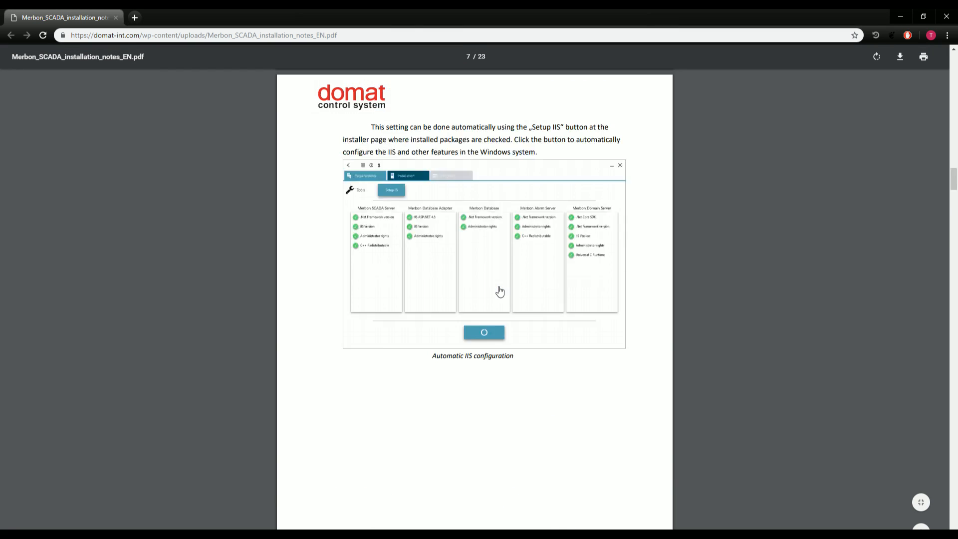
Scroll through the installation topology in the PDF manual.
{"action": "scroll", "coordinate": [499, 292], "scroll_direction": "up", "scroll_amount": 20}
{"action": "scroll", "coordinate": [481, 306], "scroll_direction": "down", "scroll_amount": 8}
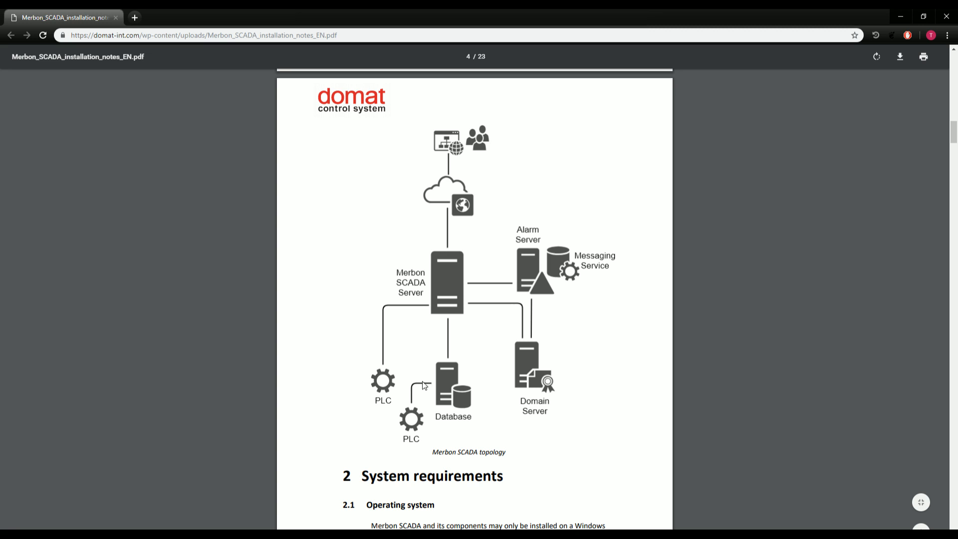
{"action": "scroll", "coordinate": [408, 410], "scroll_direction": "down", "scroll_amount": 20}
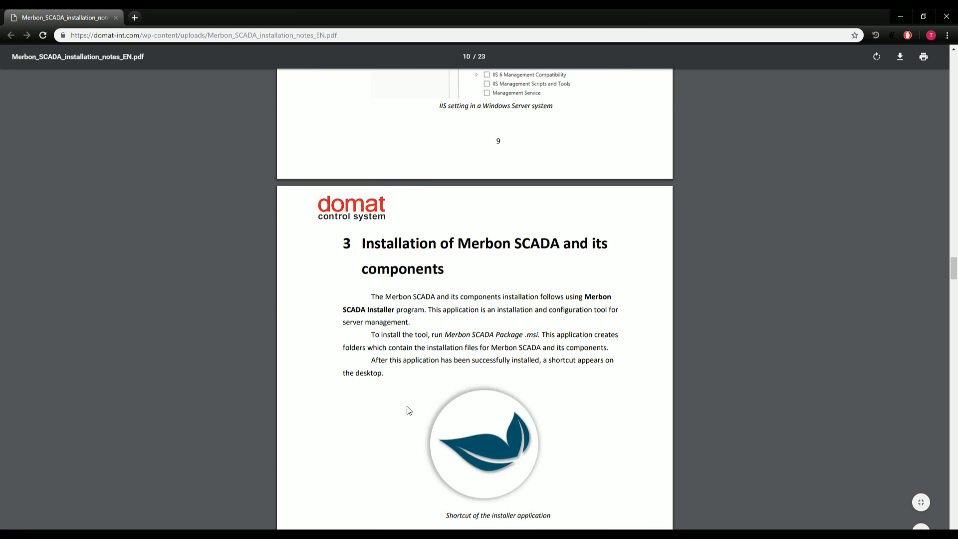
{"action": "scroll", "coordinate": [406, 407], "scroll_direction": "down", "scroll_amount": 4}
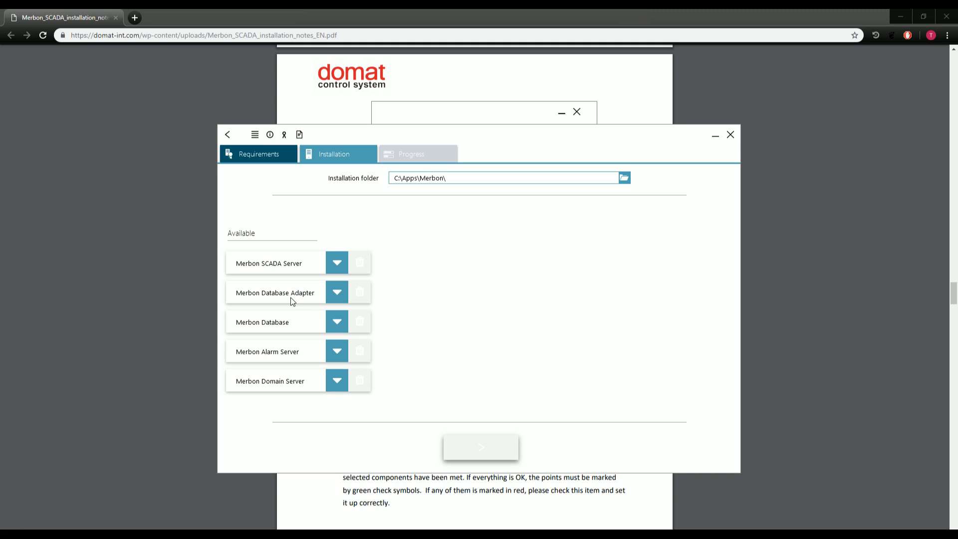
Inspect the Database, Alarm Server, Domain Server and SCADA Server component settings.
{"action": "left_click", "coordinate": [287, 325]}
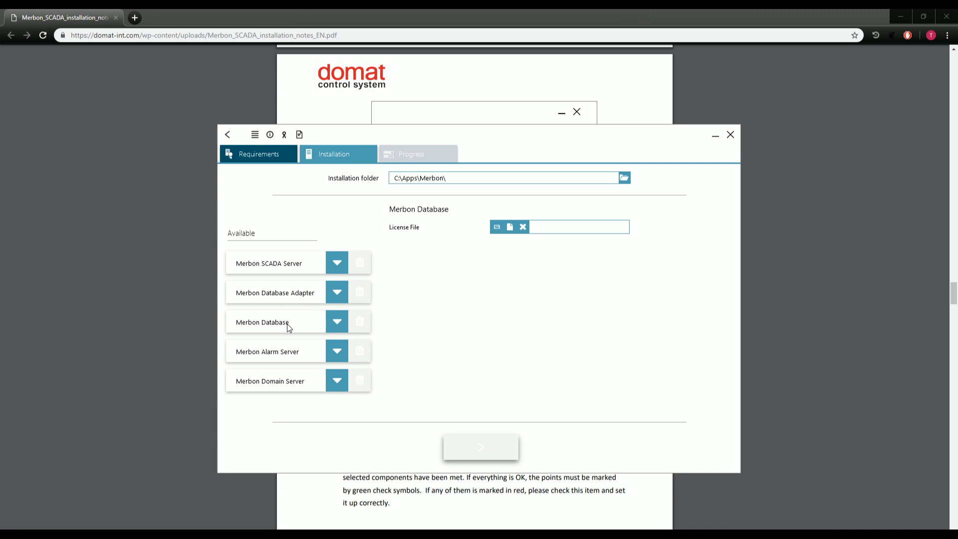
{"action": "left_click", "coordinate": [285, 353]}
{"action": "left_click", "coordinate": [288, 382]}
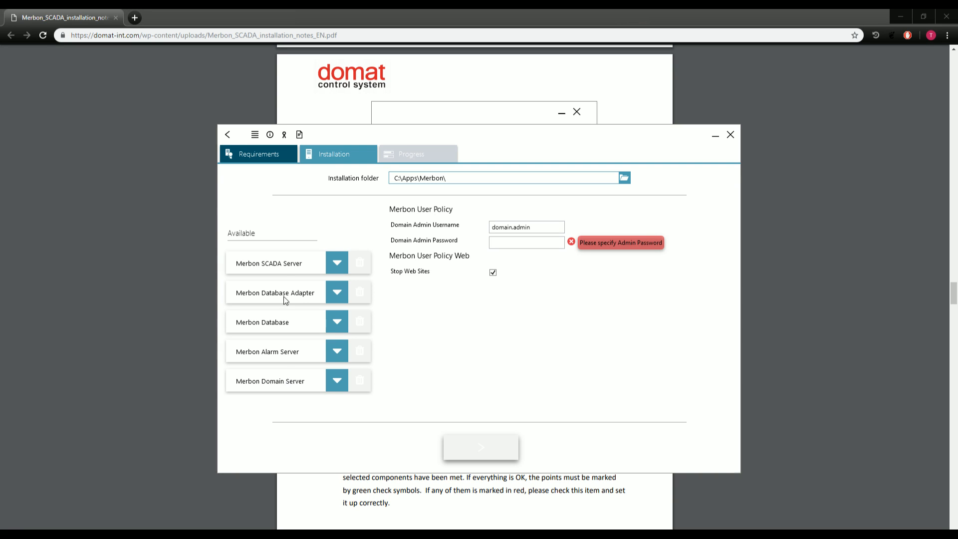
{"action": "left_click", "coordinate": [281, 266]}
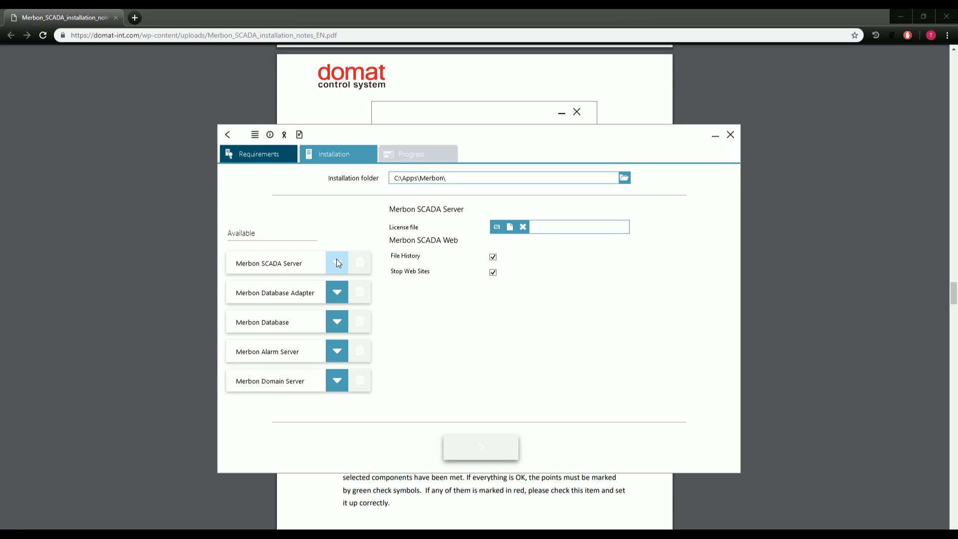
Include SCADA Server, Alarm Server and Domain Server, and reopen the SCADA Server settings.
{"action": "left_click", "coordinate": [336, 260]}
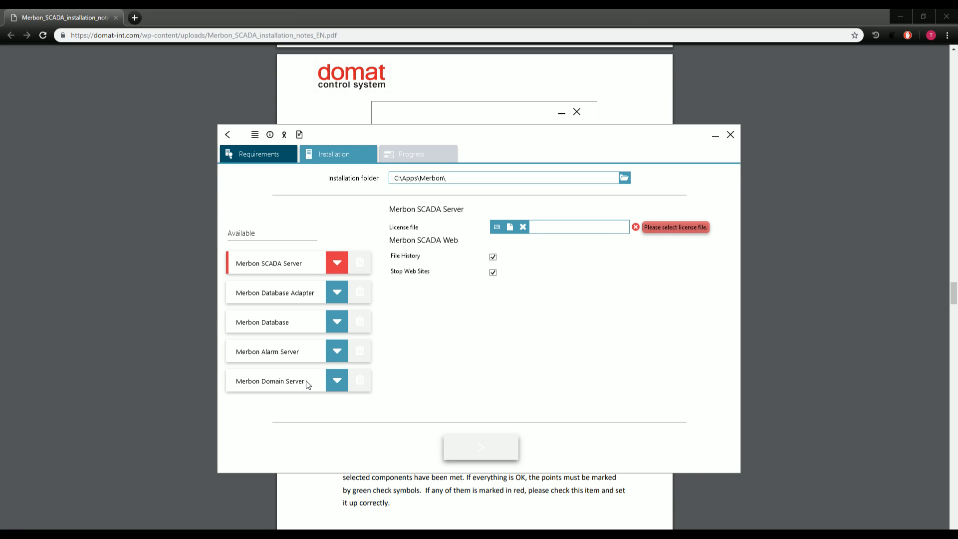
{"action": "left_click", "coordinate": [339, 352]}
{"action": "left_click", "coordinate": [335, 381]}
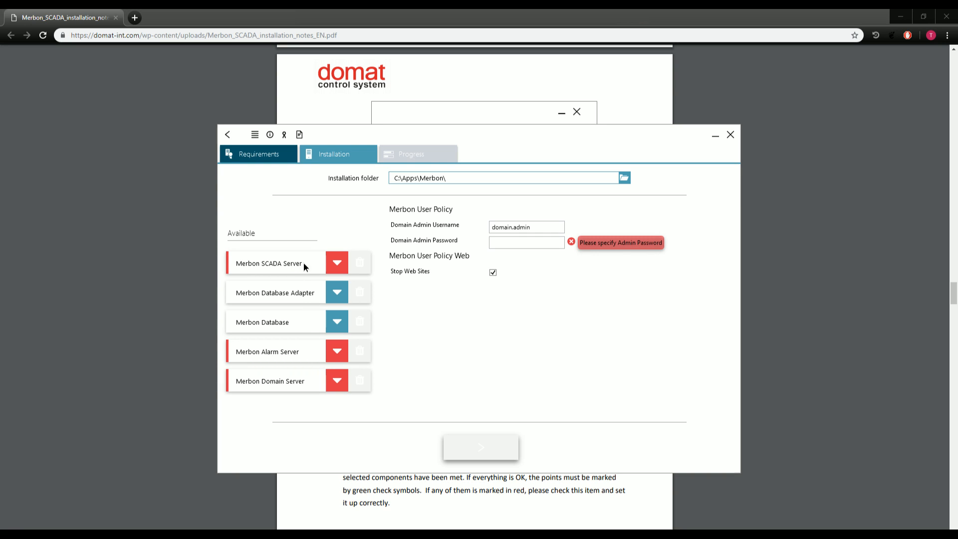
{"action": "left_click", "coordinate": [339, 263]}
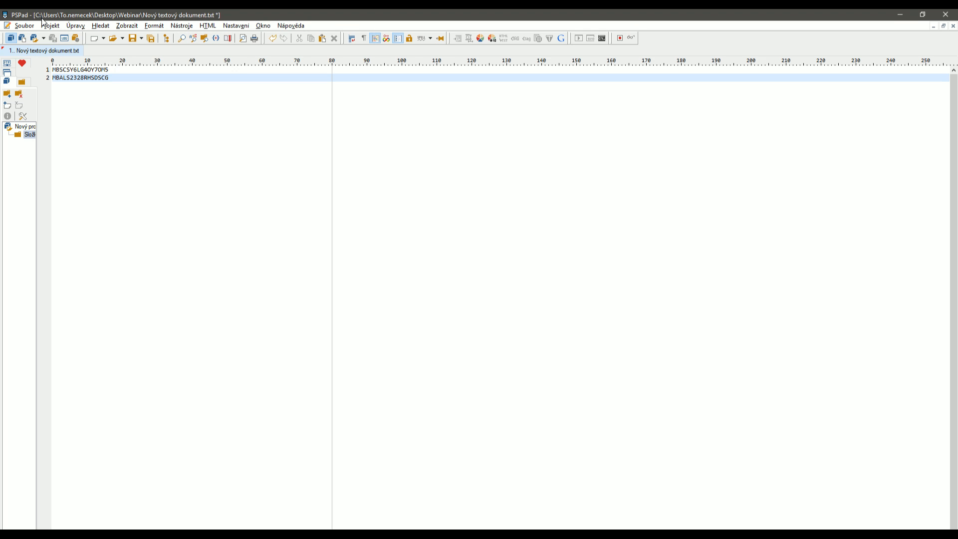
Copy the first licence number from the PSPad notes and minimize PSPad.
{"action": "double_click", "coordinate": [86, 70]}
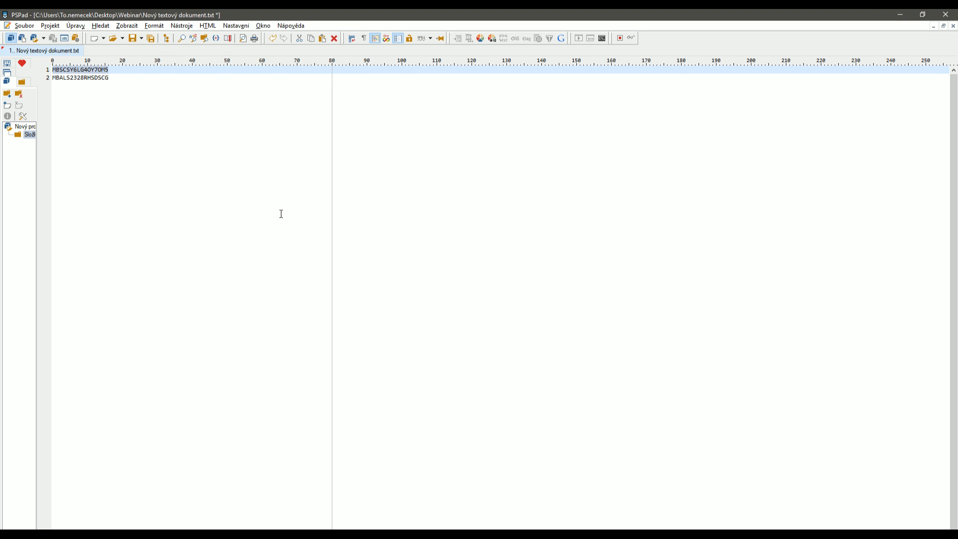
{"action": "left_click", "coordinate": [898, 15]}
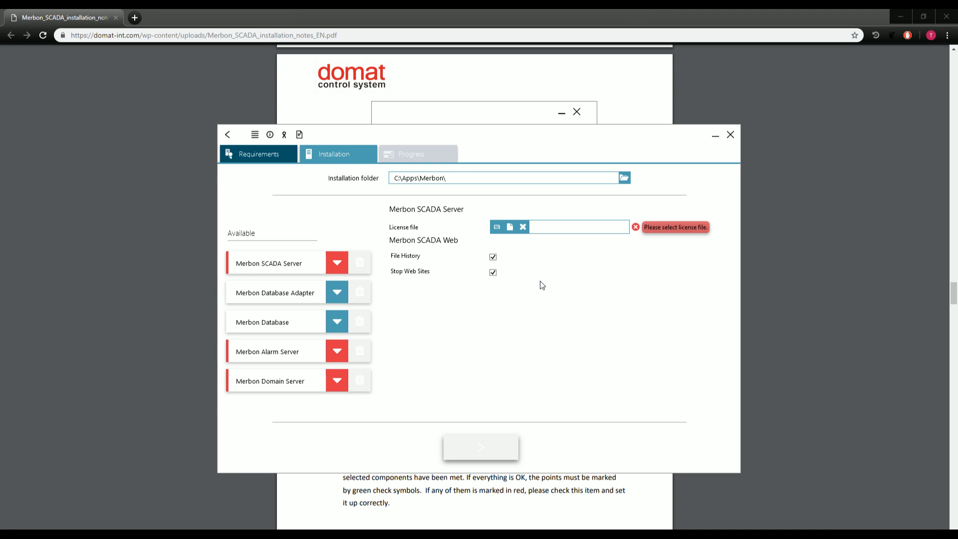
Paste the first licence number into the SCADA Server licensing tool and create an activation request.
{"action": "left_click", "coordinate": [497, 229]}
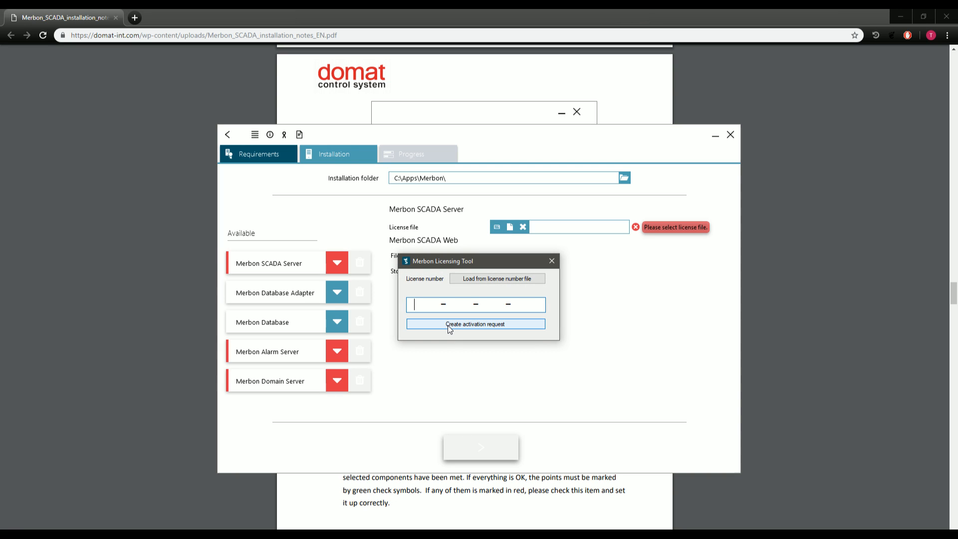
{"action": "key", "text": "ctrl+v"}
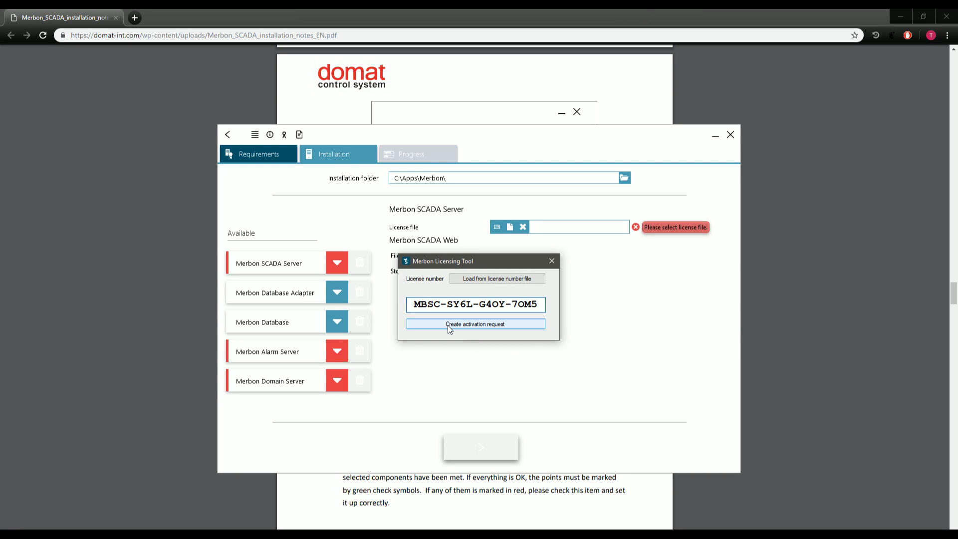
{"action": "left_click", "coordinate": [447, 326]}
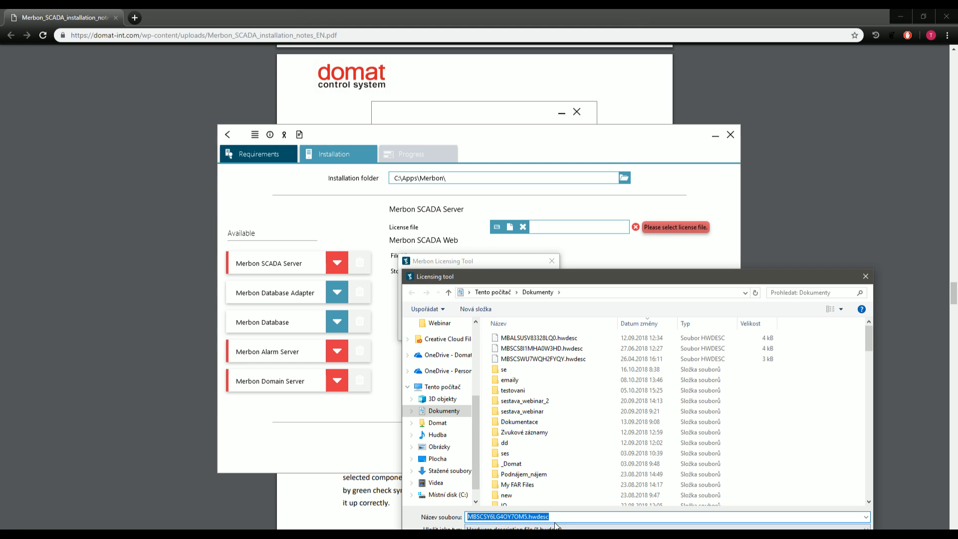
Save the .hwdesc request into Plocha\Webinar and close the licensing tool.
{"action": "left_click_drag", "start_coordinate": [562, 517], "coordinate": [468, 517]}
{"action": "left_click", "coordinate": [605, 517]}
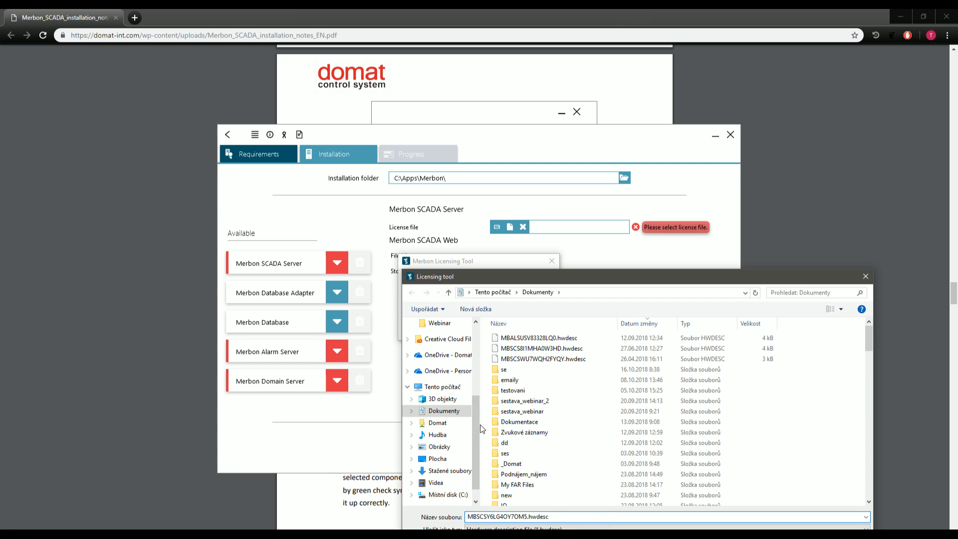
{"action": "left_click", "coordinate": [452, 459]}
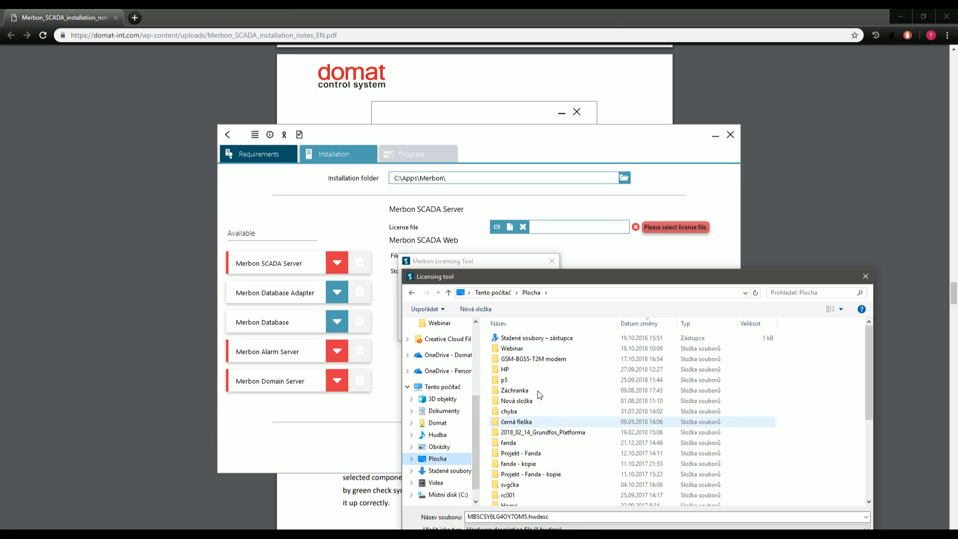
{"action": "double_click", "coordinate": [527, 349]}
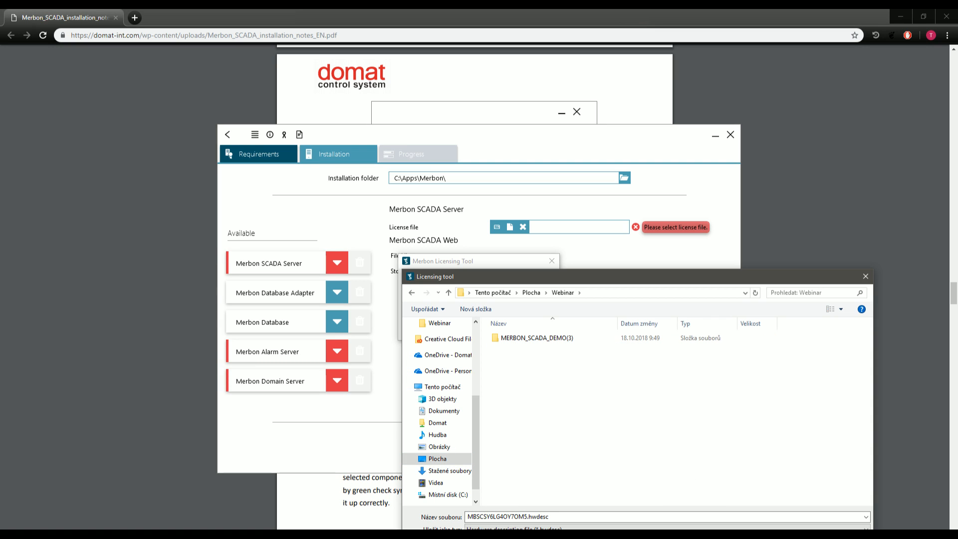
{"action": "key", "text": "Return"}
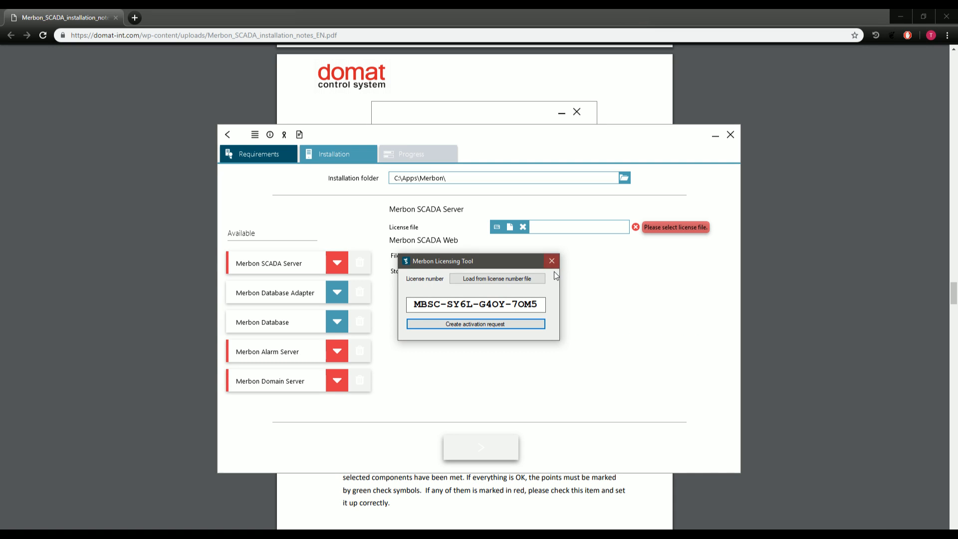
{"action": "left_click", "coordinate": [552, 261]}
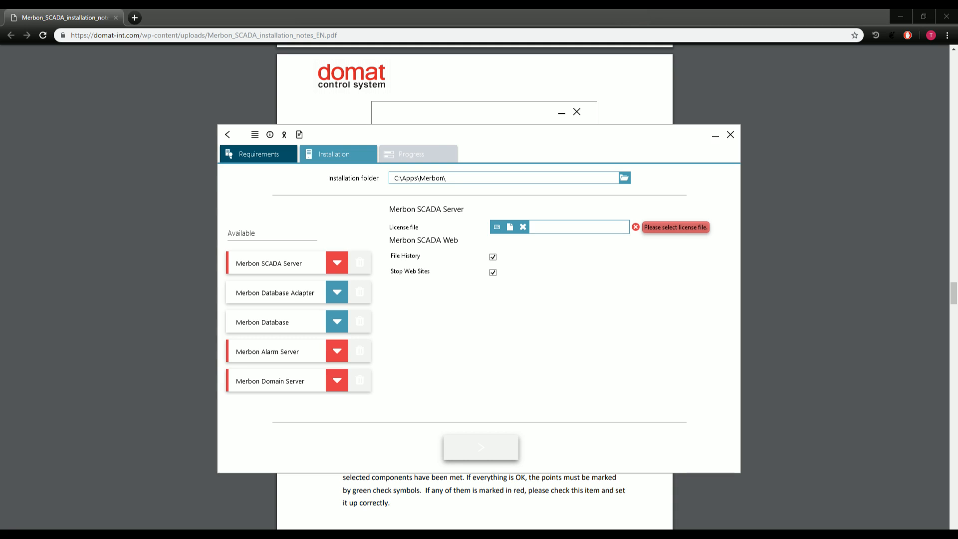
Open the licenses.domat.cz link from the PDF in a new Chrome tab.
{"action": "scroll", "coordinate": [547, 465], "scroll_direction": "down", "scroll_amount": 8}
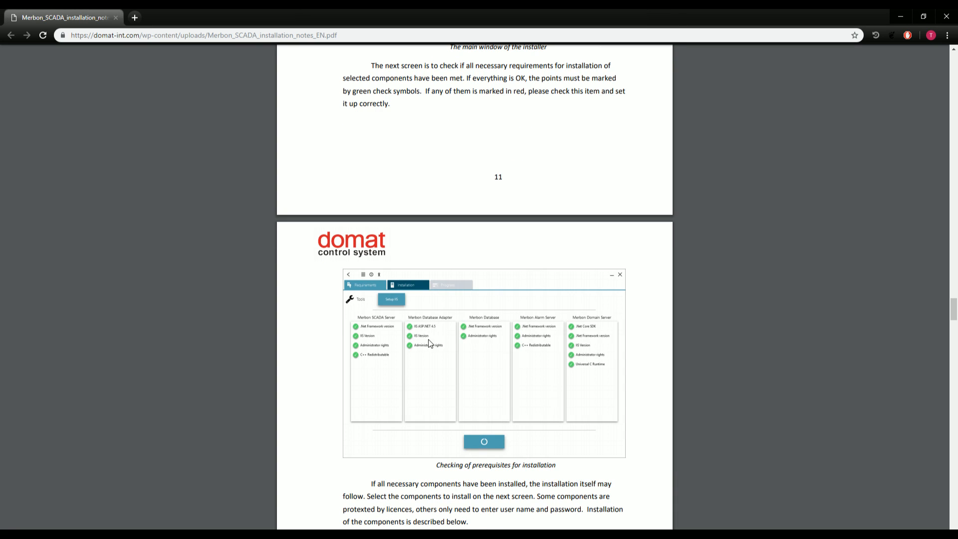
{"action": "scroll", "coordinate": [434, 394], "scroll_direction": "down", "scroll_amount": 6}
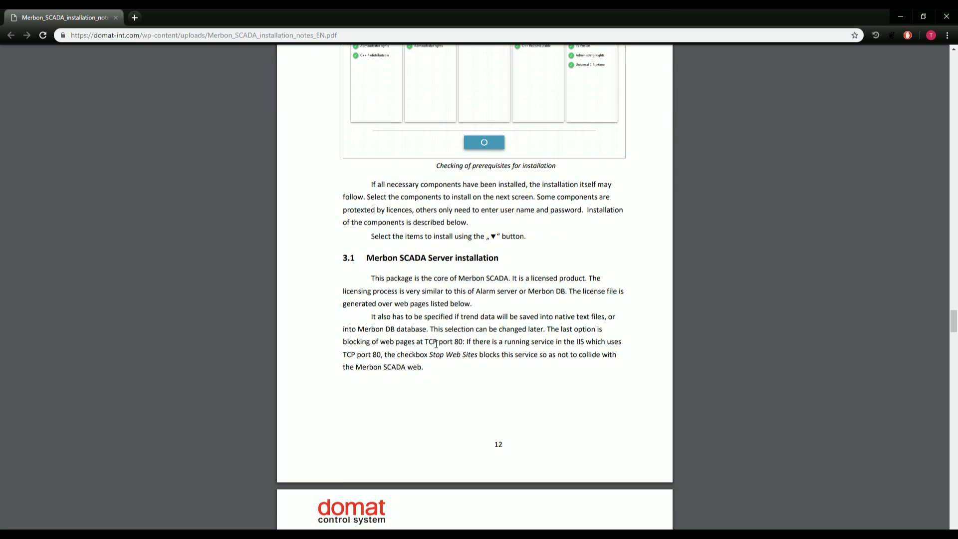
{"action": "scroll", "coordinate": [507, 394], "scroll_direction": "down", "scroll_amount": 8}
{"action": "scroll", "coordinate": [363, 382], "scroll_direction": "down", "scroll_amount": 10}
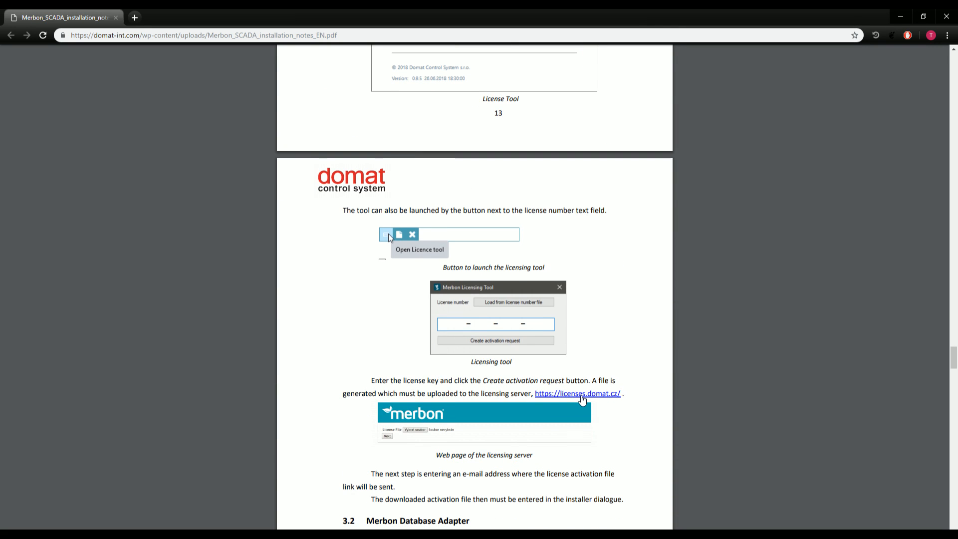
{"action": "left_click", "coordinate": [582, 395]}
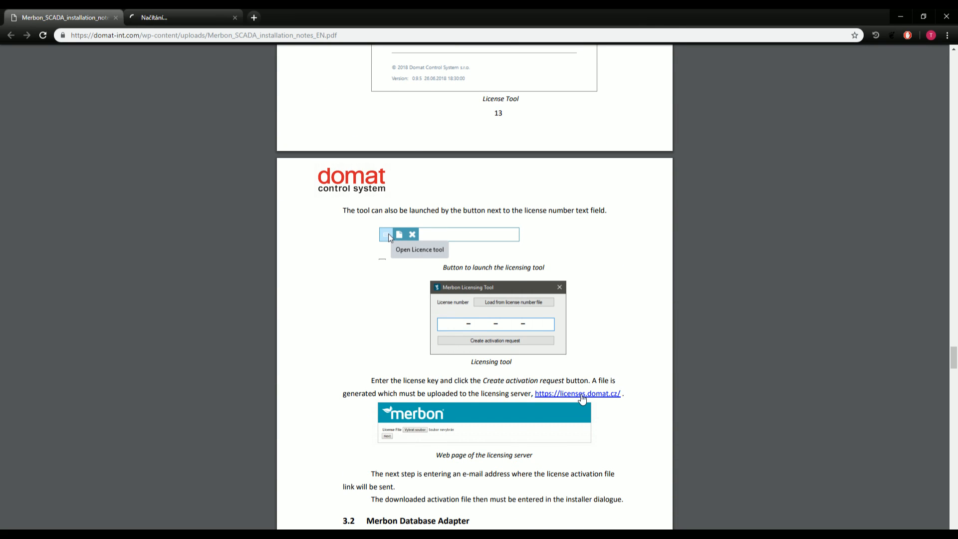
{"action": "left_click", "coordinate": [156, 15]}
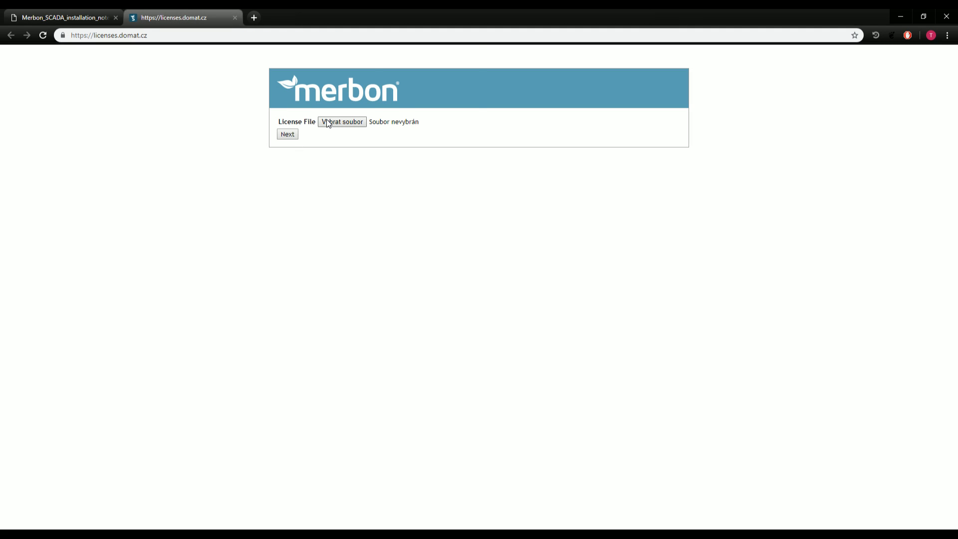
Upload the .hwdesc activation request from Plocha\Webinar to the licensing site.
{"action": "left_click", "coordinate": [328, 123]}
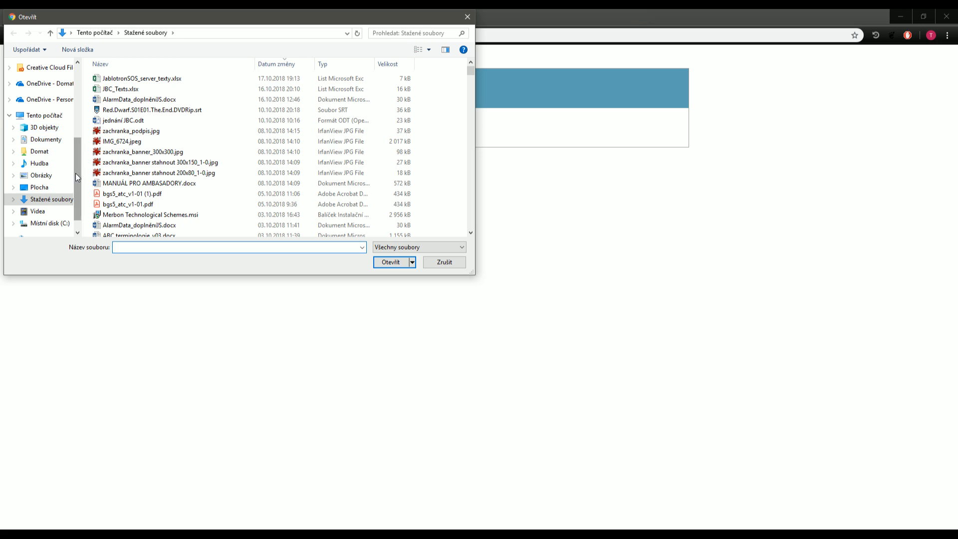
{"action": "left_click", "coordinate": [43, 189]}
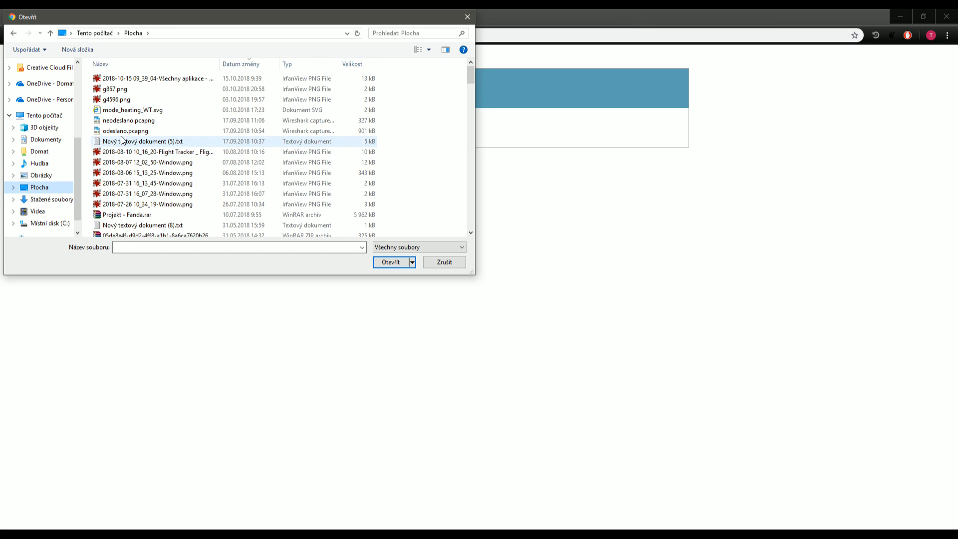
{"action": "scroll", "coordinate": [160, 160], "scroll_direction": "down", "scroll_amount": 7}
{"action": "left_click", "coordinate": [149, 251]}
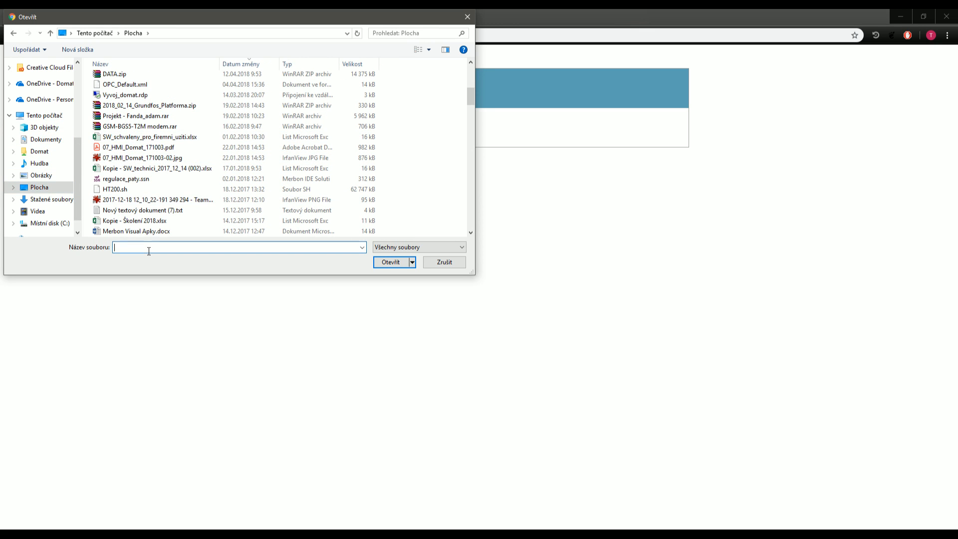
{"action": "type", "text": "Web"}
{"action": "left_click", "coordinate": [144, 257]}
{"action": "key", "text": "Return"}
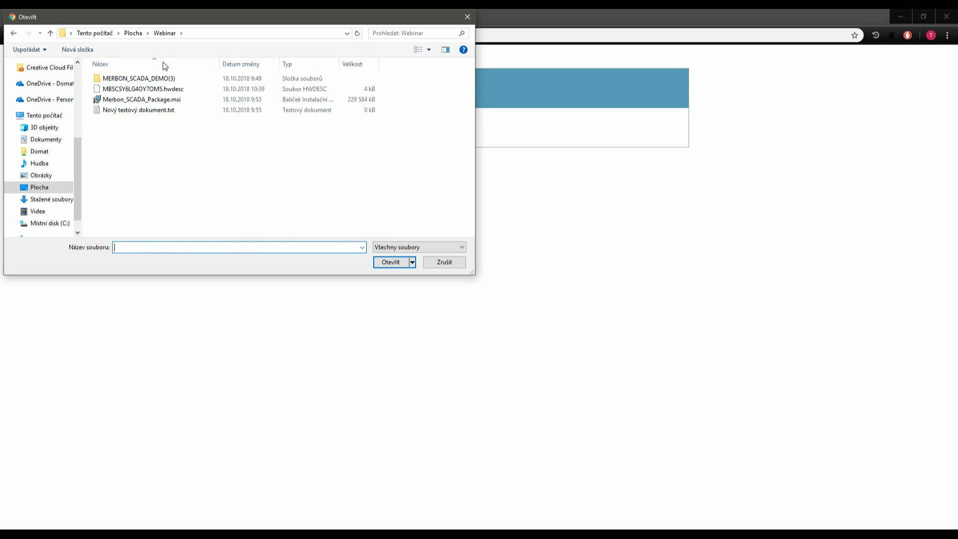
{"action": "double_click", "coordinate": [147, 91]}
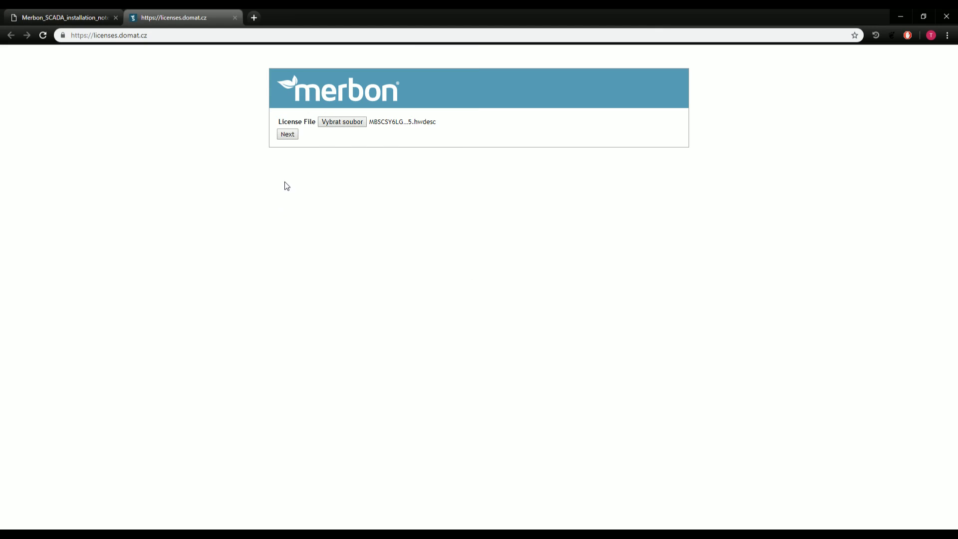
{"action": "left_click", "coordinate": [289, 134]}
Submit the suggested activation e-mail address and reach the thank-you confirmation.
{"action": "left_click", "coordinate": [349, 121]}
{"action": "left_click", "coordinate": [366, 142]}
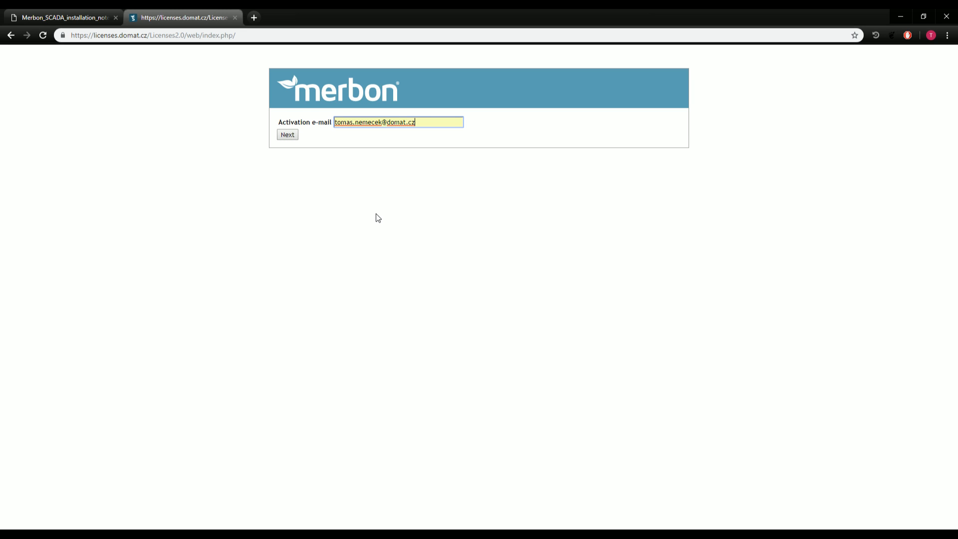
{"action": "left_click", "coordinate": [288, 135]}
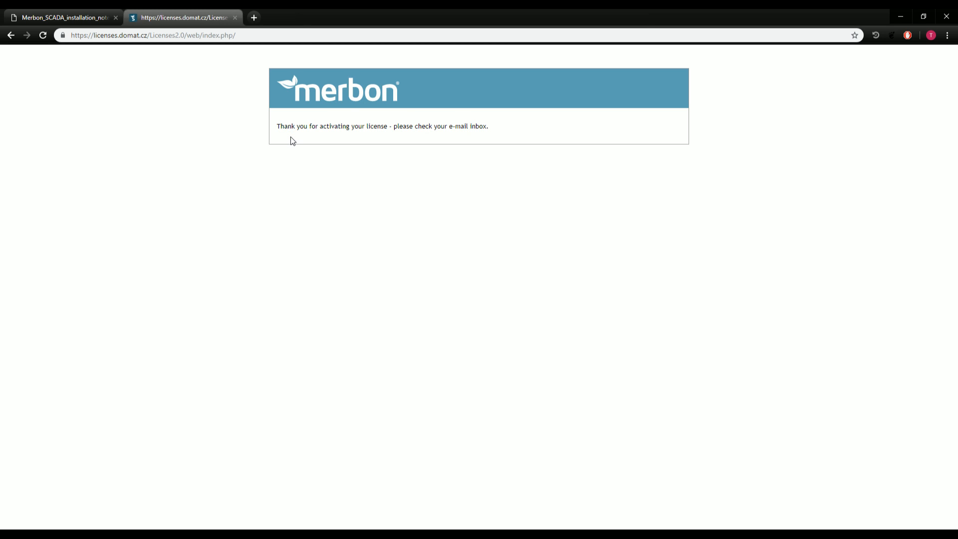
{"action": "left_click_drag", "start_coordinate": [292, 126], "coordinate": [491, 178]}
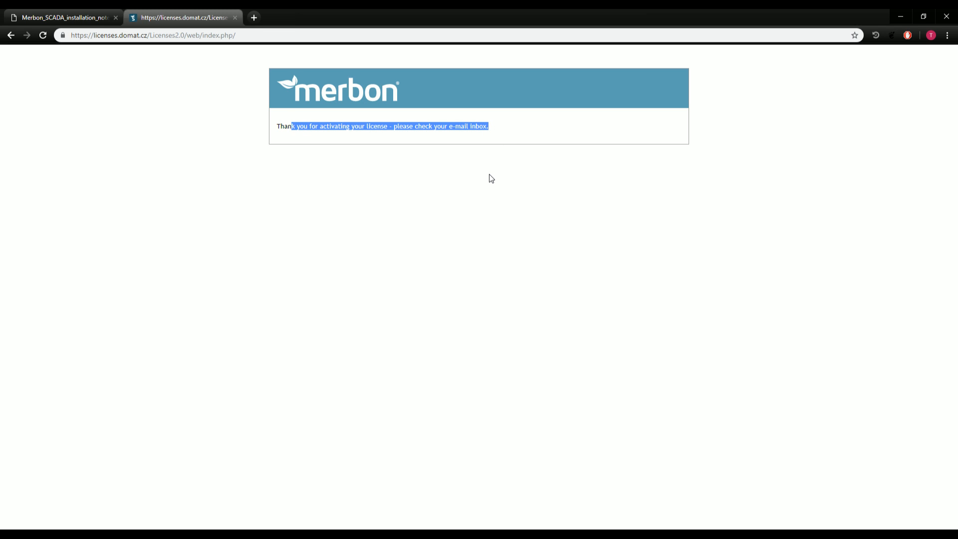
{"action": "left_click", "coordinate": [492, 179]}
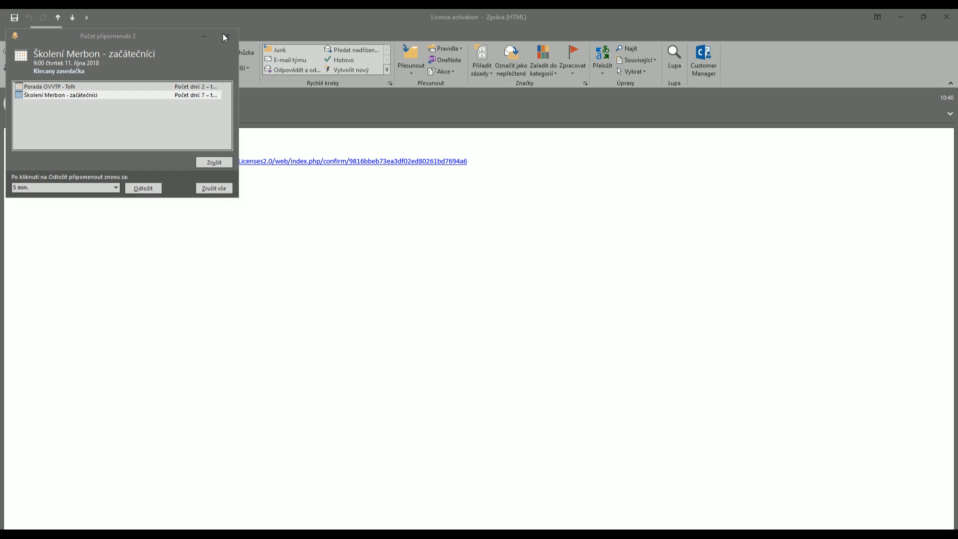
Dismiss the Outlook reminders and follow the confirm link in the License activation e-mail.
{"action": "left_click", "coordinate": [223, 35]}
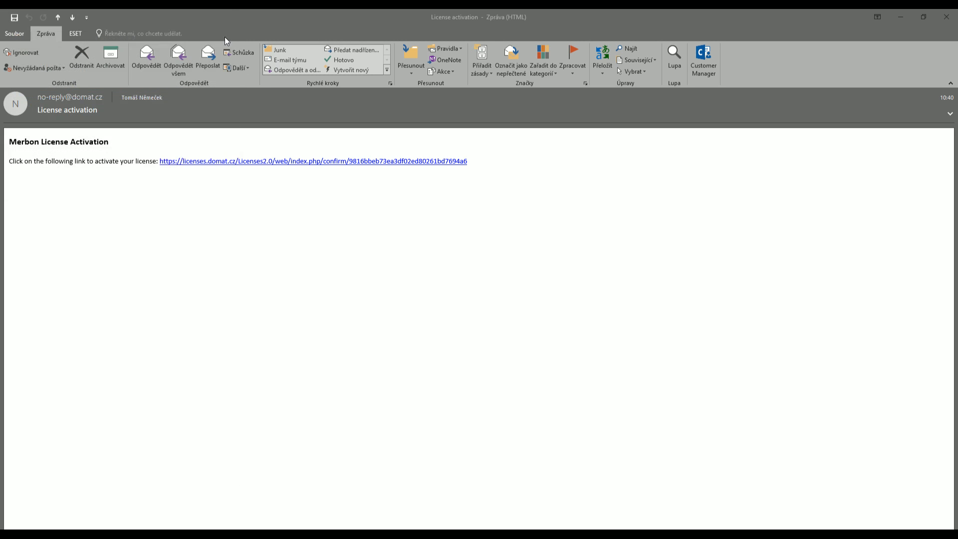
{"action": "left_click", "coordinate": [222, 162]}
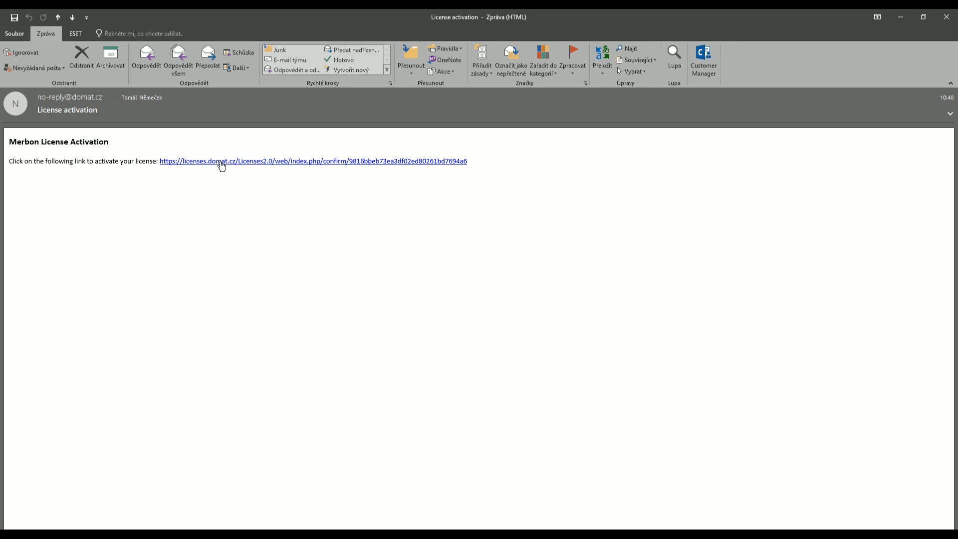
{"action": "left_click", "coordinate": [222, 164]}
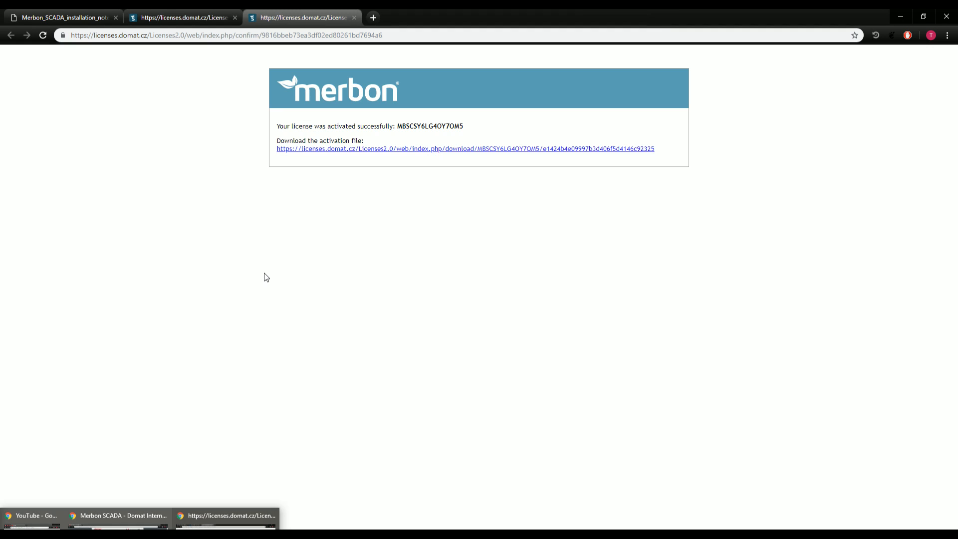
Download the .licact activation file, view it in File Explorer, and return to the installer.
{"action": "left_click", "coordinate": [330, 153]}
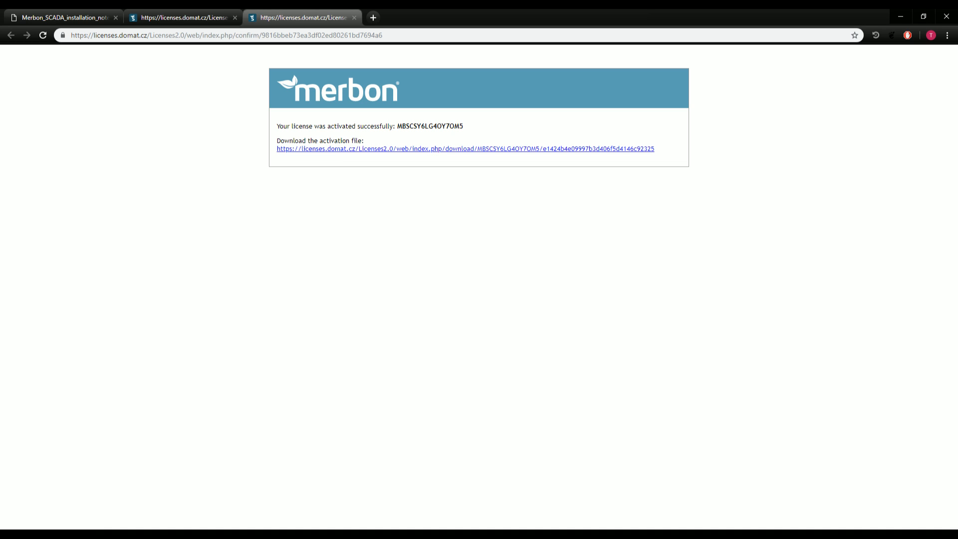
{"action": "left_click", "coordinate": [102, 537]}
{"action": "left_click", "coordinate": [131, 538]}
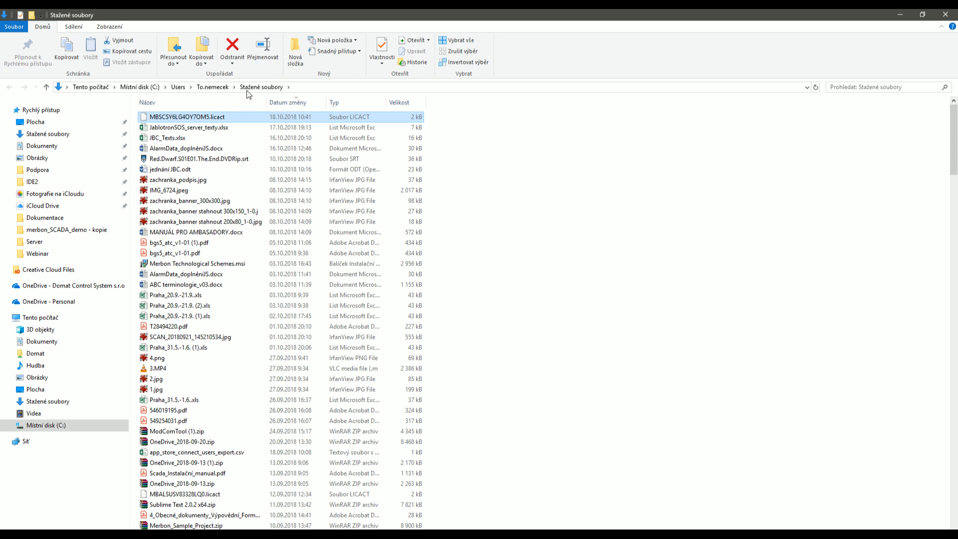
{"action": "left_click", "coordinate": [45, 254]}
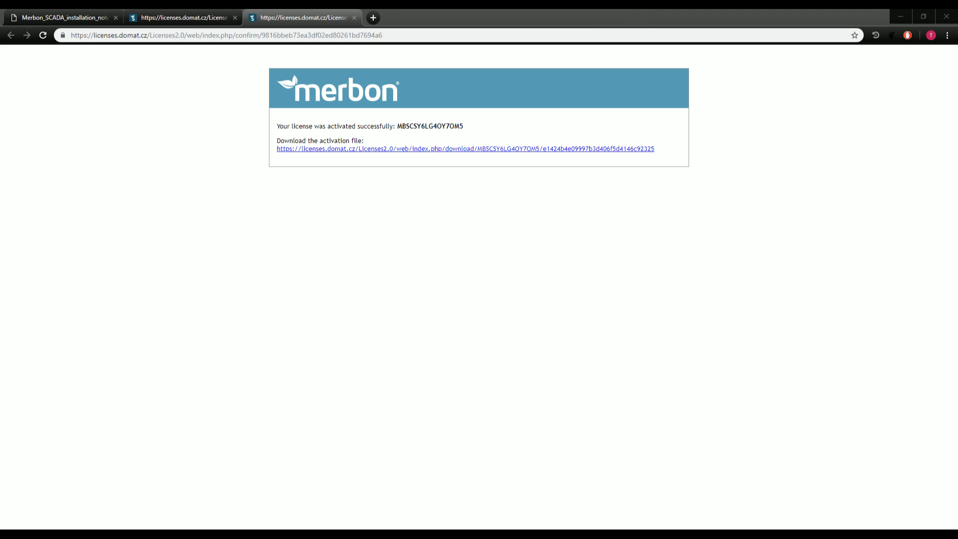
{"action": "left_click", "coordinate": [564, 535]}
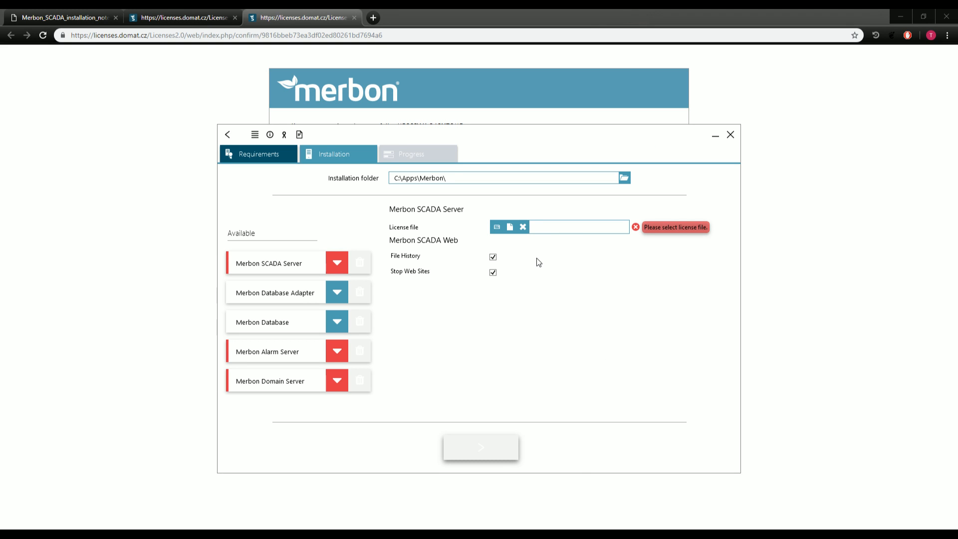
Load the .licact file from Plocha\Webinar as the SCADA Server licence, then open Alarm Server settings.
{"action": "left_click", "coordinate": [514, 230]}
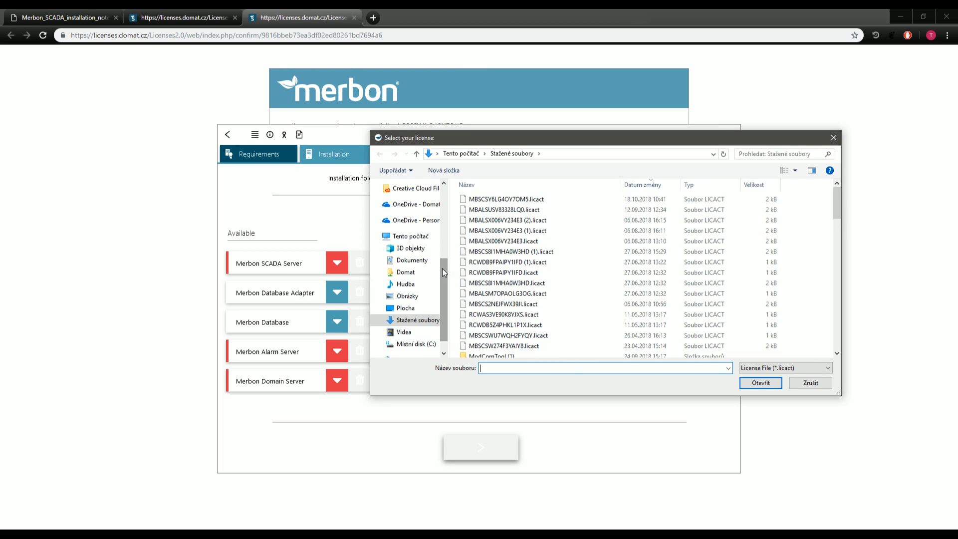
{"action": "left_click", "coordinate": [428, 260]}
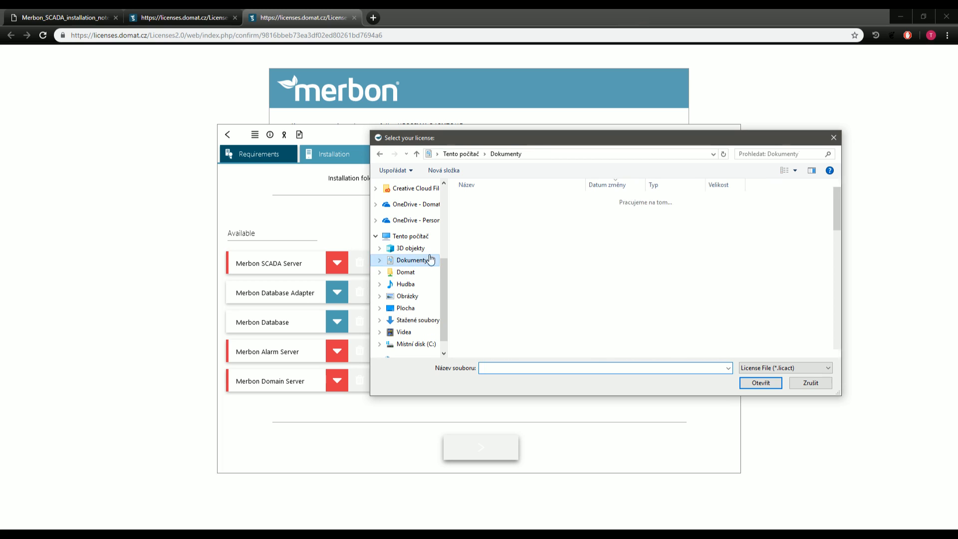
{"action": "left_click_drag", "start_coordinate": [443, 266], "coordinate": [443, 206]}
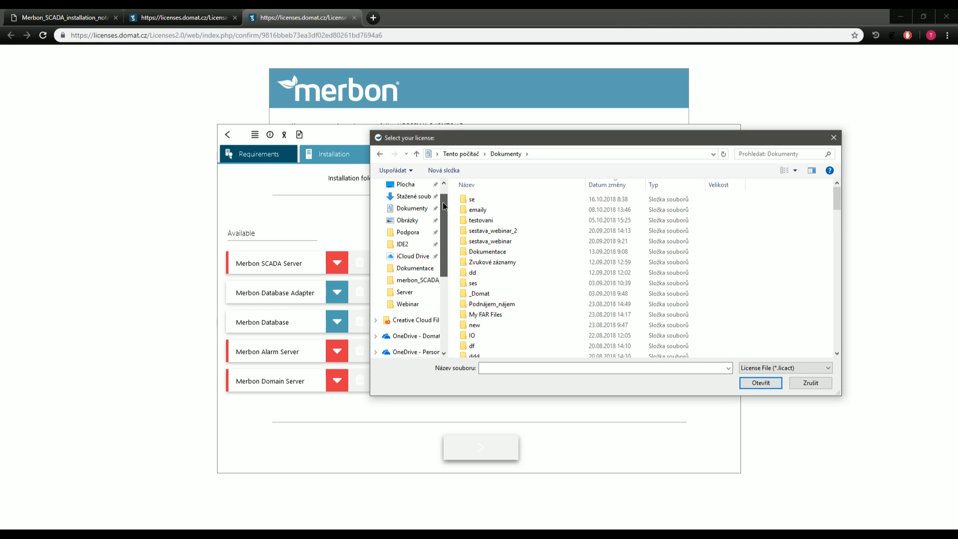
{"action": "left_click", "coordinate": [407, 305]}
{"action": "left_click", "coordinate": [507, 213]}
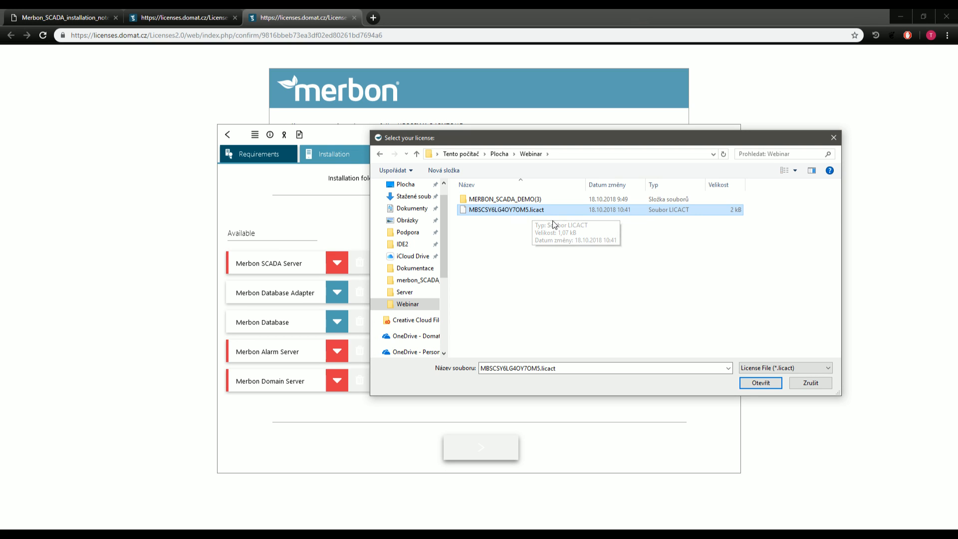
{"action": "double_click", "coordinate": [543, 210]}
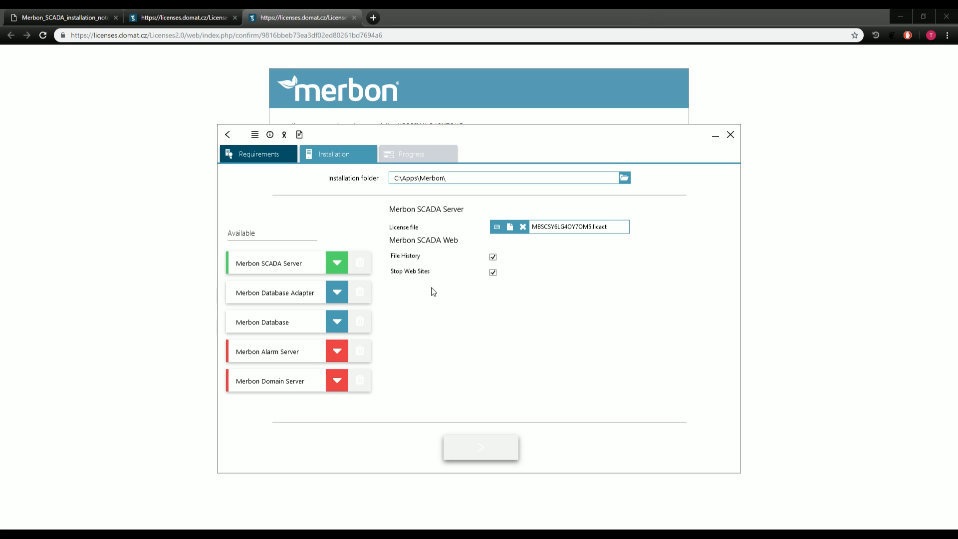
{"action": "left_click", "coordinate": [253, 354]}
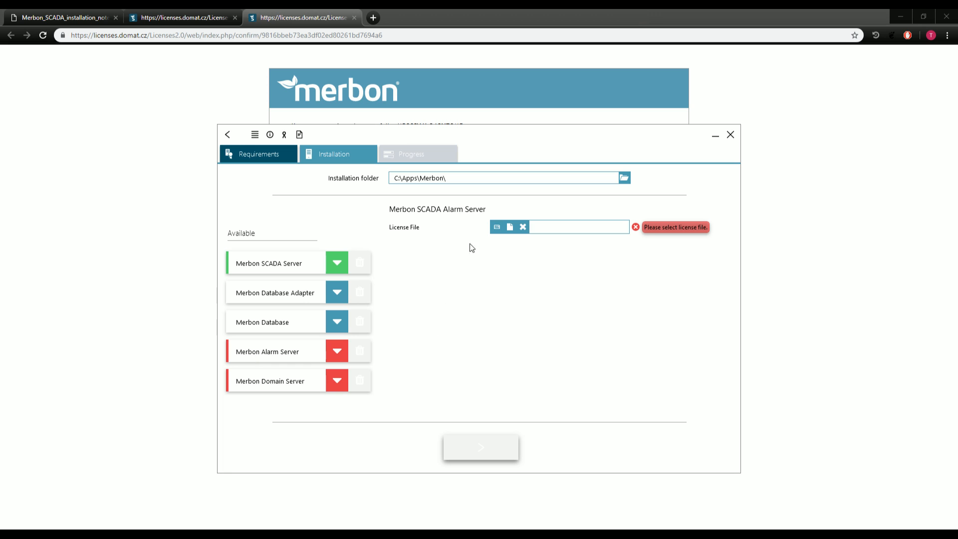
Paste the second licence number from PSPad into the Alarm Server licensing tool.
{"action": "left_click", "coordinate": [497, 228]}
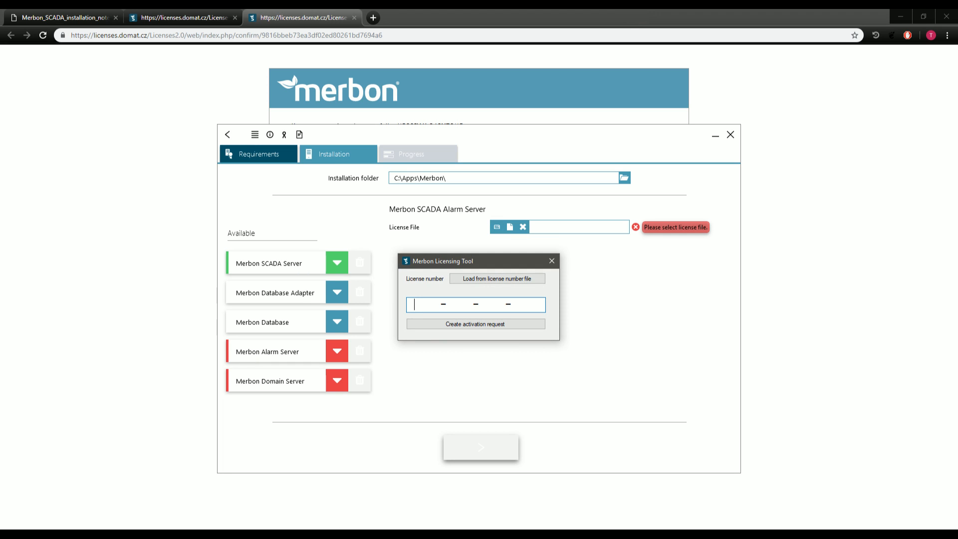
{"action": "left_click", "coordinate": [233, 526]}
{"action": "double_click", "coordinate": [72, 78]}
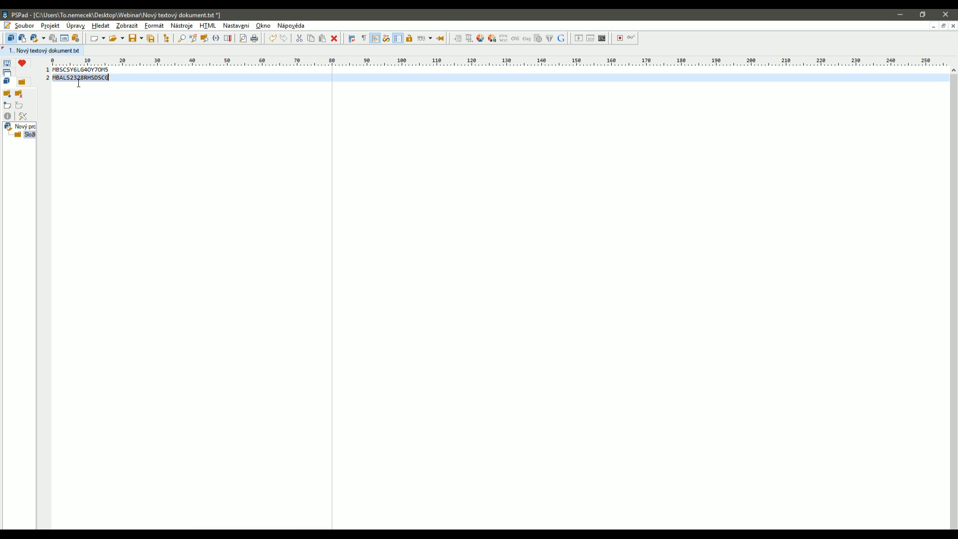
{"action": "left_click", "coordinate": [907, 15]}
{"action": "key", "text": "ctrl+v"}
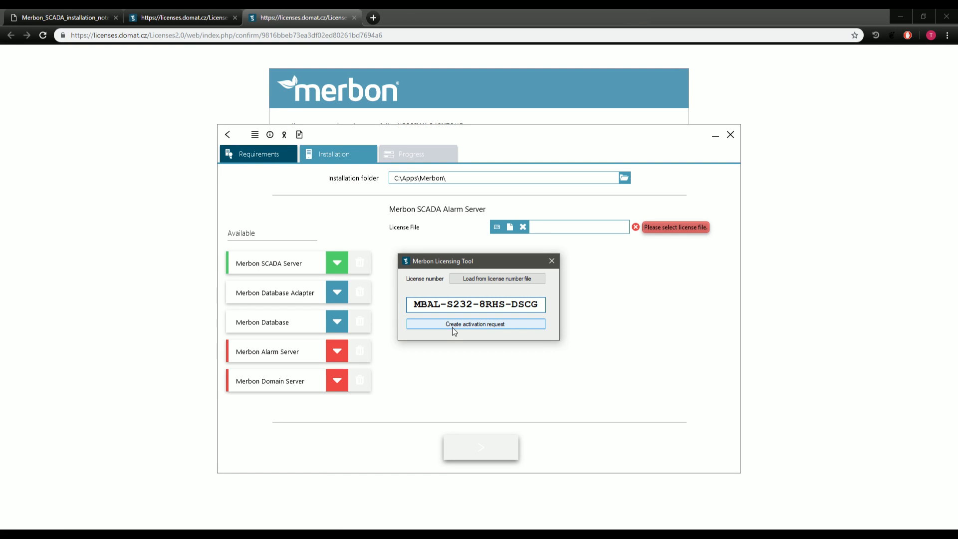
Create the Alarm Server activation request and save the .hwdesc file.
{"action": "left_click", "coordinate": [457, 331]}
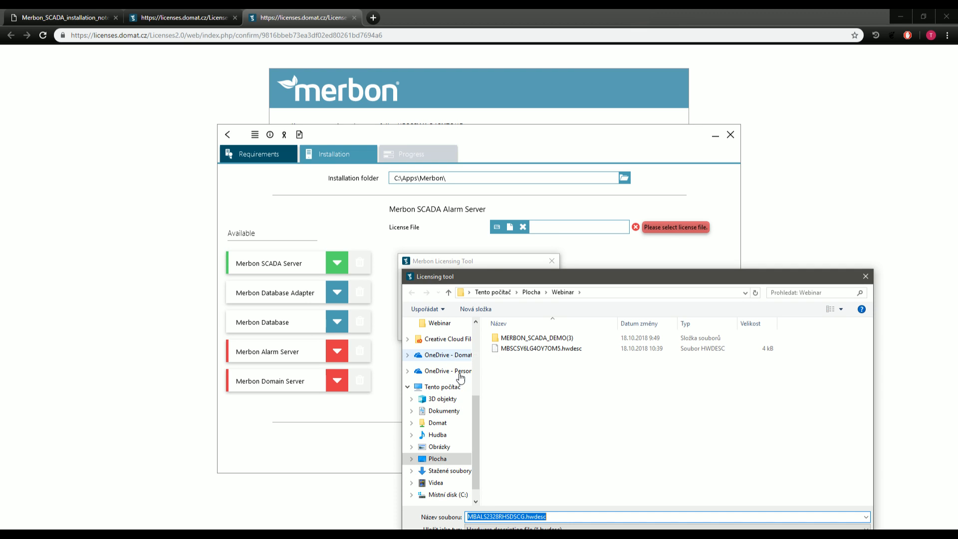
{"action": "scroll", "coordinate": [456, 355], "scroll_direction": "up", "scroll_amount": 5}
{"action": "left_click", "coordinate": [554, 517]}
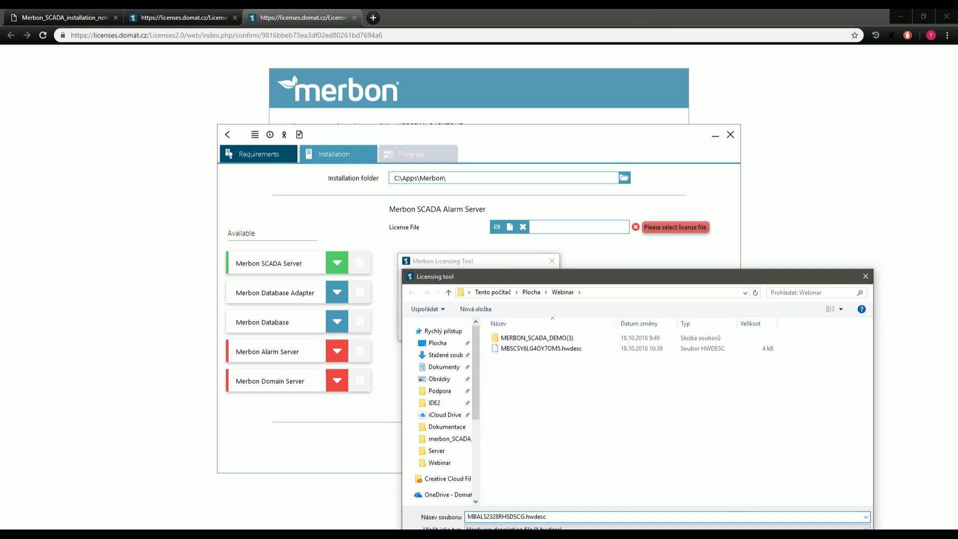
{"action": "key", "text": "Return"}
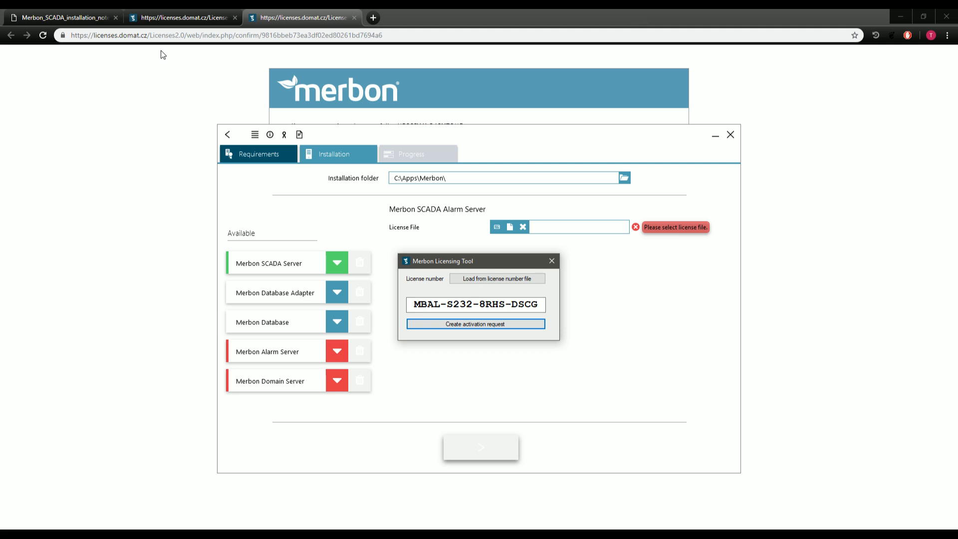
Load the licenses.domat.cz start page in Chrome to reach the upload form.
{"action": "left_click", "coordinate": [173, 56]}
{"action": "left_click_drag", "start_coordinate": [149, 34], "coordinate": [383, 35]}
{"action": "key", "text": "BackSpace"}
{"action": "key", "text": "Return"}
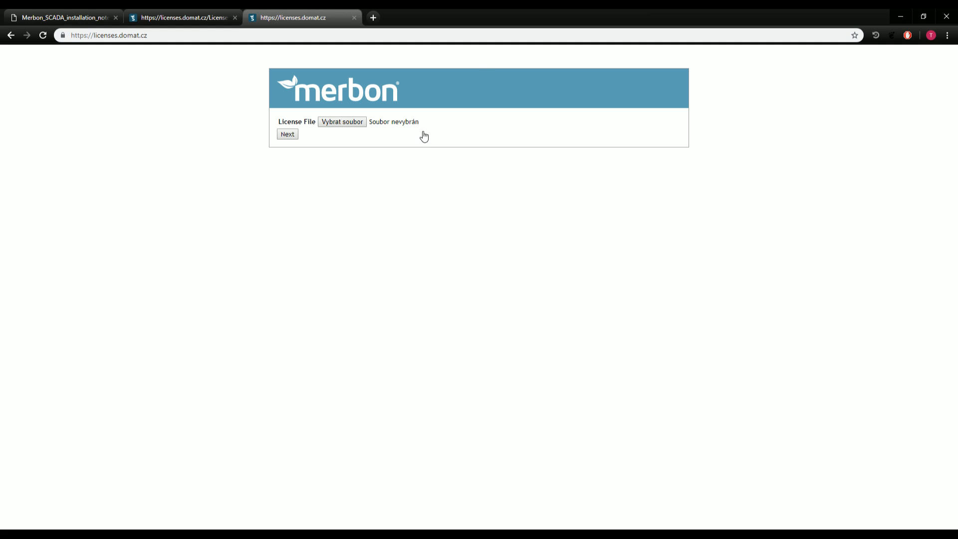
Upload the Alarm Server .hwdesc request file to Merbon Licenses and continue.
{"action": "left_click", "coordinate": [364, 121]}
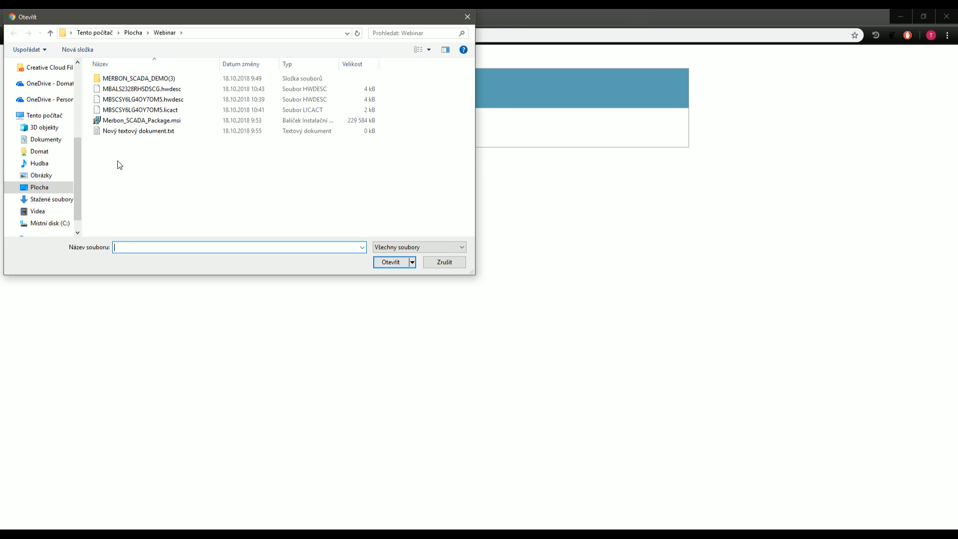
{"action": "double_click", "coordinate": [121, 89]}
{"action": "left_click", "coordinate": [287, 135]}
Submit the activation with the suggested e-mail, then download the activation file via the e-mailed link.
{"action": "left_click", "coordinate": [365, 122]}
{"action": "left_click", "coordinate": [344, 142]}
{"action": "left_click", "coordinate": [287, 135]}
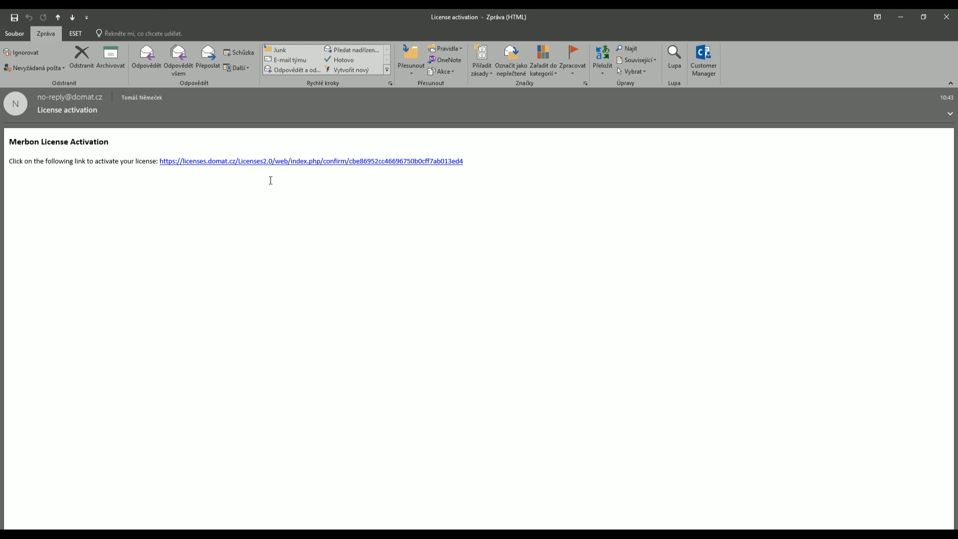
{"action": "left_click", "coordinate": [284, 161]}
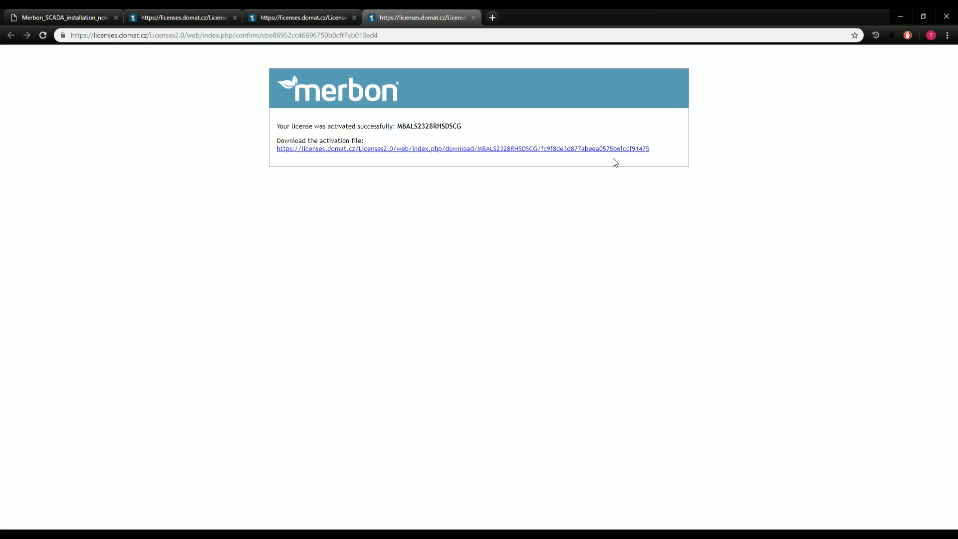
{"action": "left_click", "coordinate": [455, 150]}
Paste the downloaded Alarm Server .licact file into Webinar, then minimise Explorer and the browser.
{"action": "left_click", "coordinate": [100, 537]}
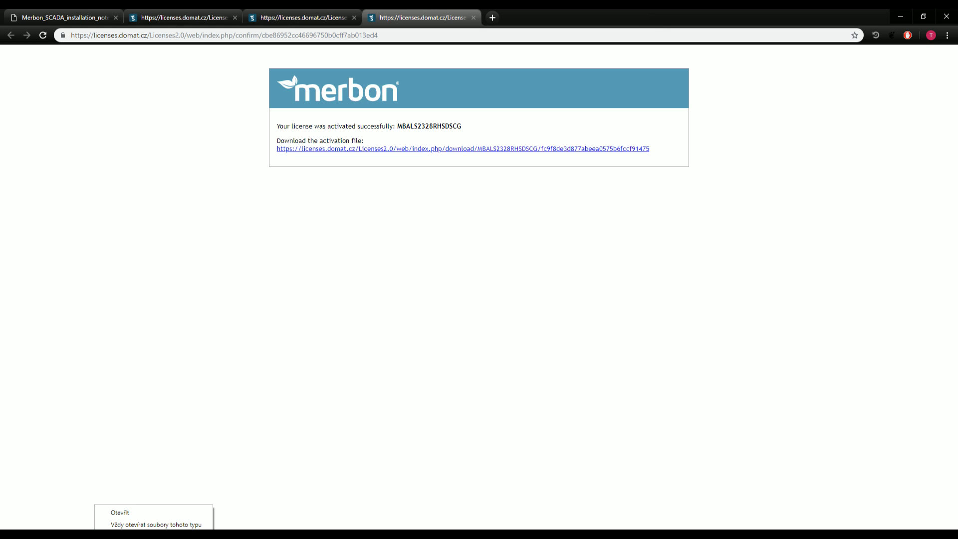
{"action": "left_click", "coordinate": [131, 538]}
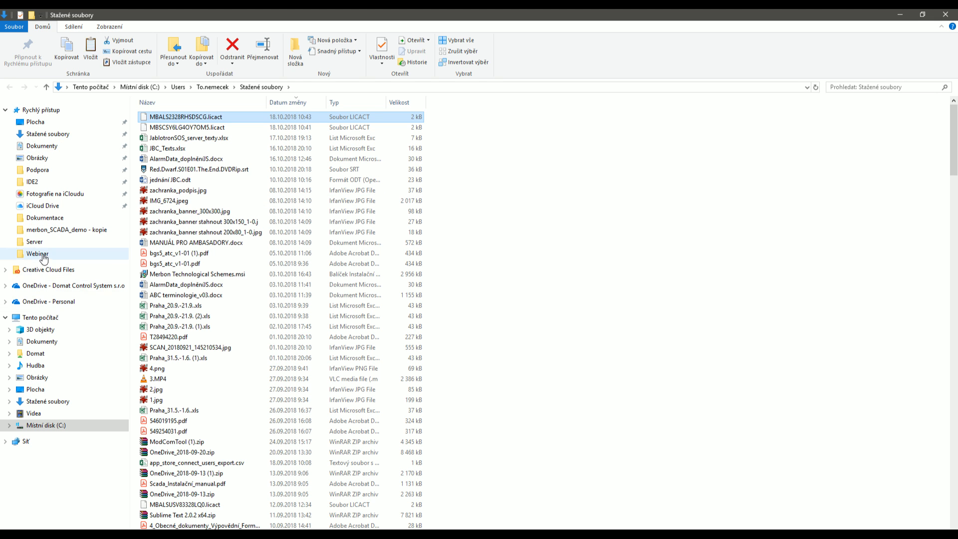
{"action": "left_click", "coordinate": [37, 253]}
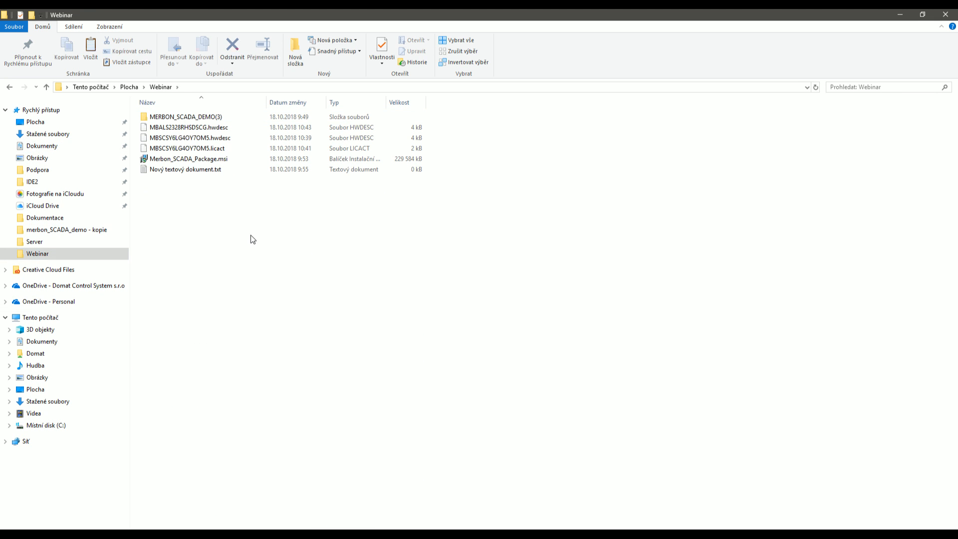
{"action": "key", "text": "ctrl+v"}
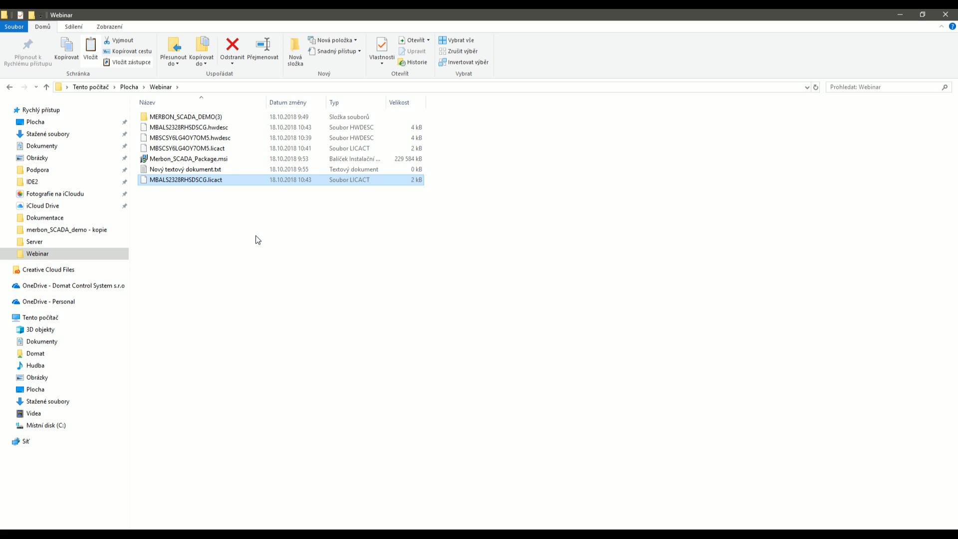
{"action": "left_click", "coordinate": [902, 14]}
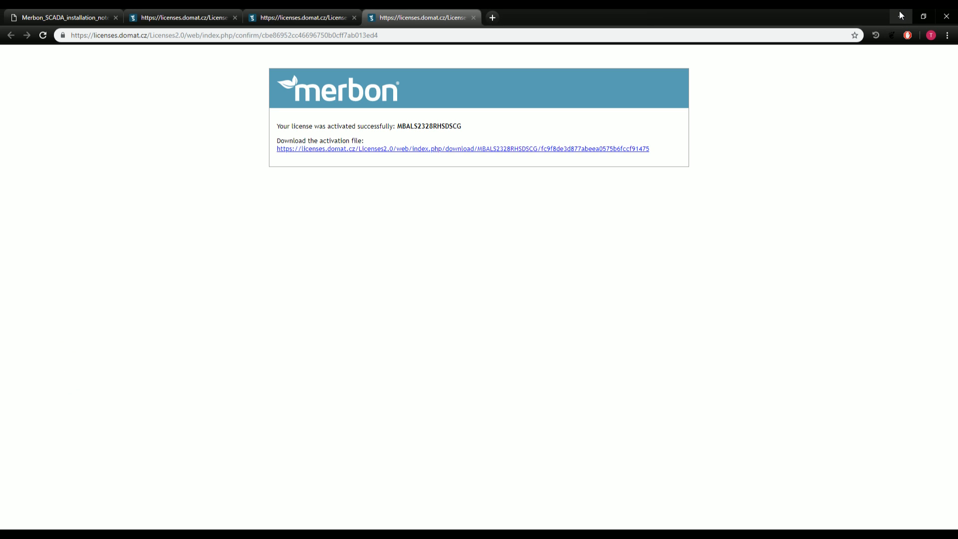
{"action": "left_click", "coordinate": [901, 15]}
Load the new Alarm Server .licact licence in the installer and show the Domain Server settings.
{"action": "key", "text": "alt+Tab"}
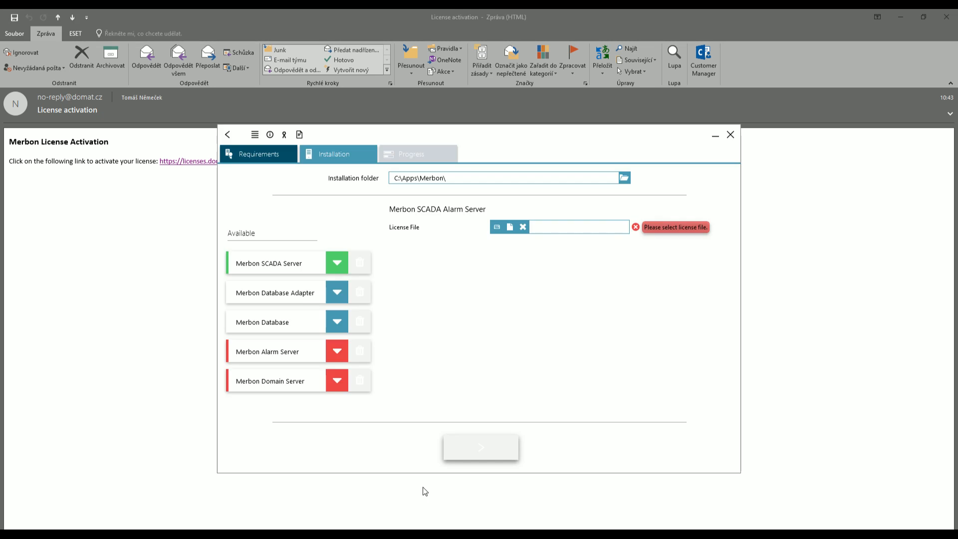
{"action": "left_click", "coordinate": [510, 228]}
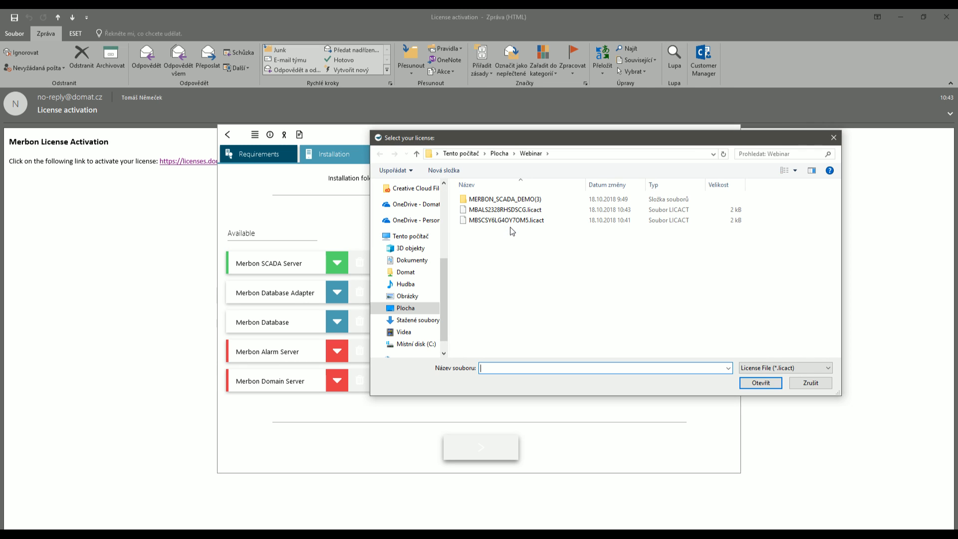
{"action": "double_click", "coordinate": [484, 211]}
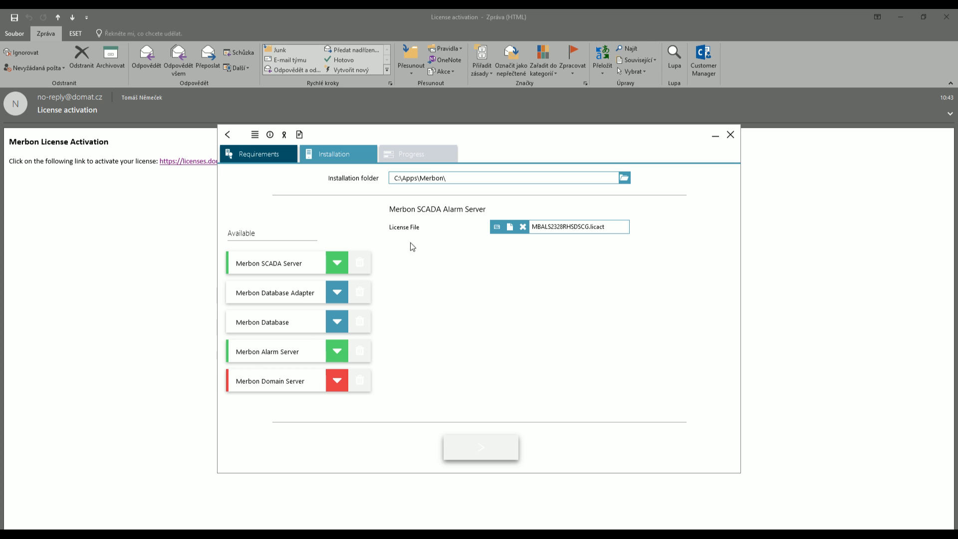
{"action": "left_click", "coordinate": [901, 22]}
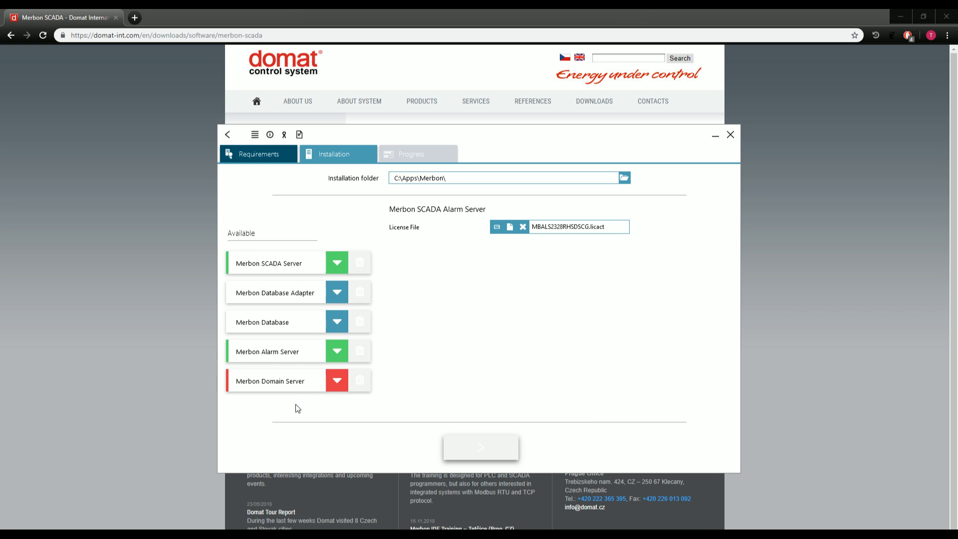
{"action": "left_click", "coordinate": [292, 386]}
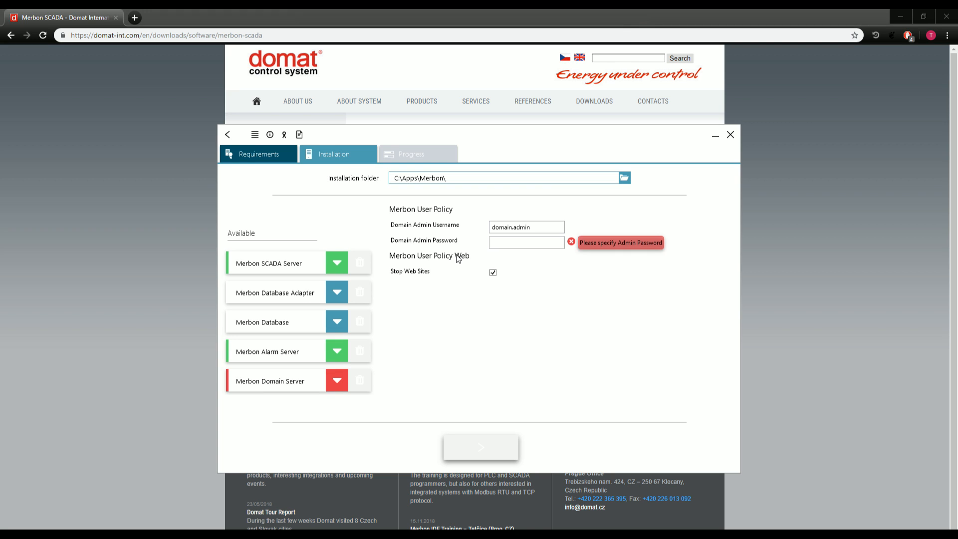
Enter a complex Domain Admin password, replacing the stray first character.
{"action": "left_click", "coordinate": [536, 244]}
{"action": "type", "text": "a"}
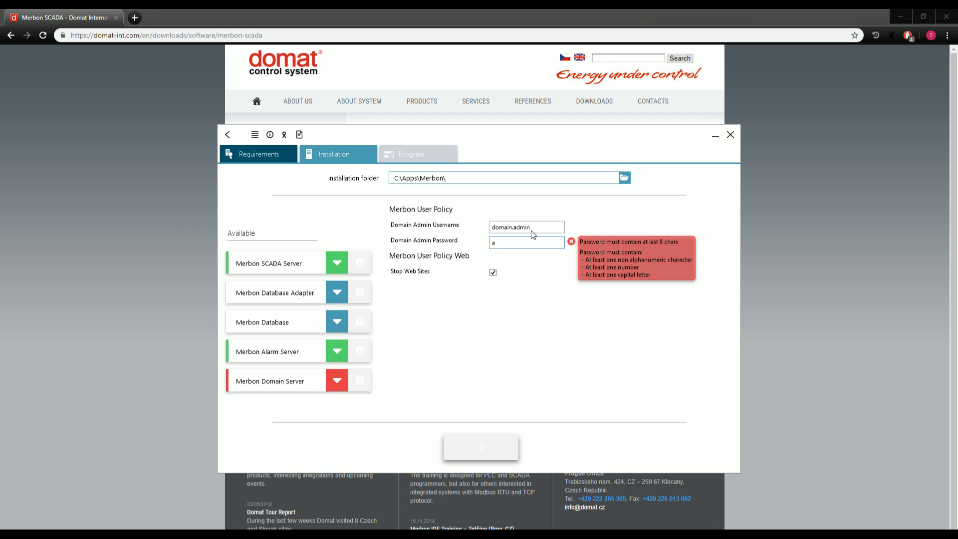
{"action": "double_click", "coordinate": [521, 239]}
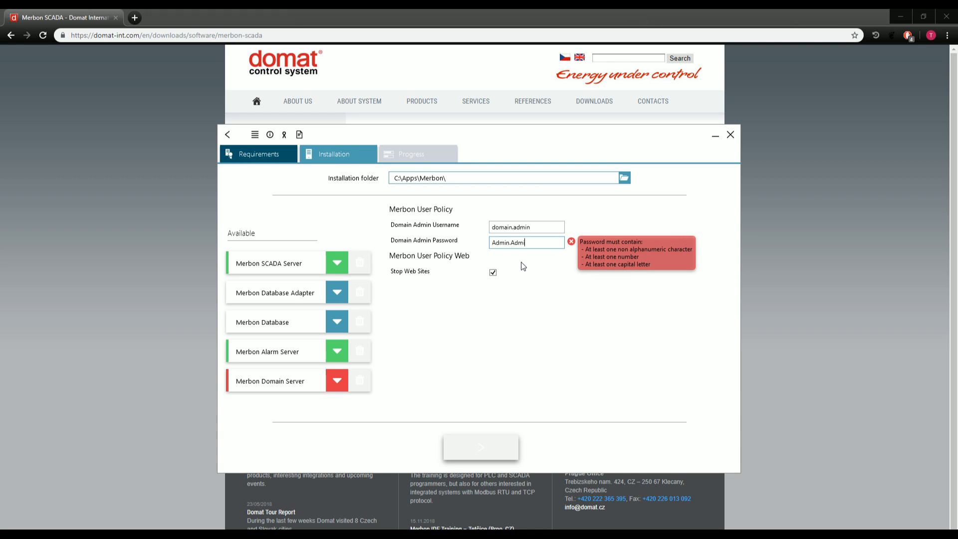
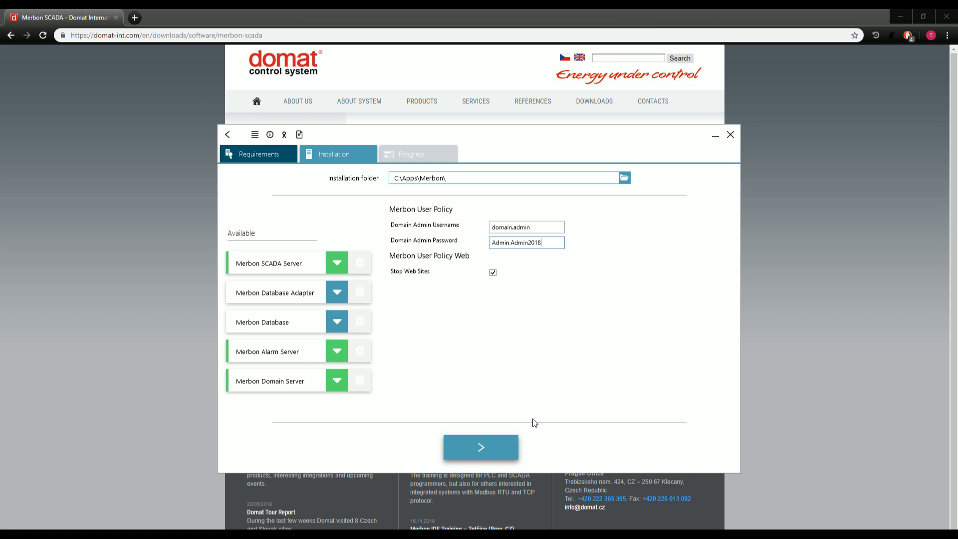
Start installing the configured components and let progress run to about 90%.
{"action": "left_click", "coordinate": [468, 447]}
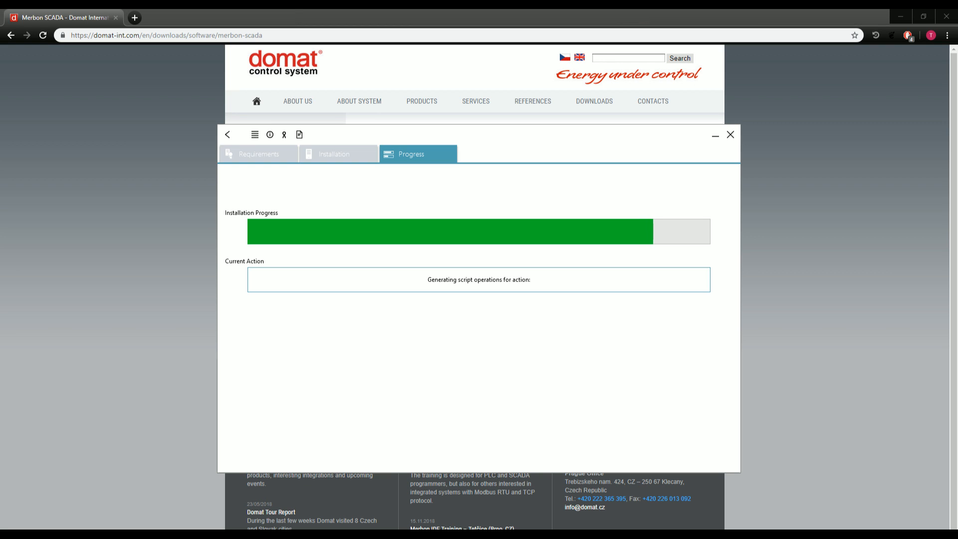
{"action": "mouse_move", "coordinate": [186, 534]}
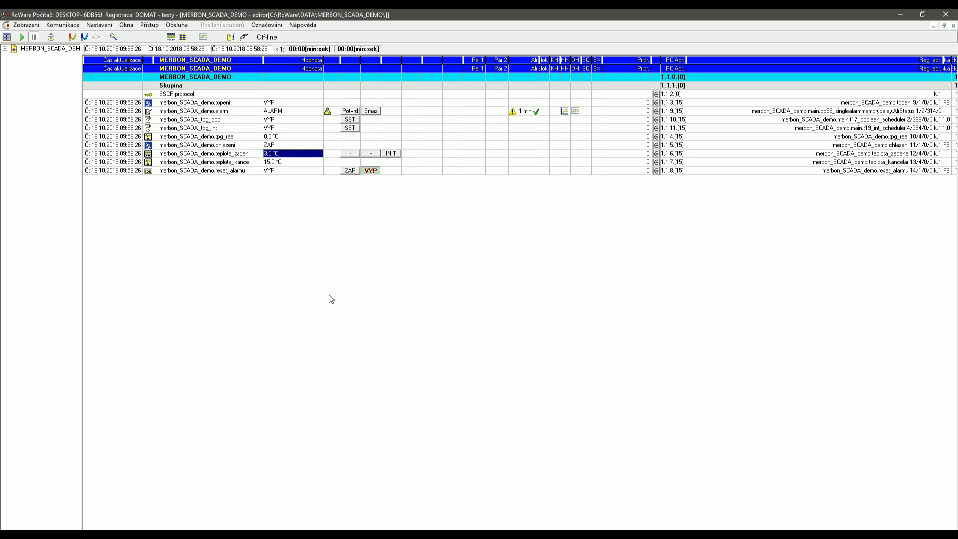
Select the MERBON_SCADA_DEMO data points in turn, from topeni through teplota_kancelar.
{"action": "left_click", "coordinate": [233, 103]}
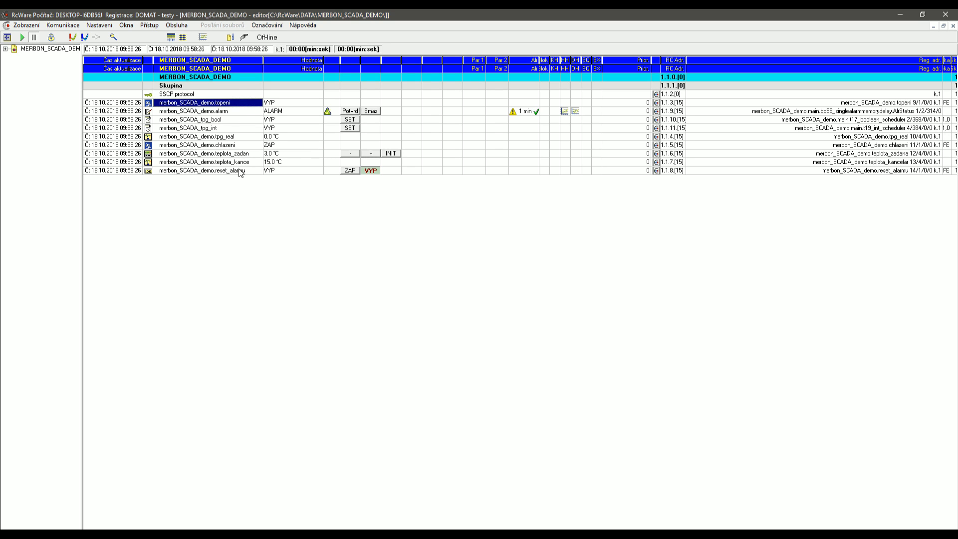
{"action": "left_click", "coordinate": [235, 112]}
{"action": "left_click", "coordinate": [234, 120]}
{"action": "left_click", "coordinate": [232, 129]}
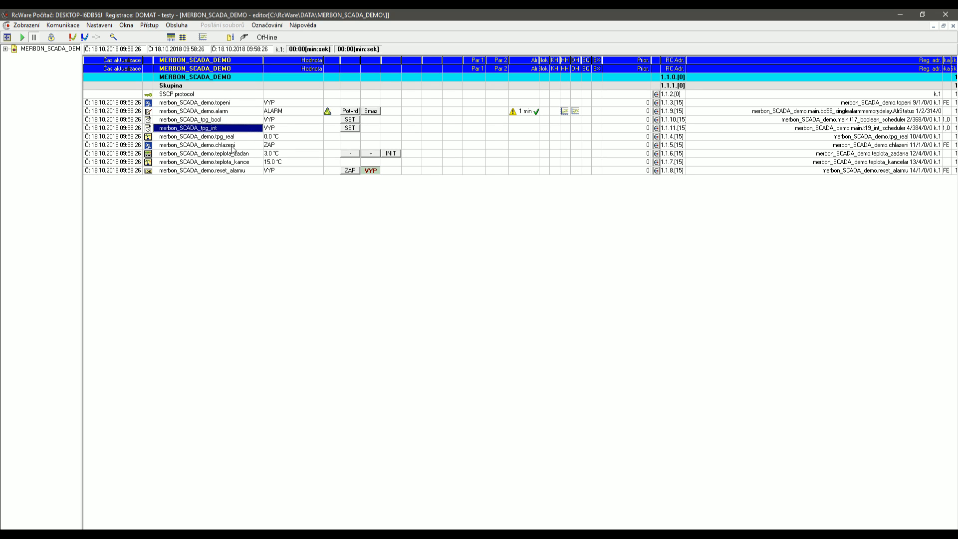
{"action": "left_click", "coordinate": [239, 134]}
{"action": "left_click", "coordinate": [240, 121]}
{"action": "left_click", "coordinate": [241, 132]}
{"action": "left_click", "coordinate": [241, 136]}
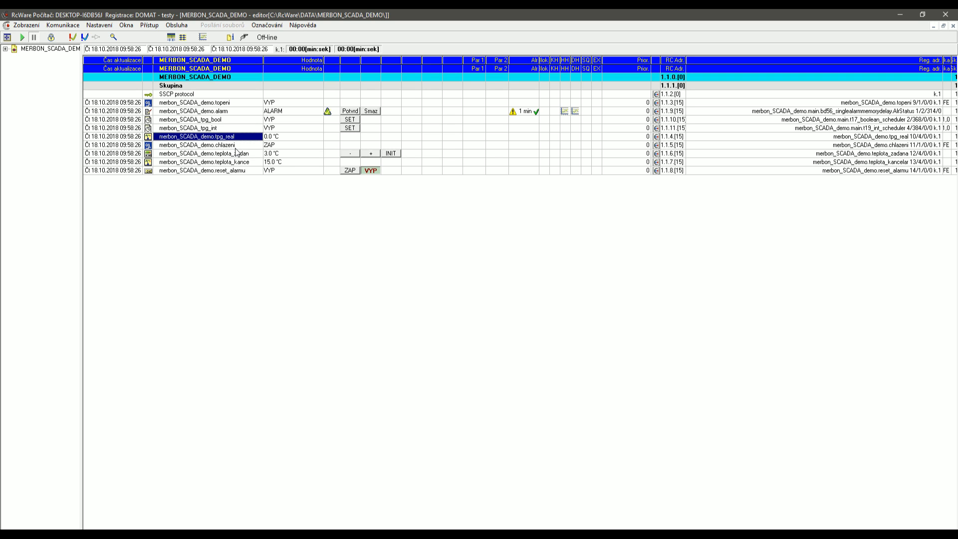
{"action": "left_click", "coordinate": [242, 154]}
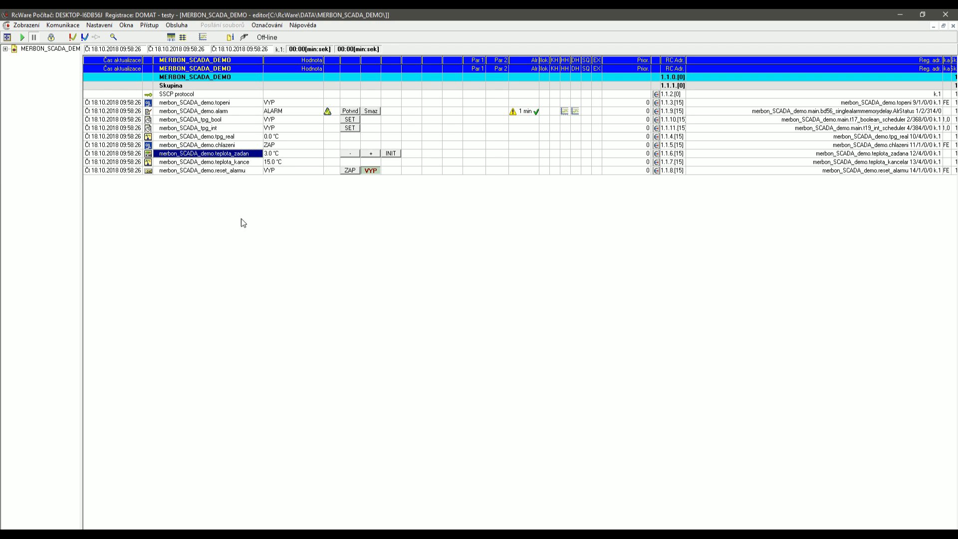
{"action": "left_click", "coordinate": [237, 172]}
{"action": "left_click", "coordinate": [236, 162]}
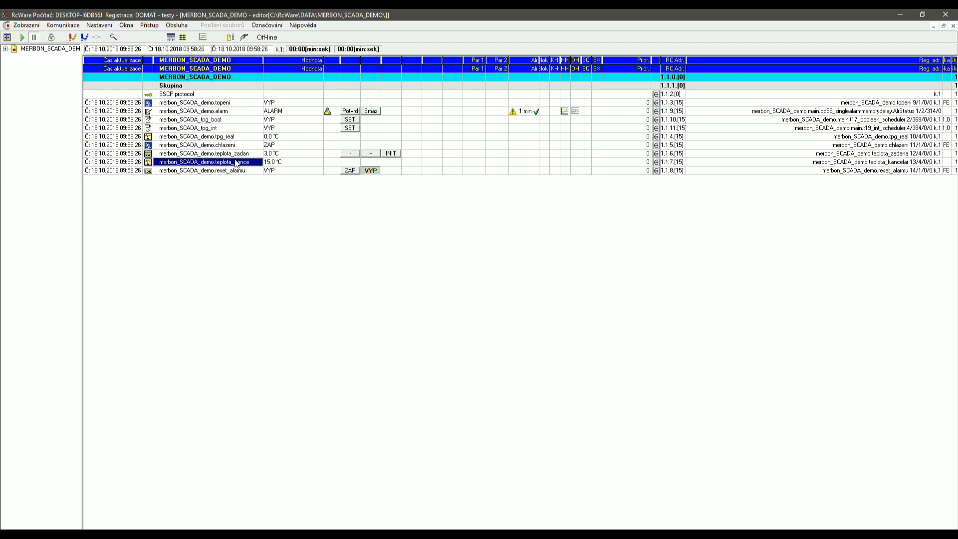
Open and cancel Zobrazení > Schémata technologie, open and close the text view, then minimize RcWare.
{"action": "left_click", "coordinate": [25, 26]}
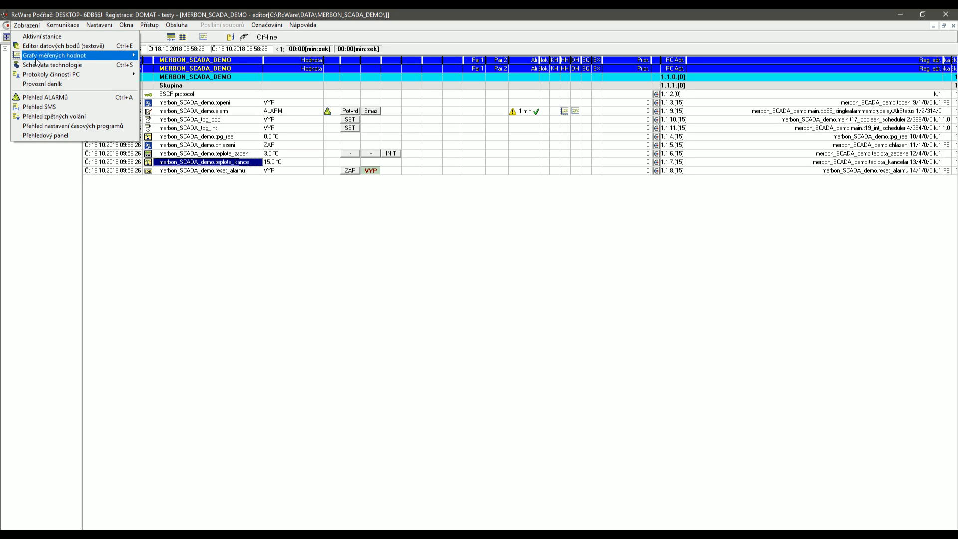
{"action": "left_click", "coordinate": [36, 65]}
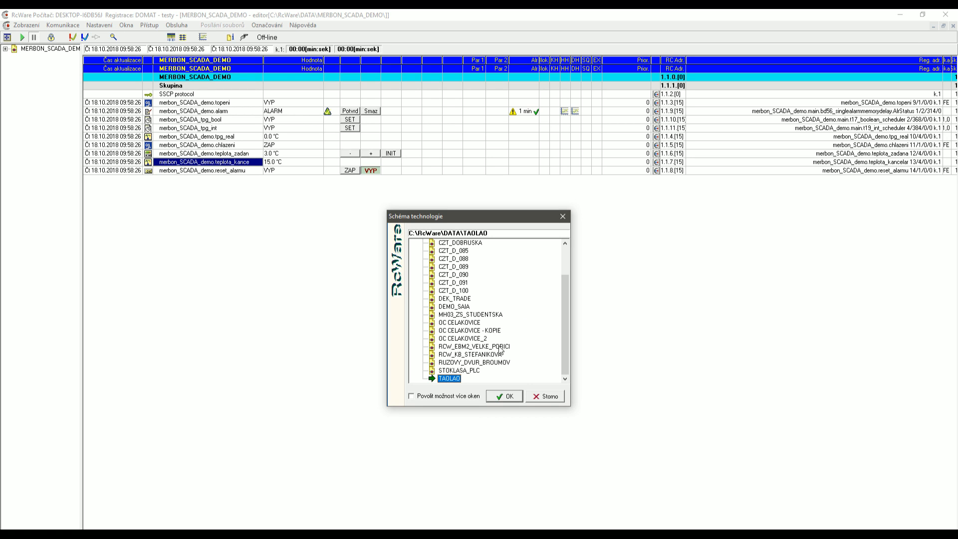
{"action": "mouse_move", "coordinate": [562, 321]}
{"action": "left_mouse_down"}
{"action": "mouse_move", "coordinate": [563, 268]}
{"action": "mouse_move", "coordinate": [569, 322]}
{"action": "left_mouse_up"}
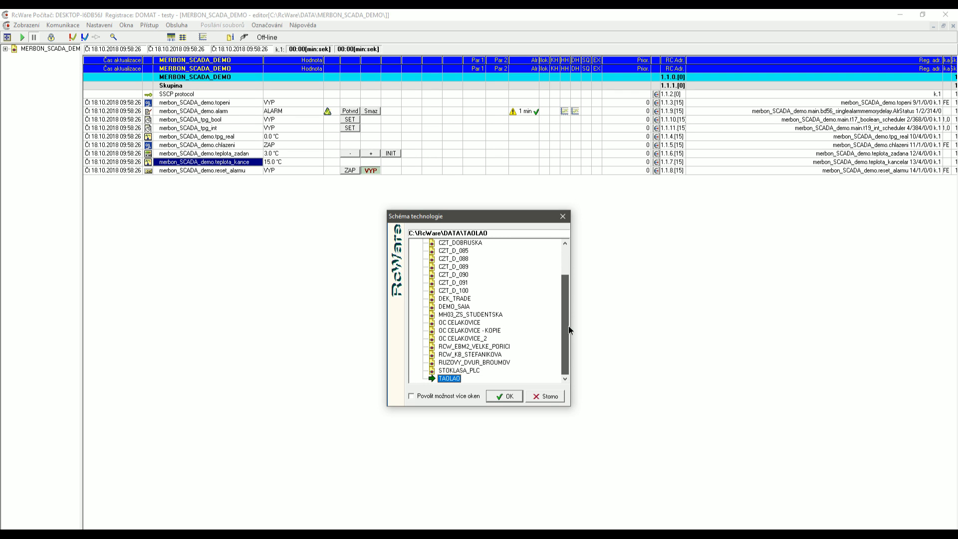
{"action": "left_click_drag", "start_coordinate": [567, 349], "coordinate": [566, 349]}
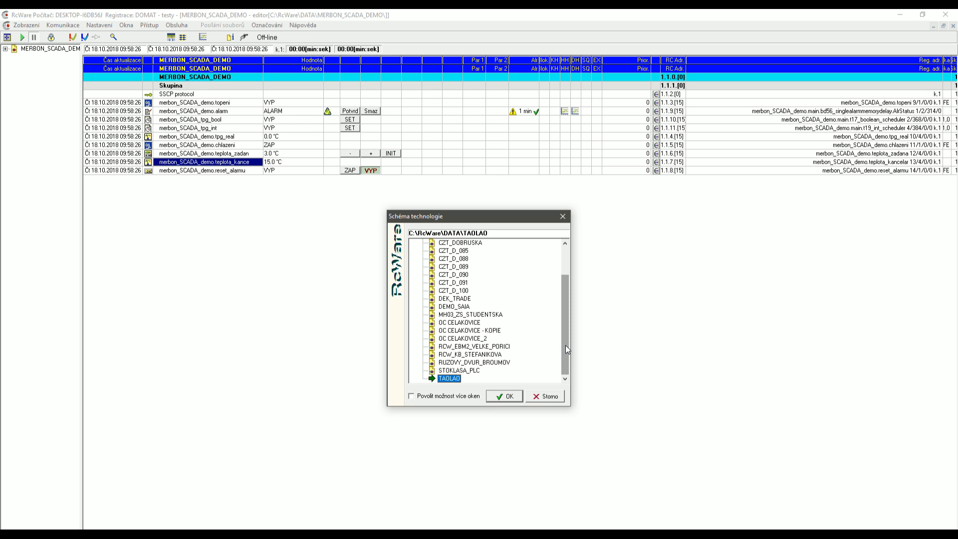
{"action": "left_click", "coordinate": [549, 398]}
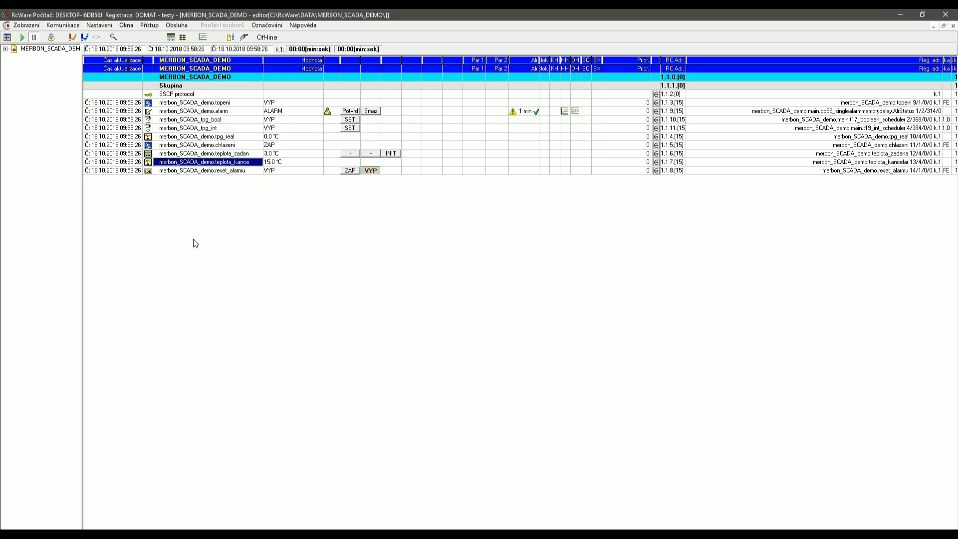
{"action": "left_click", "coordinate": [35, 27]}
{"action": "left_click", "coordinate": [42, 45]}
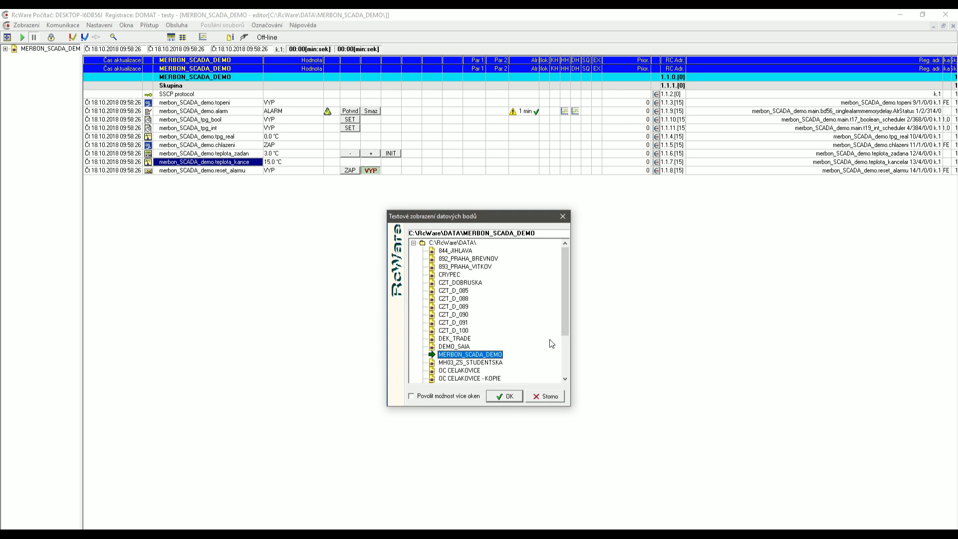
{"action": "left_click", "coordinate": [563, 216]}
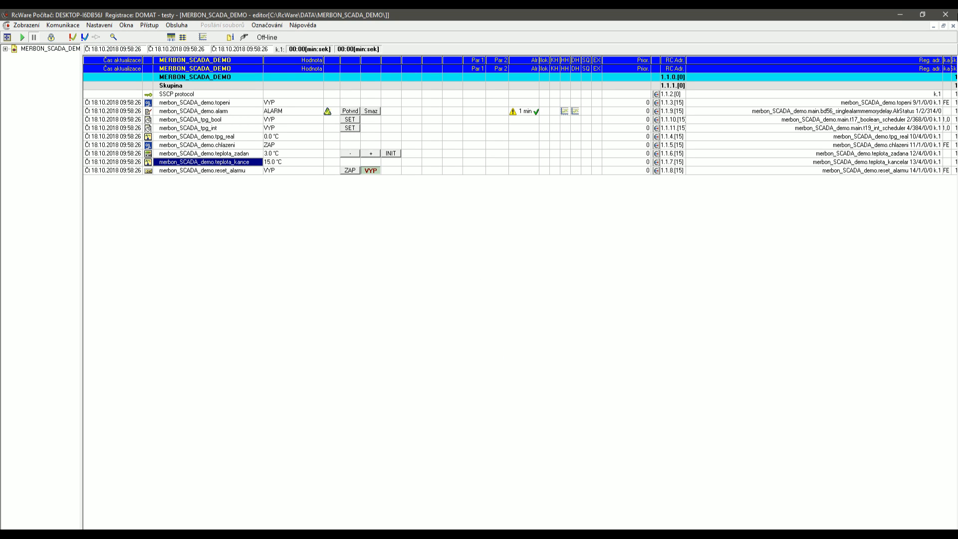
{"action": "left_click", "coordinate": [901, 16]}
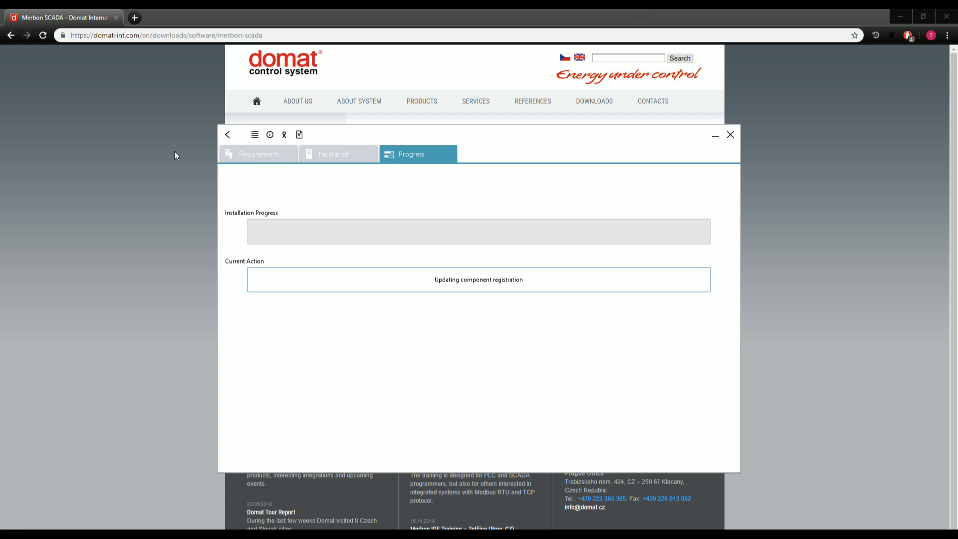
Show the installer's application log while installation reaches 'Updating component registration'.
{"action": "left_click", "coordinate": [255, 136]}
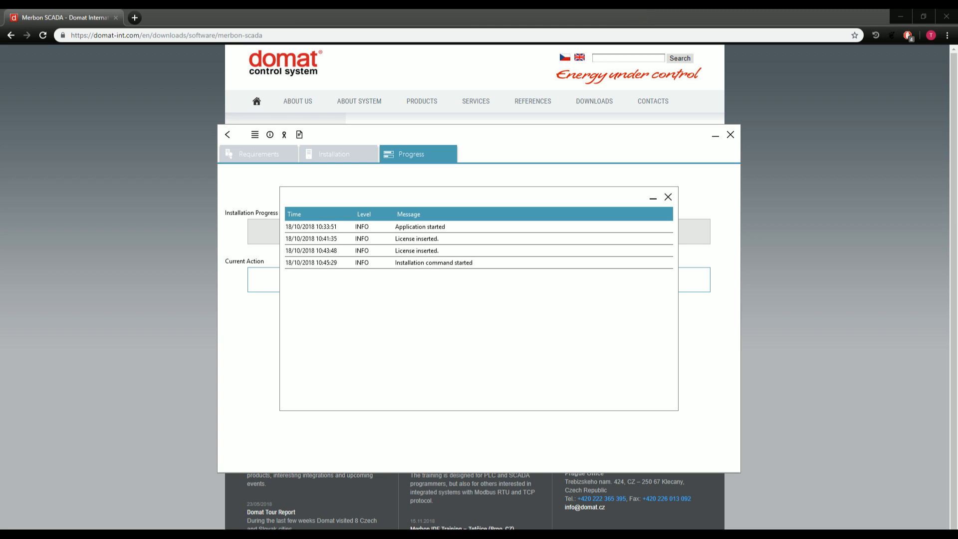
{"action": "key", "text": "ctrl+shift+Escape"}
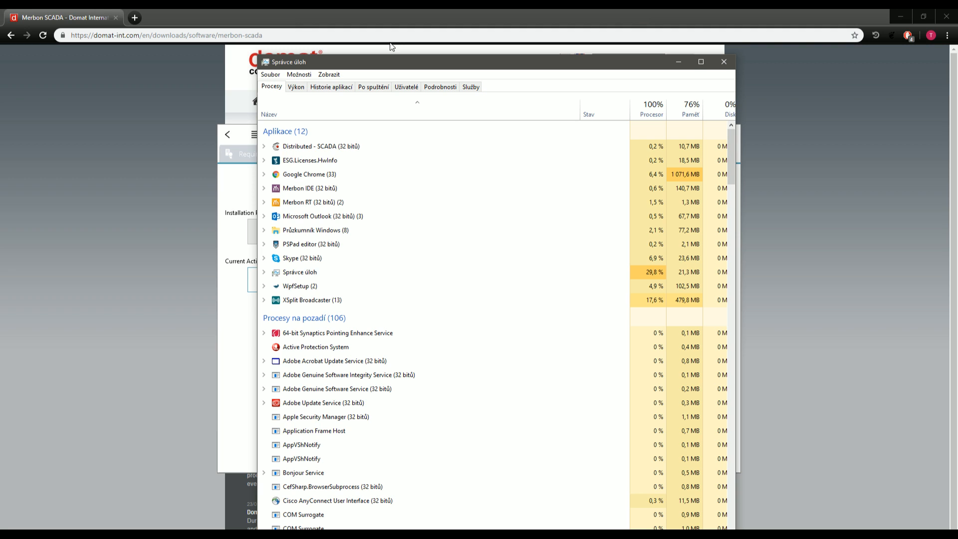
{"action": "left_click_drag", "start_coordinate": [385, 60], "coordinate": [0, 130]}
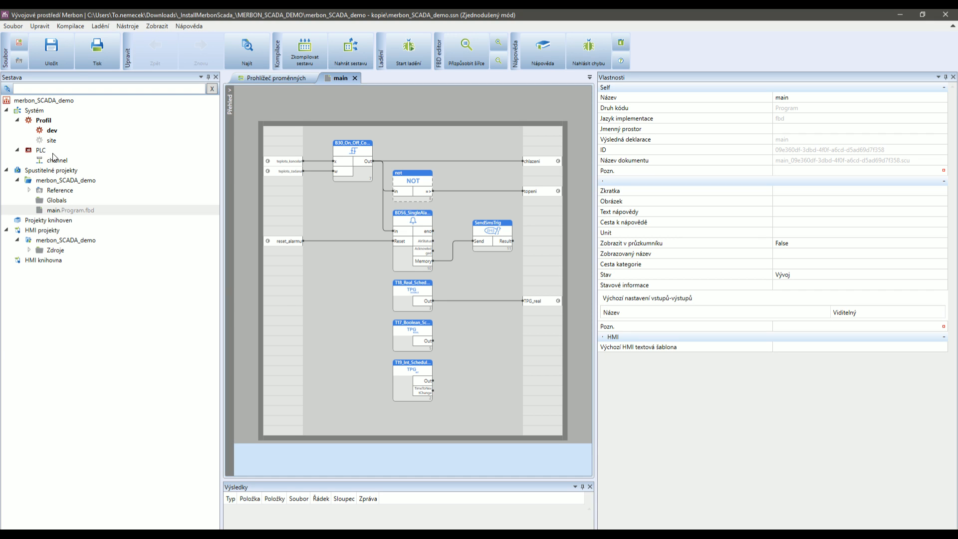
Show the merbon_SCADA_demo variables in Prohlížeč proměnných and open the Nástroje menu.
{"action": "left_click", "coordinate": [279, 78]}
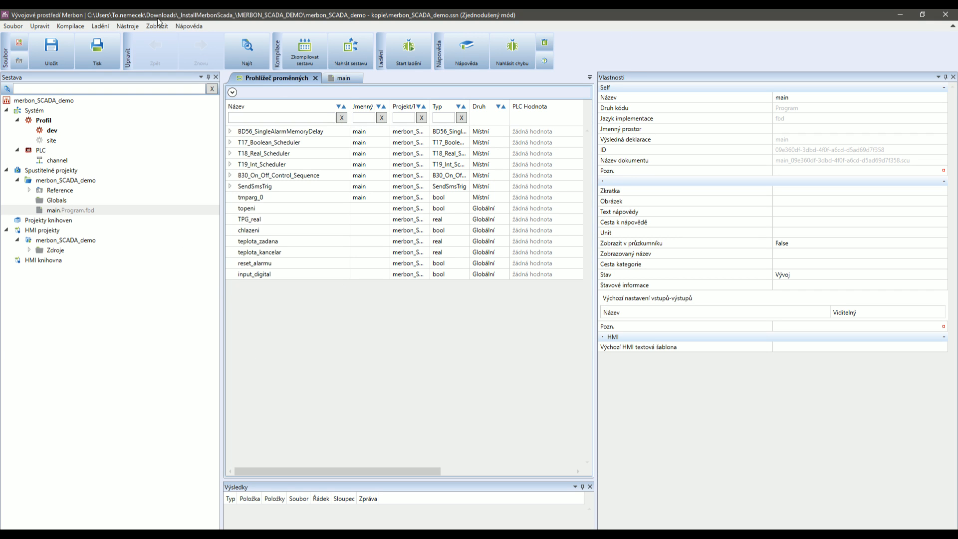
{"action": "left_click", "coordinate": [134, 28]}
Set Jazykové nastavení to English in Nastavení, confirm, and close the IDE to apply it.
{"action": "left_click", "coordinate": [145, 37]}
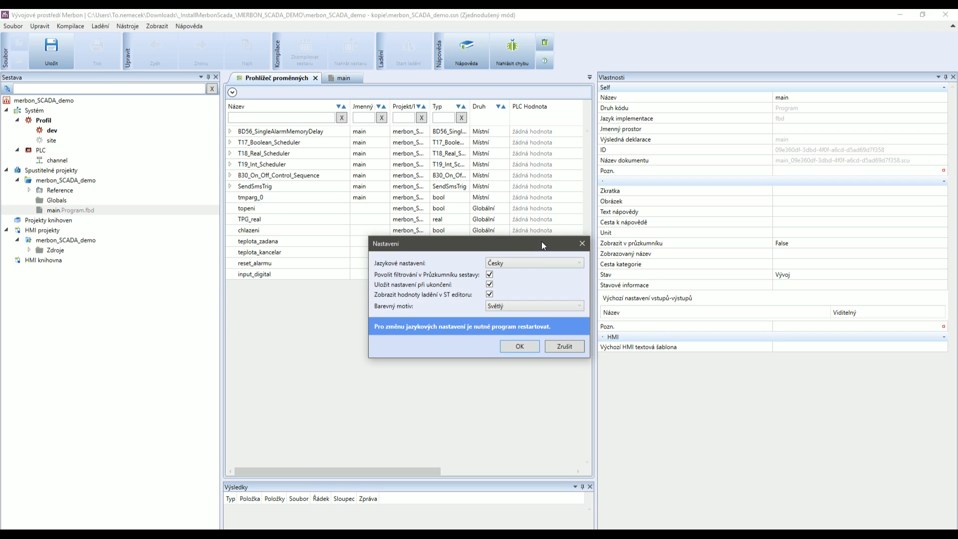
{"action": "left_click", "coordinate": [535, 262]}
{"action": "left_click", "coordinate": [531, 281]}
{"action": "left_click", "coordinate": [518, 344]}
{"action": "left_click", "coordinate": [946, 14]}
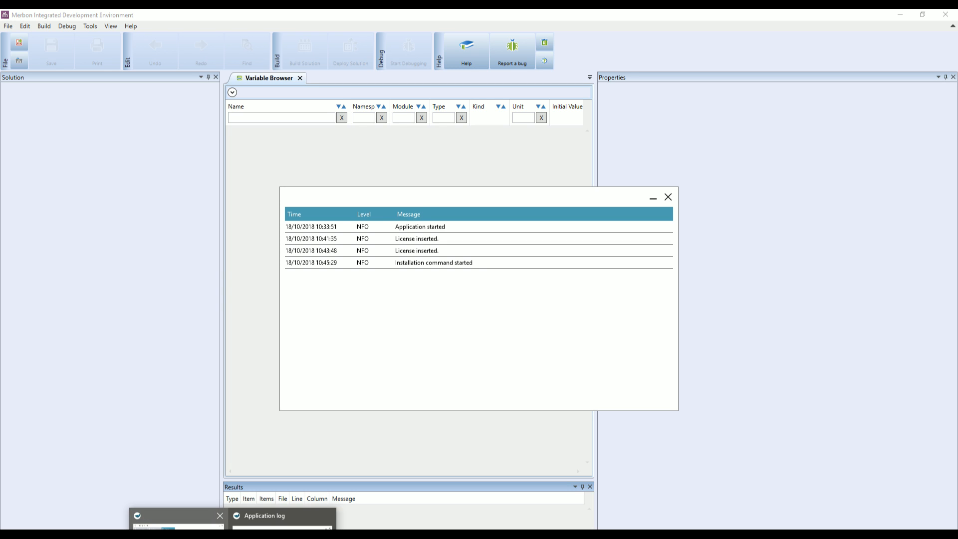
Bring the installer's progress window back from the taskbar.
{"action": "left_click", "coordinate": [177, 524]}
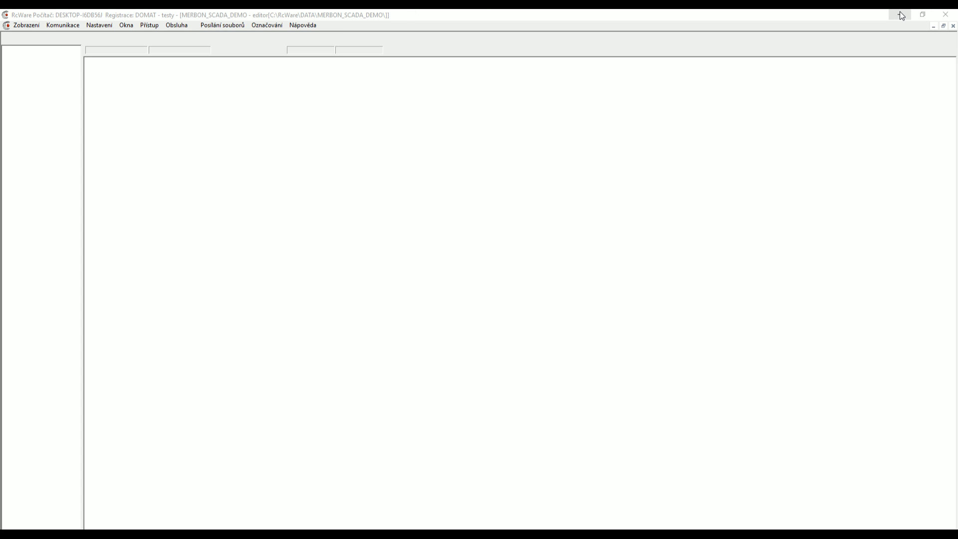
Minimize RcWare and bring the Installation Complete installer window to the front.
{"action": "left_click", "coordinate": [899, 14]}
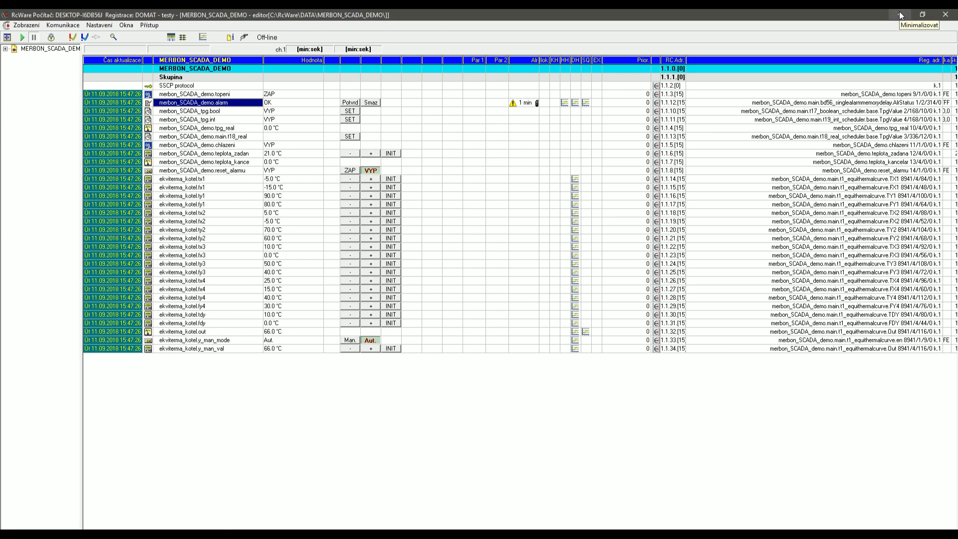
{"action": "mouse_move", "coordinate": [233, 535]}
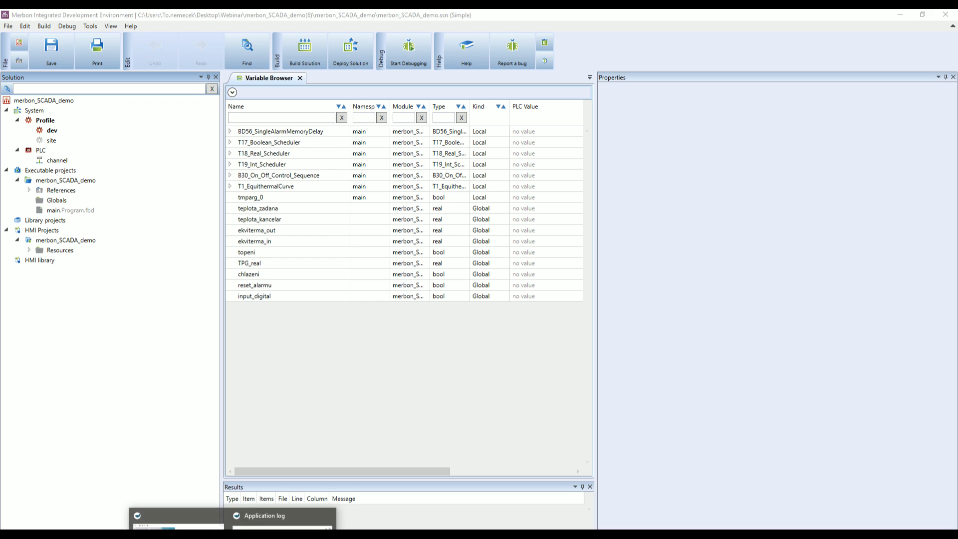
{"action": "left_click", "coordinate": [178, 523]}
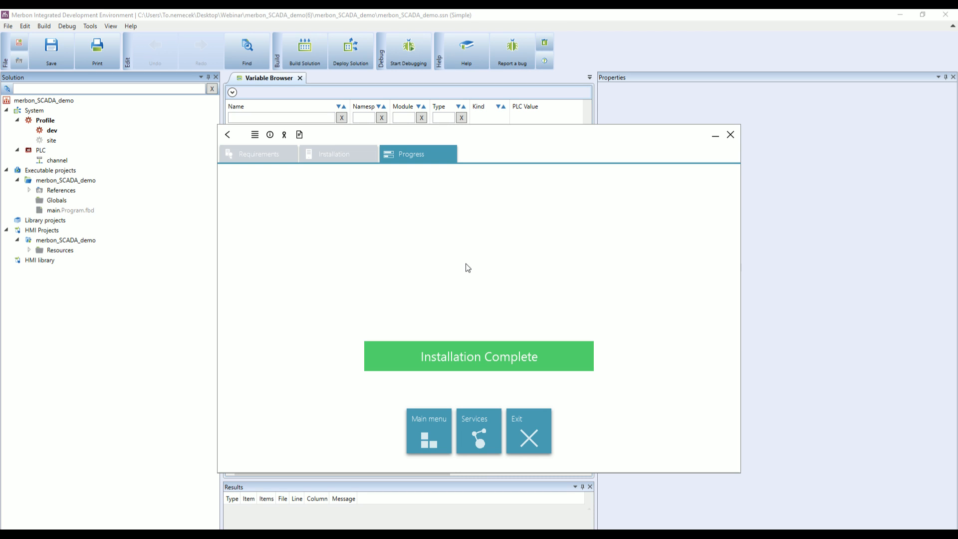
Reposition the Merbon SCADA installer window and exit the completed installation.
{"action": "left_click_drag", "start_coordinate": [500, 136], "coordinate": [488, 175]}
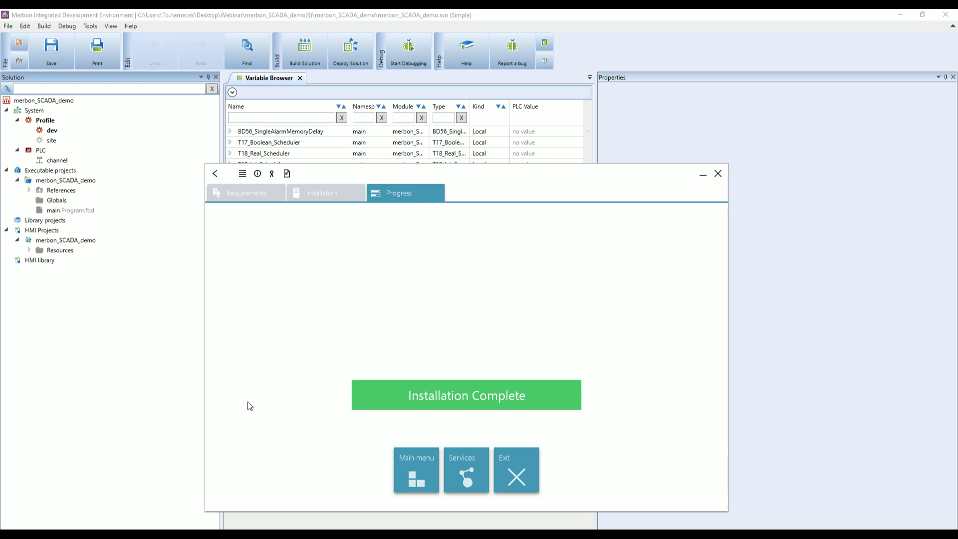
{"action": "left_click", "coordinate": [108, 327]}
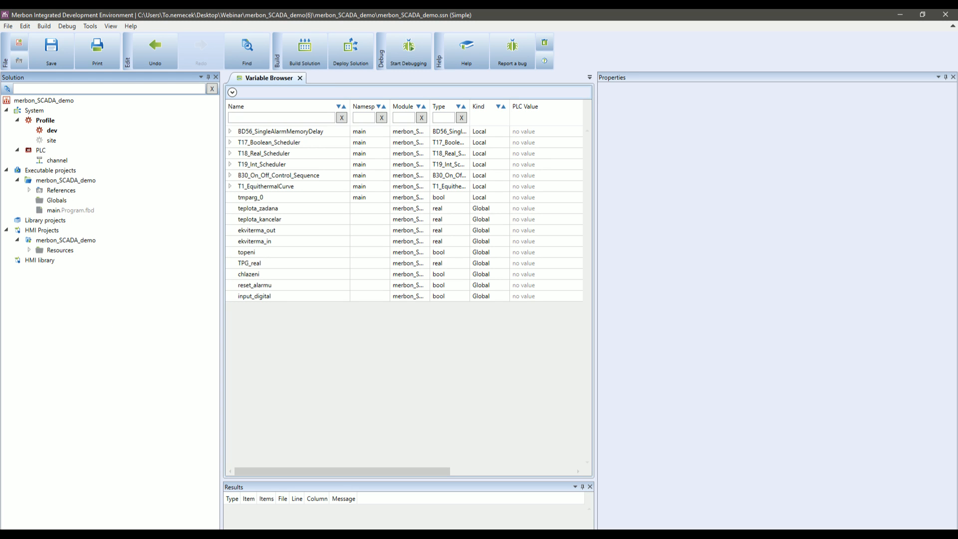
{"action": "mouse_move", "coordinate": [234, 538]}
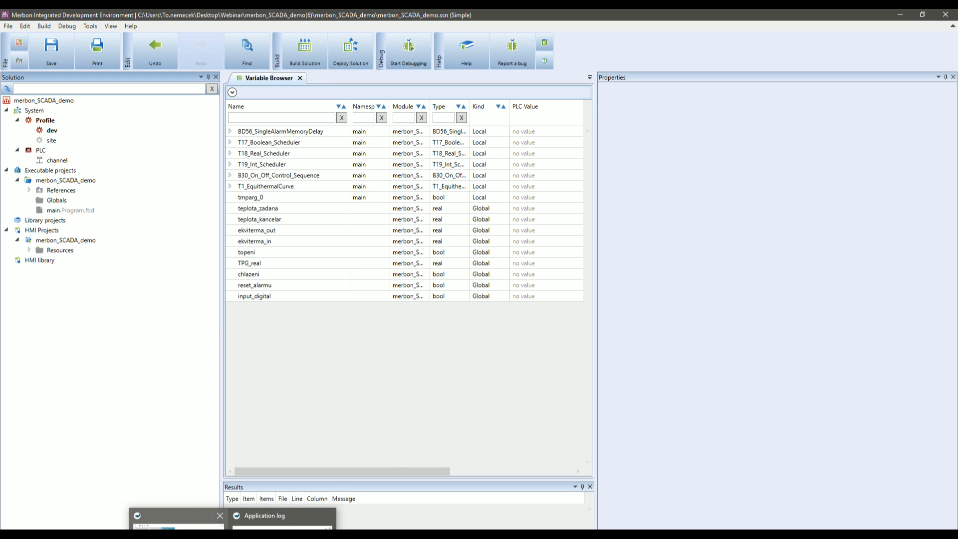
{"action": "left_click", "coordinate": [178, 534]}
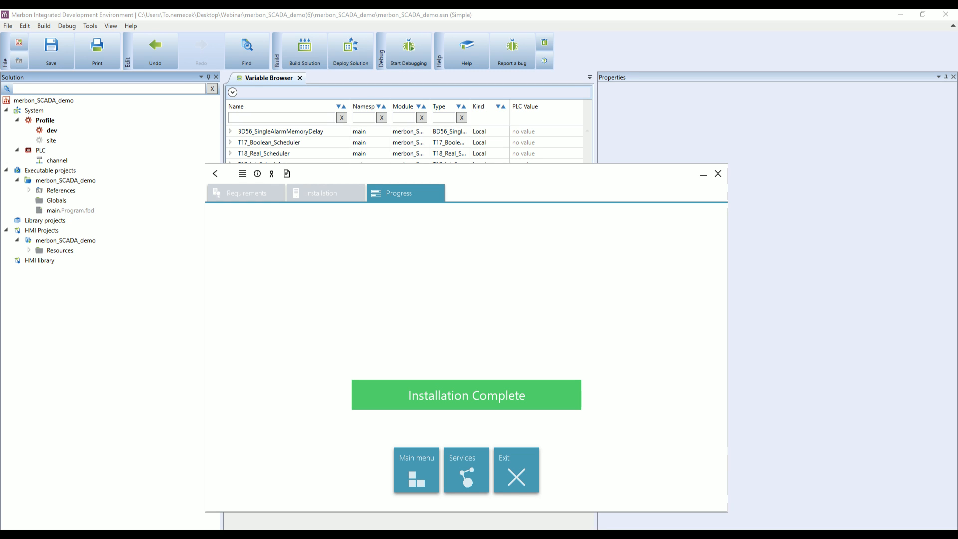
{"action": "left_click_drag", "start_coordinate": [440, 175], "coordinate": [400, 119]}
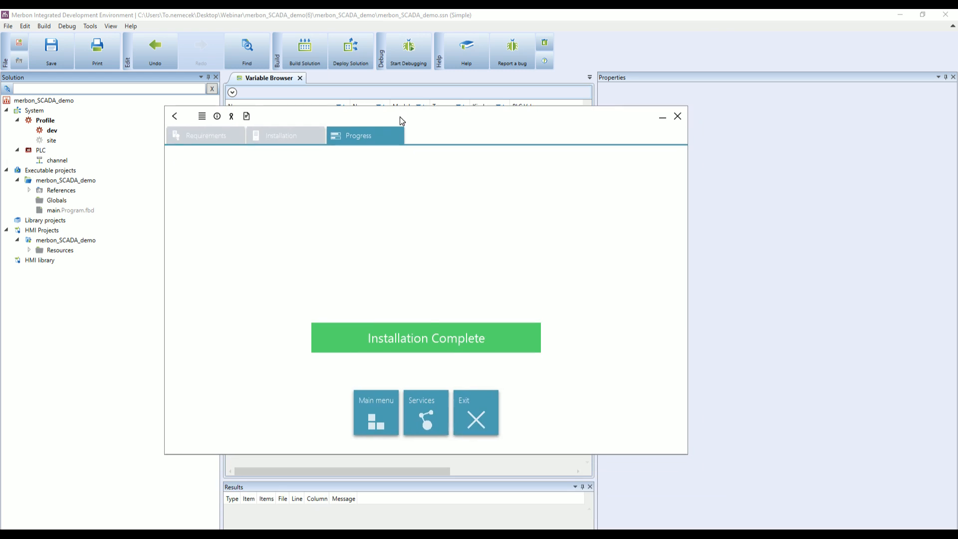
{"action": "left_click", "coordinate": [478, 416]}
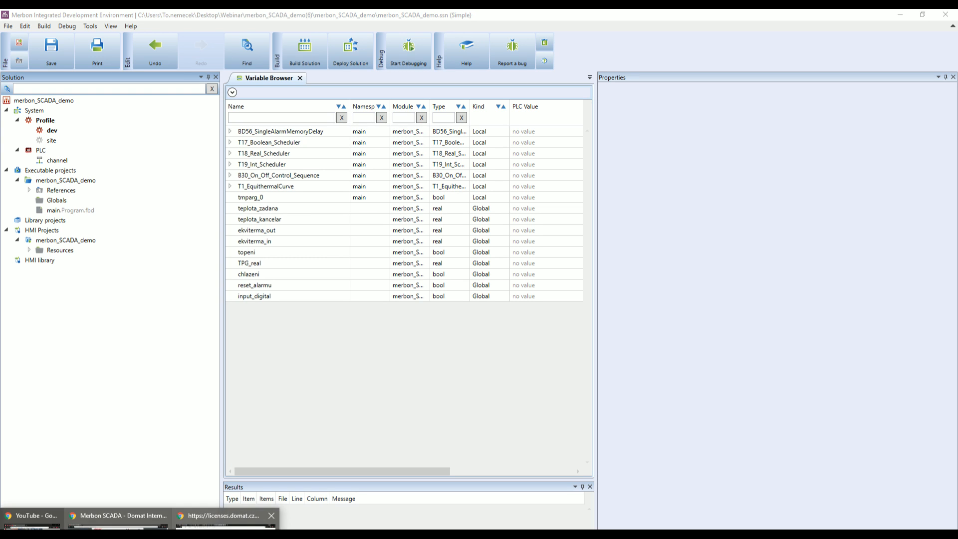
{"action": "left_click", "coordinate": [227, 519]}
Load localhost in Chrome to reach the Merbon SCADA login page.
{"action": "left_click", "coordinate": [264, 35]}
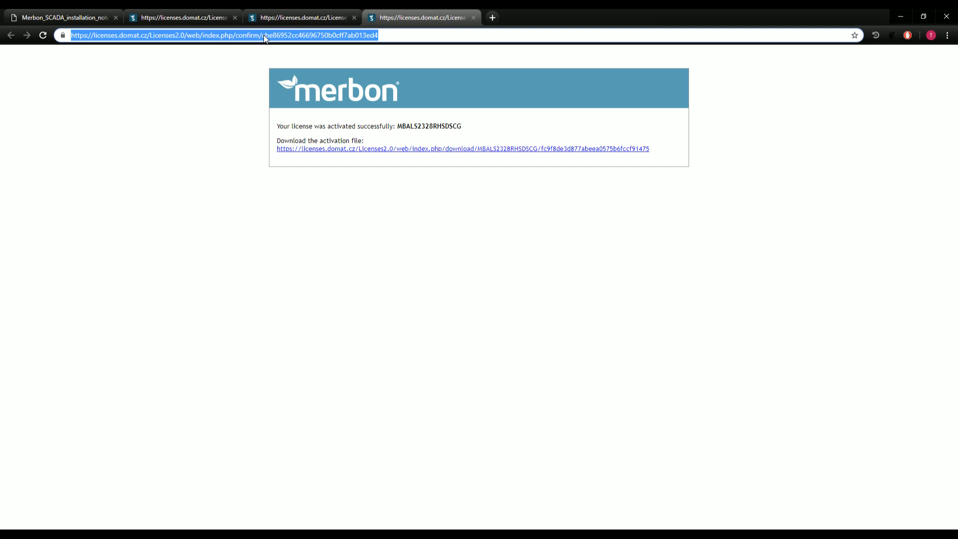
{"action": "type", "text": "localh"}
{"action": "type", "text": "ost"}
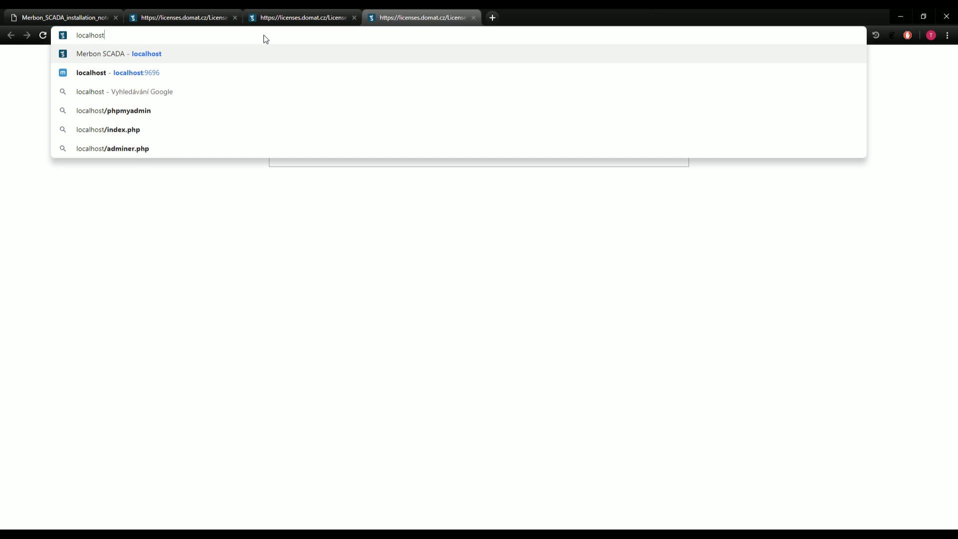
{"action": "key", "text": "Return"}
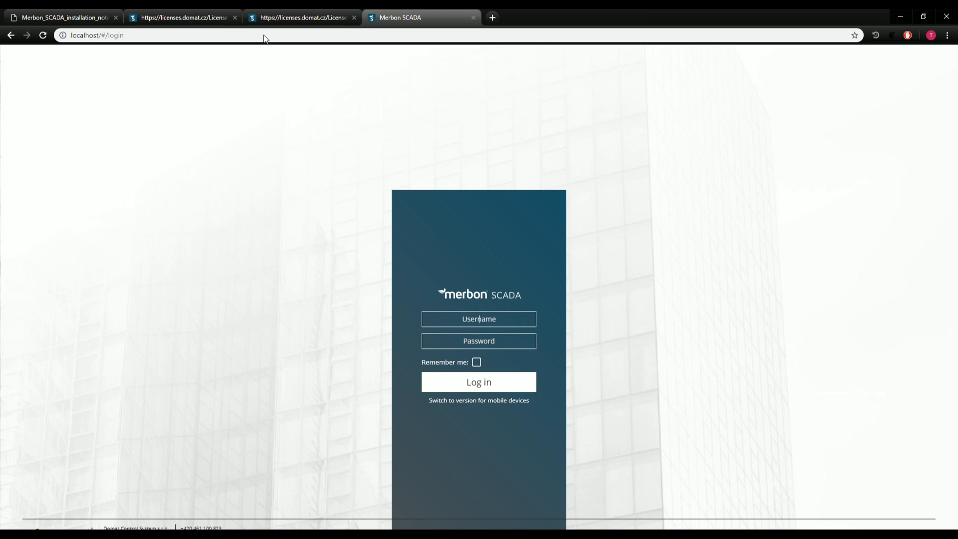
Log in with the domain admin username and password.
{"action": "type", "text": "domain.admin"}
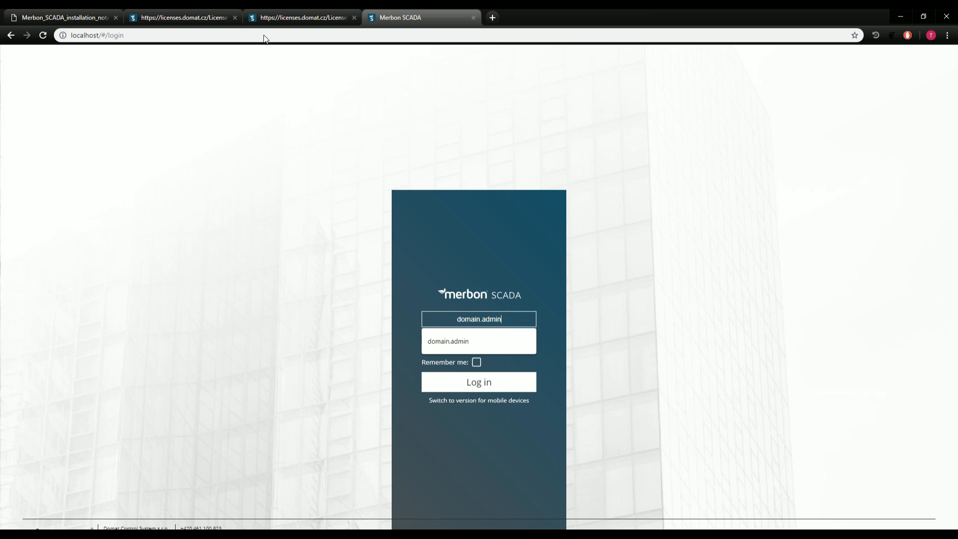
{"action": "left_click", "coordinate": [512, 288]}
{"action": "left_click", "coordinate": [505, 345]}
{"action": "type", "text": "***************"}
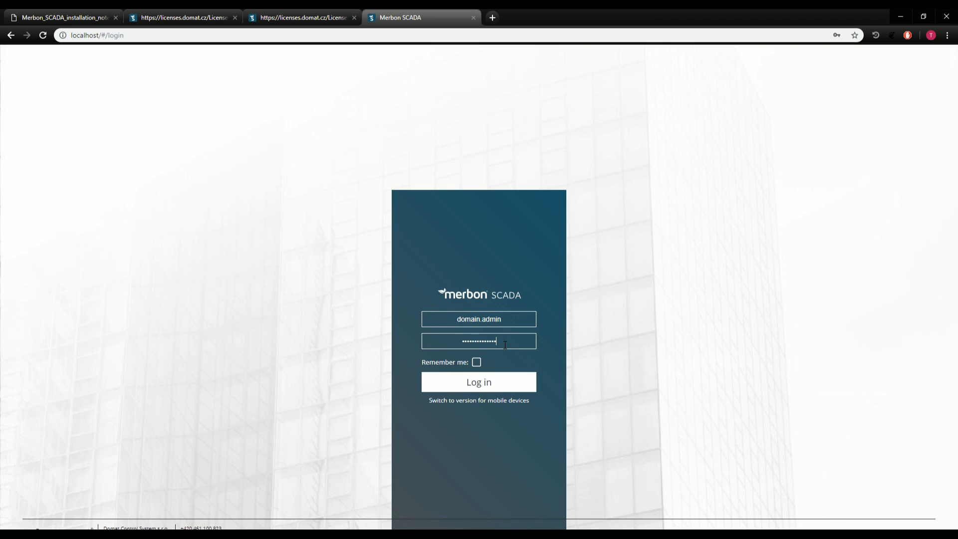
{"action": "left_click", "coordinate": [471, 385]}
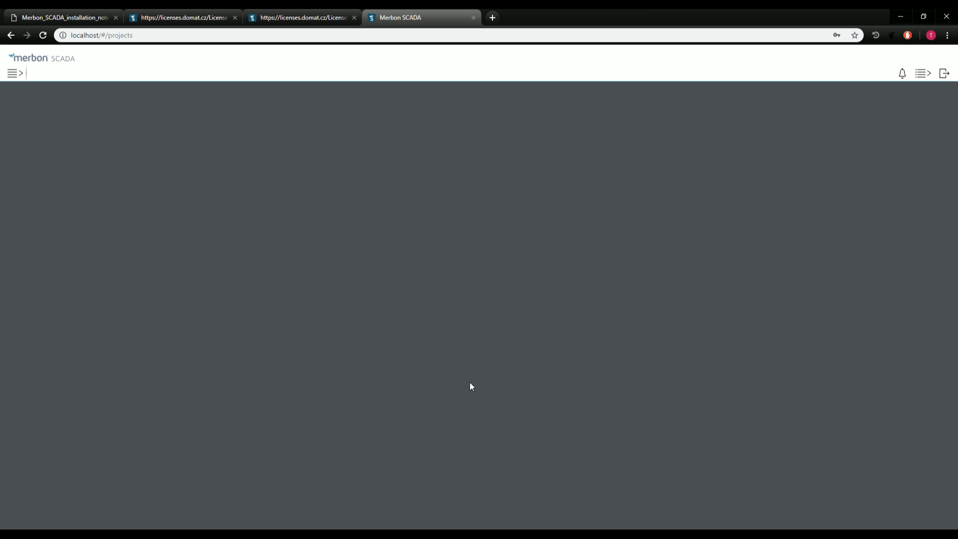
Log out of Merbon SCADA and load localhost:9696 in a new tab.
{"action": "left_click", "coordinate": [944, 74]}
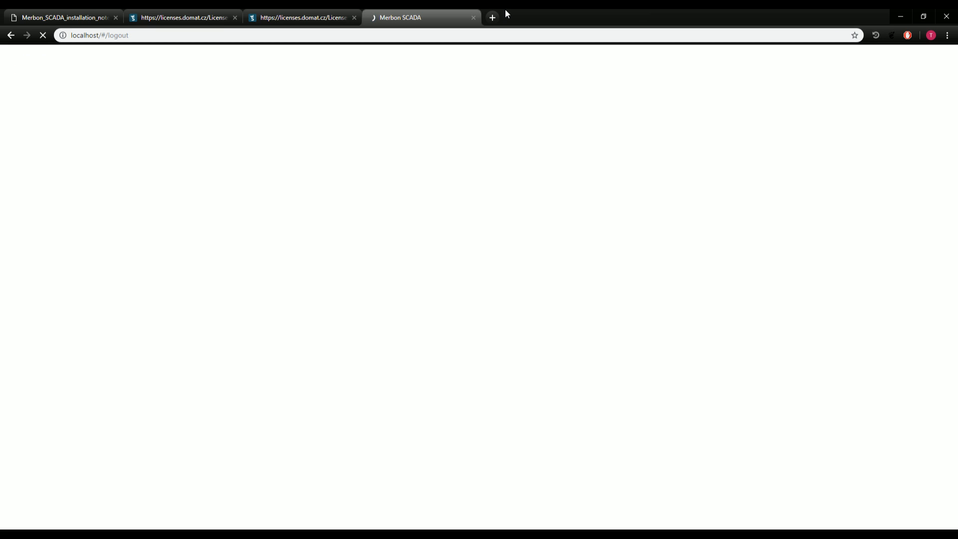
{"action": "key", "text": "ctrl+t"}
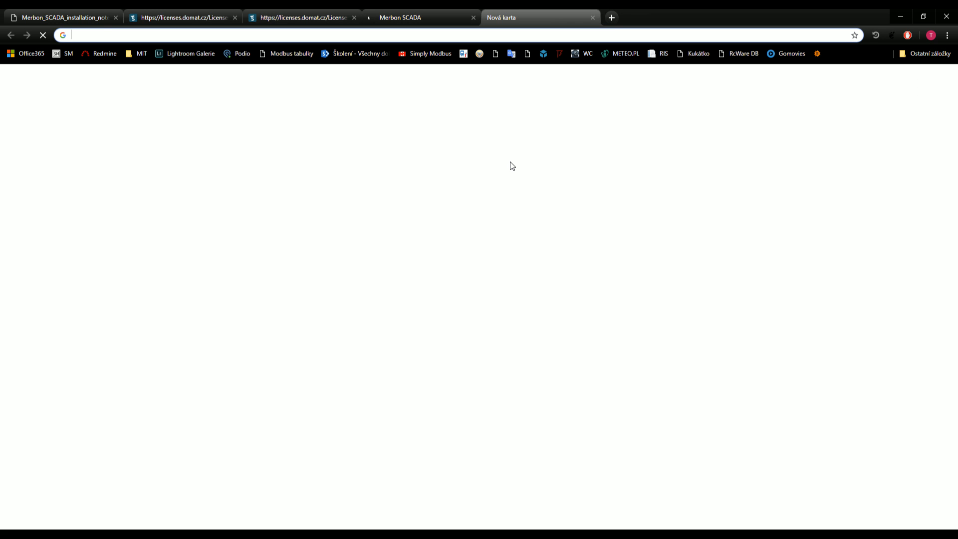
{"action": "type", "text": "localhost:9696"}
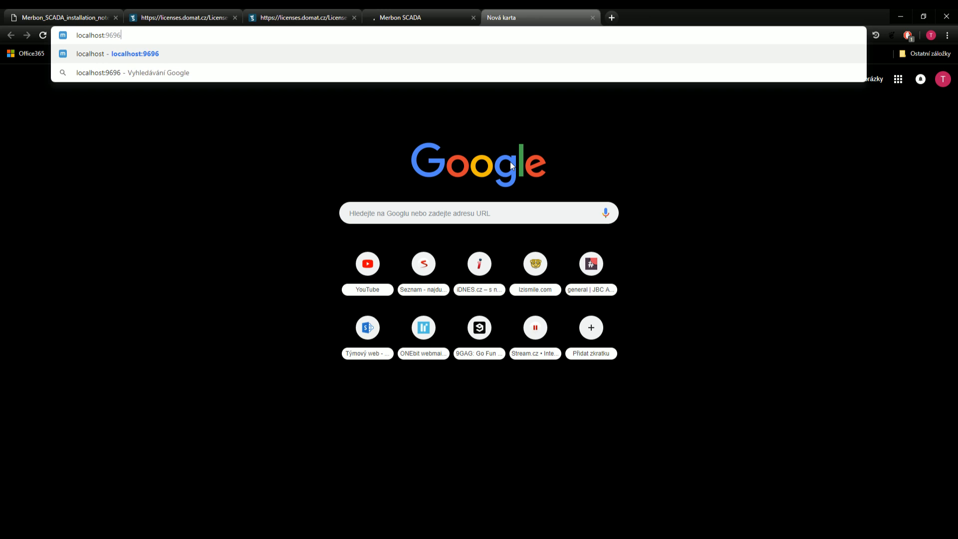
{"action": "key", "text": "Return"}
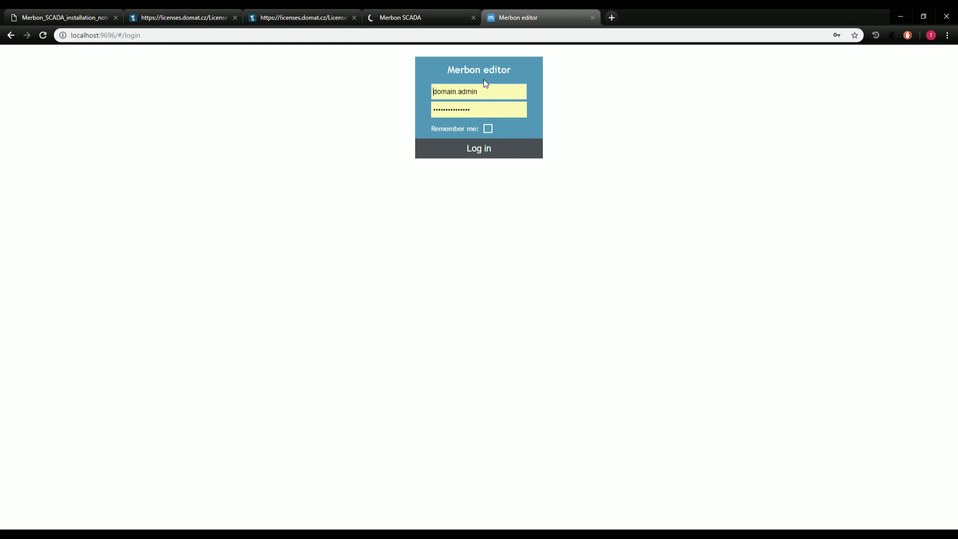
Log in to the Merbon editor, declining the saved-password update.
{"action": "left_click", "coordinate": [487, 110]}
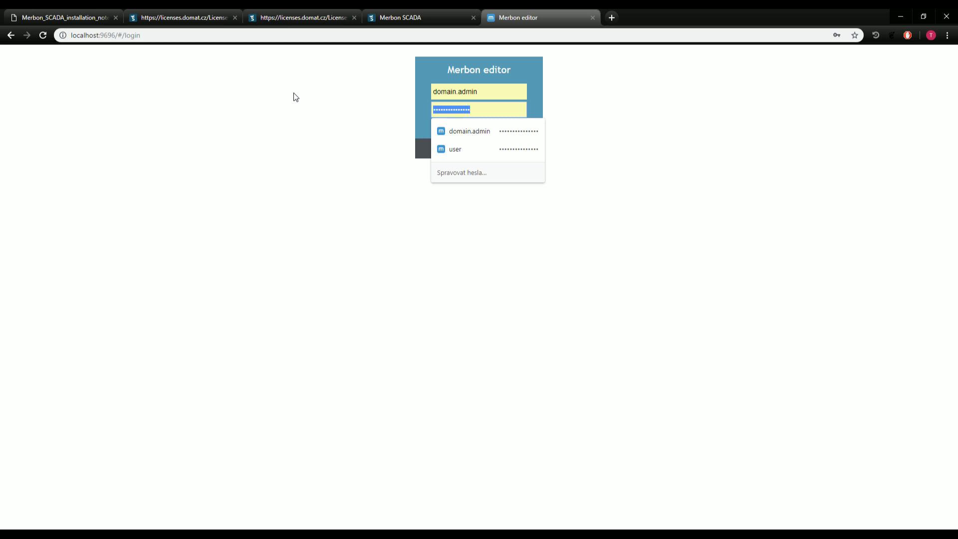
{"action": "type", "text": "•••••••••••"}
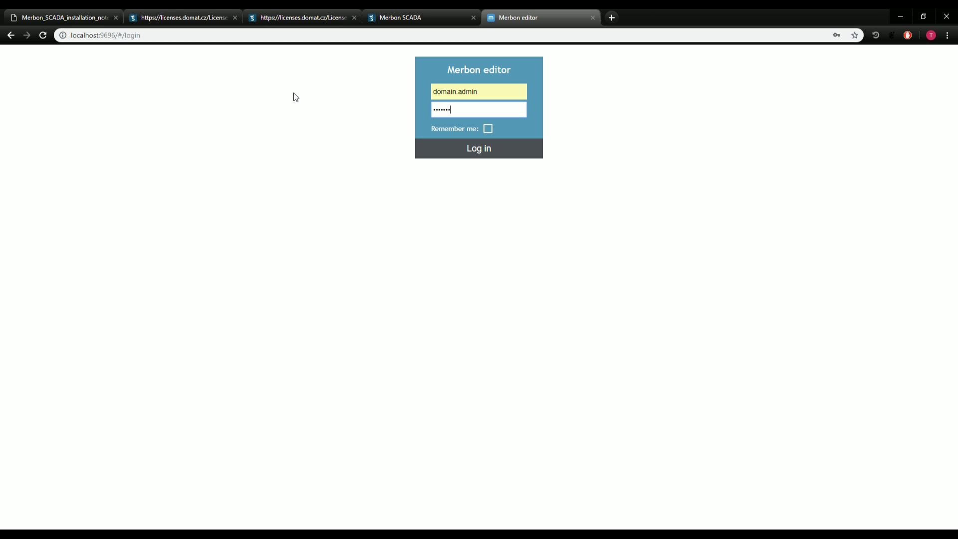
{"action": "type", "text": "••••"}
{"action": "left_click", "coordinate": [492, 147]}
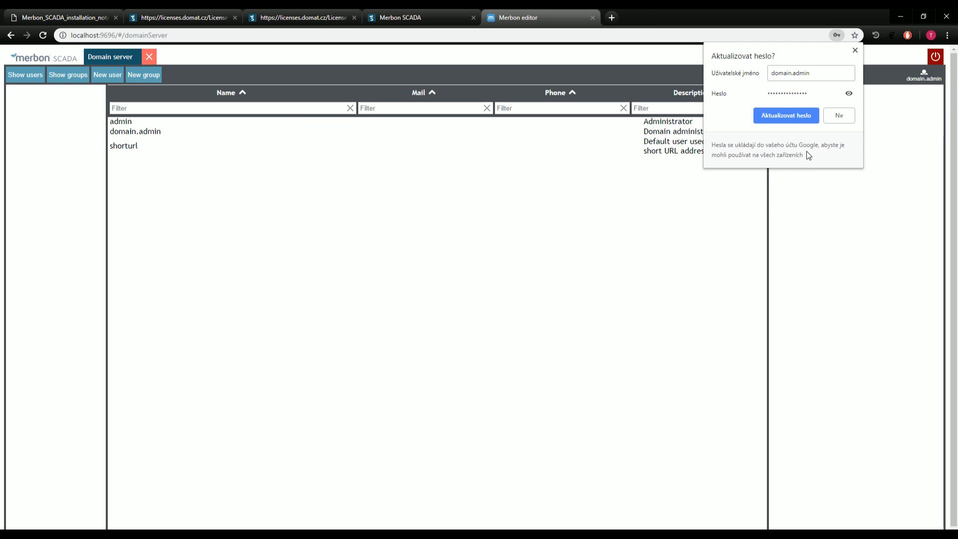
{"action": "left_click", "coordinate": [841, 118]}
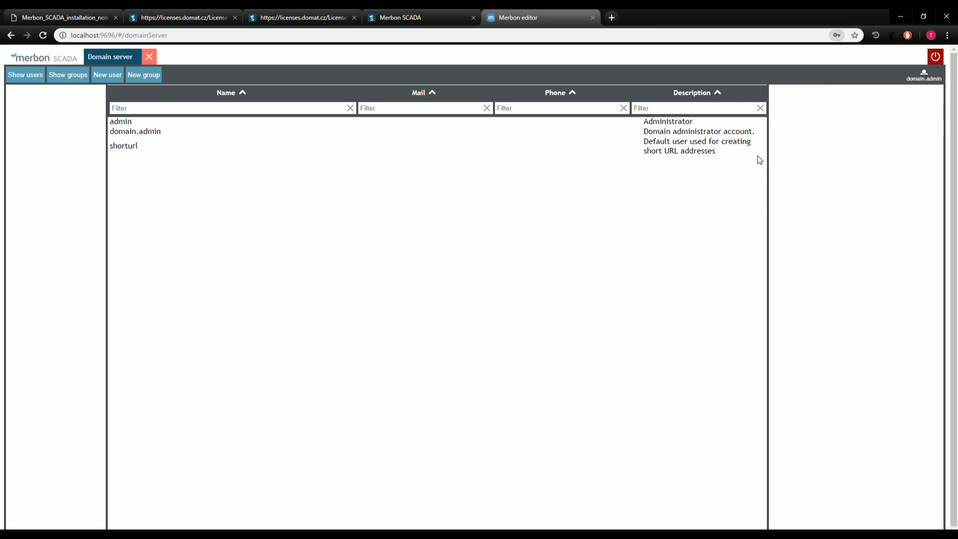
View the Domain server's groups, then its users, then groups again.
{"action": "left_click", "coordinate": [71, 76]}
{"action": "left_click", "coordinate": [26, 79]}
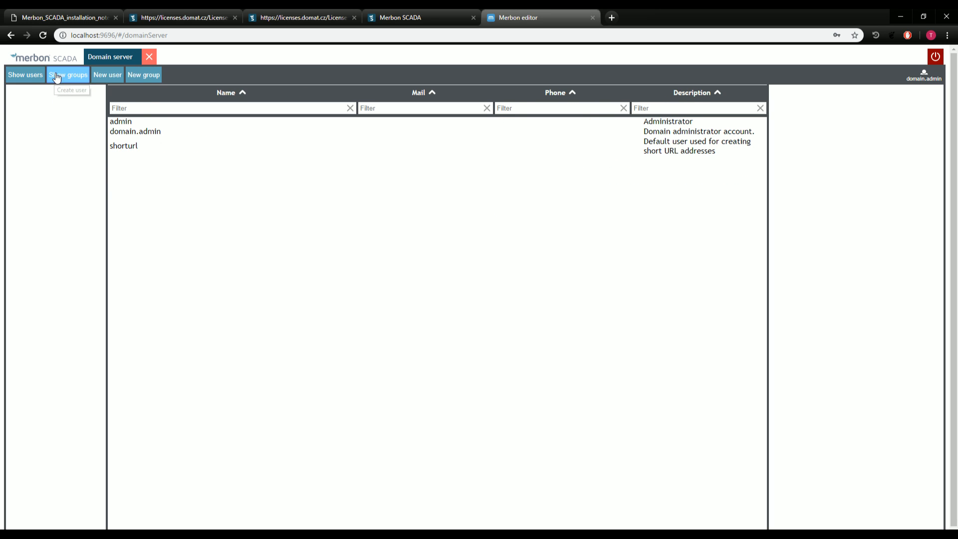
{"action": "left_click", "coordinate": [50, 79]}
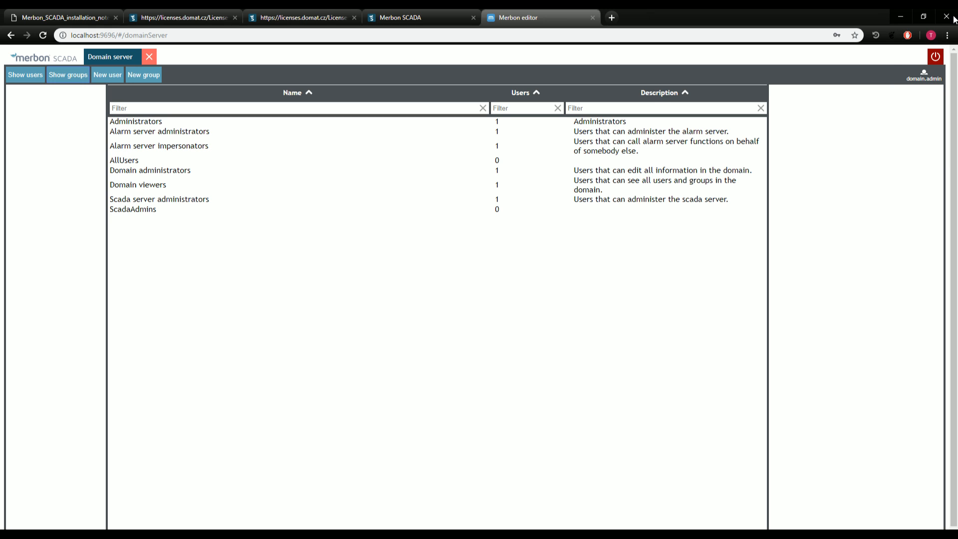
Close the Chrome window showing the domain groups to get back to Merbon IDE.
{"action": "left_click", "coordinate": [950, 18]}
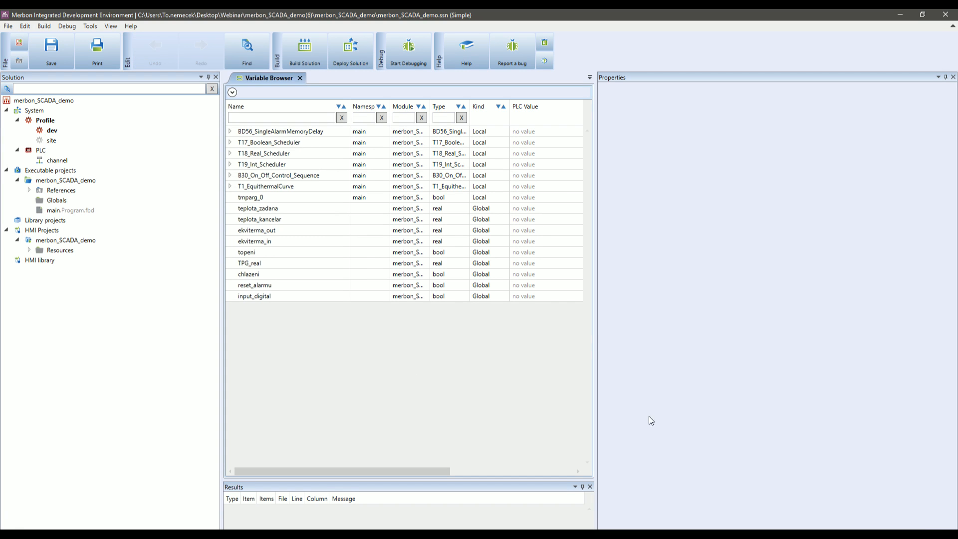
Attach the PLC to the detected 127.0.0.1 controller without downloading configuration, then deploy the solution.
{"action": "left_click_drag", "start_coordinate": [595, 344], "coordinate": [689, 338]}
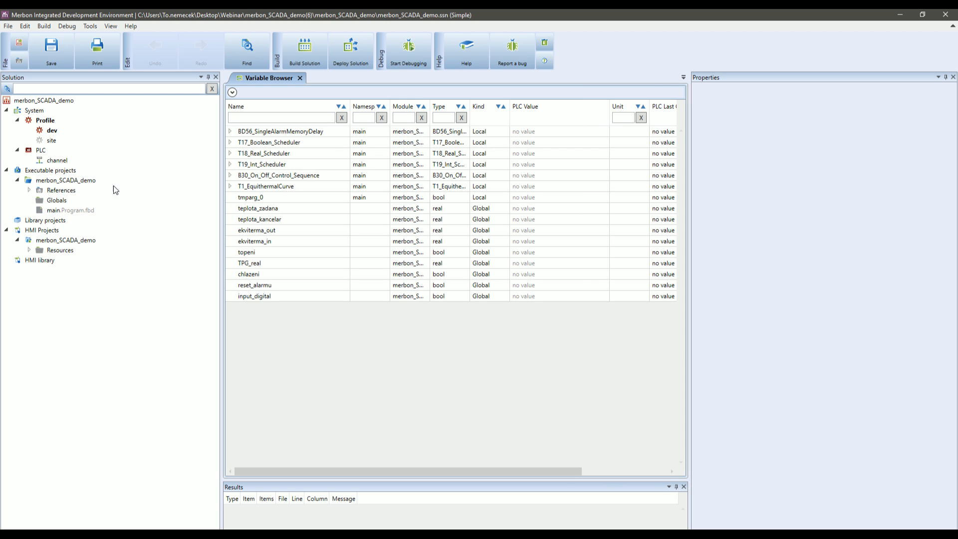
{"action": "left_click", "coordinate": [48, 151]}
{"action": "right_click", "coordinate": [48, 150]}
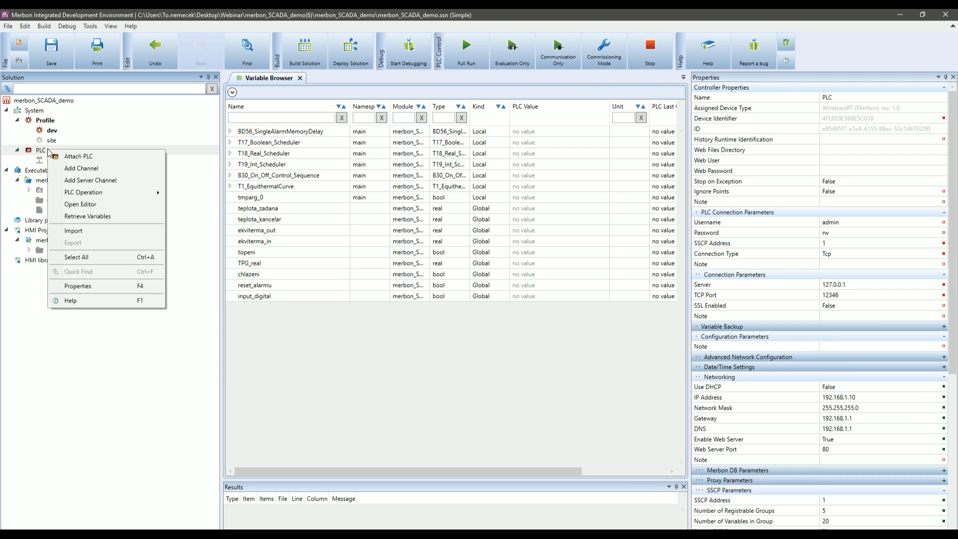
{"action": "left_click", "coordinate": [74, 158]}
{"action": "left_click", "coordinate": [466, 347]}
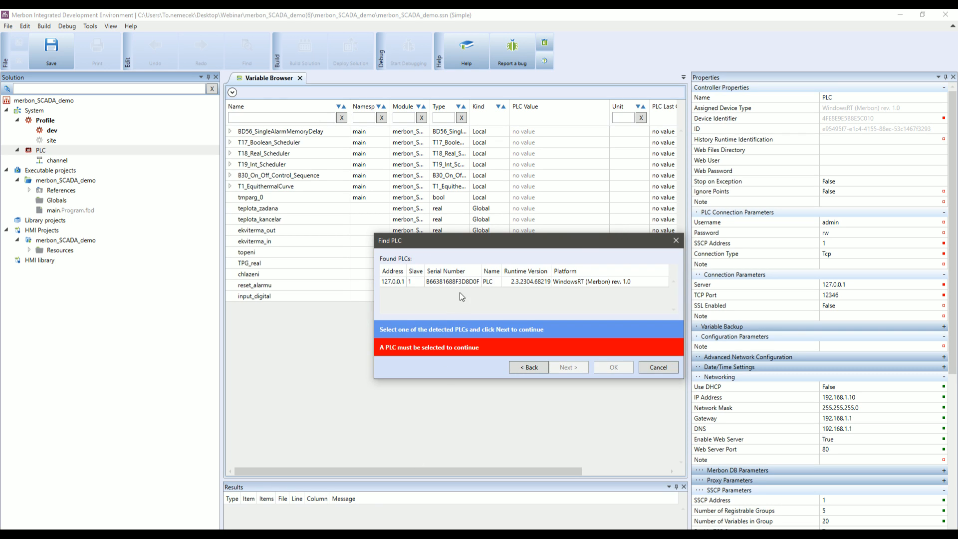
{"action": "left_click", "coordinate": [464, 282]}
{"action": "left_click", "coordinate": [571, 352]}
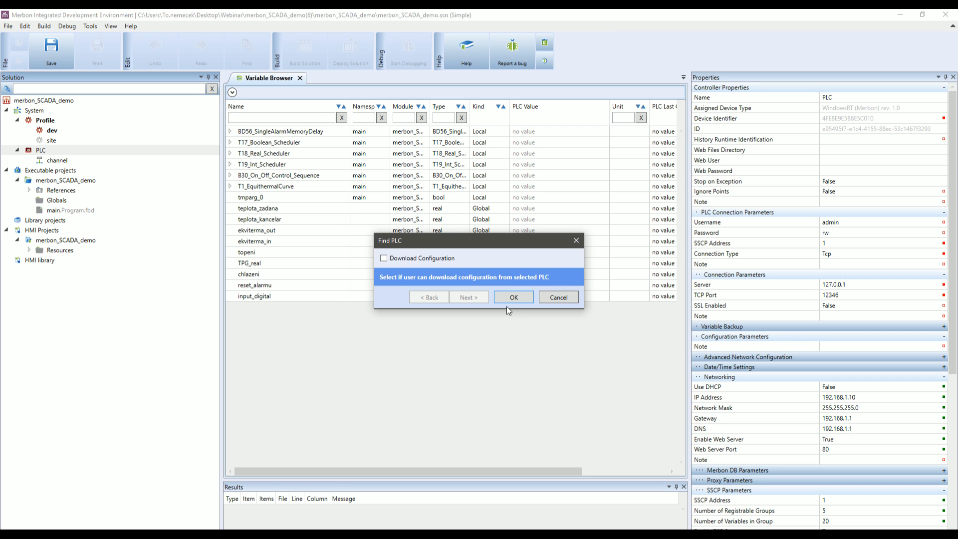
{"action": "left_click", "coordinate": [508, 298]}
{"action": "left_click", "coordinate": [369, 44]}
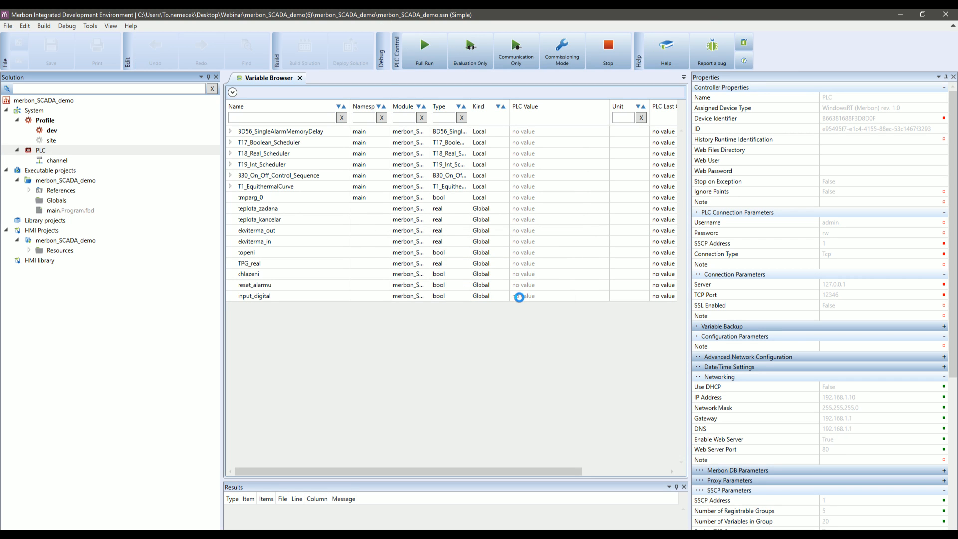
Confirm the deploy with a full-run restart, then start and stop debugging to check live values.
{"action": "left_click", "coordinate": [484, 336]}
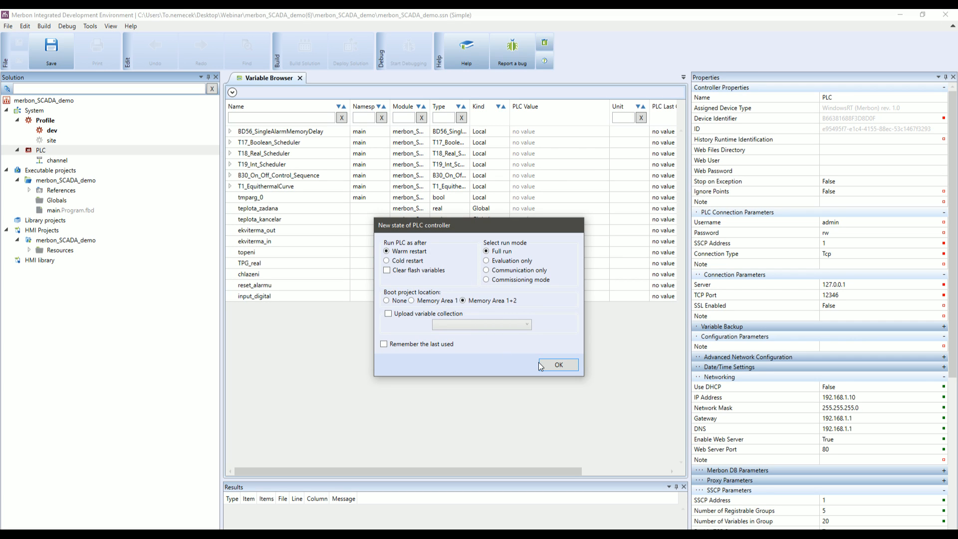
{"action": "left_click", "coordinate": [539, 364]}
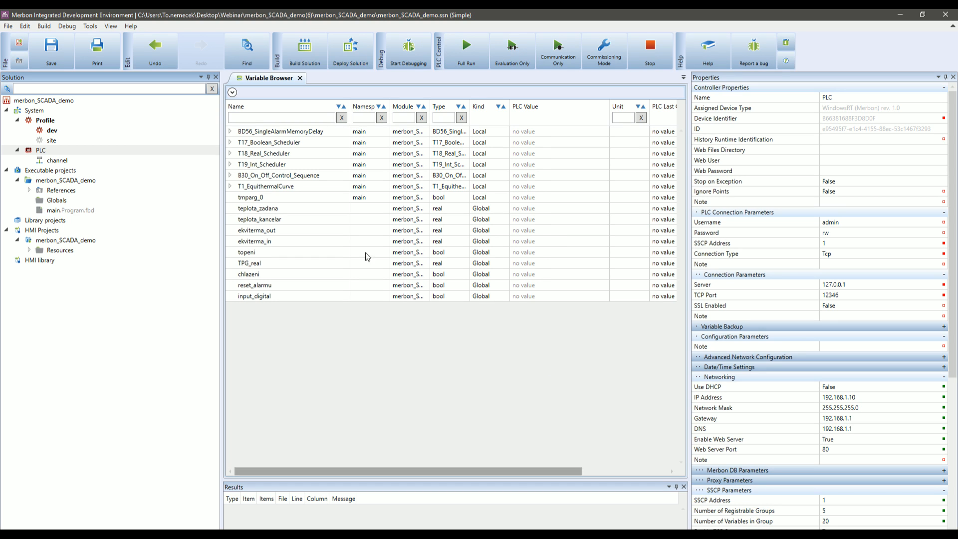
{"action": "left_click", "coordinate": [408, 50]}
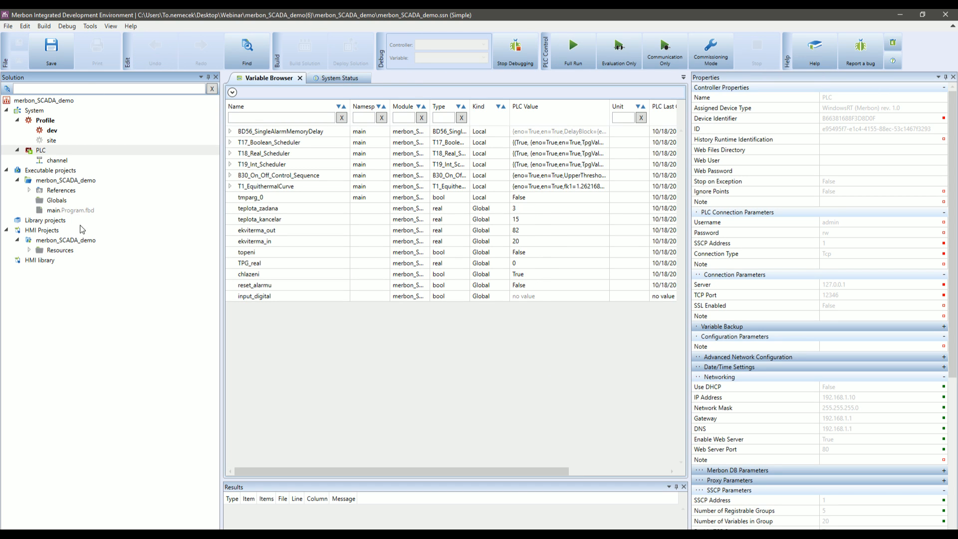
{"action": "left_click", "coordinate": [515, 50]}
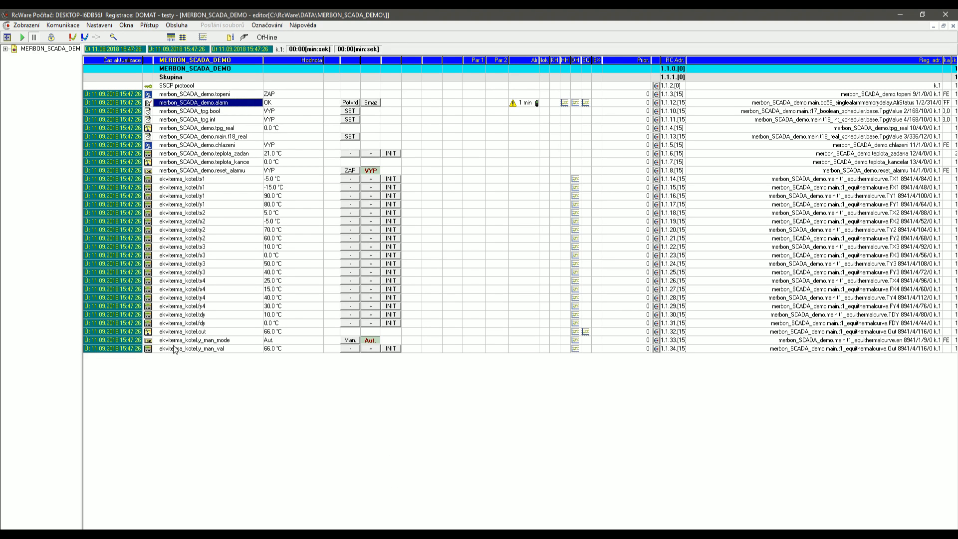
Accept the SSCP parameters for 127.0.0.1:12346 and save MERBON_SCADA_DEMO with a dependency check.
{"action": "left_click", "coordinate": [51, 38]}
{"action": "left_click", "coordinate": [194, 108]}
{"action": "double_click", "coordinate": [194, 108]}
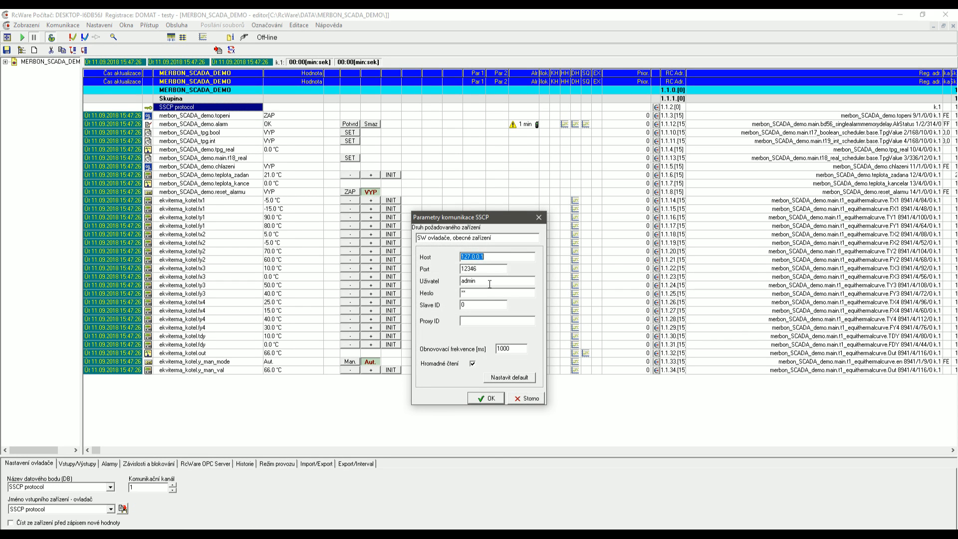
{"action": "left_click", "coordinate": [483, 399]}
{"action": "left_click", "coordinate": [51, 37]}
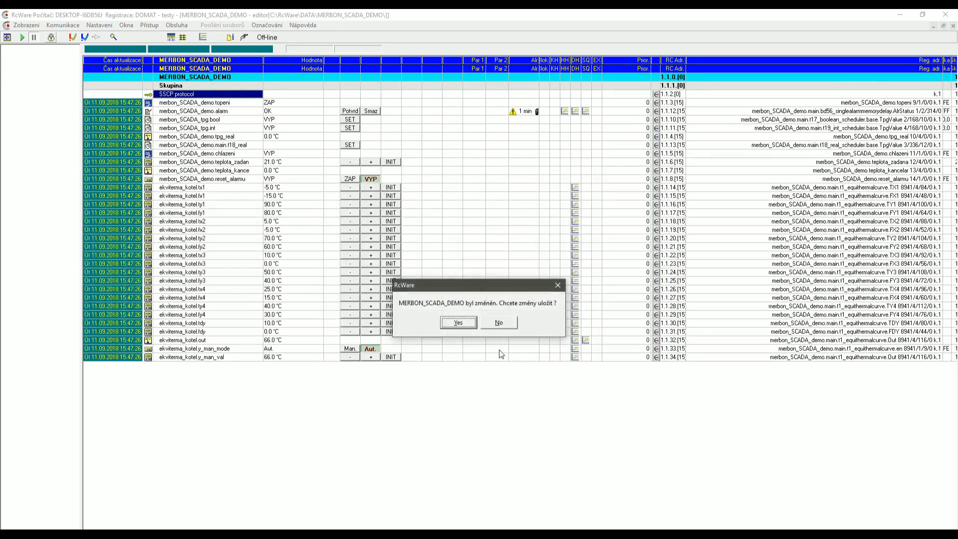
{"action": "left_click", "coordinate": [469, 323]}
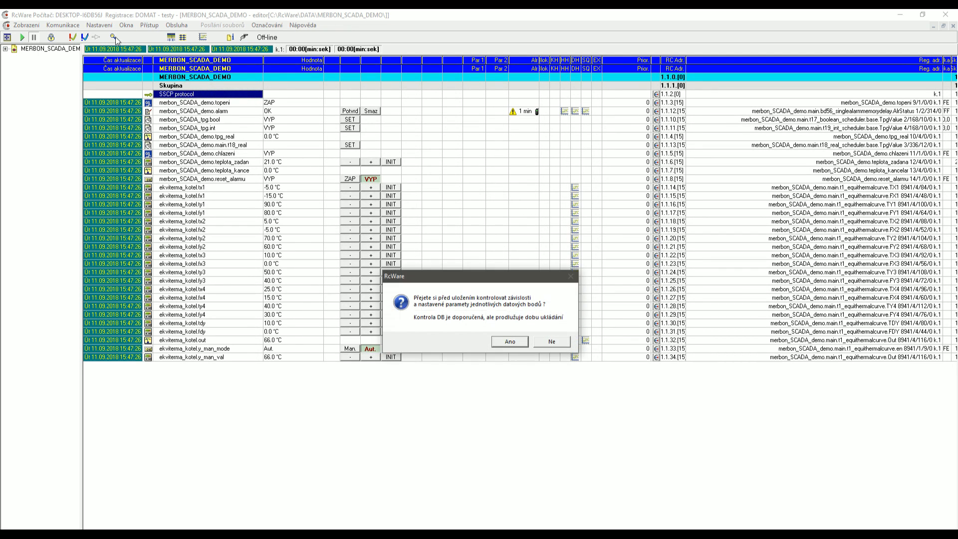
{"action": "left_click", "coordinate": [509, 341]}
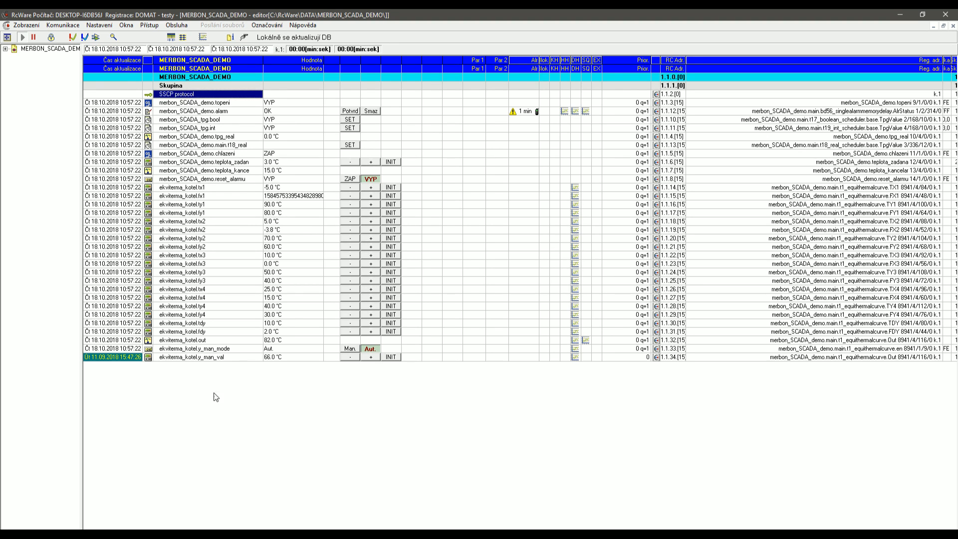
{"action": "left_click", "coordinate": [27, 25]}
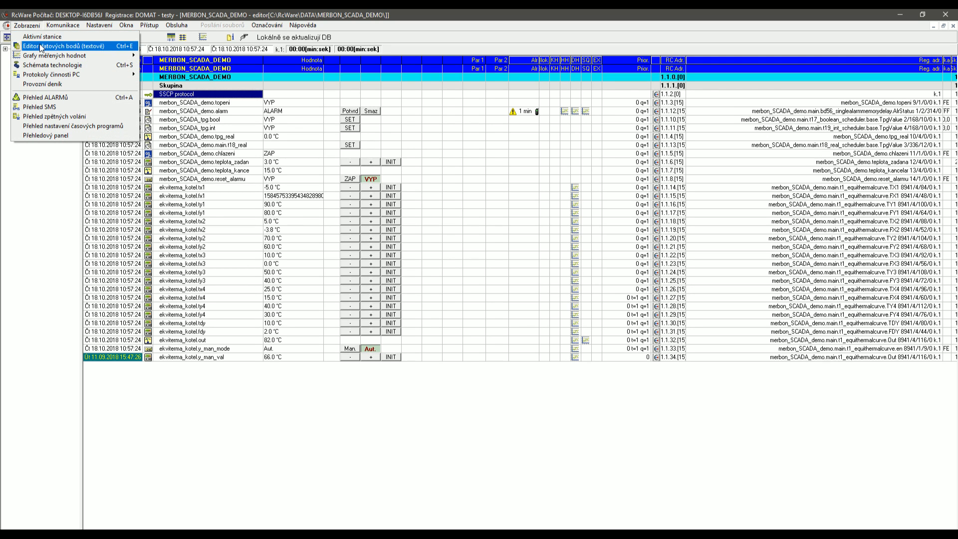
{"action": "left_click", "coordinate": [50, 65]}
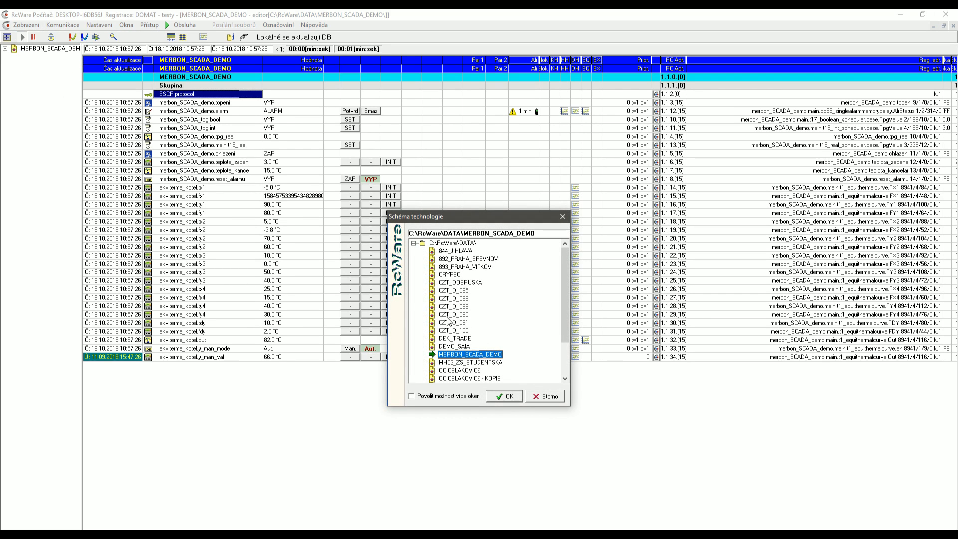
{"action": "double_click", "coordinate": [457, 354]}
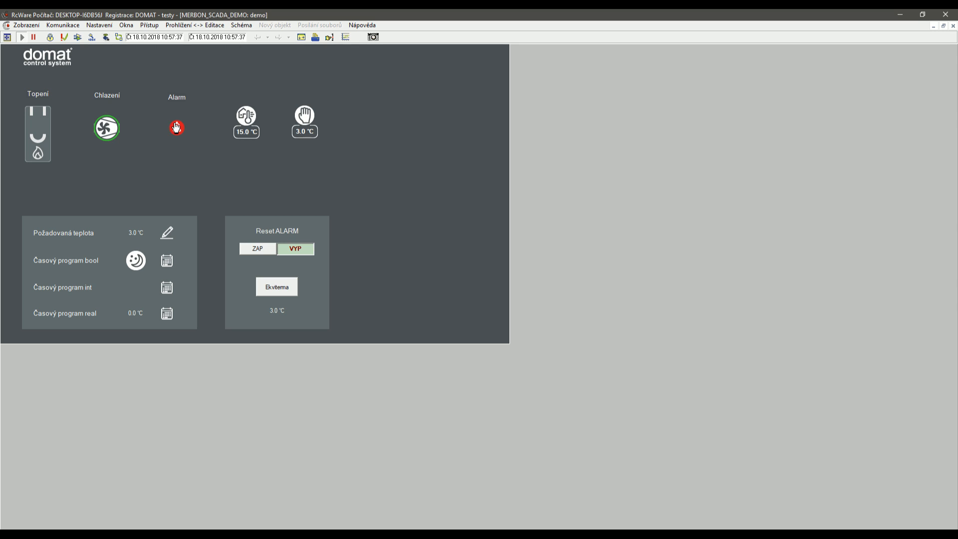
{"action": "left_click", "coordinate": [169, 233]}
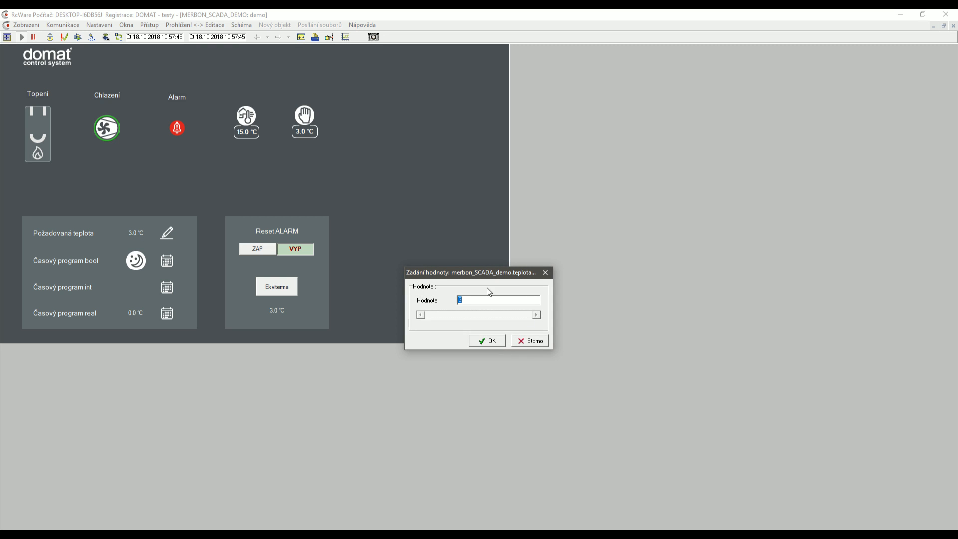
{"action": "left_click", "coordinate": [544, 274]}
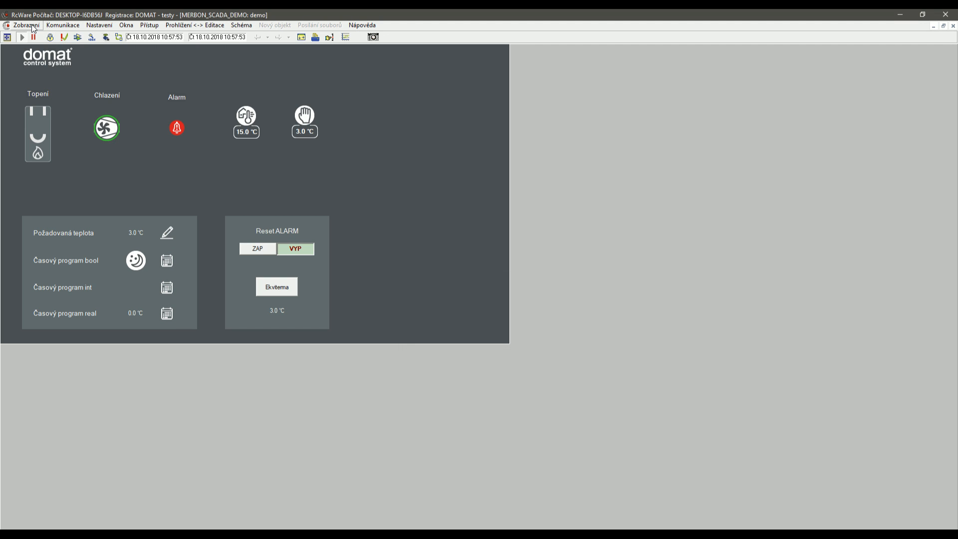
{"action": "left_click", "coordinate": [33, 39]}
{"action": "left_click", "coordinate": [32, 26]}
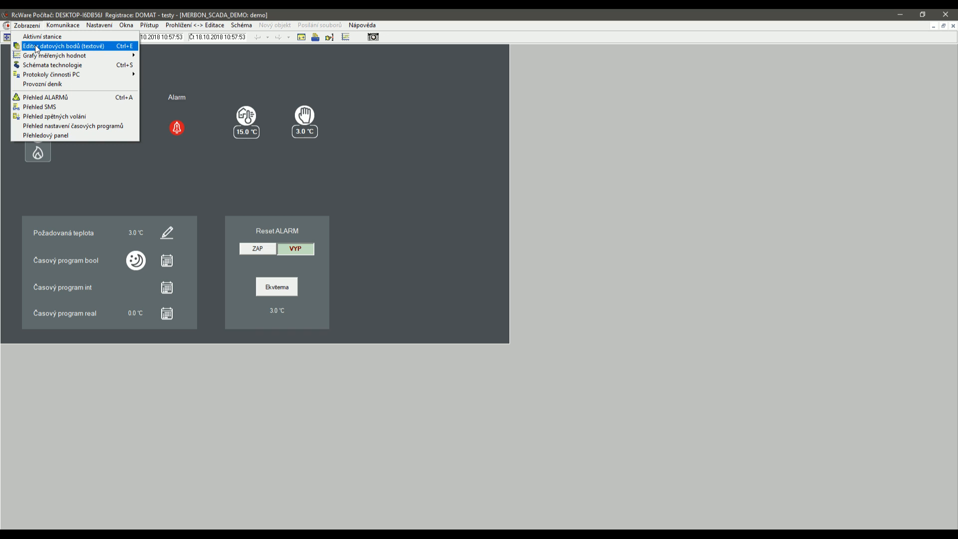
{"action": "left_click", "coordinate": [37, 47]}
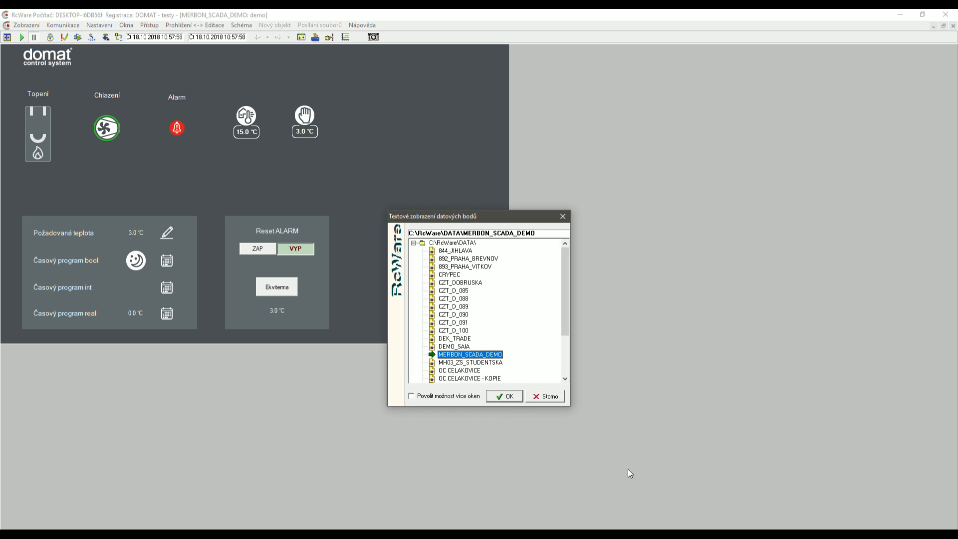
{"action": "double_click", "coordinate": [484, 355]}
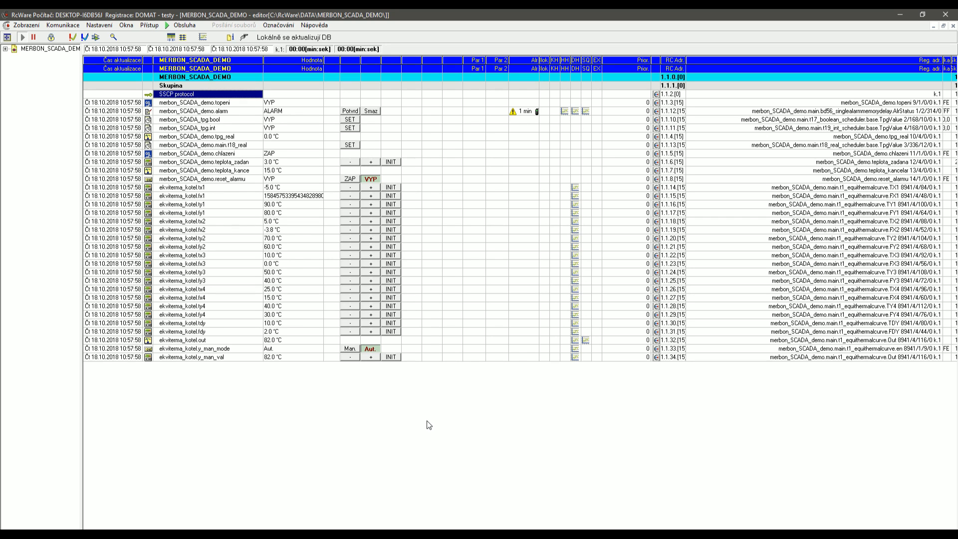
Glance at Nastavení > Prostředky počítače without changes, then bring up Export do Scada2.
{"action": "left_click", "coordinate": [100, 25]}
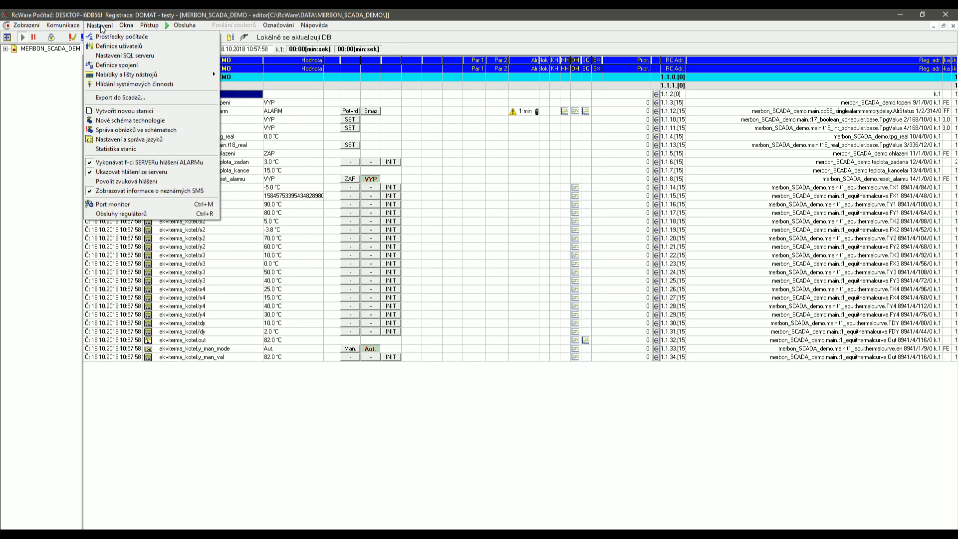
{"action": "mouse_move", "coordinate": [70, 25]}
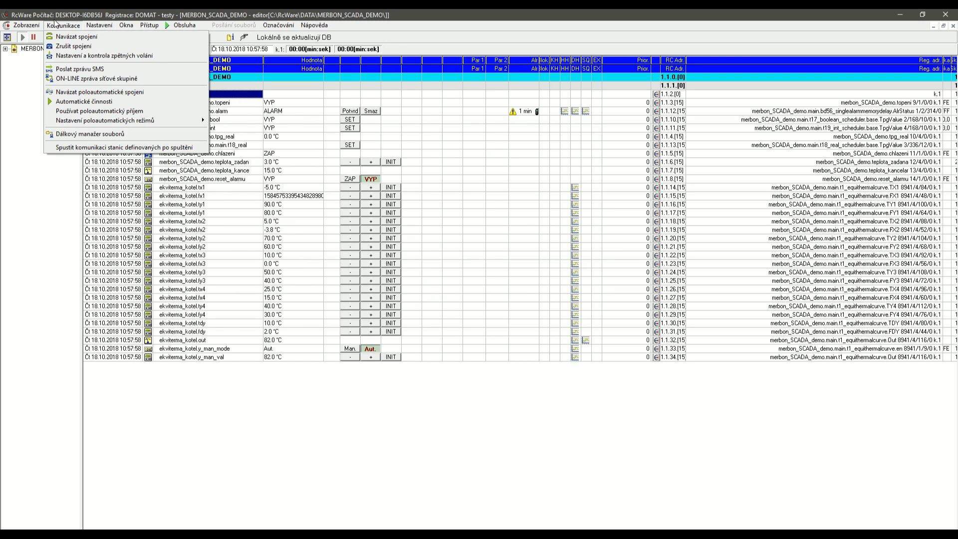
{"action": "mouse_move", "coordinate": [32, 21]}
{"action": "mouse_move", "coordinate": [103, 26]}
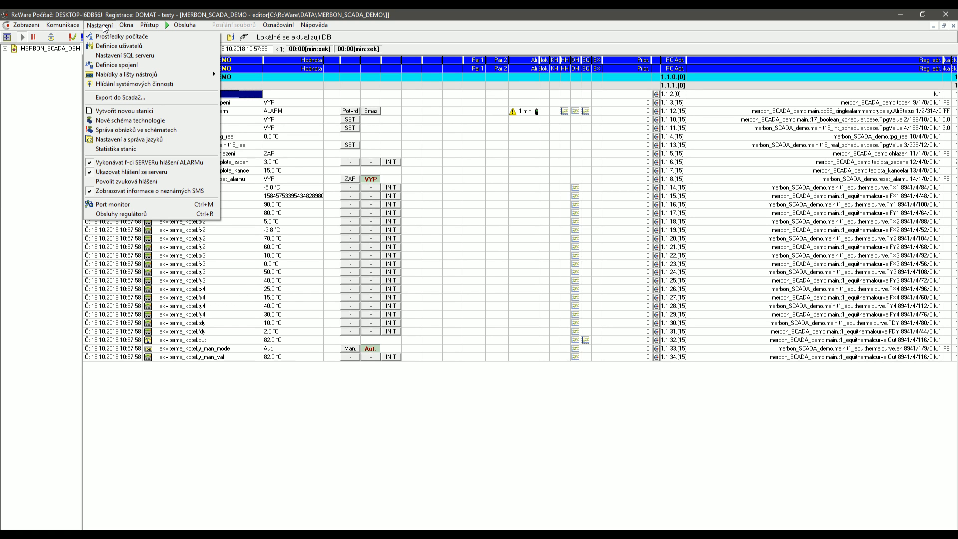
{"action": "left_click", "coordinate": [113, 38]}
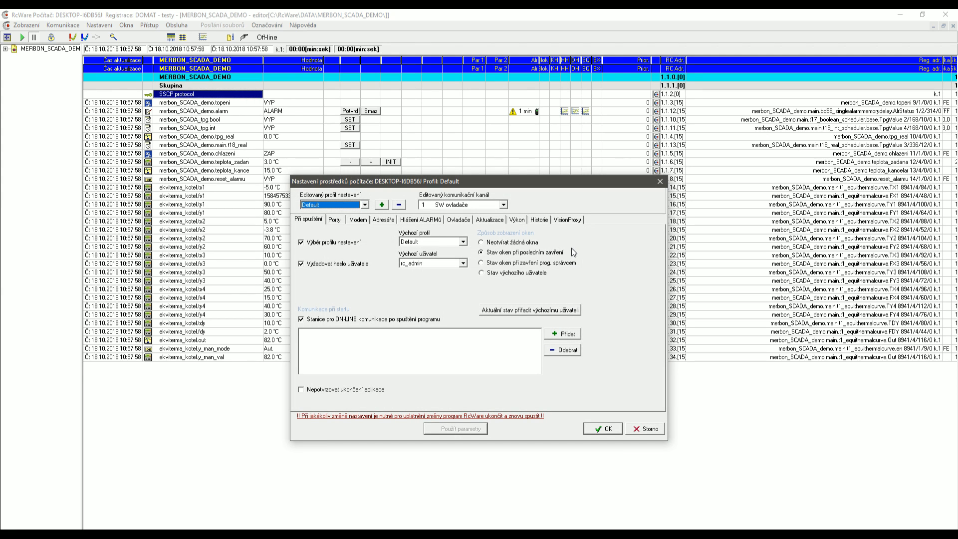
{"action": "left_click", "coordinate": [660, 182]}
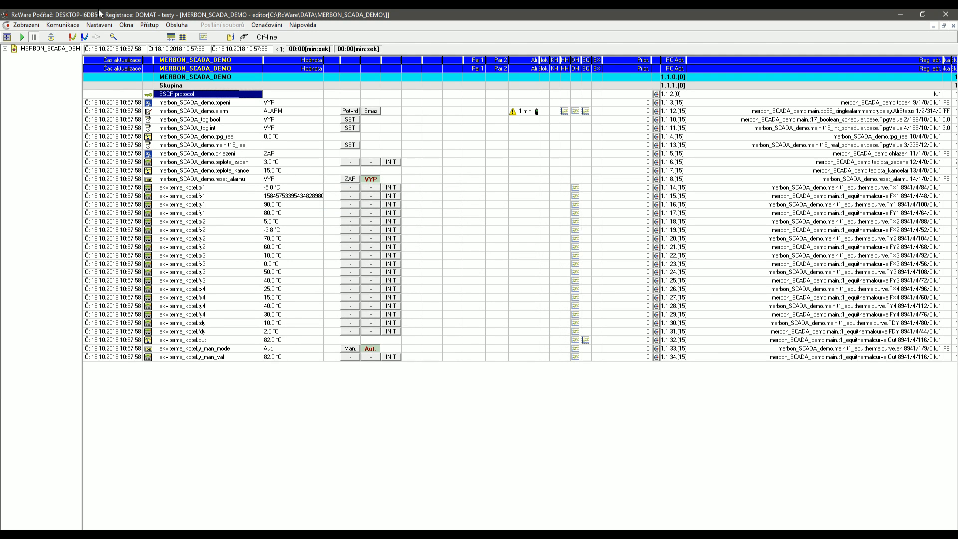
{"action": "left_click", "coordinate": [102, 25]}
{"action": "left_click", "coordinate": [124, 97]}
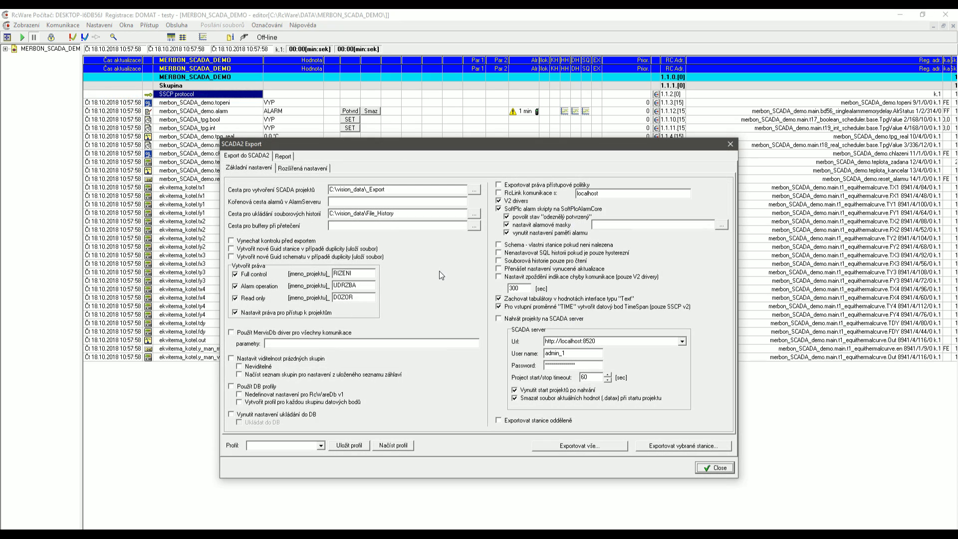
Close the SCADA2 Export dialog and switch over to the Merbon IDE window.
{"action": "left_click", "coordinate": [729, 145]}
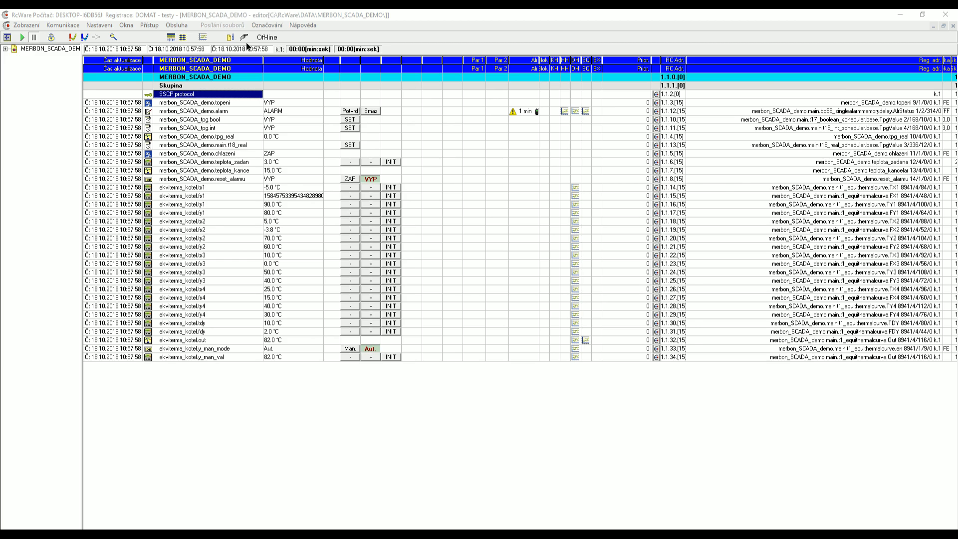
{"action": "key", "text": "alt+Tab"}
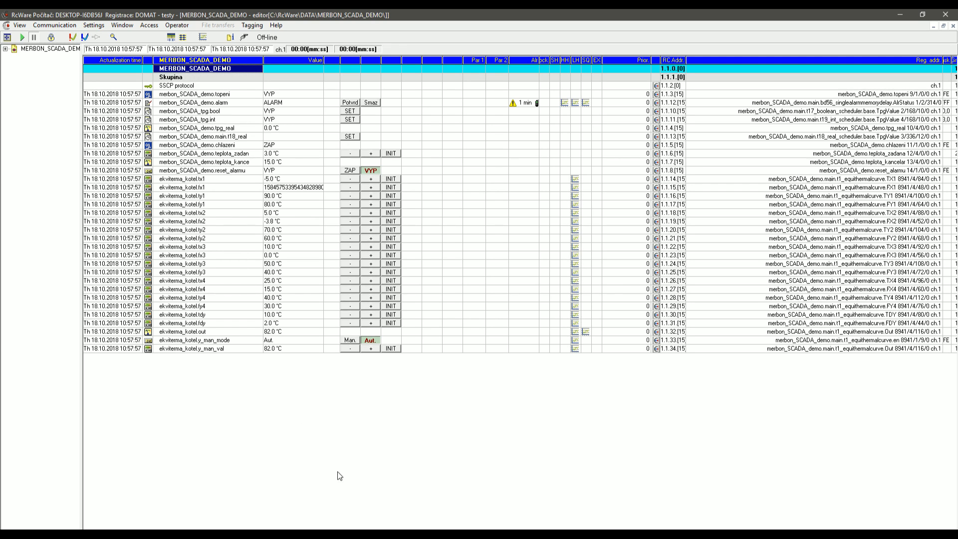
Open the SCADA2 export settings and close them again without exporting.
{"action": "left_click", "coordinate": [95, 25]}
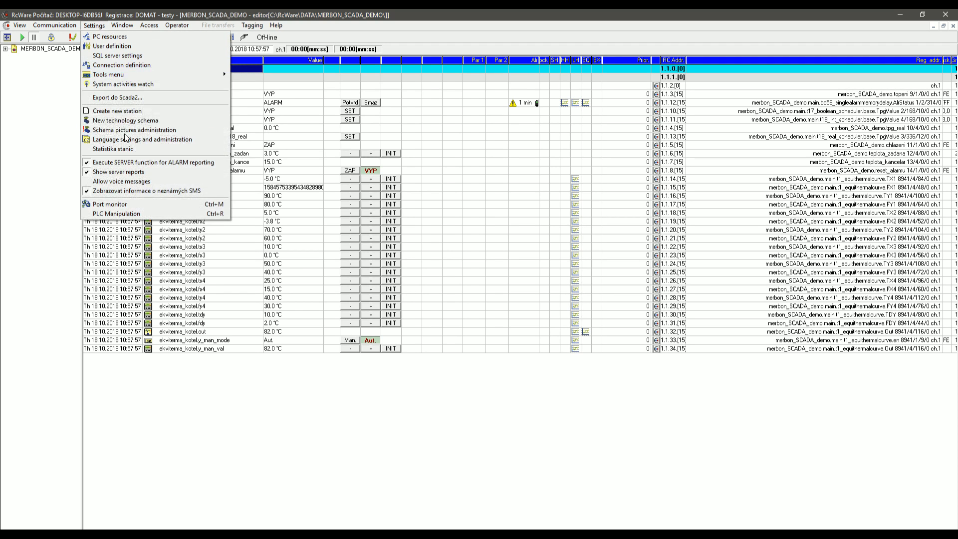
{"action": "left_click", "coordinate": [117, 98]}
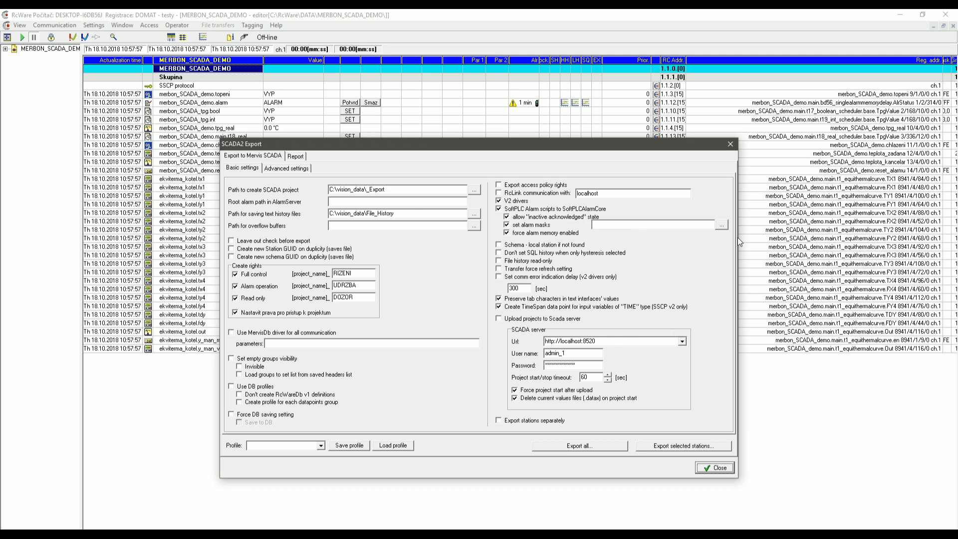
{"action": "left_click", "coordinate": [729, 144]}
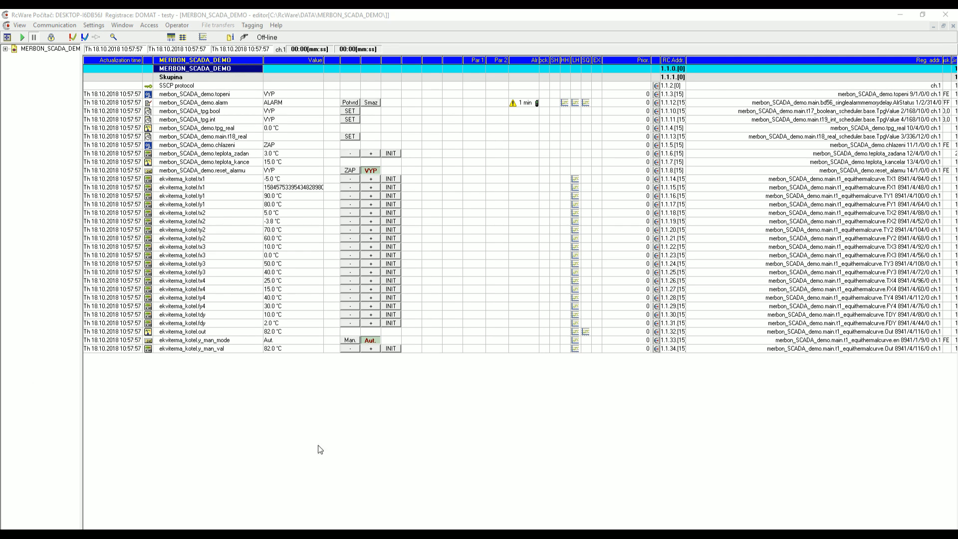
{"action": "left_click", "coordinate": [242, 407]}
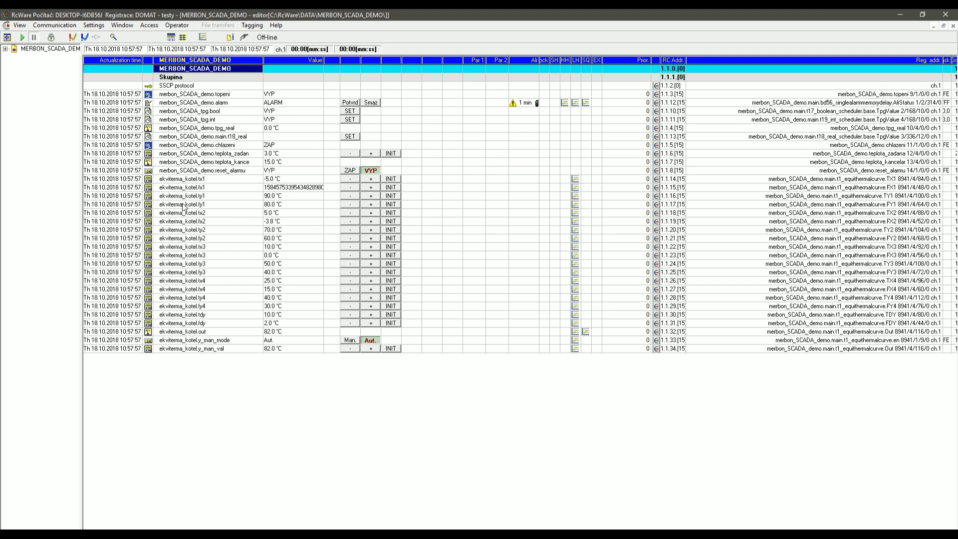
Reopen the SCADA2 Export dialog, move it up, and select the C:\vision_data\_Export project path.
{"action": "left_click", "coordinate": [96, 28]}
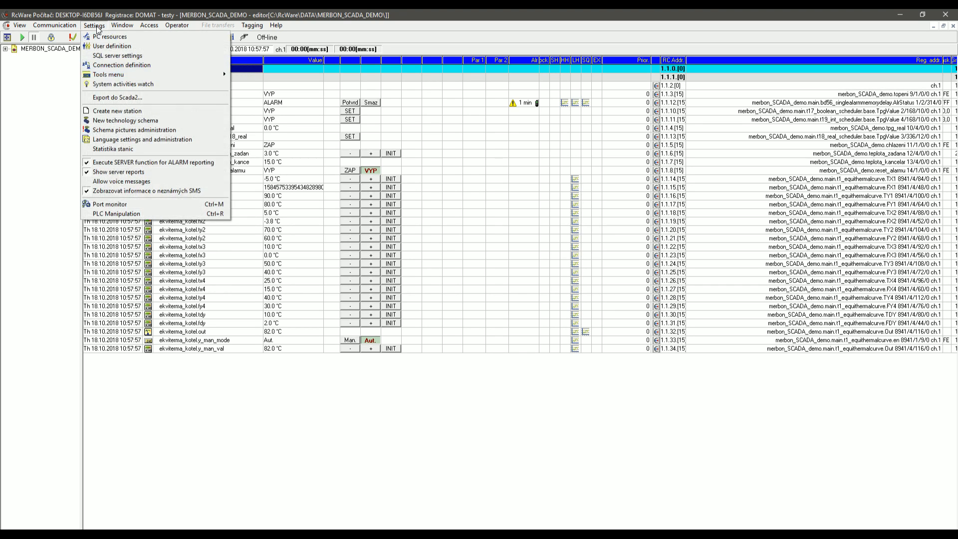
{"action": "left_click", "coordinate": [117, 98]}
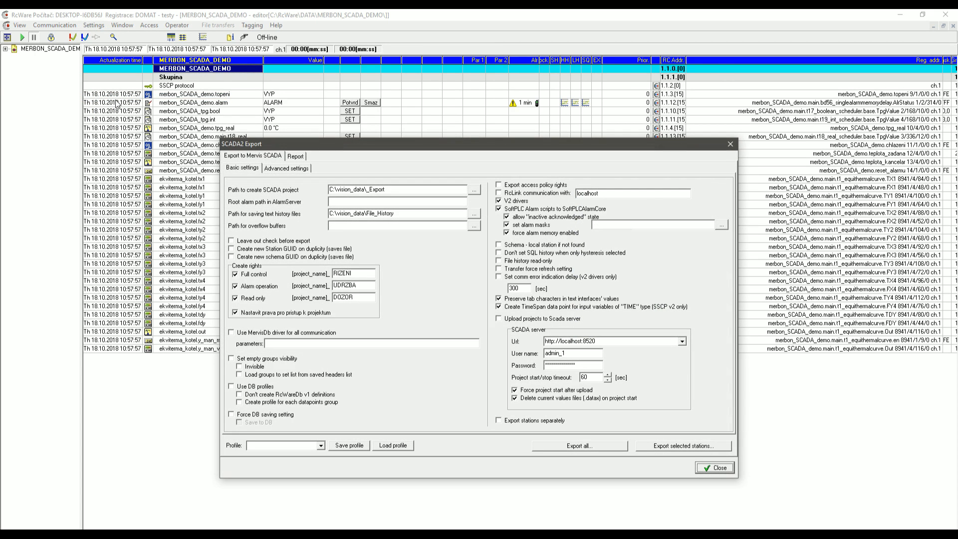
{"action": "left_click_drag", "start_coordinate": [335, 141], "coordinate": [336, 99]}
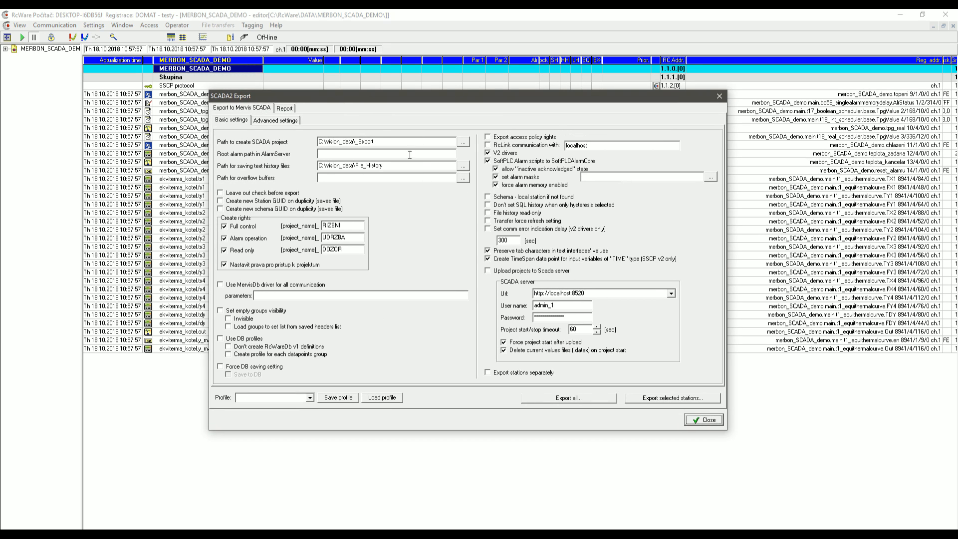
{"action": "double_click", "coordinate": [383, 141]}
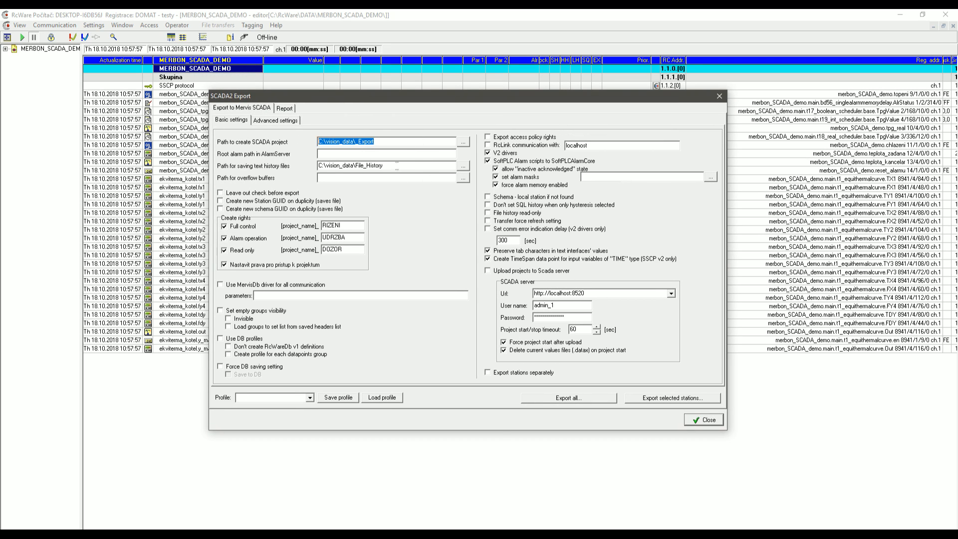
{"action": "double_click", "coordinate": [401, 163]}
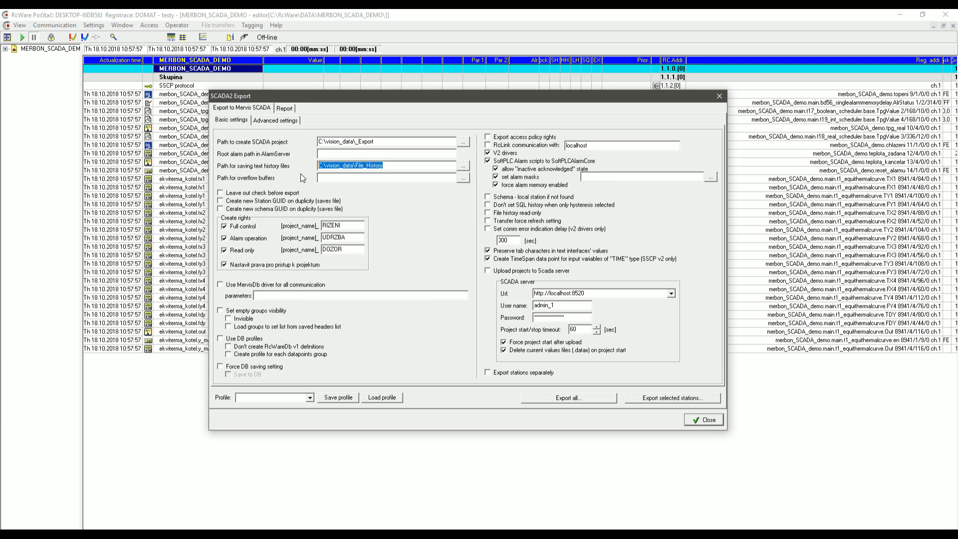
{"action": "left_click_drag", "start_coordinate": [390, 142], "coordinate": [302, 145]}
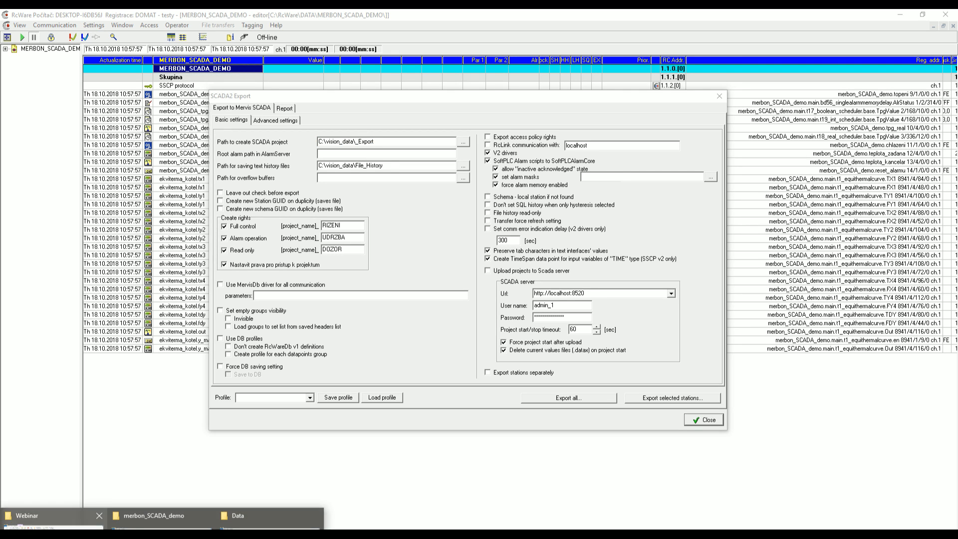
{"action": "left_click", "coordinate": [55, 527]}
Browse C:\vision_data in File Explorer, confirming it holds only a scada folder.
{"action": "left_click", "coordinate": [68, 423]}
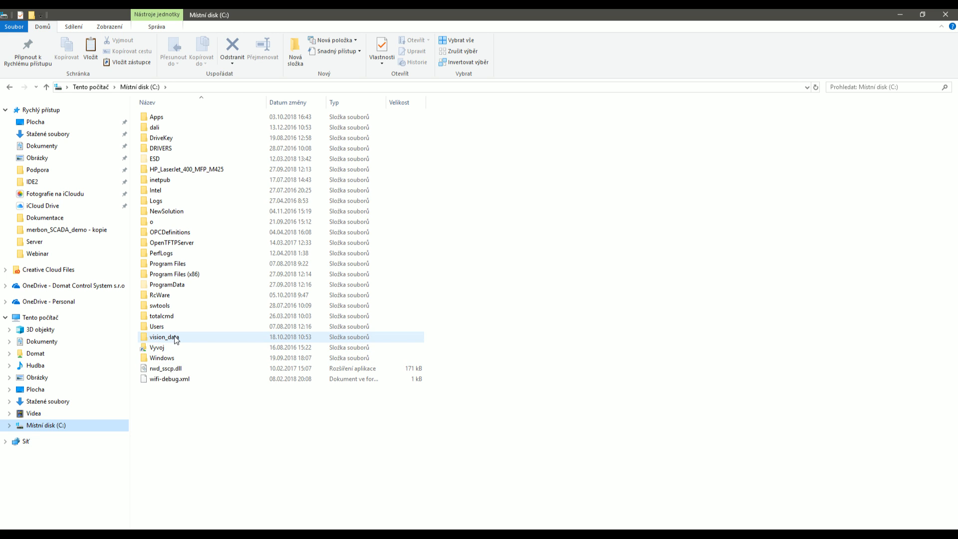
{"action": "left_click", "coordinate": [176, 339]}
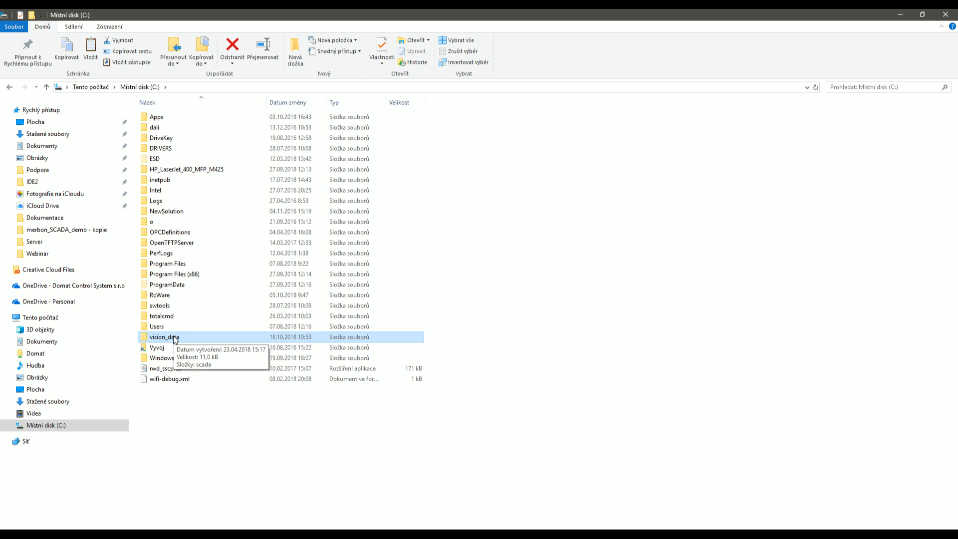
{"action": "double_click", "coordinate": [173, 338]}
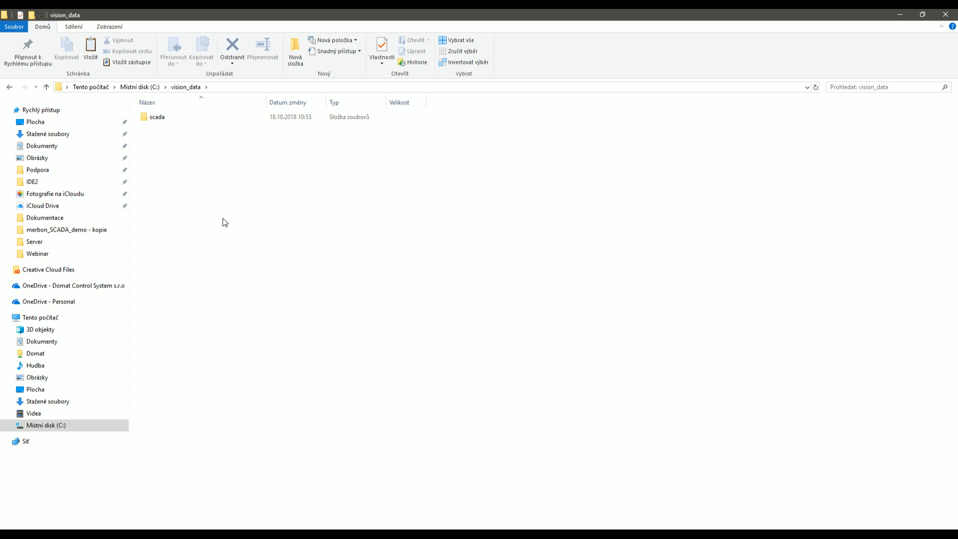
{"action": "left_click", "coordinate": [182, 122]}
{"action": "double_click", "coordinate": [184, 124]}
{"action": "key", "text": "alt+Left"}
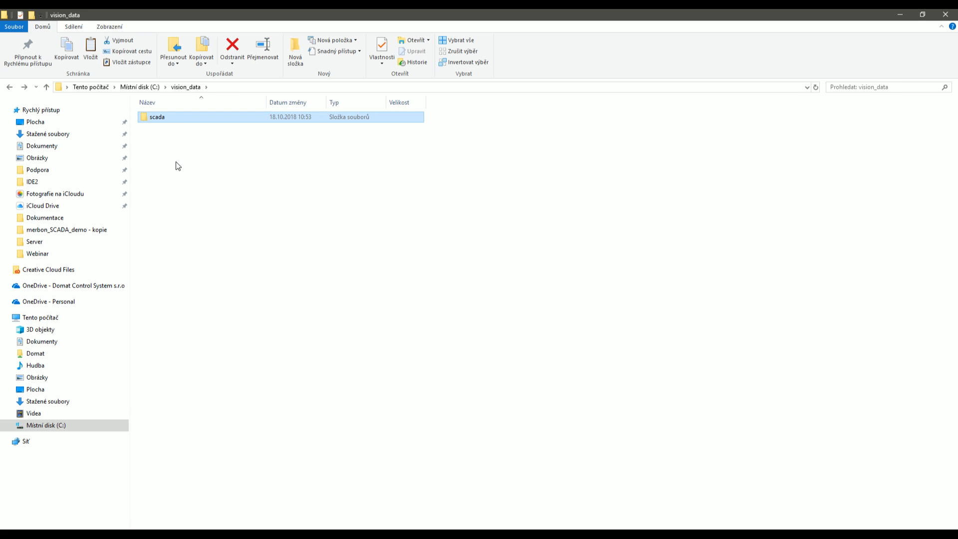
{"action": "mouse_move", "coordinate": [175, 118]}
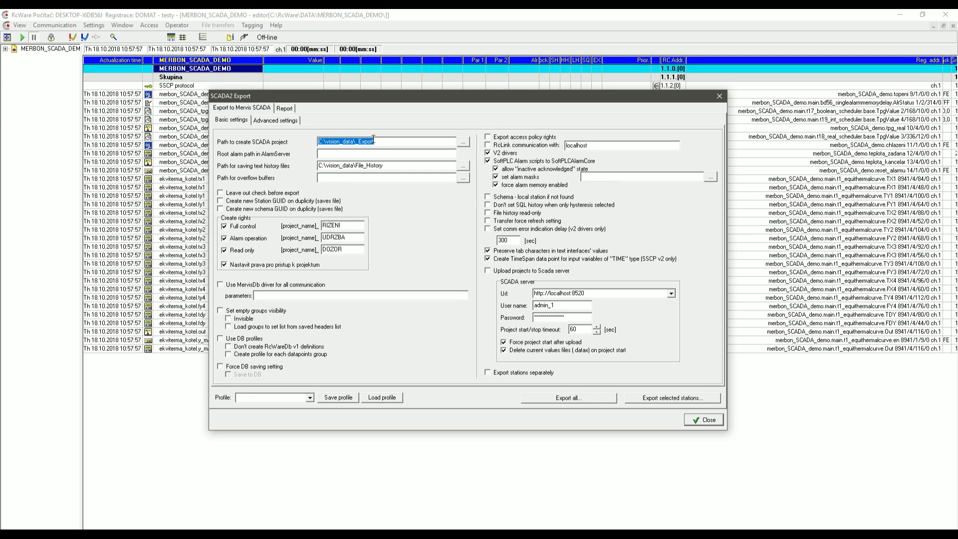
{"action": "left_click", "coordinate": [380, 141]}
Highlight the \_Export and File_History path parts, then view the advanced export settings.
{"action": "left_click_drag", "start_coordinate": [376, 142], "coordinate": [355, 146]}
{"action": "left_click", "coordinate": [378, 145]}
{"action": "left_click_drag", "start_coordinate": [378, 144], "coordinate": [354, 142]}
{"action": "left_click", "coordinate": [380, 140]}
{"action": "left_click_drag", "start_coordinate": [390, 166], "coordinate": [355, 169]}
{"action": "left_click", "coordinate": [365, 165]}
{"action": "left_click", "coordinate": [281, 123]}
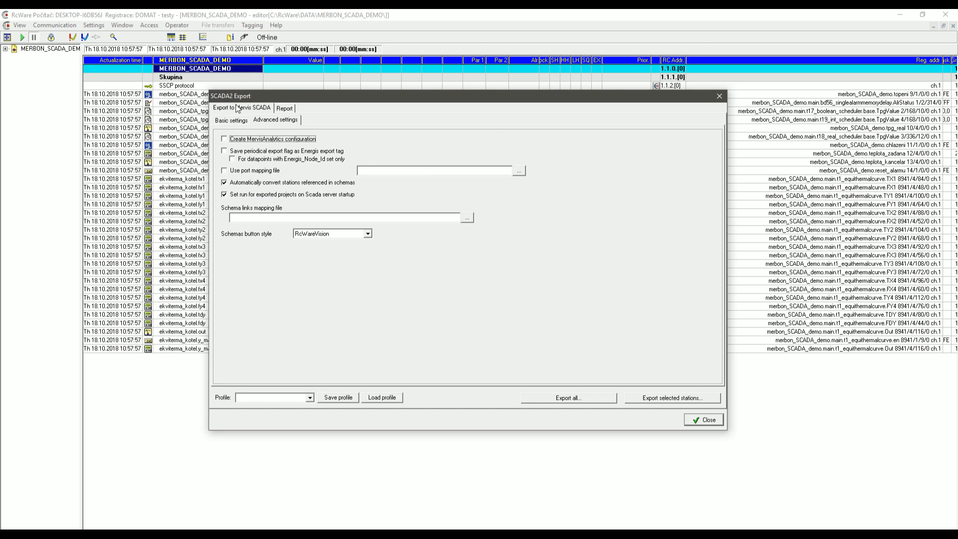
Export only the MERBON_SCADA_DEMO station to C:\vision_data\_Export and dismiss the completion messages.
{"action": "left_click", "coordinate": [227, 121]}
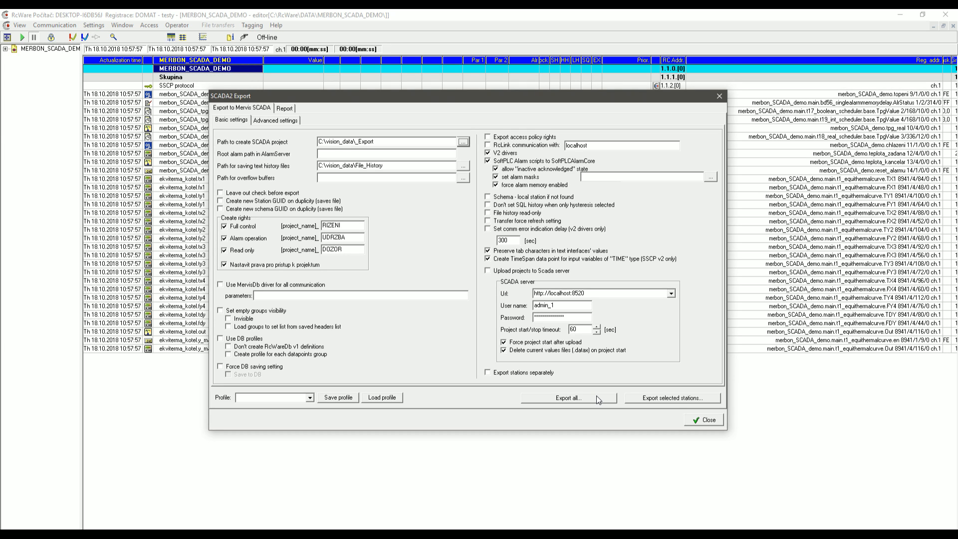
{"action": "left_click", "coordinate": [643, 400]}
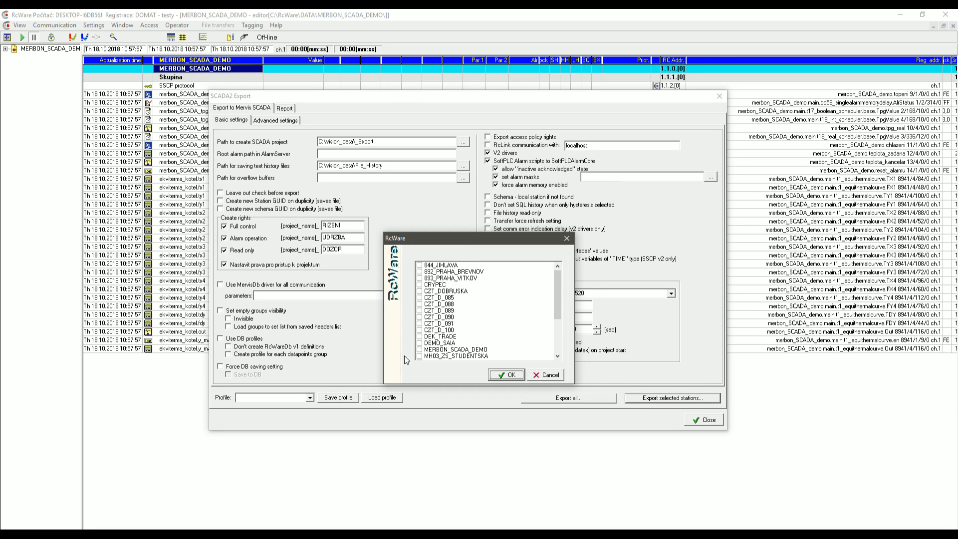
{"action": "left_click", "coordinate": [419, 351]}
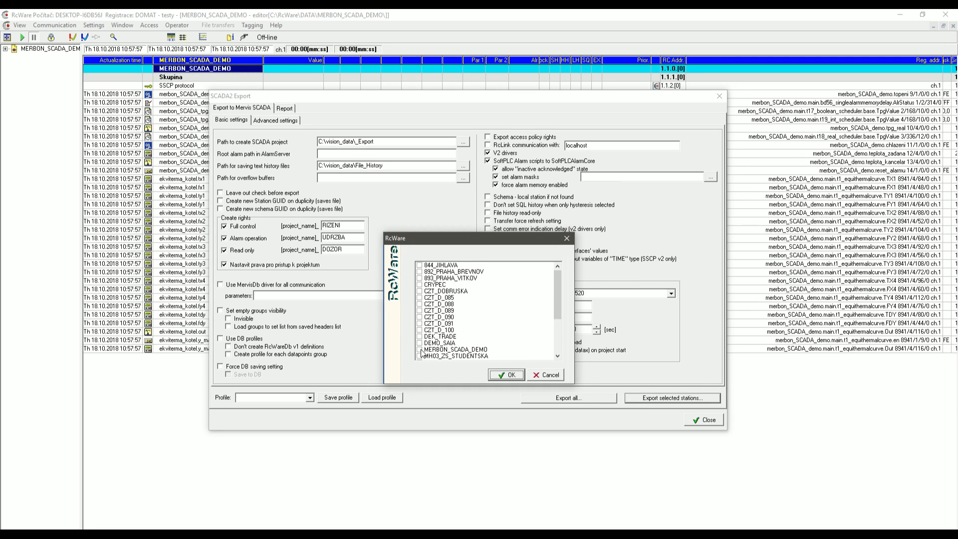
{"action": "left_click", "coordinate": [507, 375]}
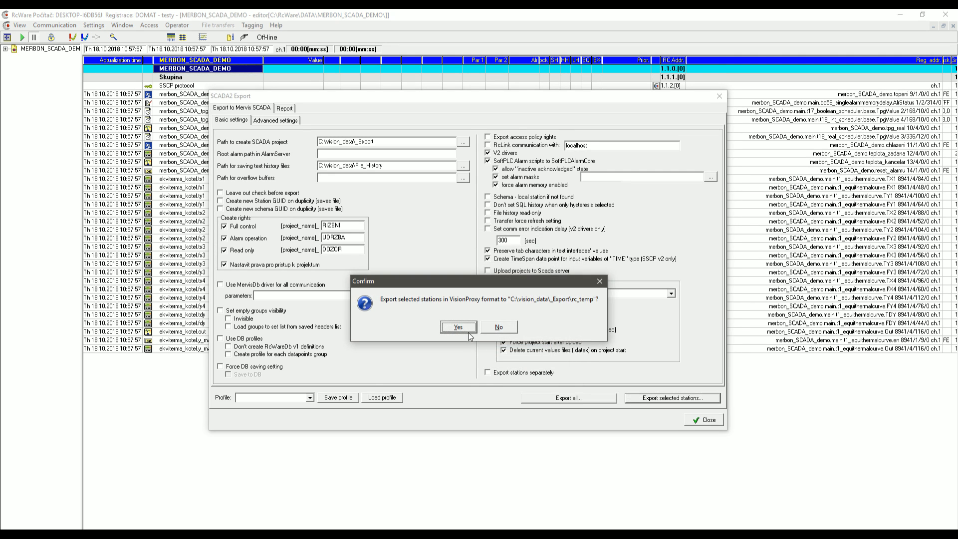
{"action": "left_click", "coordinate": [469, 331]}
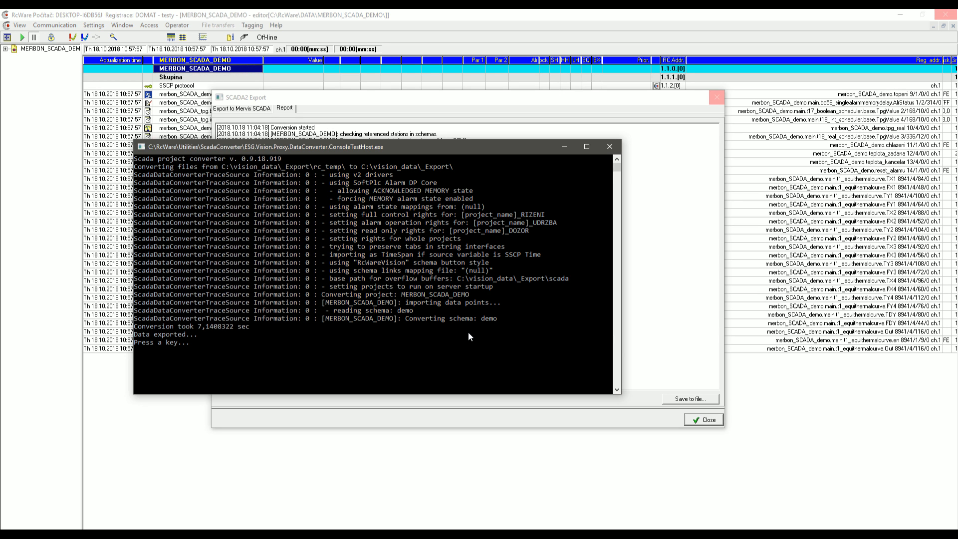
{"action": "key", "text": "Return"}
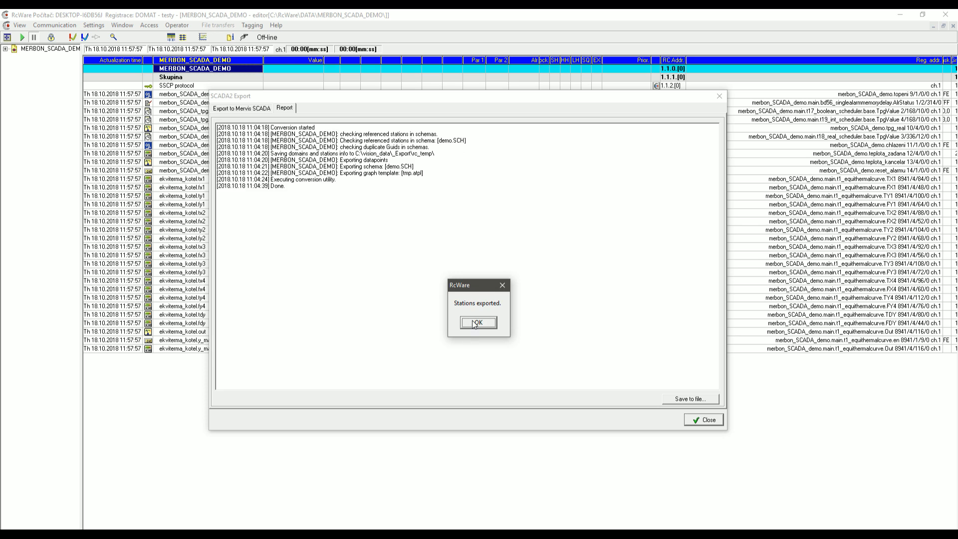
{"action": "left_click", "coordinate": [474, 323]}
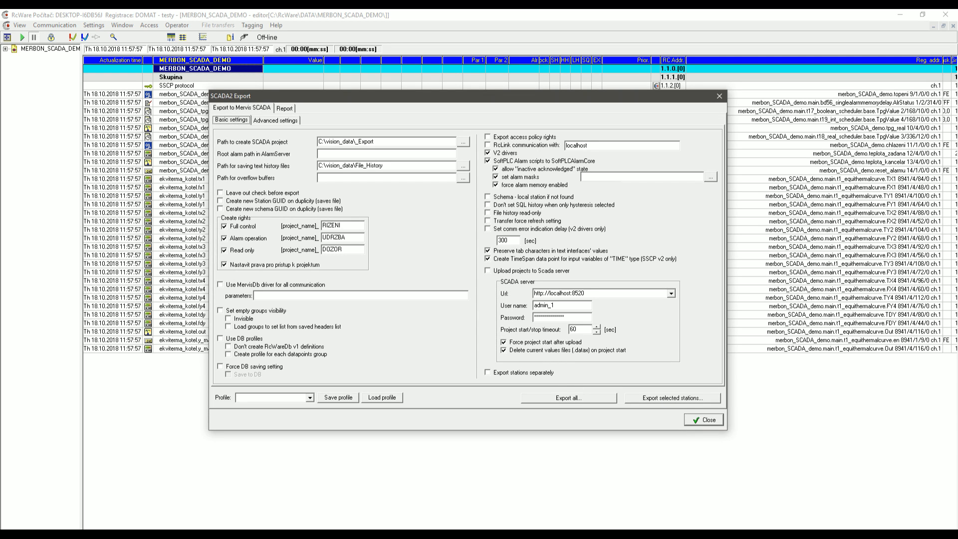
{"action": "left_click", "coordinate": [150, 536]}
Copy the cfg and projects folders from vision_data\_Export\scada into C:\vision_data\scada.
{"action": "left_click", "coordinate": [34, 517]}
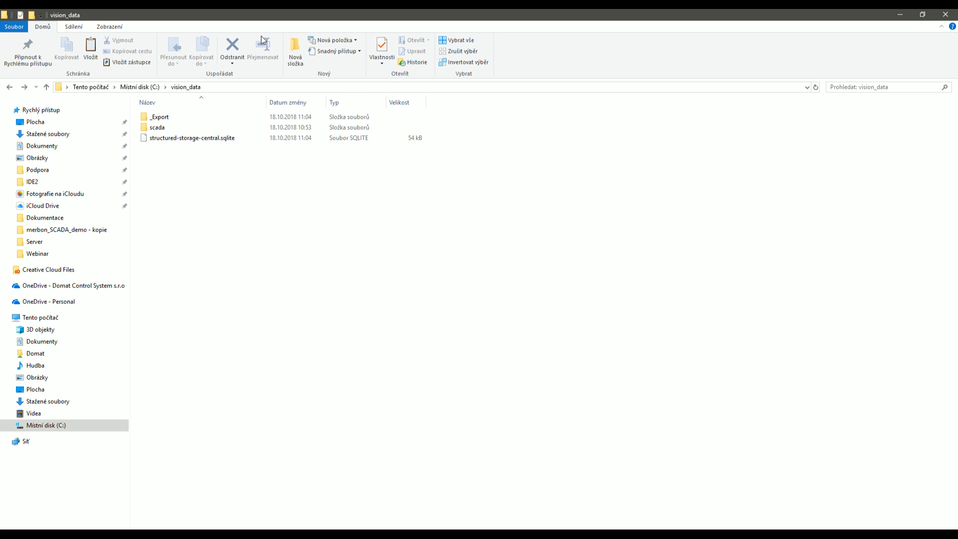
{"action": "double_click", "coordinate": [176, 118]}
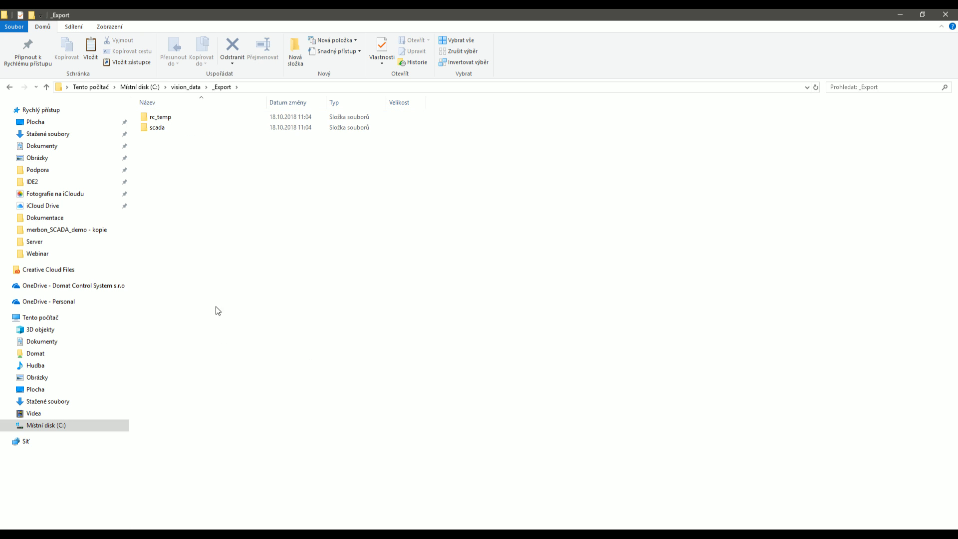
{"action": "left_click", "coordinate": [171, 131]}
{"action": "double_click", "coordinate": [170, 128]}
{"action": "left_click_drag", "start_coordinate": [173, 159], "coordinate": [165, 121]}
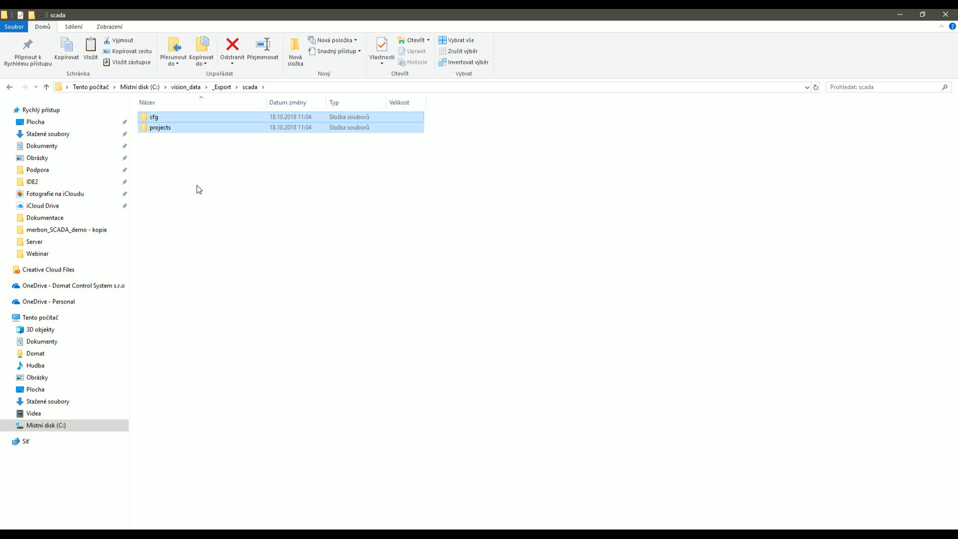
{"action": "left_click", "coordinate": [186, 87]}
{"action": "double_click", "coordinate": [169, 127]}
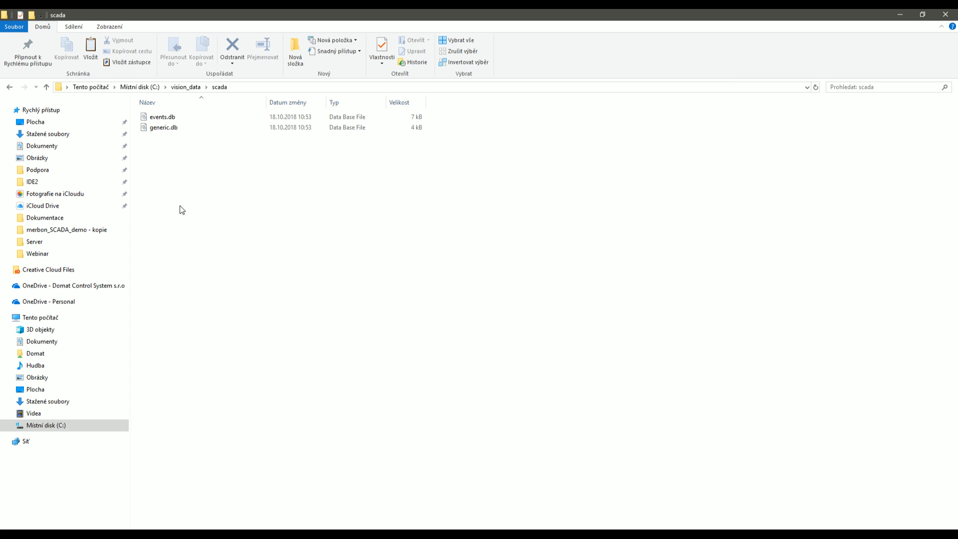
{"action": "key", "text": "ctrl+v"}
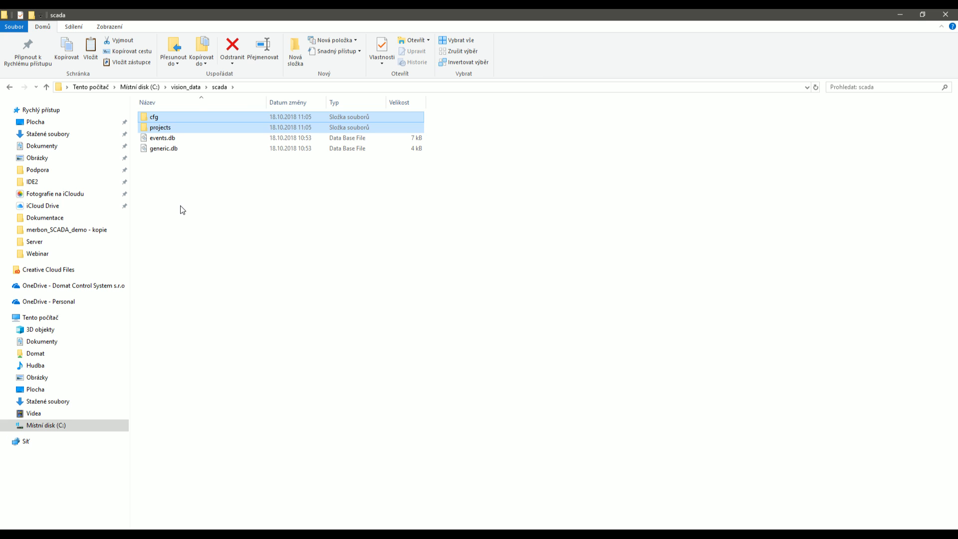
{"action": "left_click", "coordinate": [199, 222]}
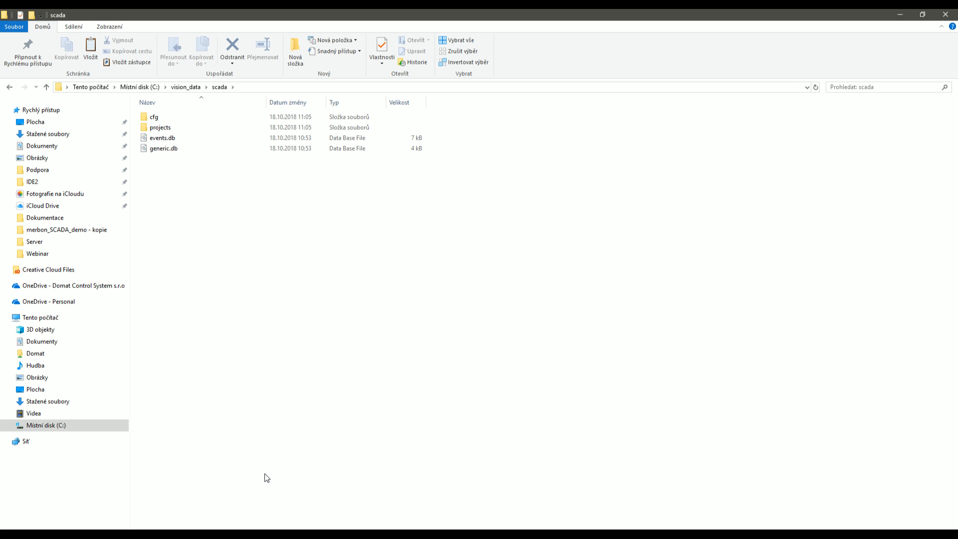
Launch Merbon SCADA from a Start menu search for merbon_s and show its Services overview.
{"action": "key", "text": "super"}
{"action": "key", "text": "super"}
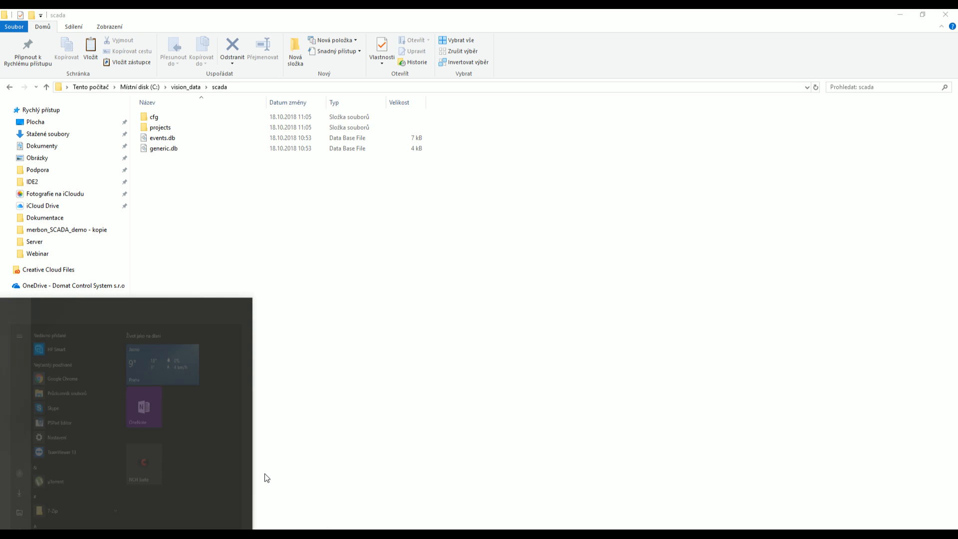
{"action": "type", "text": "merbon_s"}
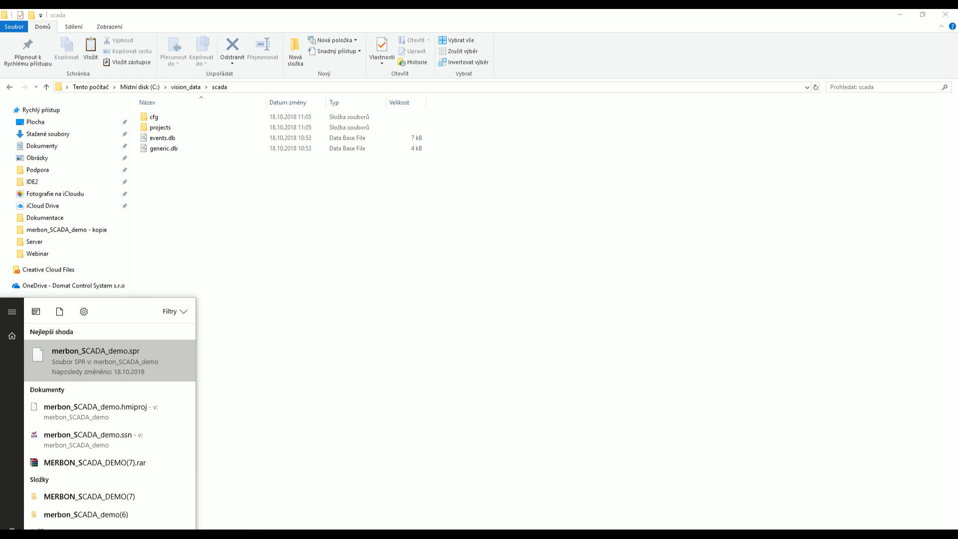
{"action": "left_click", "coordinate": [89, 538]}
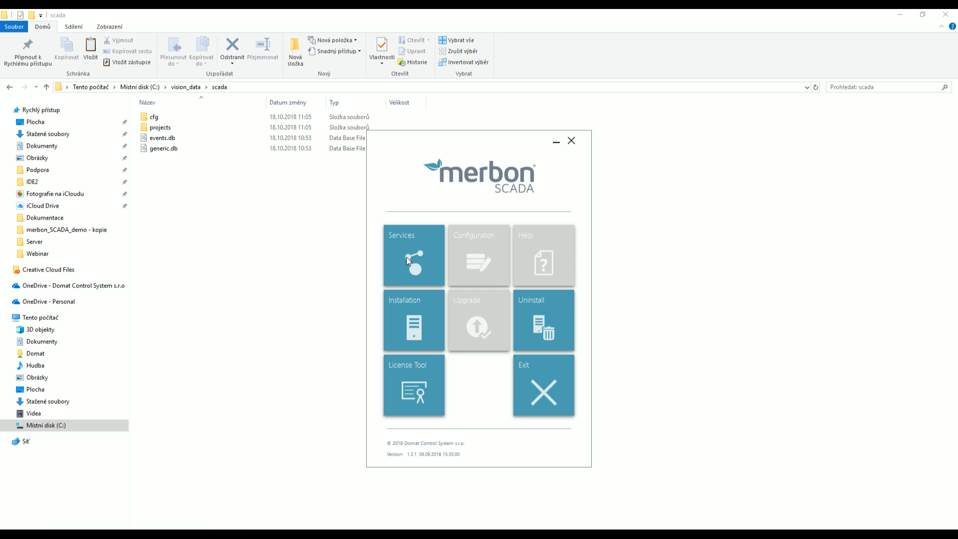
{"action": "left_click", "coordinate": [429, 236]}
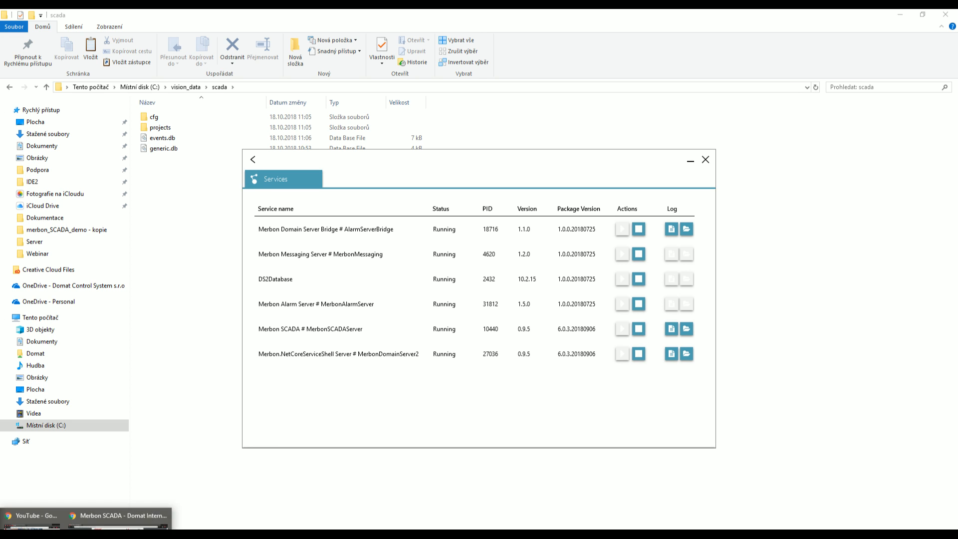
Load the Merbon editor login page at localhost:9696 in Chrome.
{"action": "left_click", "coordinate": [112, 515]}
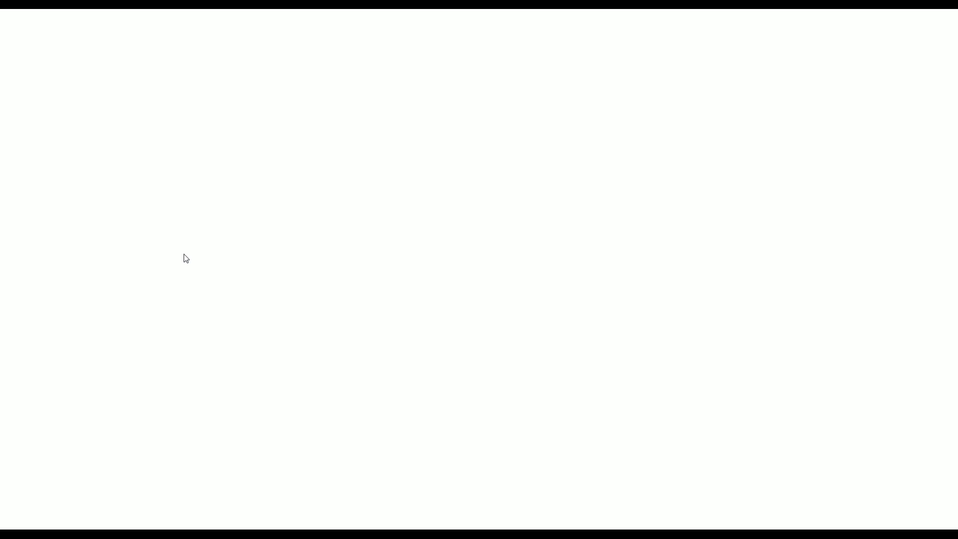
{"action": "type", "text": "lo"}
{"action": "key", "text": "Down"}
{"action": "key", "text": "Return"}
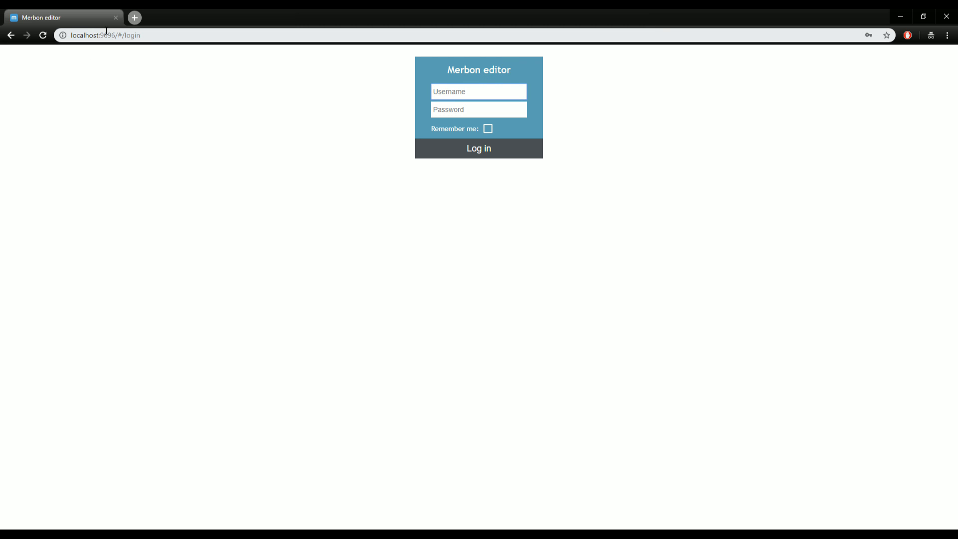
Enter the domain administrator's username and password in the login form.
{"action": "left_click", "coordinate": [466, 92]}
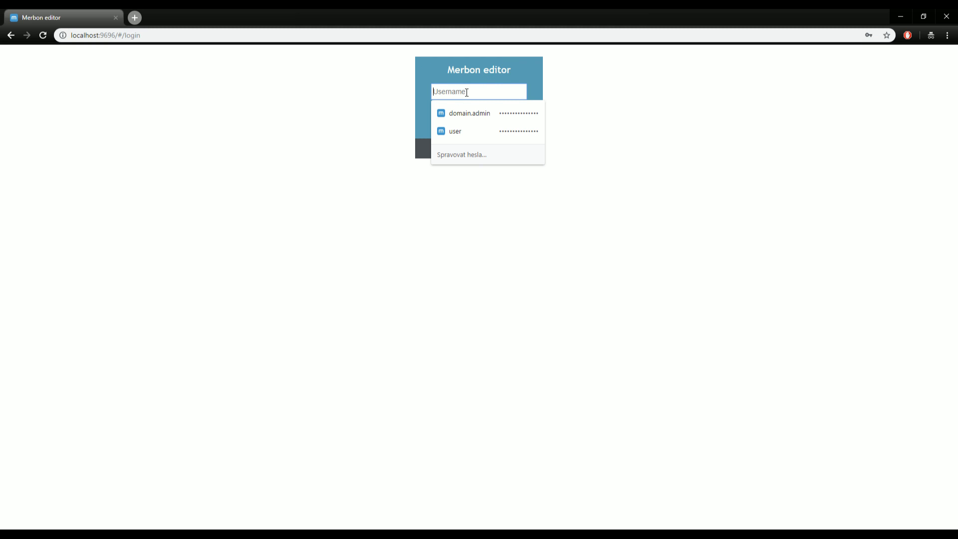
{"action": "type", "text": "domain.admin"}
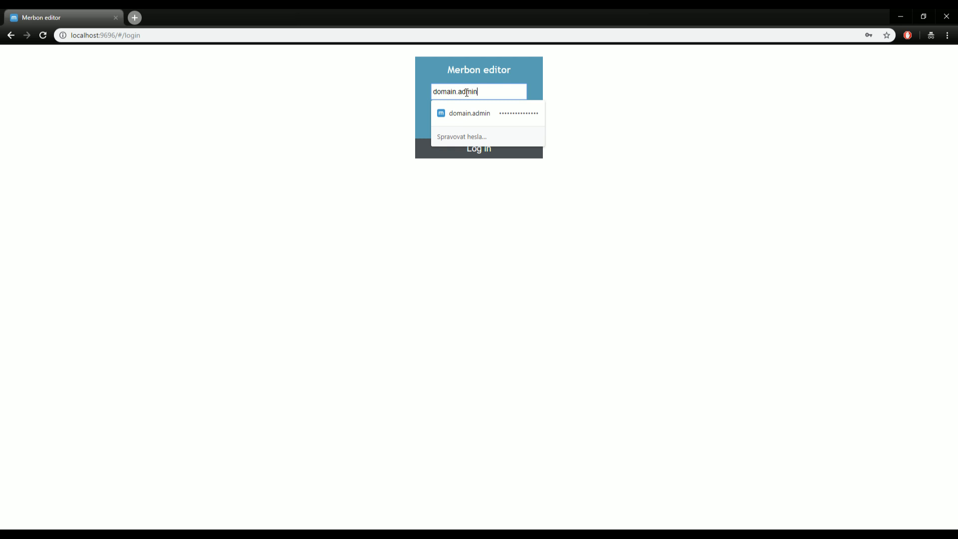
{"action": "key", "text": "Tab"}
{"action": "type", "text": "••••••••••"}
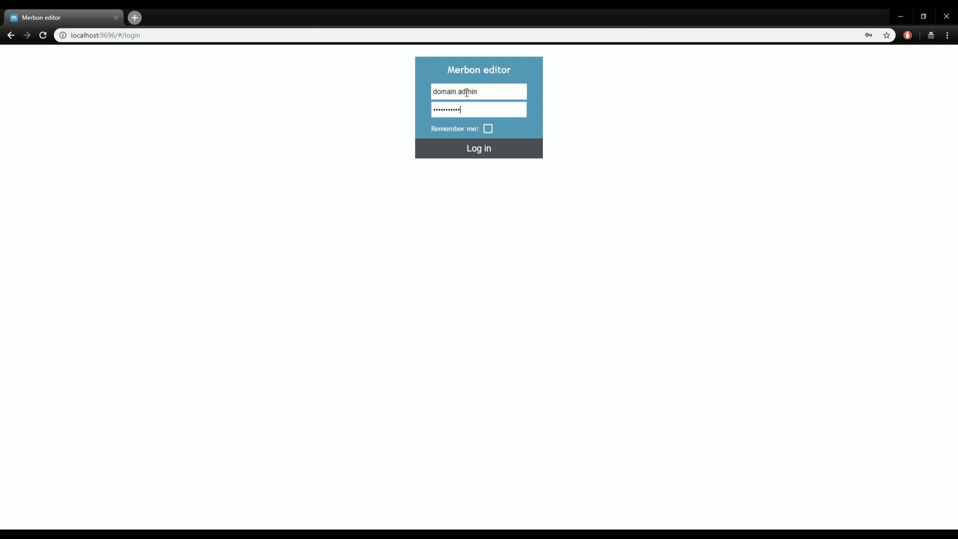
{"action": "key", "text": "ctrl+a"}
{"action": "type", "text": "•••••••••••••••"}
Log in and open the domain groups list to inspect ScadaAdmins and AllUsers.
{"action": "left_click", "coordinate": [471, 149]}
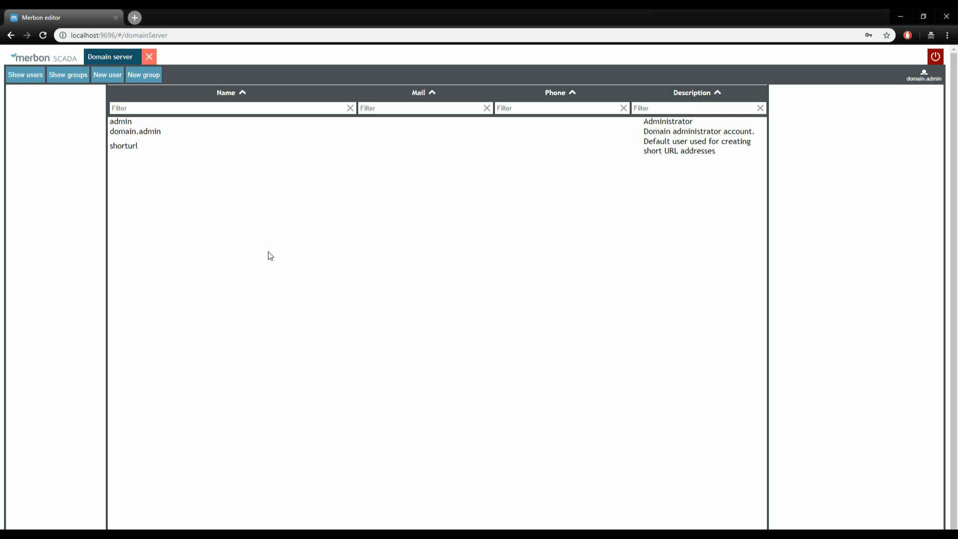
{"action": "left_click", "coordinate": [61, 78]}
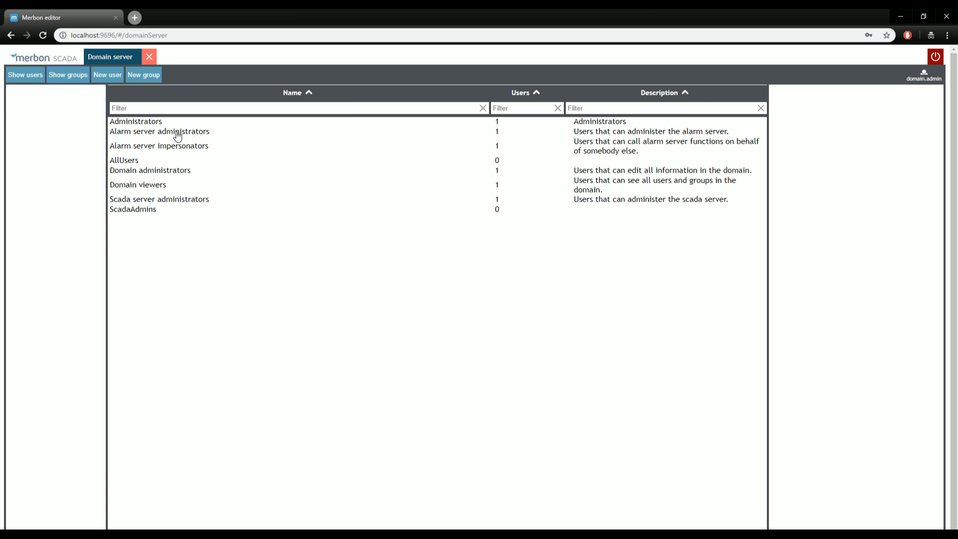
{"action": "left_click", "coordinate": [134, 210]}
{"action": "left_click", "coordinate": [138, 161]}
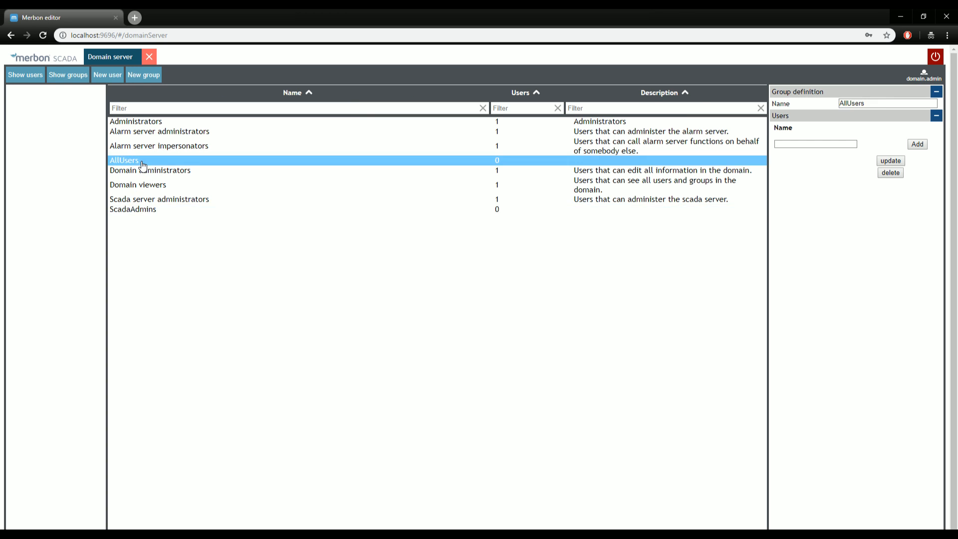
{"action": "left_click", "coordinate": [138, 211]}
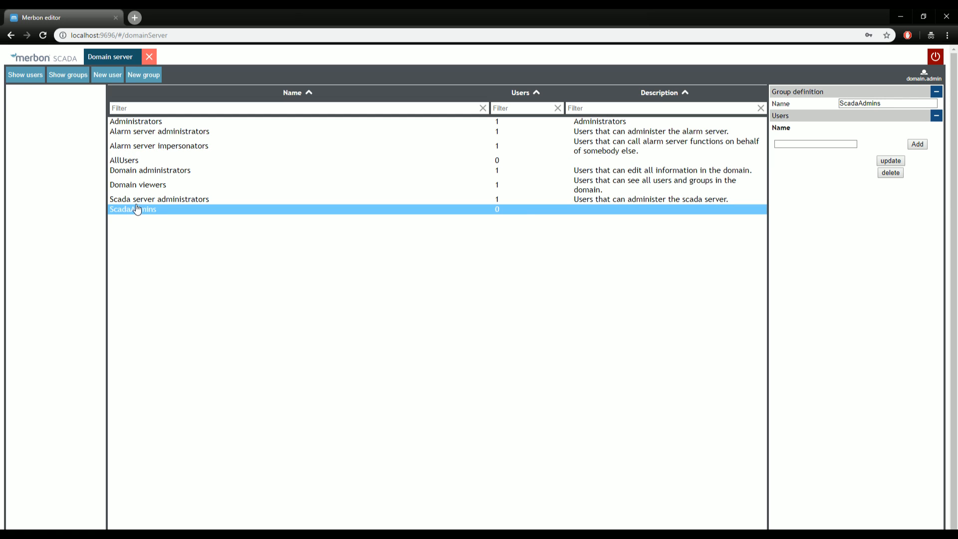
{"action": "left_click", "coordinate": [134, 162]}
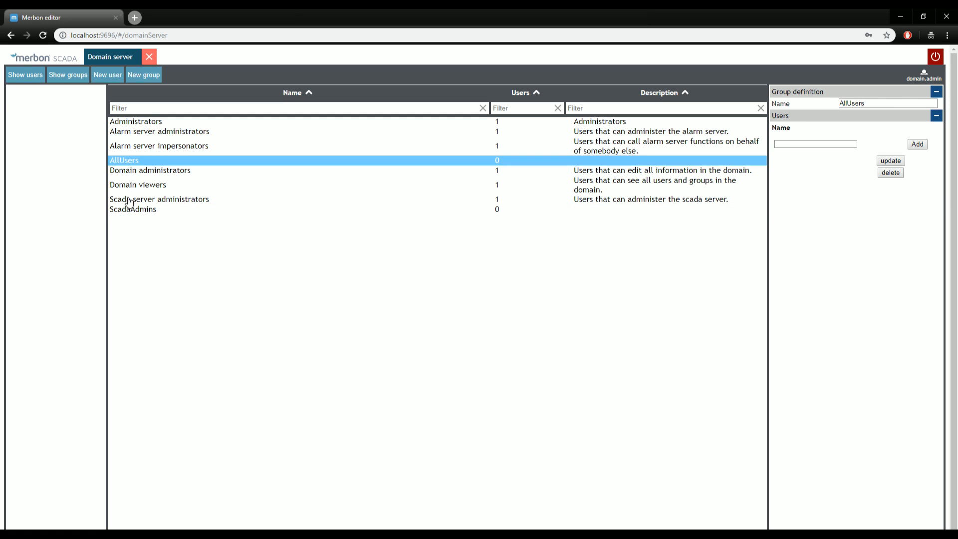
{"action": "left_click", "coordinate": [128, 212]}
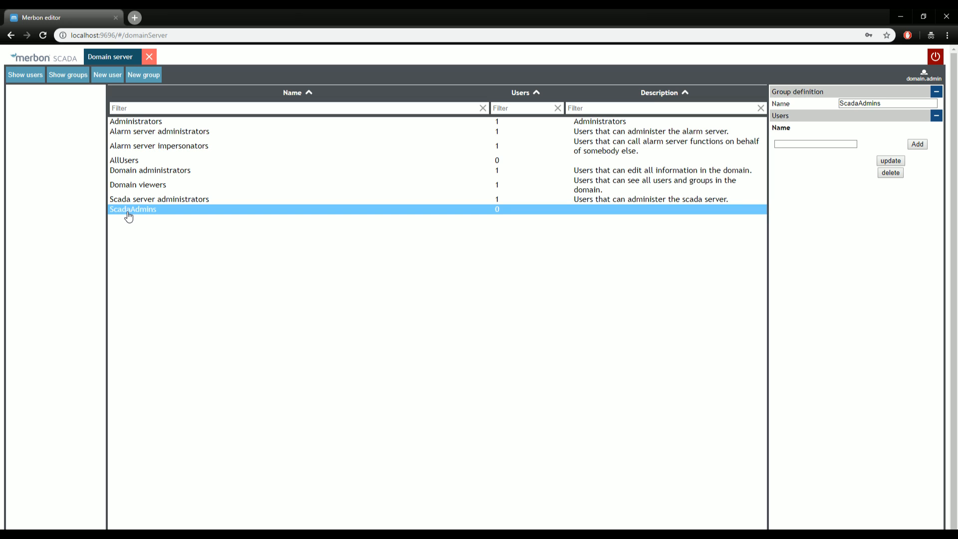
Compare the AllUsers and ScadaAdmins group details again, then start a new domain user.
{"action": "left_click", "coordinate": [131, 162]}
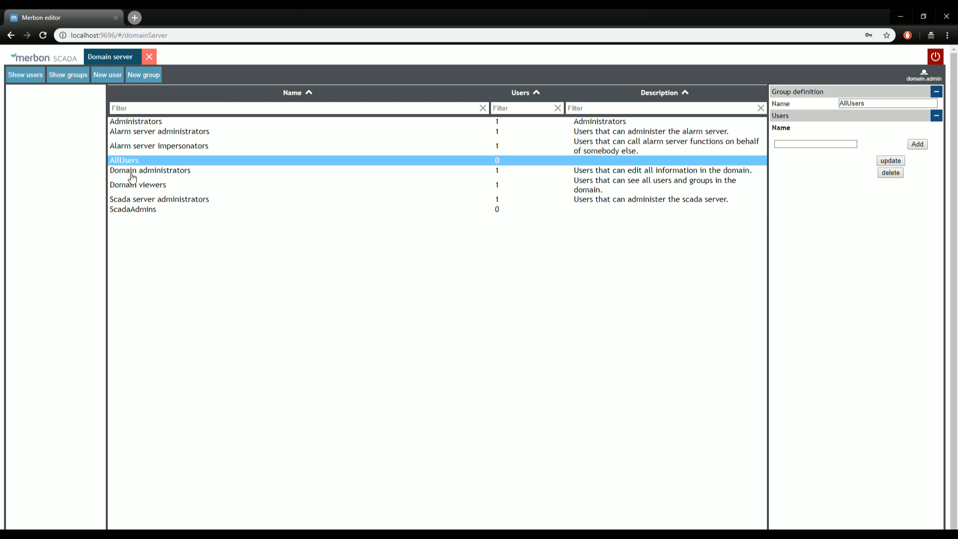
{"action": "left_click", "coordinate": [132, 210]}
{"action": "left_click", "coordinate": [134, 161]}
{"action": "left_click", "coordinate": [132, 210]}
{"action": "left_click", "coordinate": [122, 161]}
{"action": "left_click", "coordinate": [109, 75]}
{"action": "left_click", "coordinate": [432, 169]}
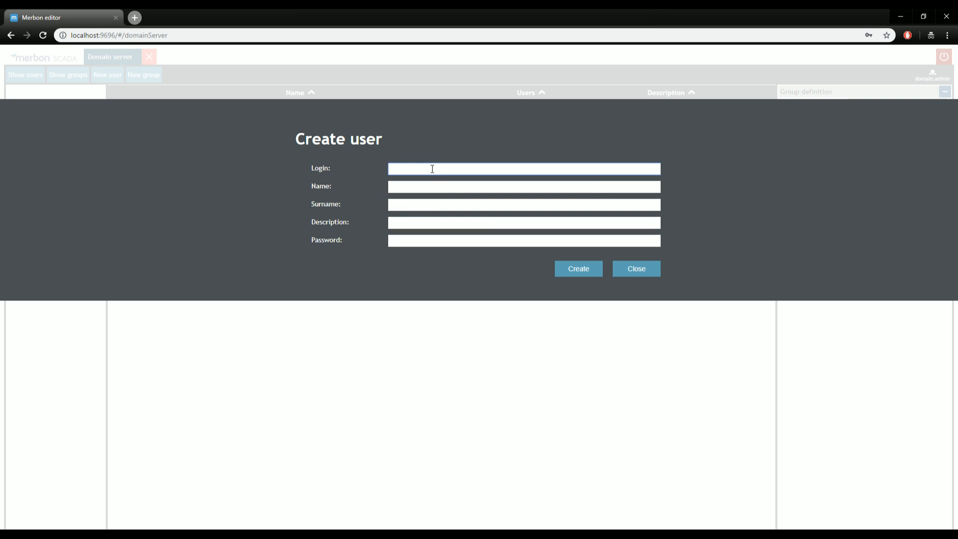
Enter 'admin' as the login with a password and attempt to create the user.
{"action": "type", "text": "admin"}
{"action": "left_click_drag", "start_coordinate": [430, 170], "coordinate": [378, 178]}
{"action": "left_click", "coordinate": [414, 242]}
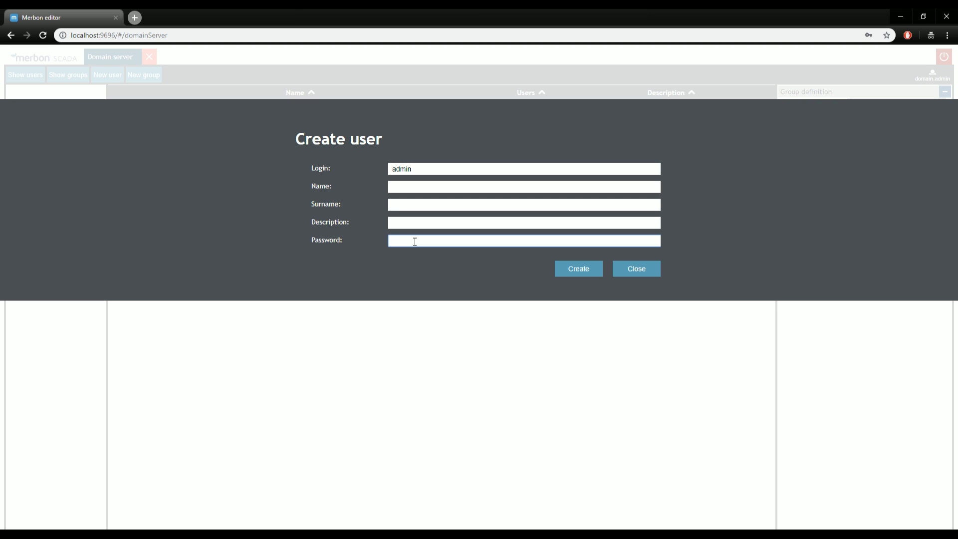
{"action": "key", "text": "ctrl+a"}
{"action": "left_click", "coordinate": [563, 270]}
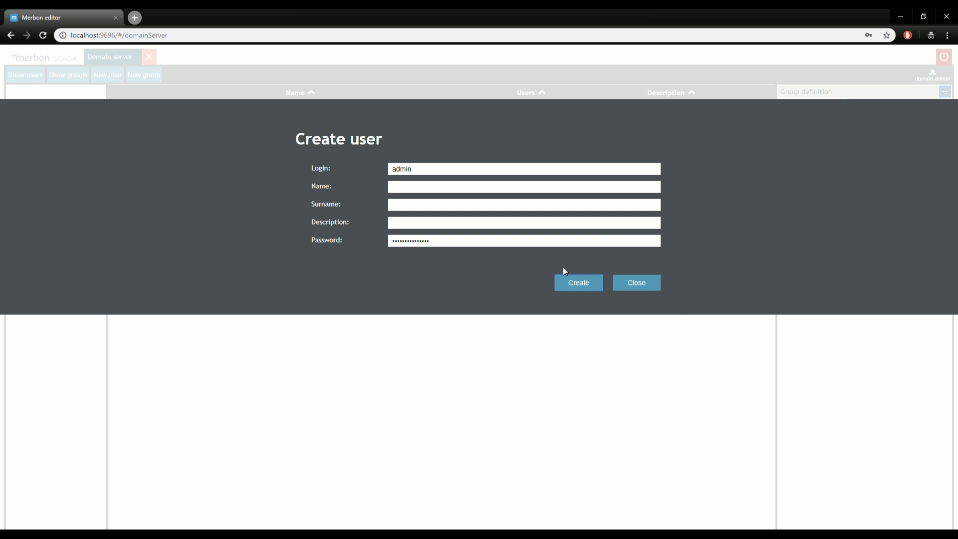
{"action": "left_click_drag", "start_coordinate": [438, 241], "coordinate": [381, 242]}
{"action": "type", "text": "••••••••••"}
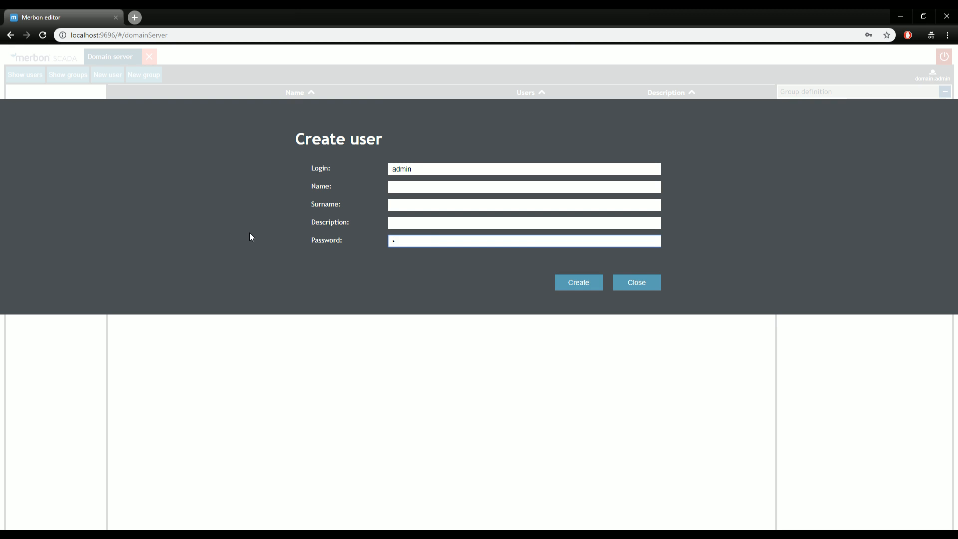
{"action": "type", "text": "•••••"}
{"action": "left_click", "coordinate": [560, 280]}
Fill the name with 'admin', retry the creation, and re-enter the password.
{"action": "left_click", "coordinate": [439, 191]}
{"action": "type", "text": "admin"}
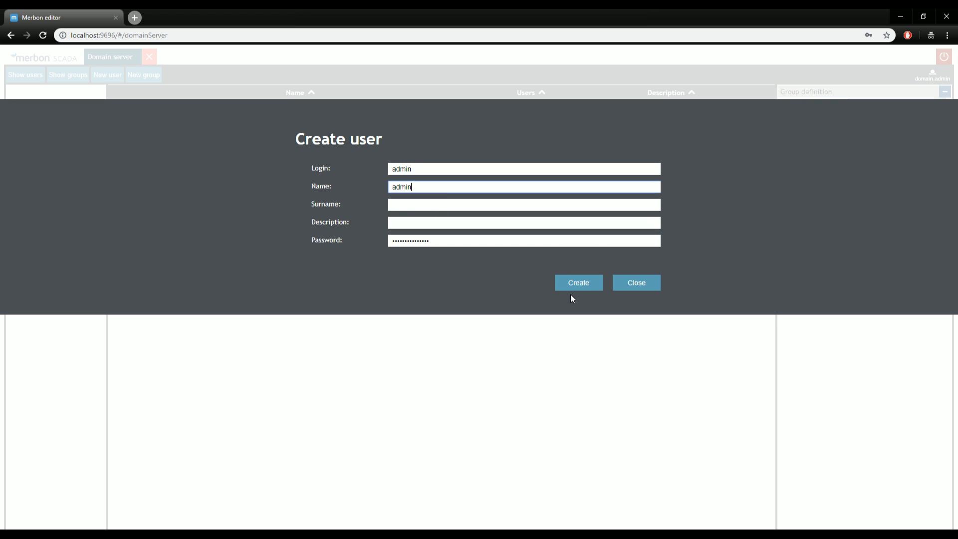
{"action": "left_click", "coordinate": [575, 285]}
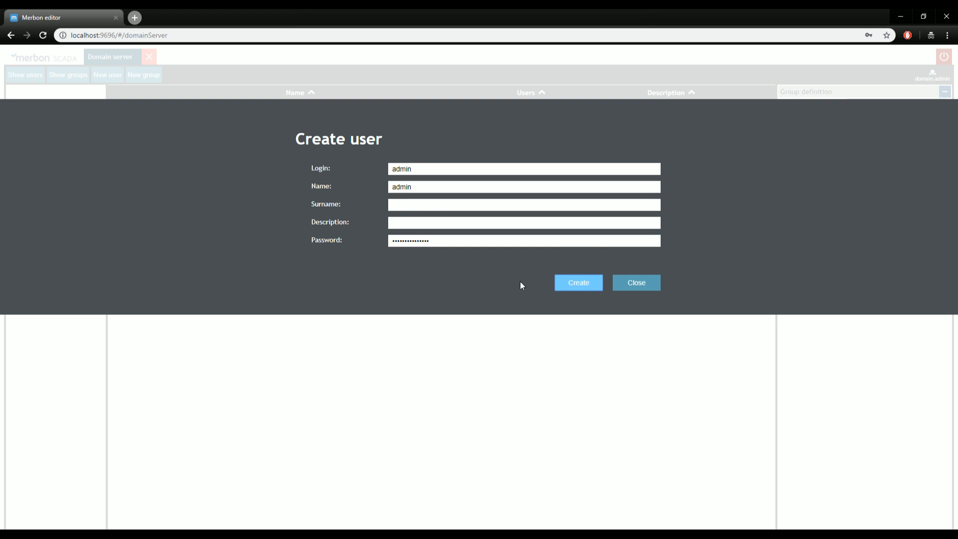
{"action": "left_click_drag", "start_coordinate": [440, 240], "coordinate": [255, 257]}
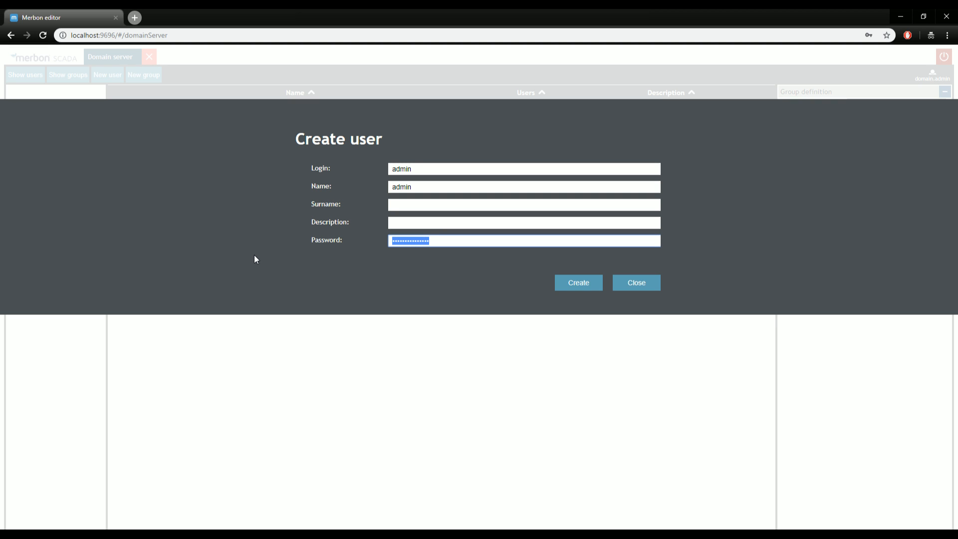
{"action": "key", "text": "BackSpace"}
Change both login and name to 'user', retype the password, and create the account.
{"action": "double_click", "coordinate": [419, 188]}
{"action": "left_click", "coordinate": [428, 168]}
{"action": "double_click", "coordinate": [428, 168]}
{"action": "type", "text": "user"}
{"action": "key", "text": "Tab"}
{"action": "type", "text": "user"}
{"action": "double_click", "coordinate": [451, 244]}
{"action": "type", "text": "••••••••••••••"}
{"action": "left_click", "coordinate": [561, 282]}
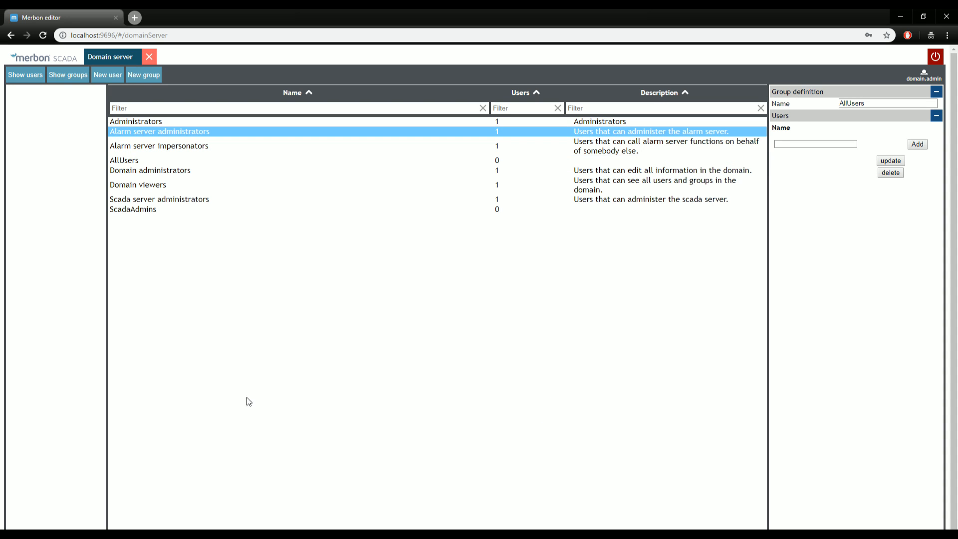
Add the new user to the ScadaAdmins group and confirm the account update.
{"action": "left_click", "coordinate": [34, 79]}
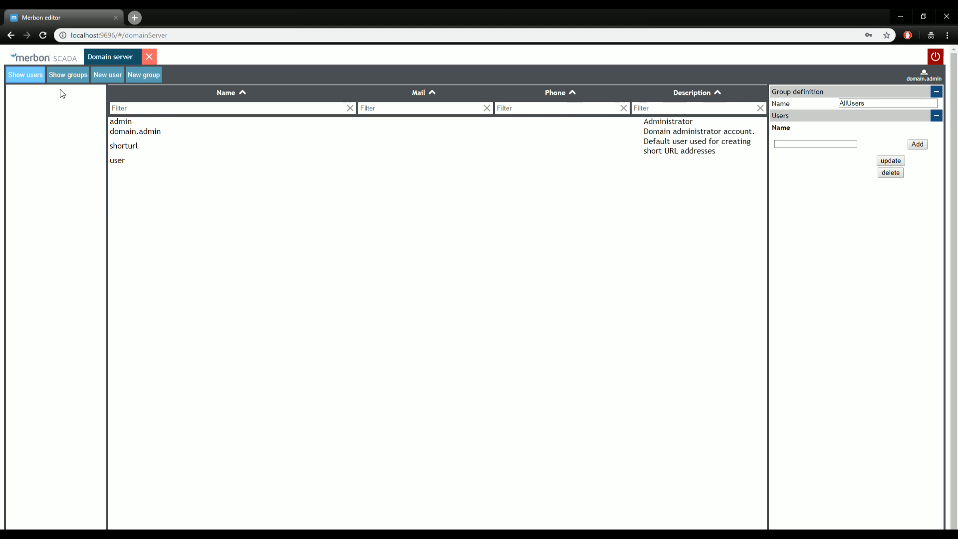
{"action": "left_click", "coordinate": [122, 123]}
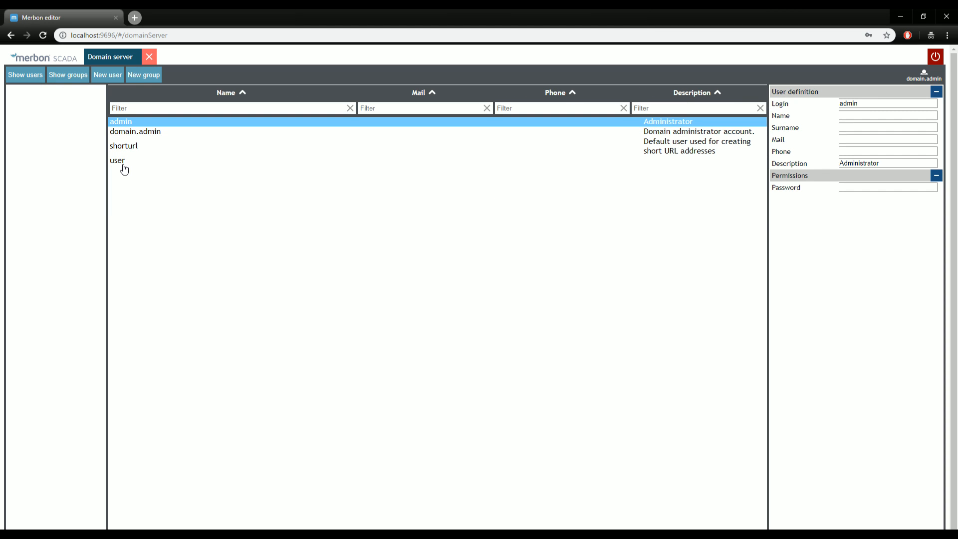
{"action": "left_click", "coordinate": [125, 169]}
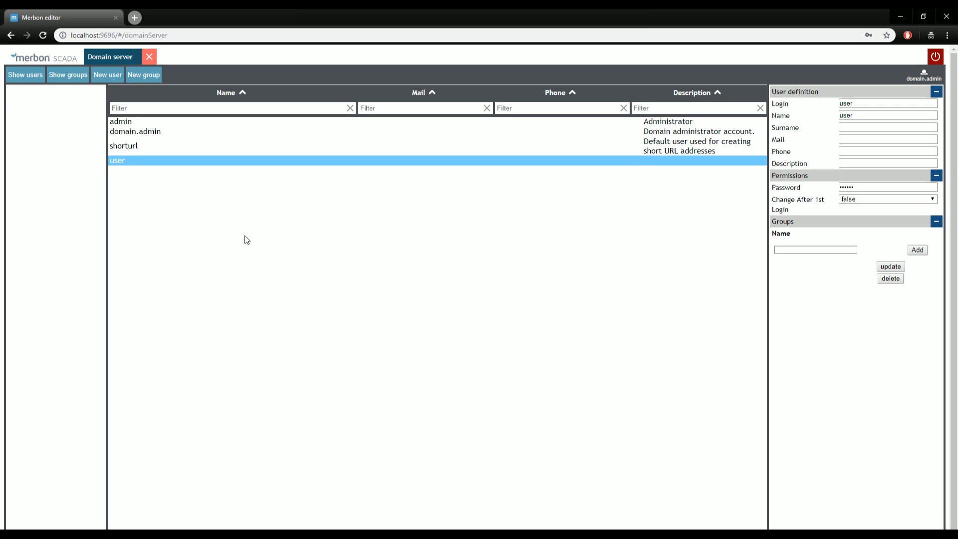
{"action": "left_click", "coordinate": [827, 248]}
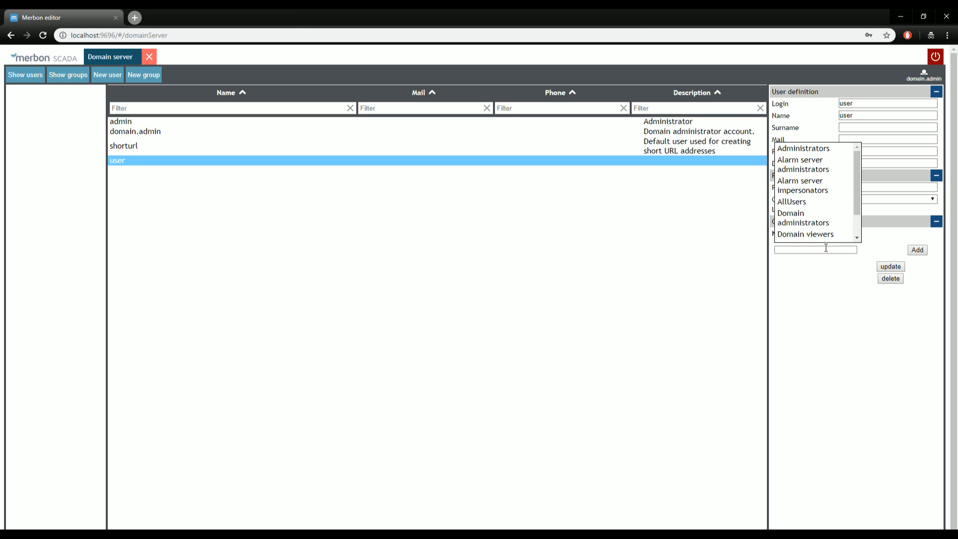
{"action": "scroll", "coordinate": [856, 168], "scroll_direction": "down", "scroll_amount": 2}
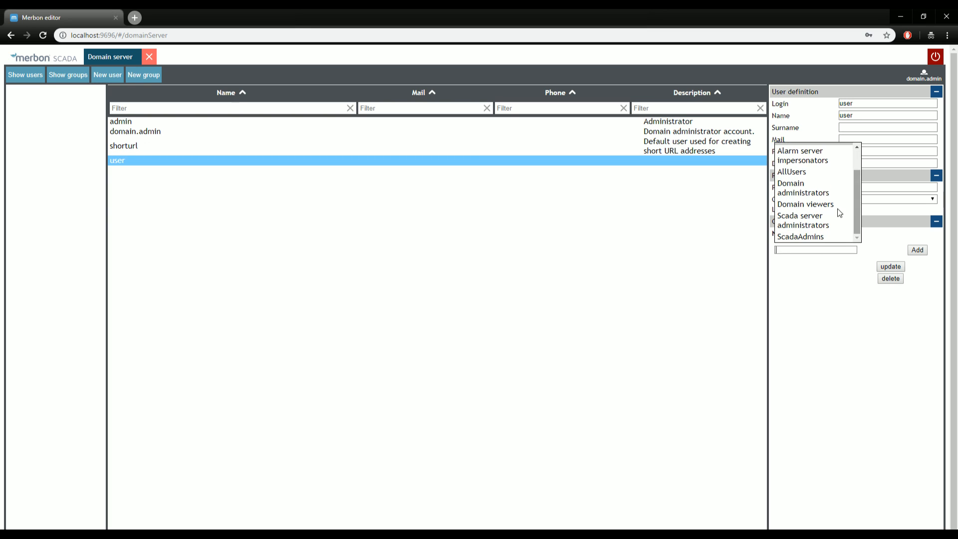
{"action": "left_click", "coordinate": [801, 237]}
{"action": "left_click", "coordinate": [917, 250]}
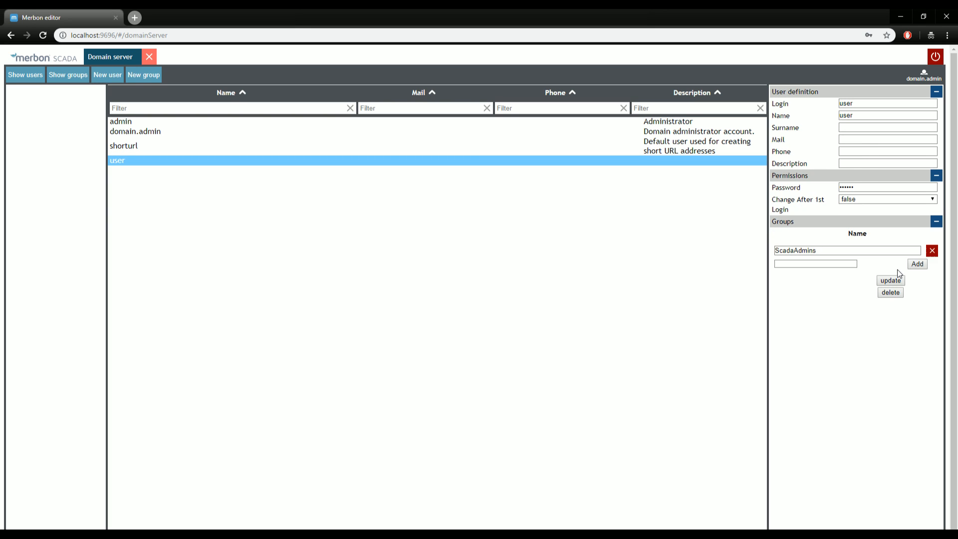
{"action": "left_click", "coordinate": [891, 280]}
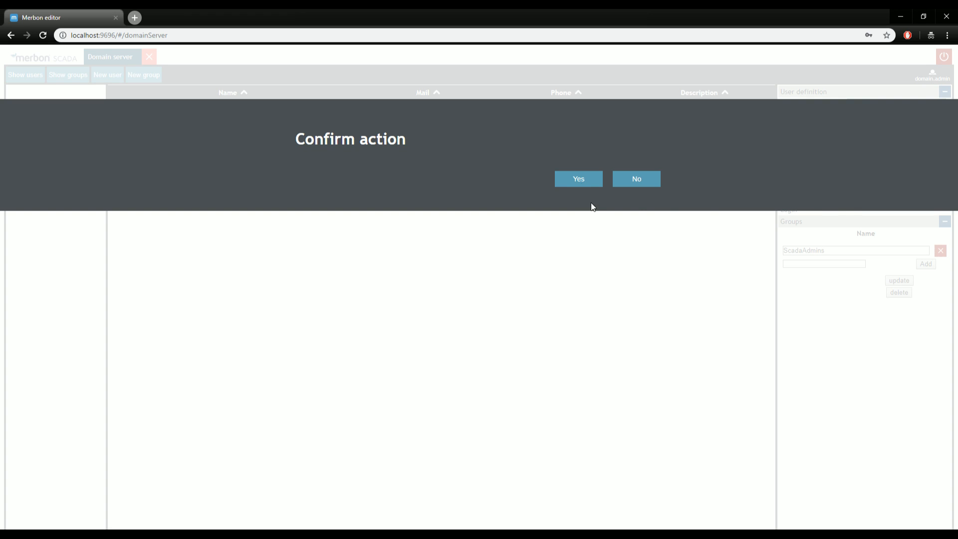
{"action": "left_click", "coordinate": [590, 183]}
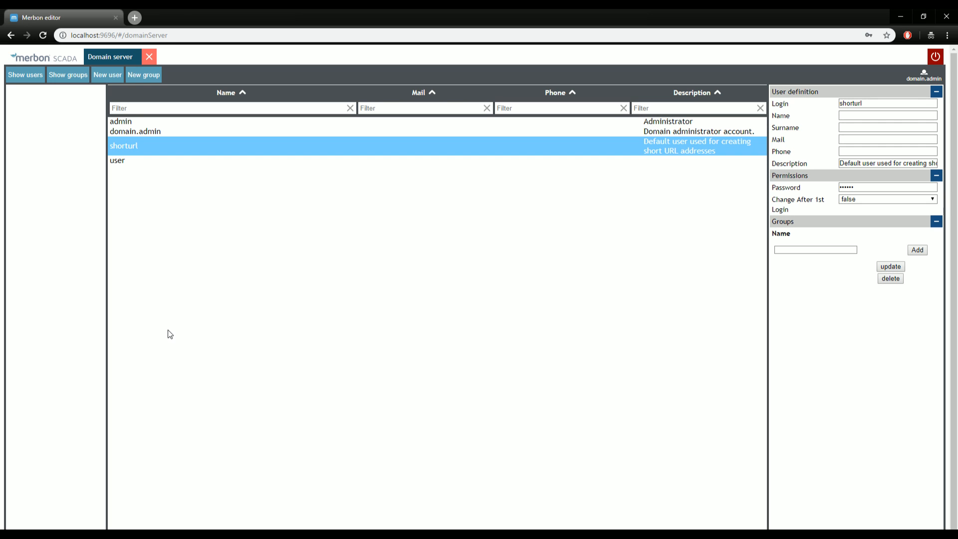
Sign in as 'user' on localhost in a new tab and open the MERBON_SCADA_DEMO project.
{"action": "left_click", "coordinate": [135, 18]}
{"action": "type", "text": "localhost"}
{"action": "key", "text": "Return"}
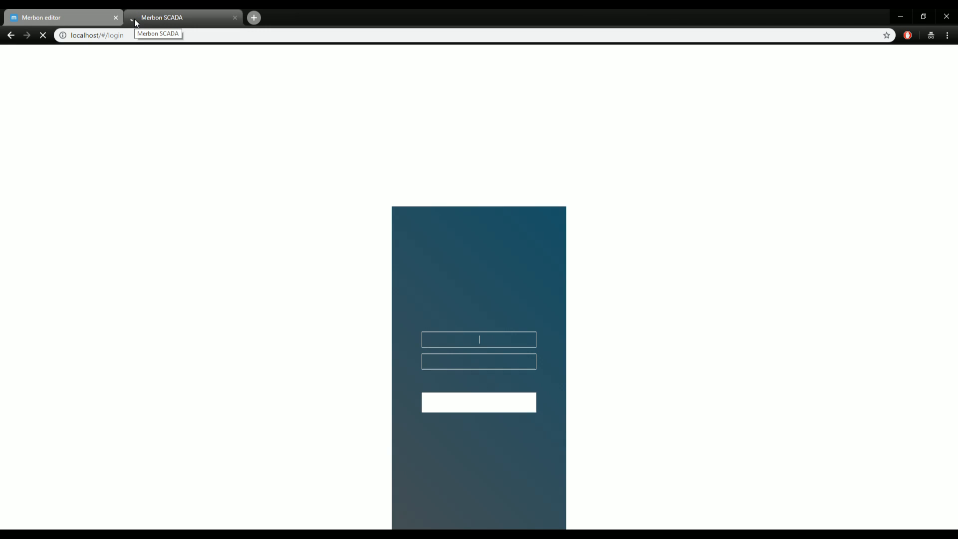
{"action": "left_click", "coordinate": [494, 341]}
{"action": "type", "text": "user"}
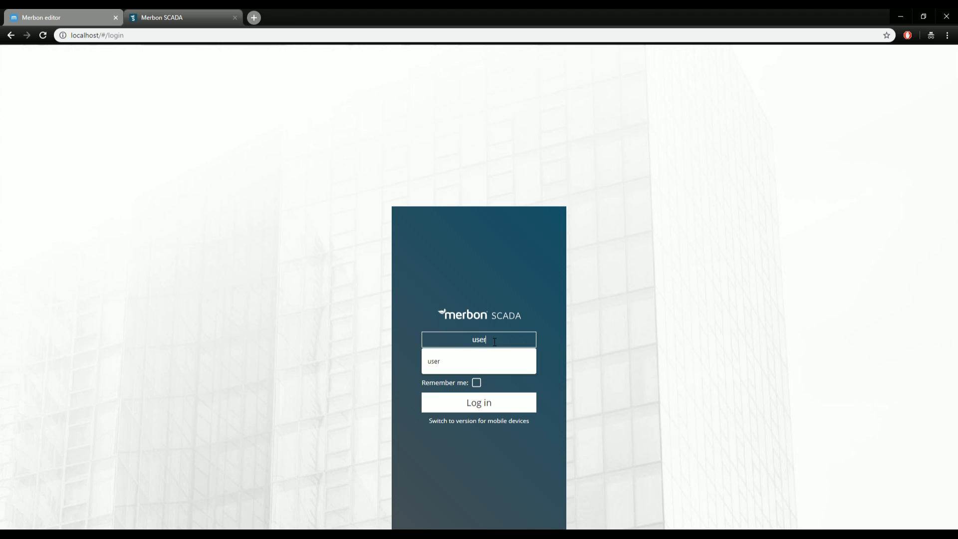
{"action": "key", "text": "Tab"}
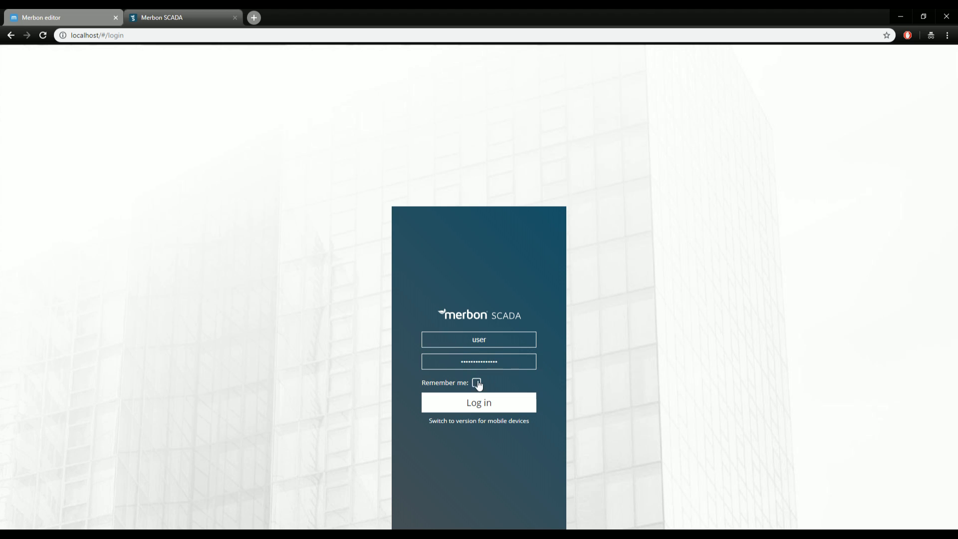
{"action": "left_click", "coordinate": [478, 404]}
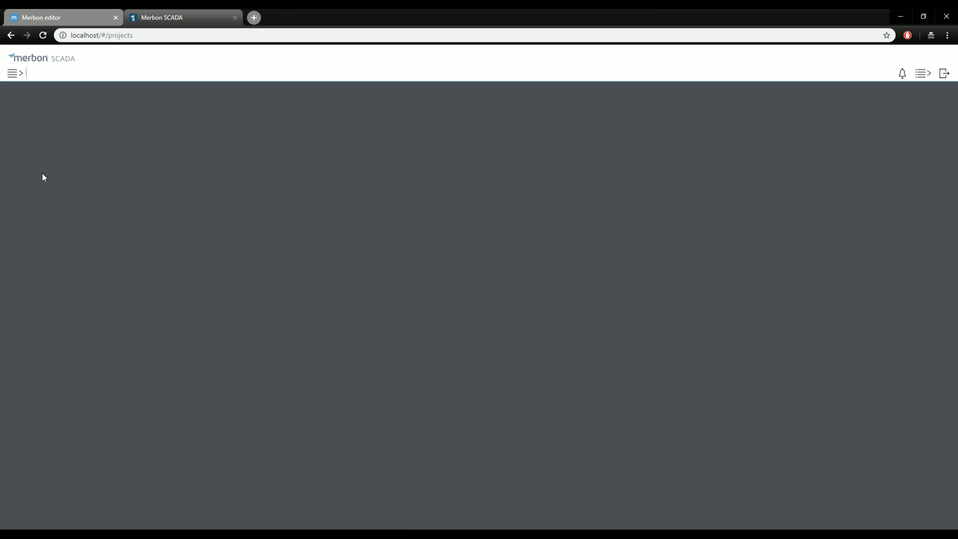
{"action": "left_click", "coordinate": [17, 77]}
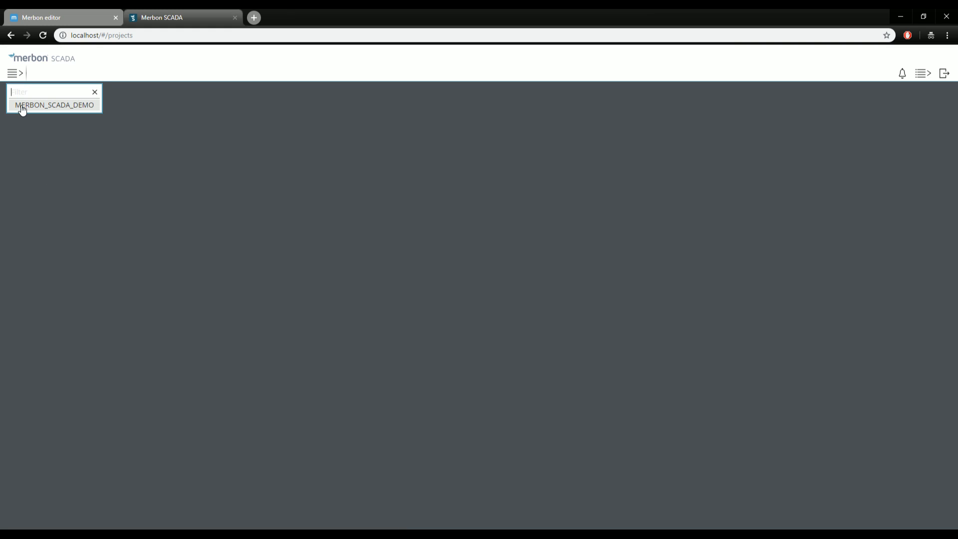
{"action": "left_click", "coordinate": [22, 107]}
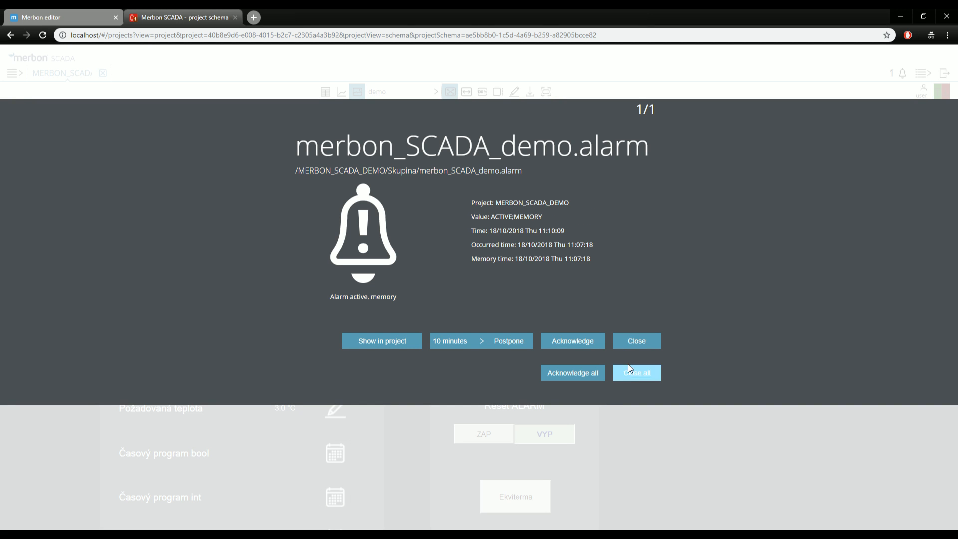
Close all alarm notifications and return to the graphical demo schema.
{"action": "left_click", "coordinate": [630, 375]}
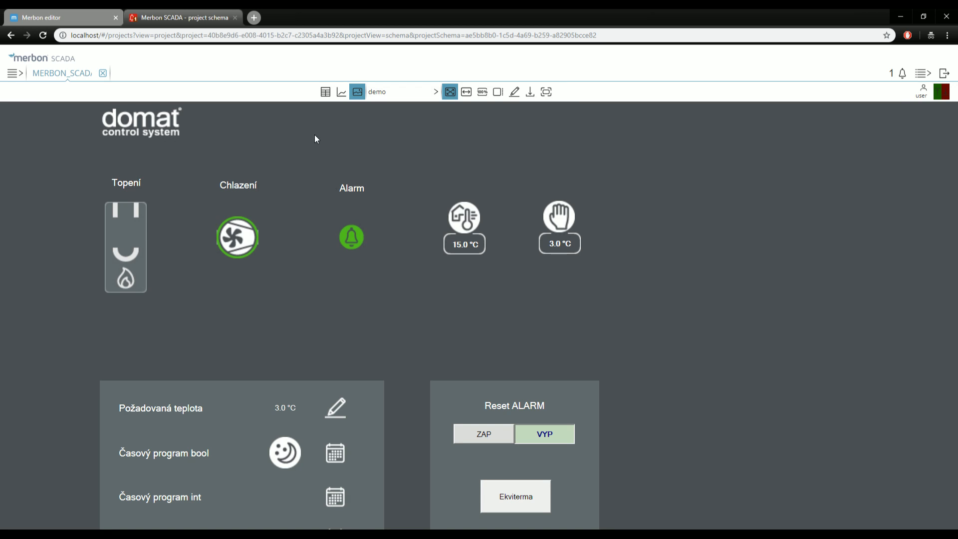
{"action": "left_click", "coordinate": [325, 92]}
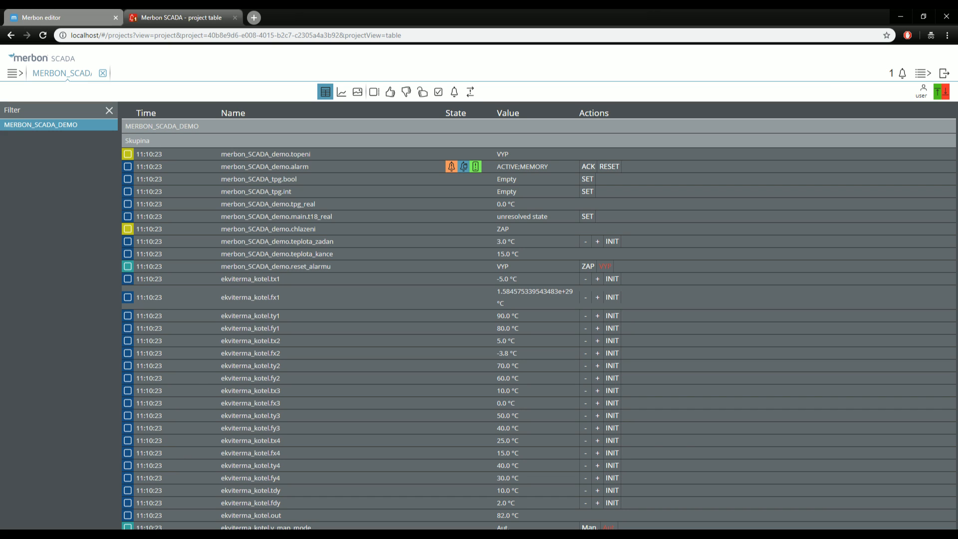
{"action": "left_click", "coordinate": [355, 94]}
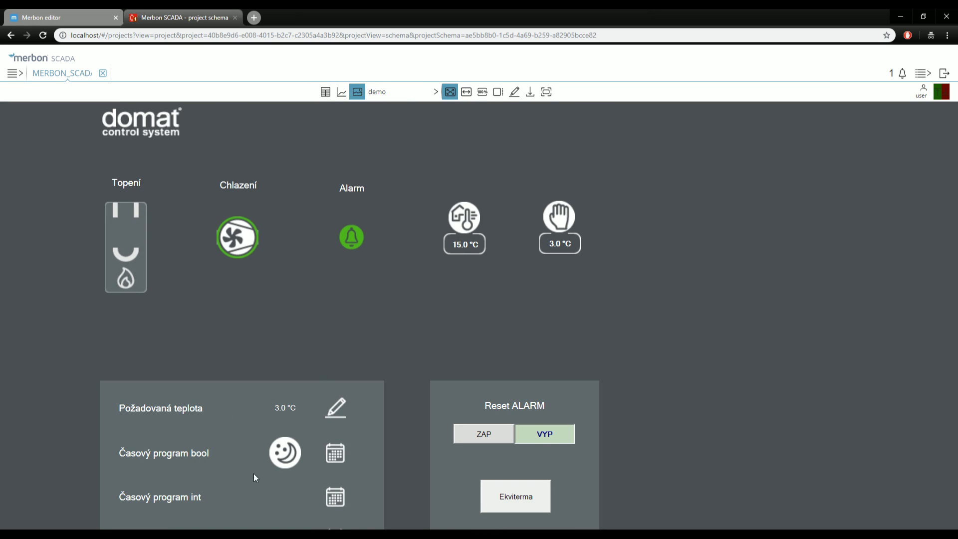
Set the Požadovaná teplota setpoint to 30.0 °C and show the schema at actual size.
{"action": "left_click", "coordinate": [333, 409]}
{"action": "key", "text": "ctrl+a"}
{"action": "type", "text": "3.0"}
{"action": "left_click", "coordinate": [578, 251]}
{"action": "left_click", "coordinate": [482, 92]}
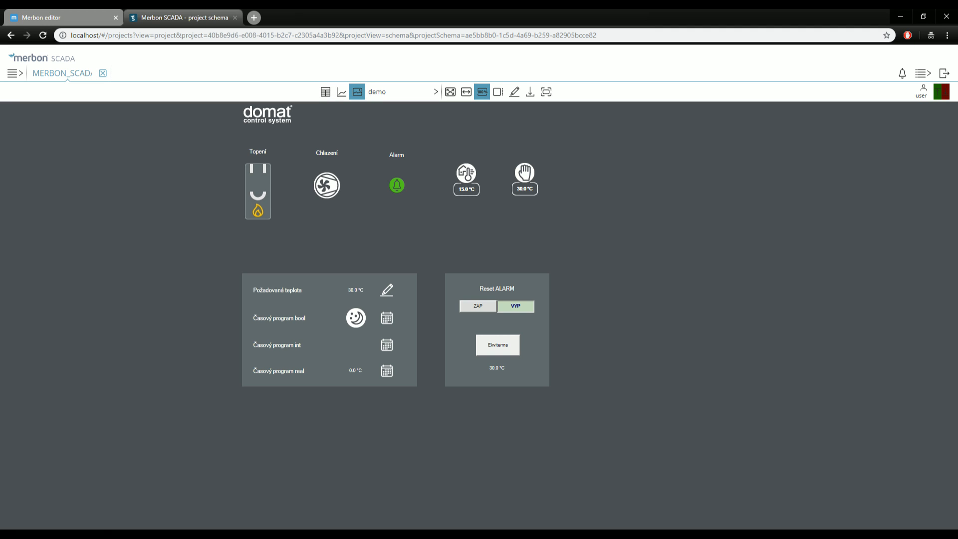
{"action": "left_click", "coordinate": [110, 535]}
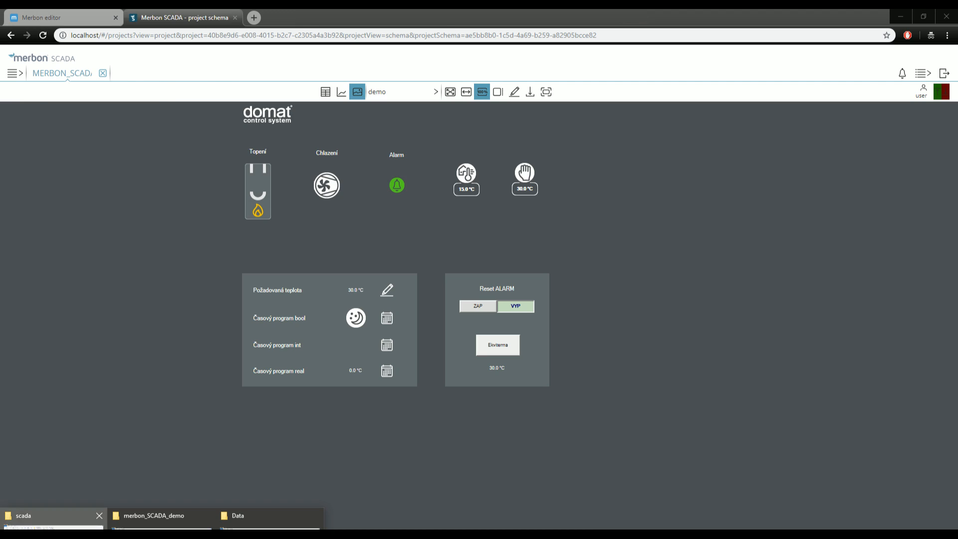
Locate 2018_10_long.txt in the project folder under vision_data\File_History, then minimize Explorer.
{"action": "left_click", "coordinate": [55, 526]}
{"action": "key", "text": "alt+Left"}
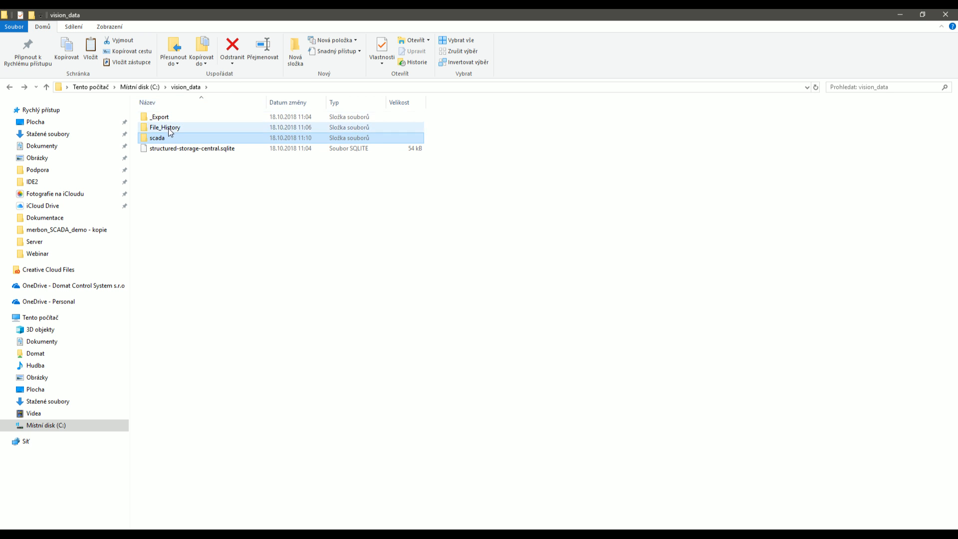
{"action": "double_click", "coordinate": [170, 129]}
{"action": "left_click", "coordinate": [182, 118]}
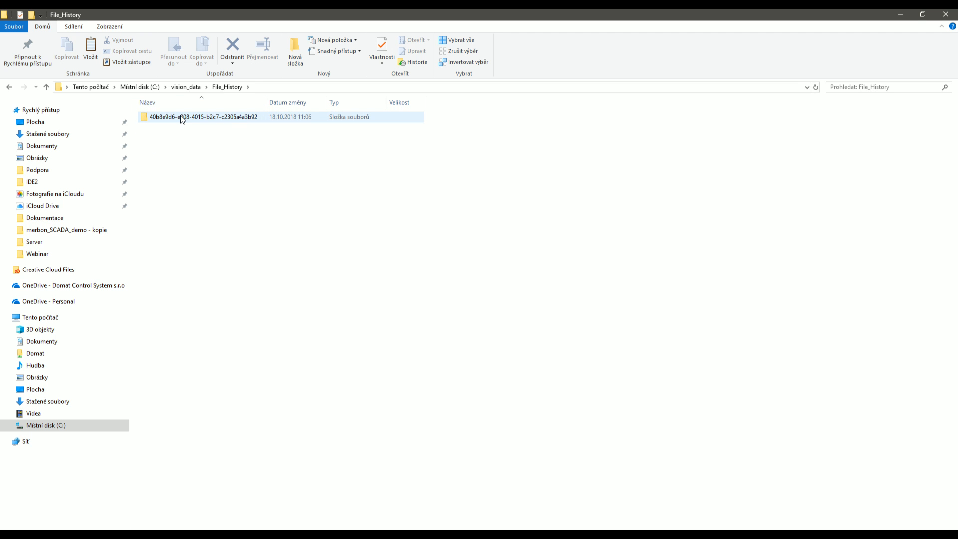
{"action": "double_click", "coordinate": [182, 117]}
{"action": "left_click", "coordinate": [173, 120]}
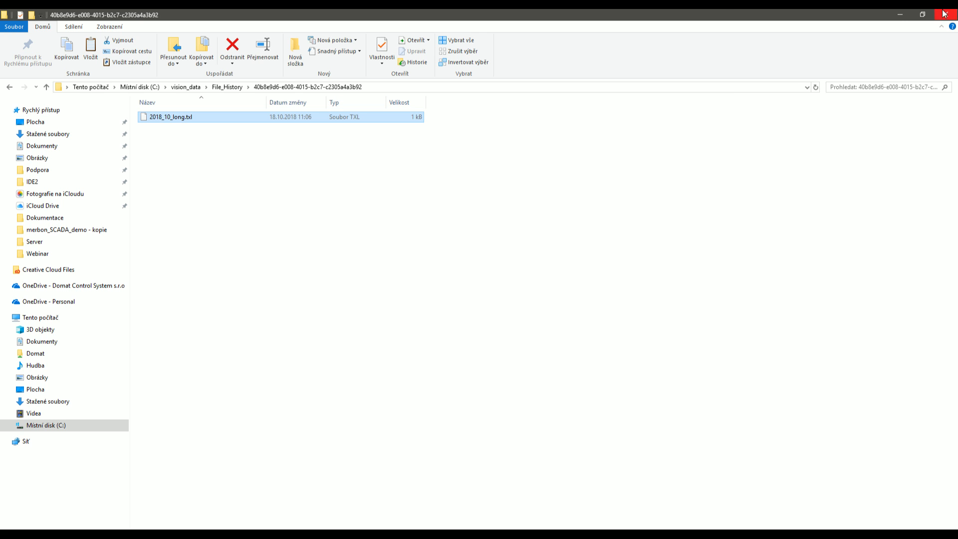
{"action": "left_click", "coordinate": [902, 15]}
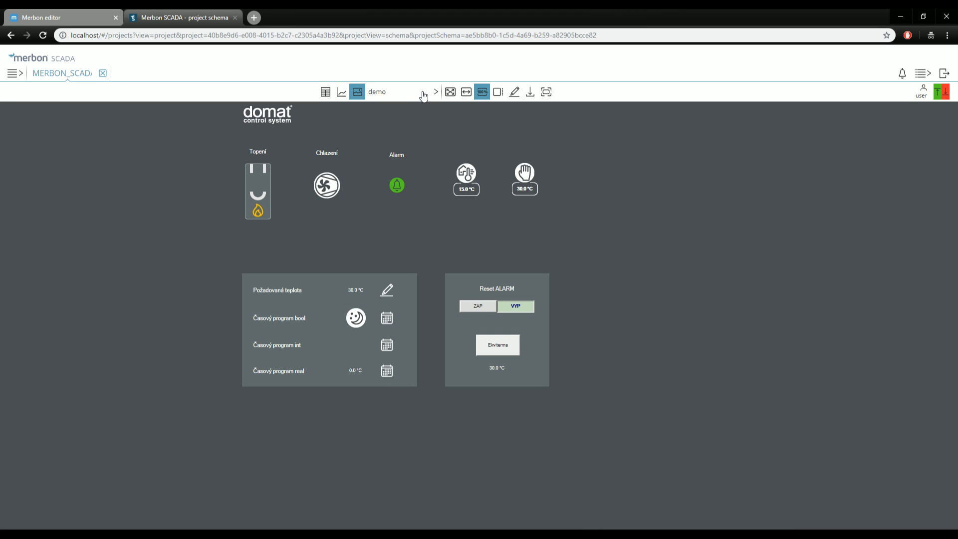
Graph the 30.0 °C setpoint, view the data point table, then bring RcWare forward.
{"action": "left_click", "coordinate": [524, 188]}
{"action": "left_click", "coordinate": [342, 91]}
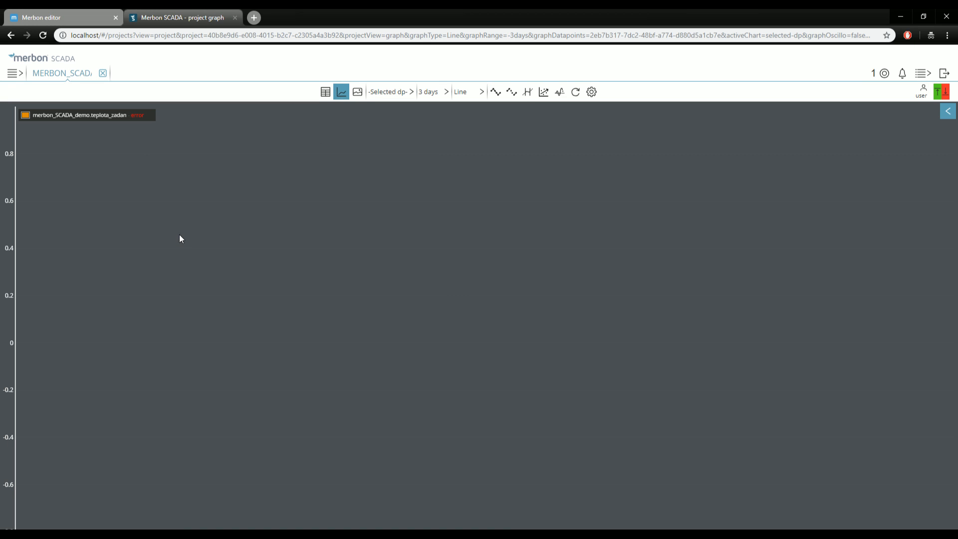
{"action": "left_click", "coordinate": [358, 96]}
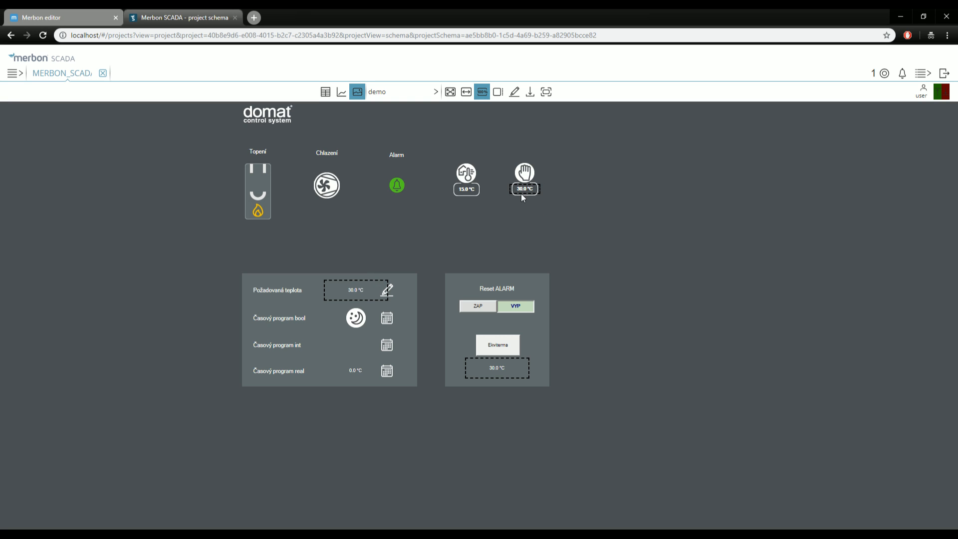
{"action": "left_click", "coordinate": [343, 92]}
{"action": "left_click", "coordinate": [357, 92]}
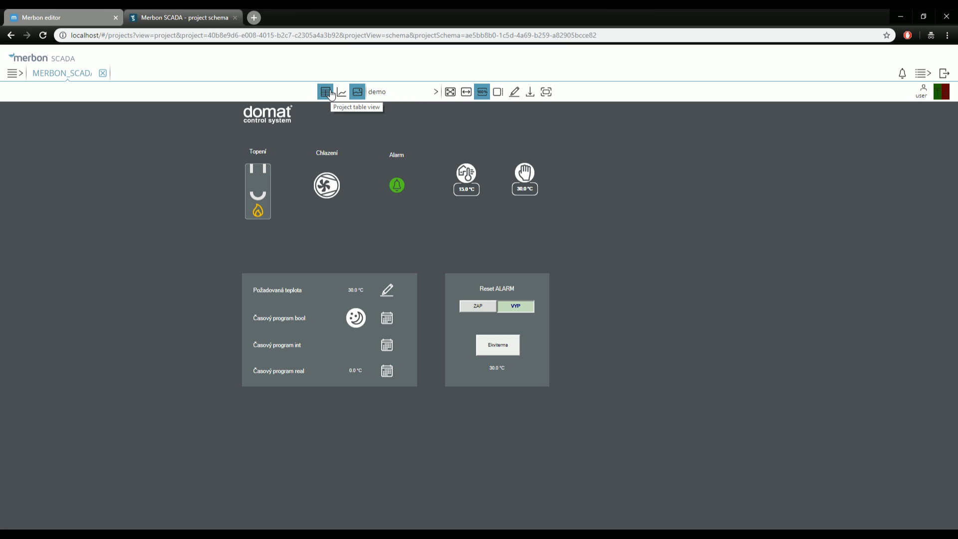
{"action": "left_click", "coordinate": [330, 94]}
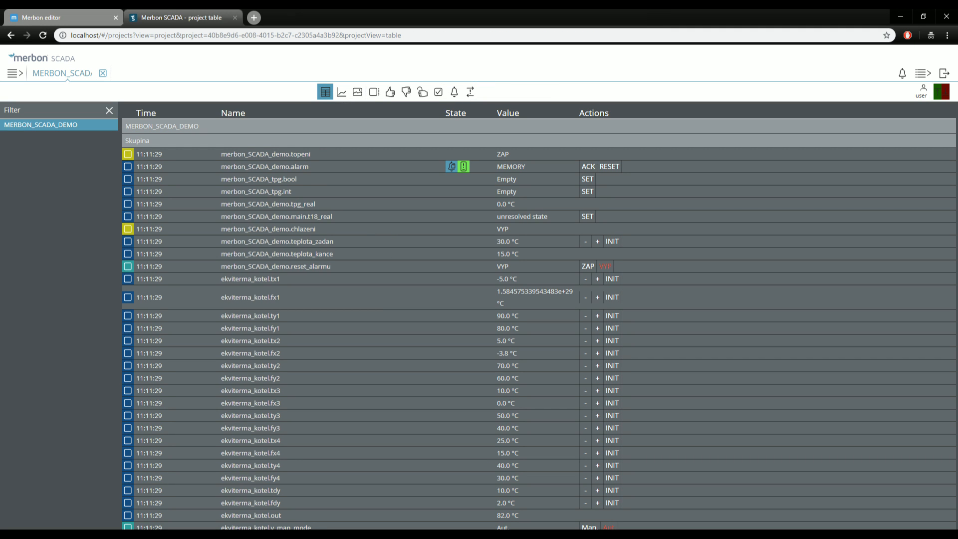
{"action": "left_click", "coordinate": [306, 534]}
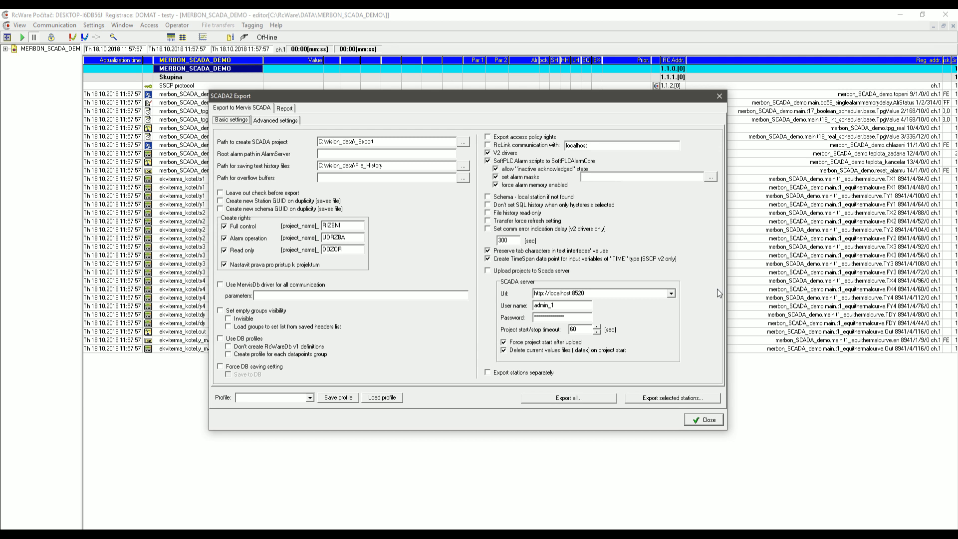
Dismiss the SCADA2 Export settings and tag the data points from topeni down to y_man_val.
{"action": "left_click", "coordinate": [705, 420]}
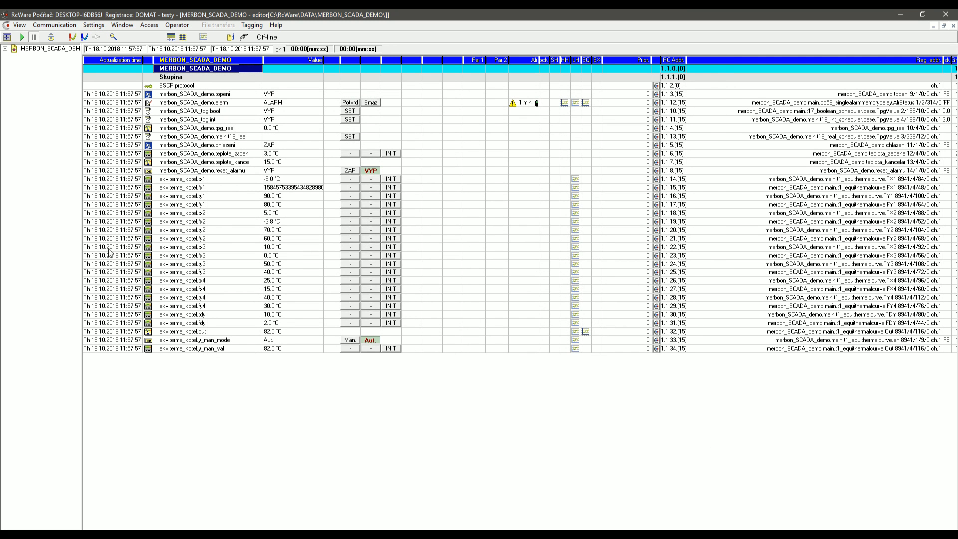
{"action": "left_click", "coordinate": [191, 95]}
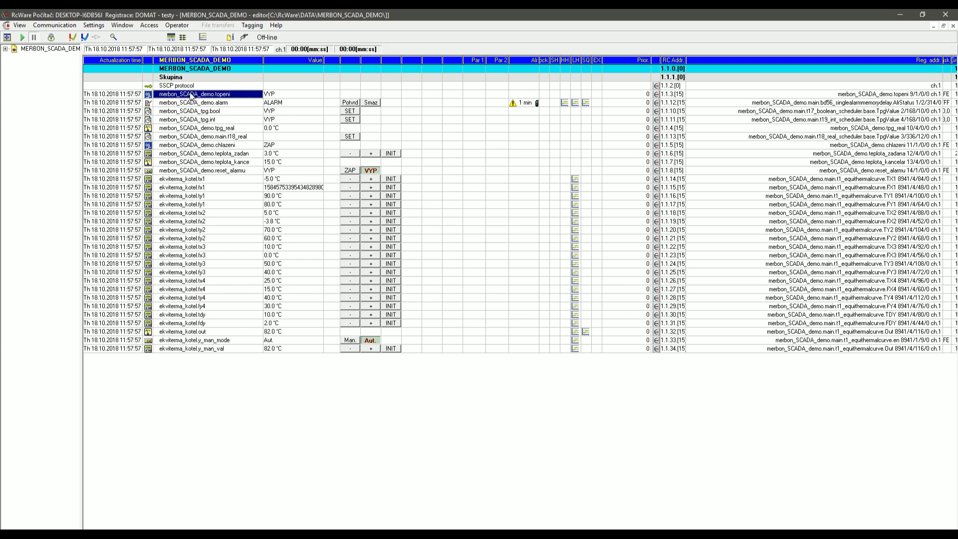
{"action": "left_click", "coordinate": [249, 26]}
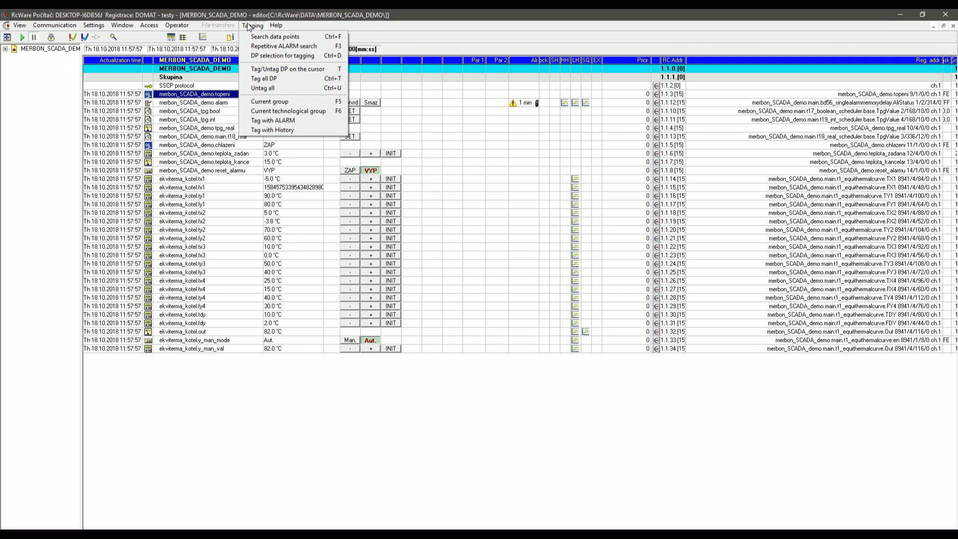
{"action": "key", "text": "Escape"}
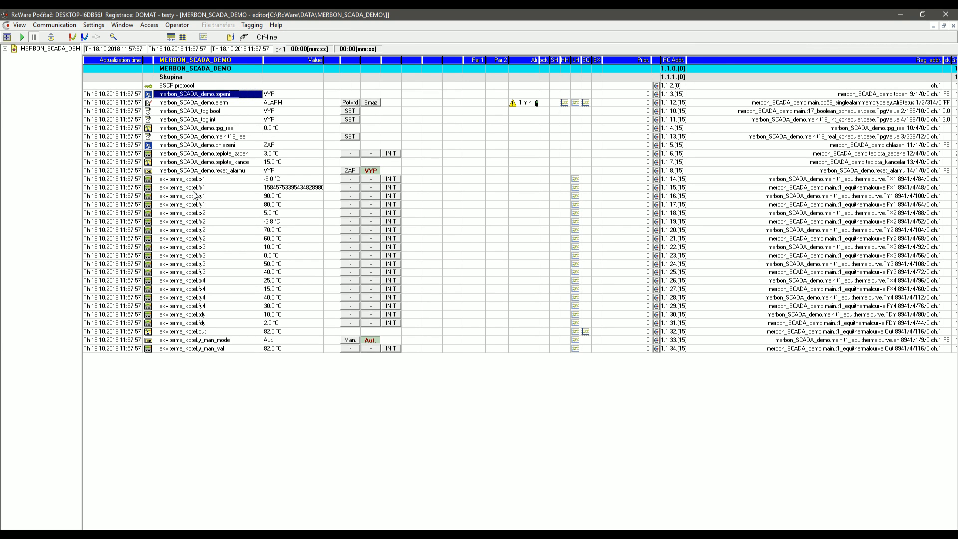
{"action": "key", "text": "Insert"}
{"action": "key", "text": "Insert"}
{"action": "key", "text": "Insert"}
{"action": "key", "text": "Insert"}
{"action": "key", "text": "Insert"}
{"action": "key", "text": "Insert"}
{"action": "key", "text": "Insert"}
{"action": "key", "text": "Insert"}
{"action": "key", "text": "Insert"}
{"action": "key", "text": "Insert"}
{"action": "key", "text": "Insert"}
{"action": "key", "text": "Insert"}
{"action": "key", "text": "Insert"}
{"action": "key", "text": "Insert"}
{"action": "key", "text": "Insert"}
{"action": "key", "text": "Insert"}
{"action": "key", "text": "Insert"}
{"action": "key", "text": "Insert"}
{"action": "key", "text": "Insert"}
{"action": "key", "text": "Insert"}
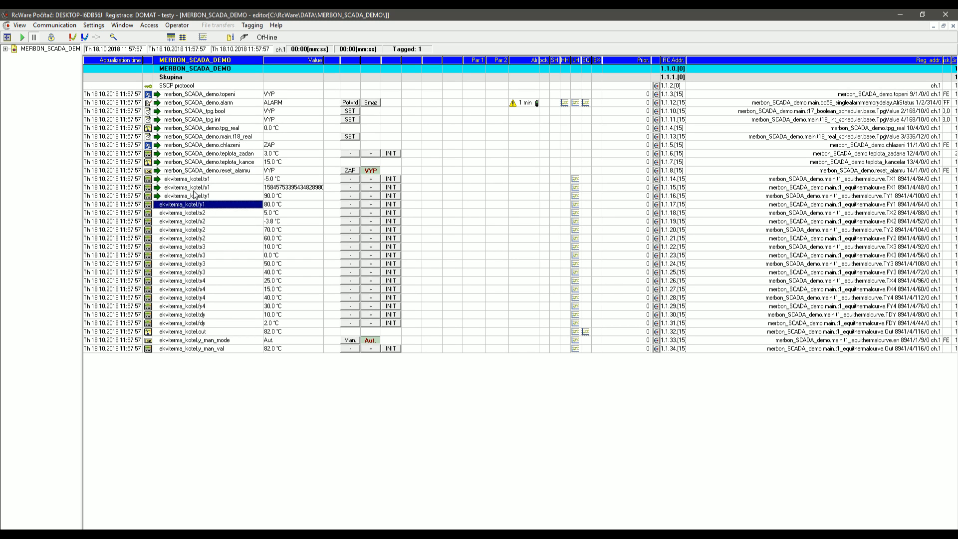
Tick Long time - SQL database history for the tagged points, then close the project without saving.
{"action": "left_click", "coordinate": [51, 37]}
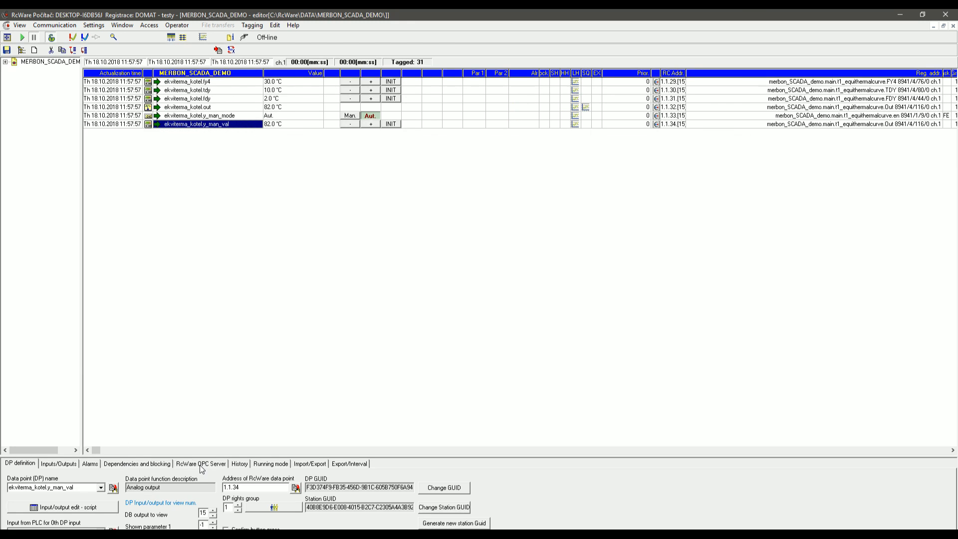
{"action": "left_click", "coordinate": [239, 465]}
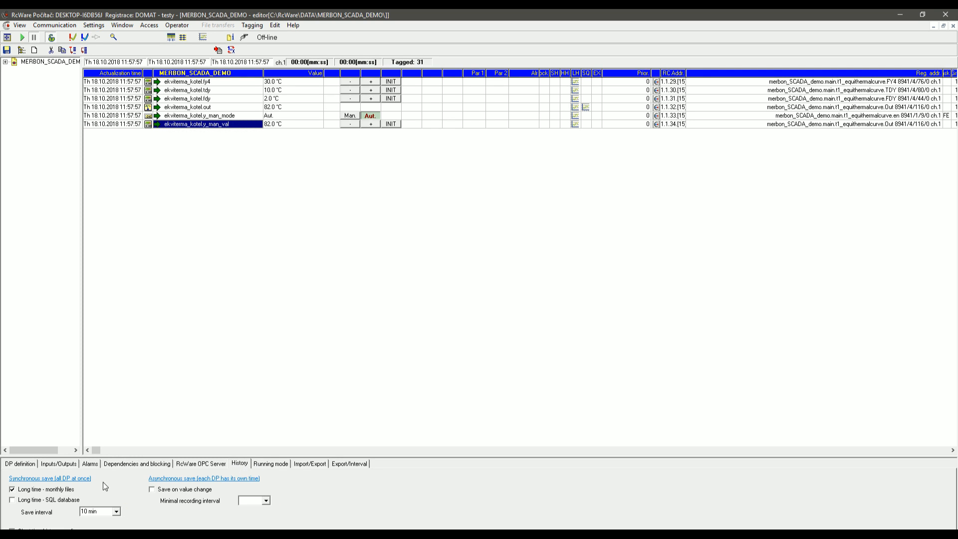
{"action": "left_click", "coordinate": [13, 501]}
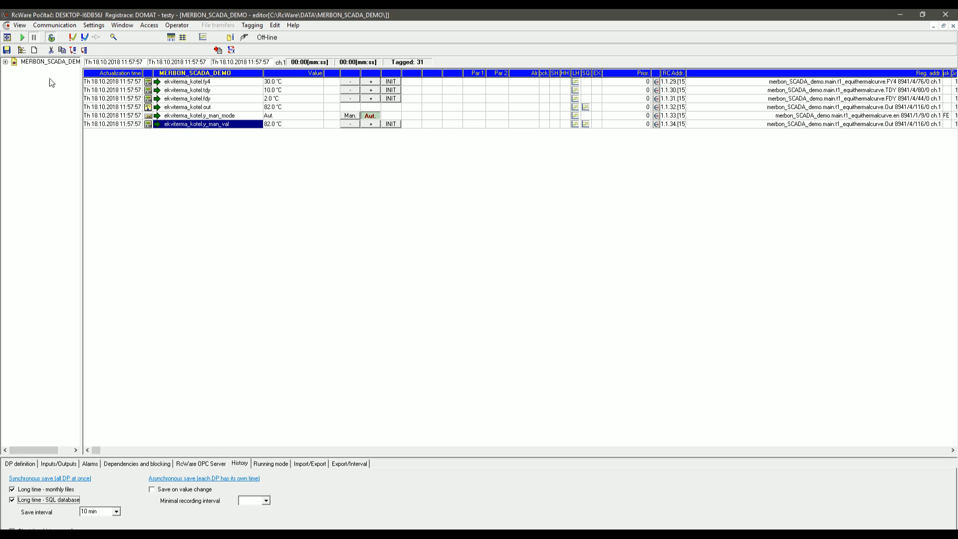
{"action": "left_click", "coordinate": [953, 25]}
{"action": "left_click", "coordinate": [480, 322]}
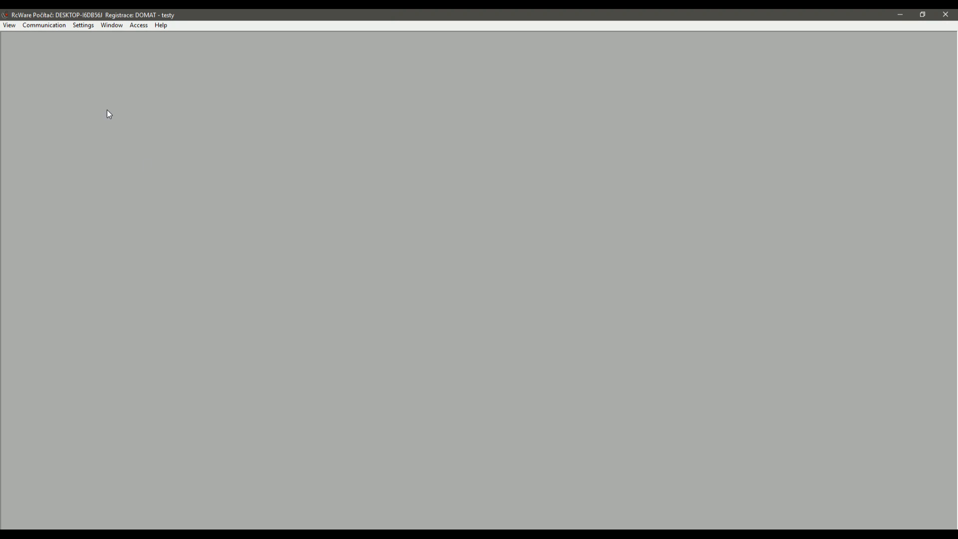
{"action": "left_click", "coordinate": [9, 25]}
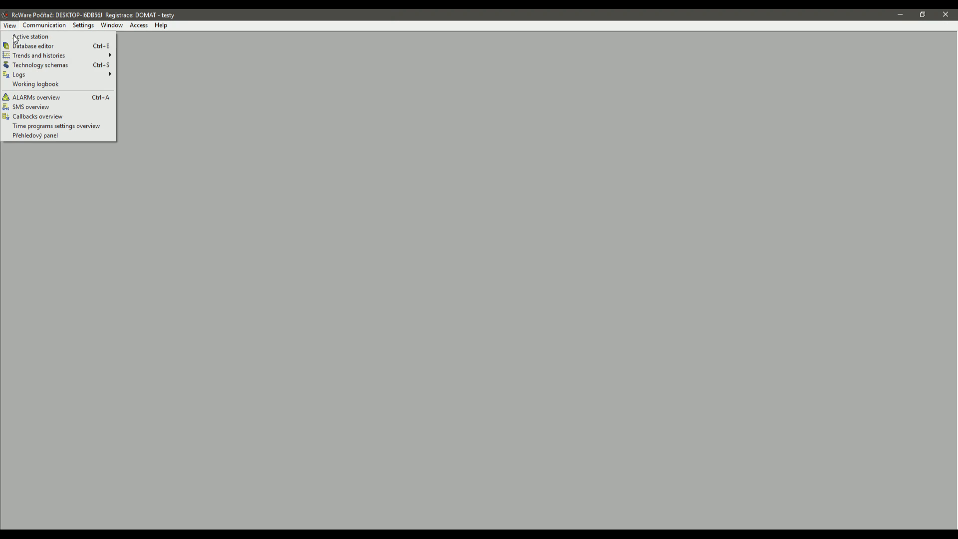
Load the MERBON_SCADA_DEMO station in the Database editor.
{"action": "left_click", "coordinate": [59, 46]}
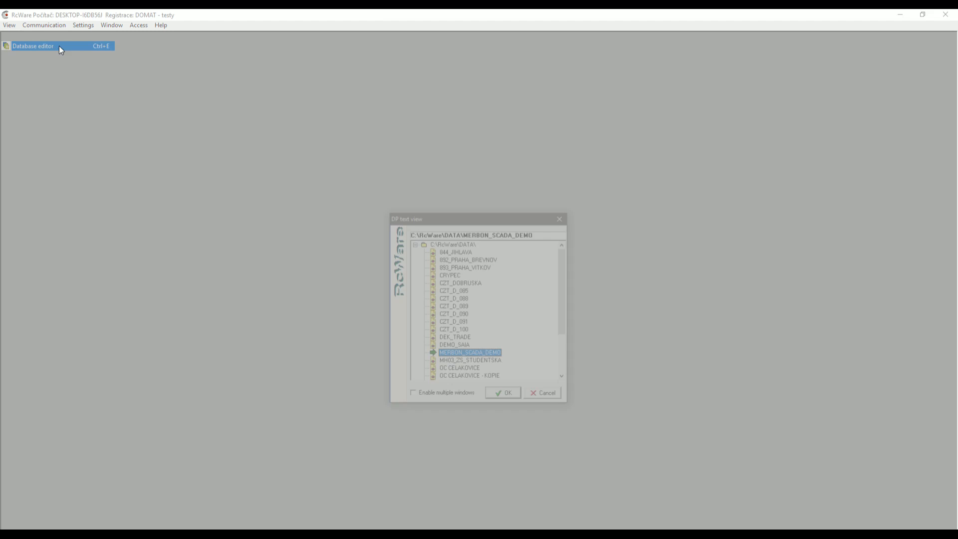
{"action": "double_click", "coordinate": [467, 355]}
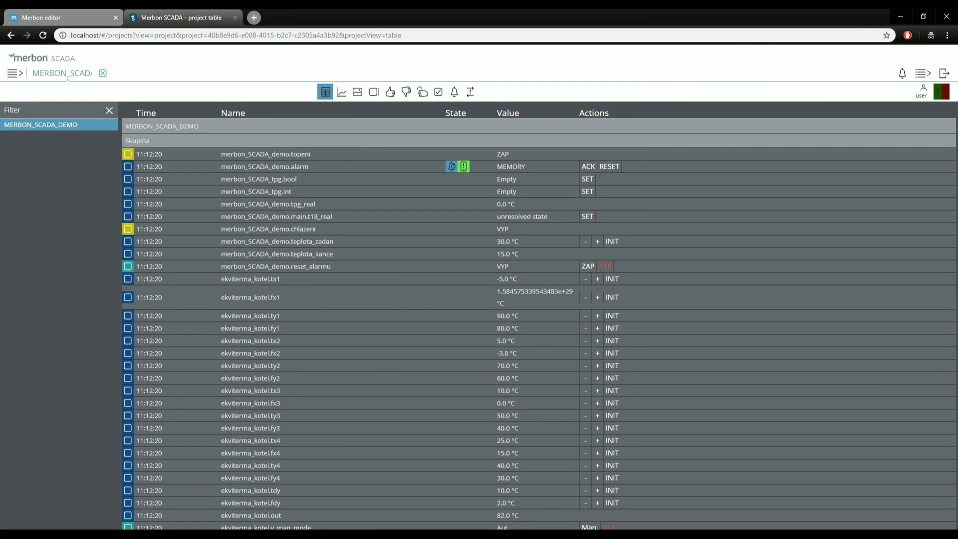
Open 2018_10_long.txt from File_History in Notepad++, declining the update and plugin prompts.
{"action": "left_click", "coordinate": [145, 537]}
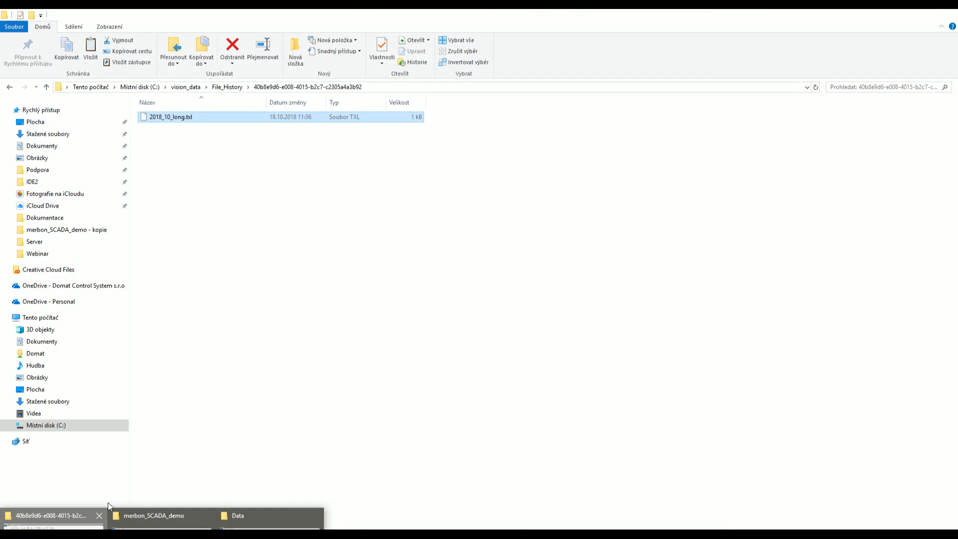
{"action": "left_click", "coordinate": [99, 516]}
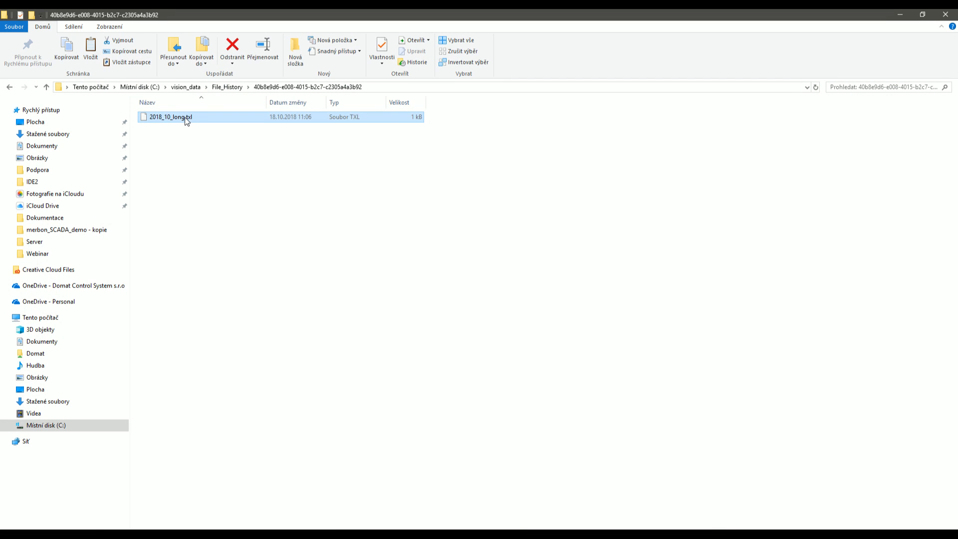
{"action": "right_click", "coordinate": [185, 118]}
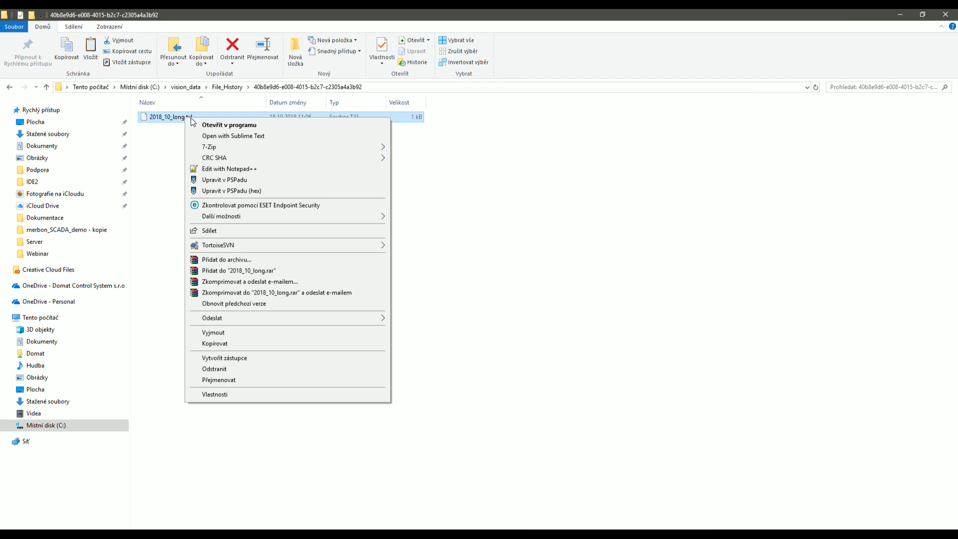
{"action": "left_click", "coordinate": [230, 169]}
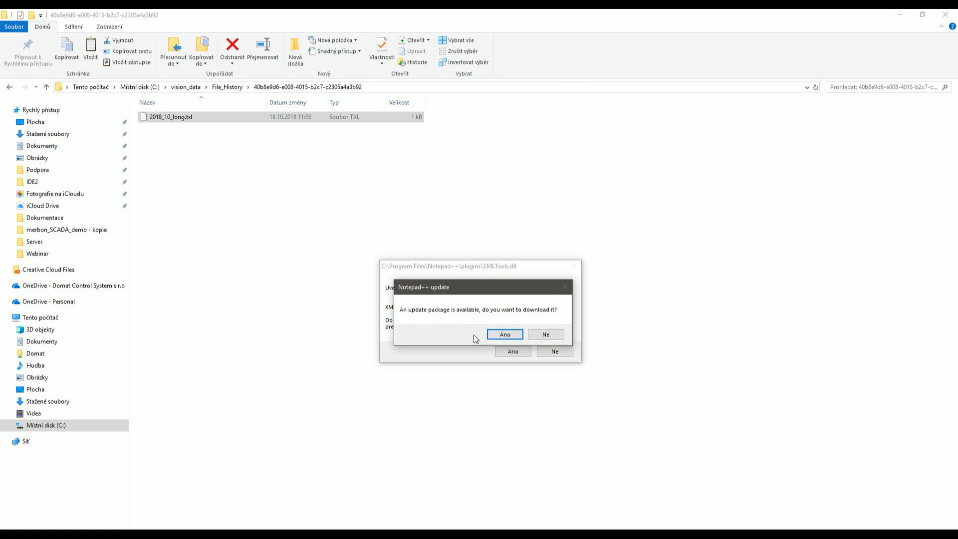
{"action": "left_click", "coordinate": [560, 338]}
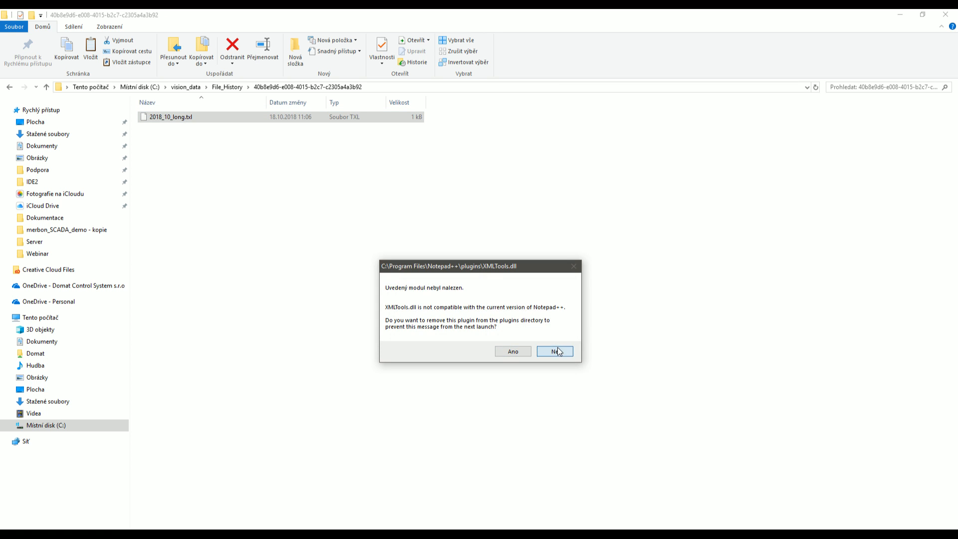
{"action": "left_click", "coordinate": [553, 350]}
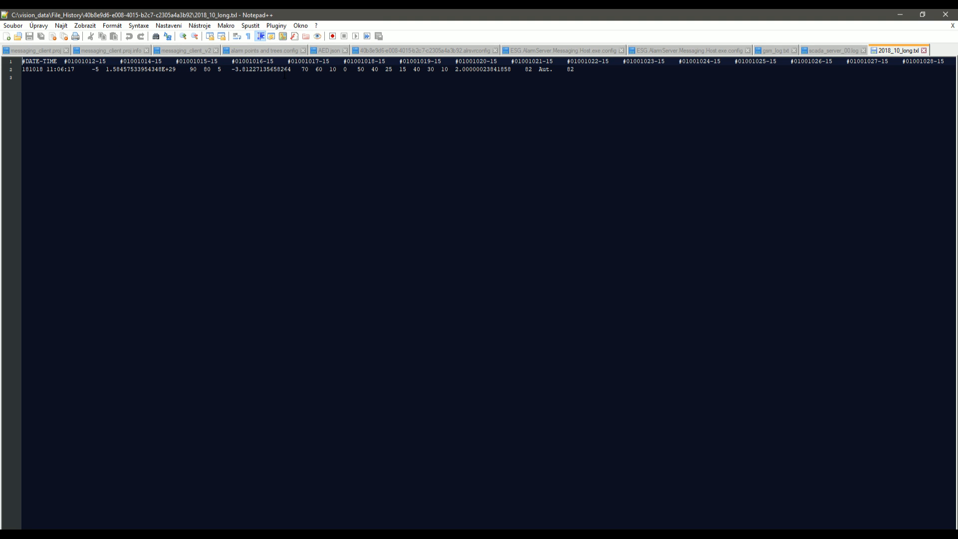
{"action": "scroll", "coordinate": [480, 295], "scroll_direction": "right", "scroll_amount": 10}
{"action": "scroll", "coordinate": [479, 294], "scroll_direction": "left", "scroll_amount": 10}
Tag the merbon_SCADA data points from tpg.bool through reset_alarmu.
{"action": "left_click", "coordinate": [901, 18]}
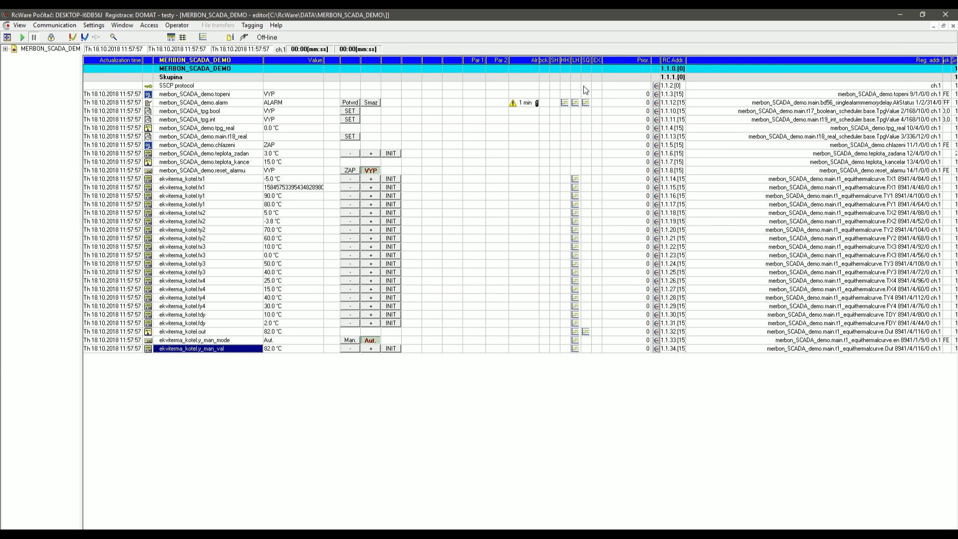
{"action": "left_click", "coordinate": [210, 111]}
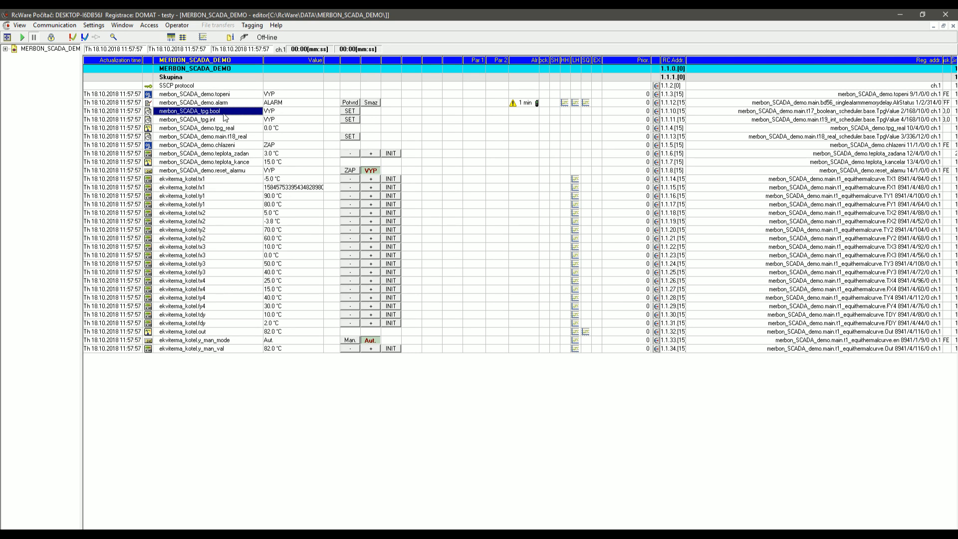
{"action": "key", "text": "space"}
{"action": "key", "text": "space"}
{"action": "key", "text": "space"}
{"action": "key", "text": "space"}
{"action": "key", "text": "space"}
{"action": "key", "text": "space"}
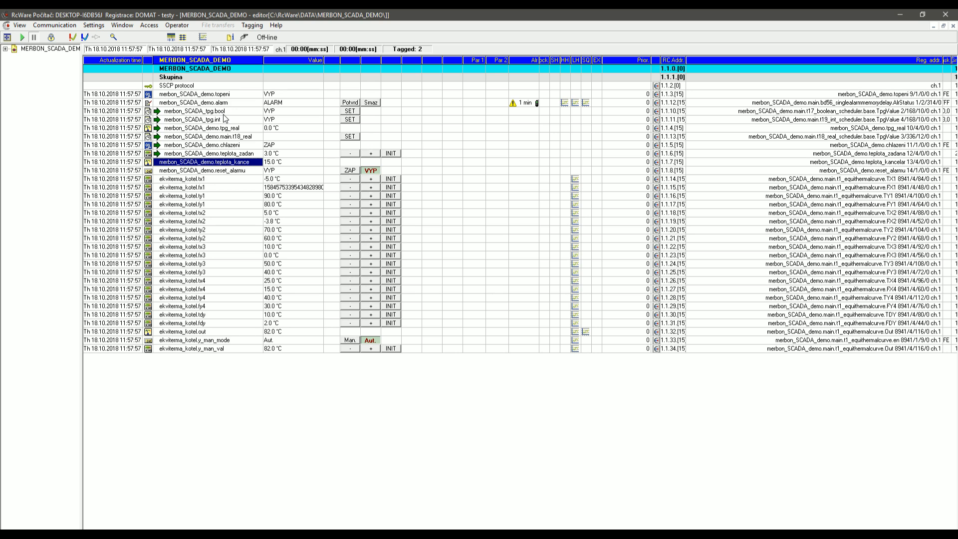
{"action": "key", "text": "space"}
{"action": "key", "text": "space"}
Enter editing mode, show History settings, and select the tpg_real and main.t18_real rows.
{"action": "left_click", "coordinate": [51, 37]}
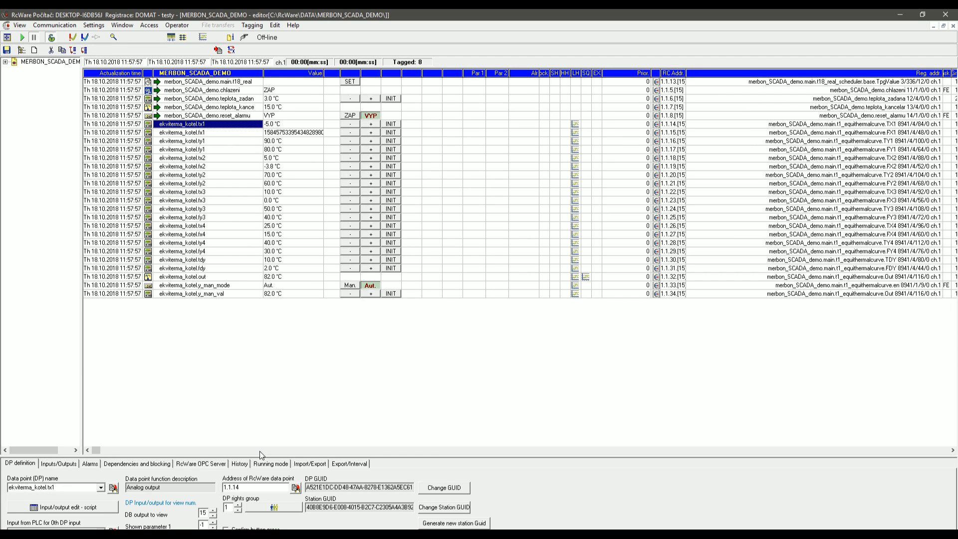
{"action": "left_click", "coordinate": [244, 463]}
{"action": "left_click", "coordinate": [31, 494]}
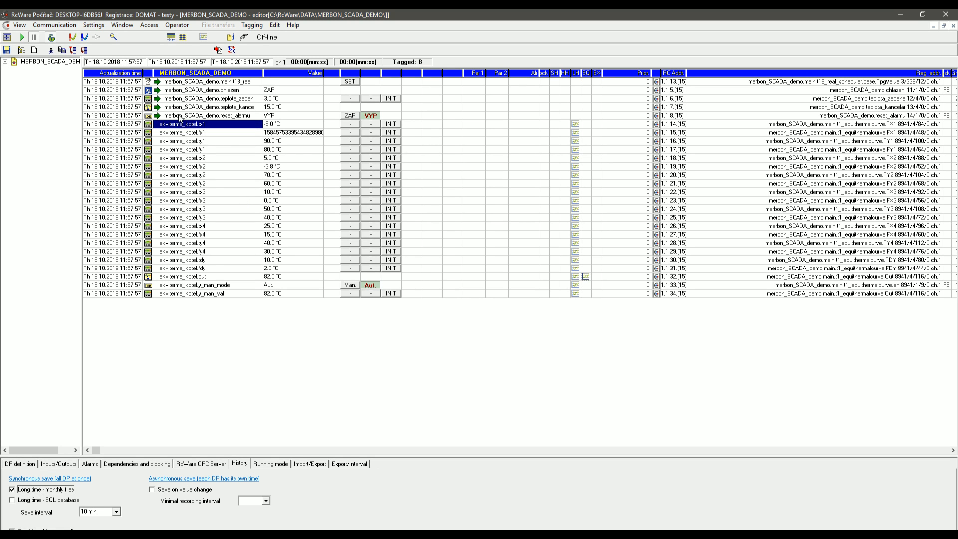
{"action": "left_click_drag", "start_coordinate": [203, 81], "coordinate": [209, 123]}
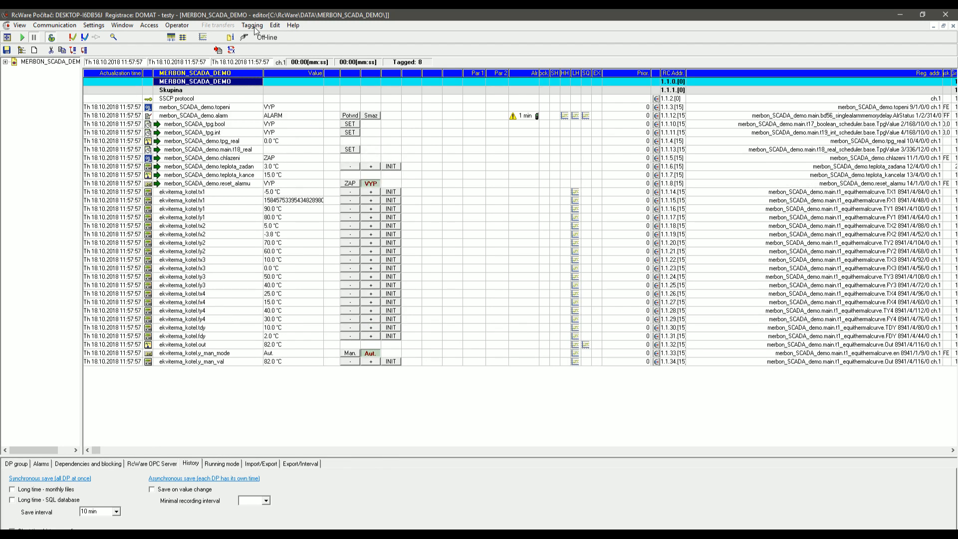
{"action": "left_click", "coordinate": [276, 25]}
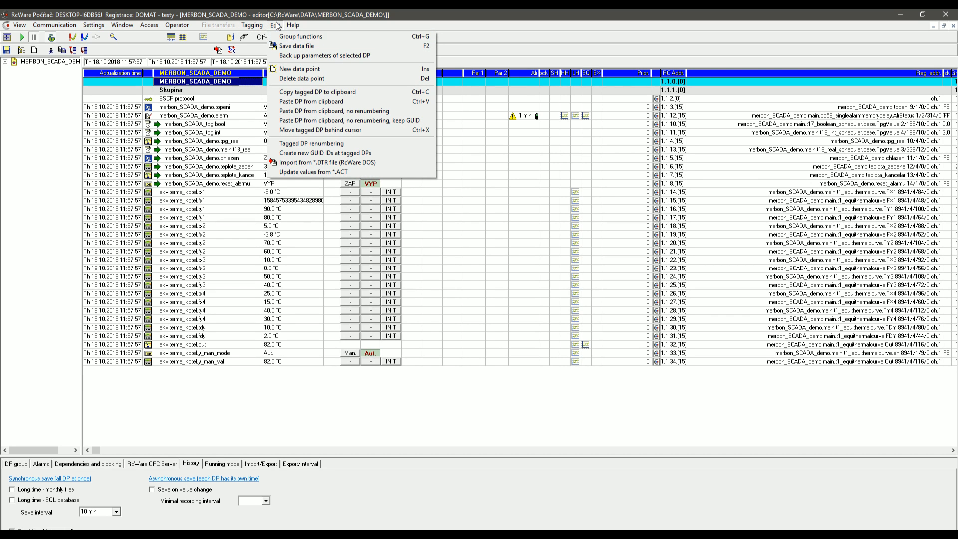
Apply long-term SQL database history to the tagged points via group History and save the station.
{"action": "left_click", "coordinate": [281, 37]}
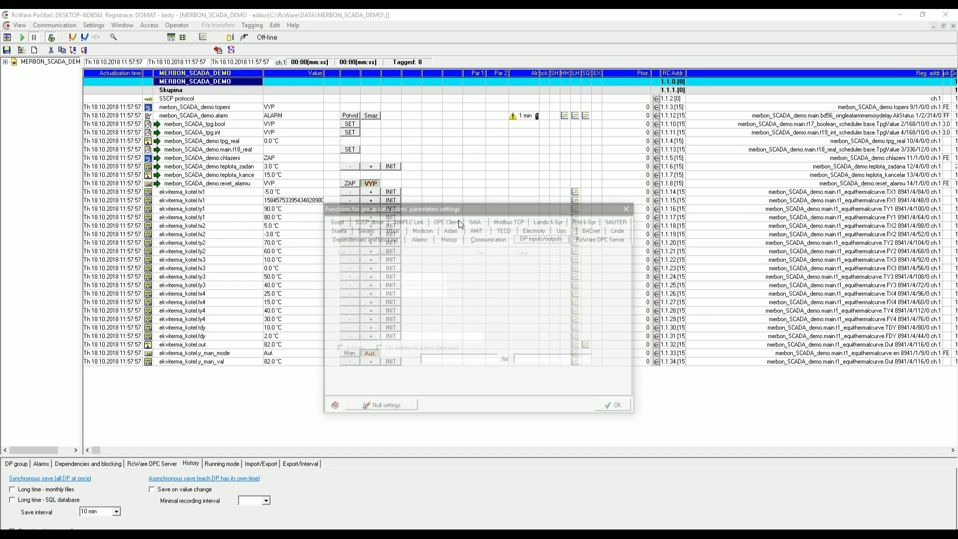
{"action": "left_click", "coordinate": [449, 238]}
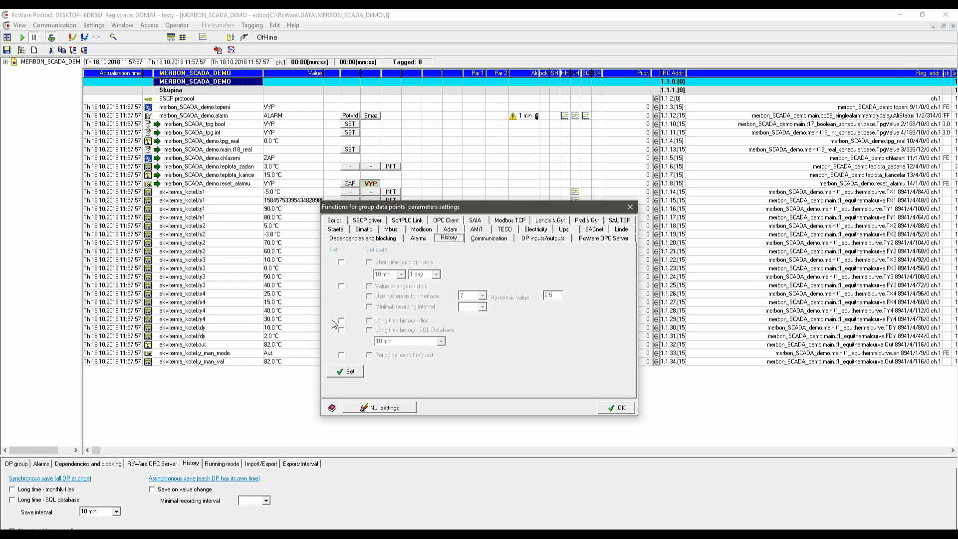
{"action": "left_click", "coordinate": [342, 330]}
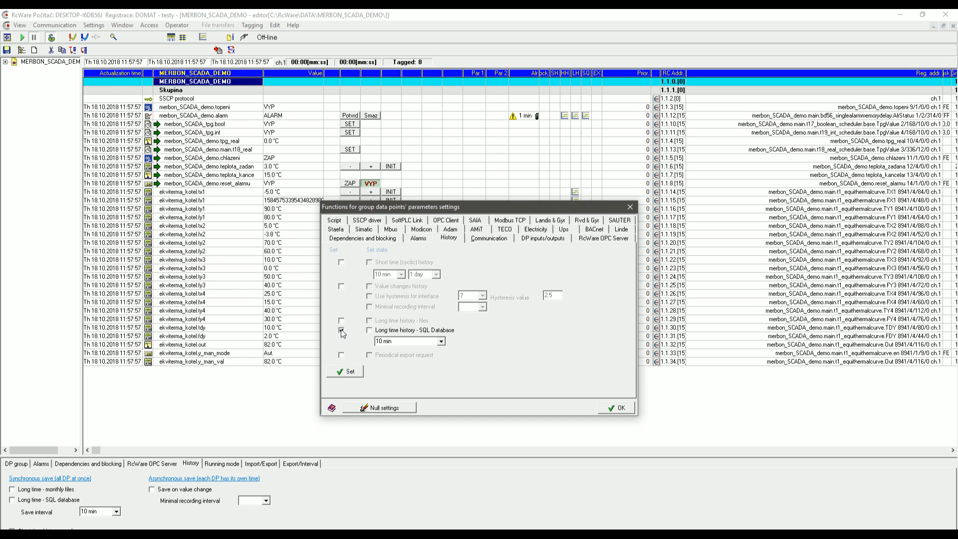
{"action": "left_click", "coordinate": [370, 331]}
{"action": "left_click", "coordinate": [351, 372]}
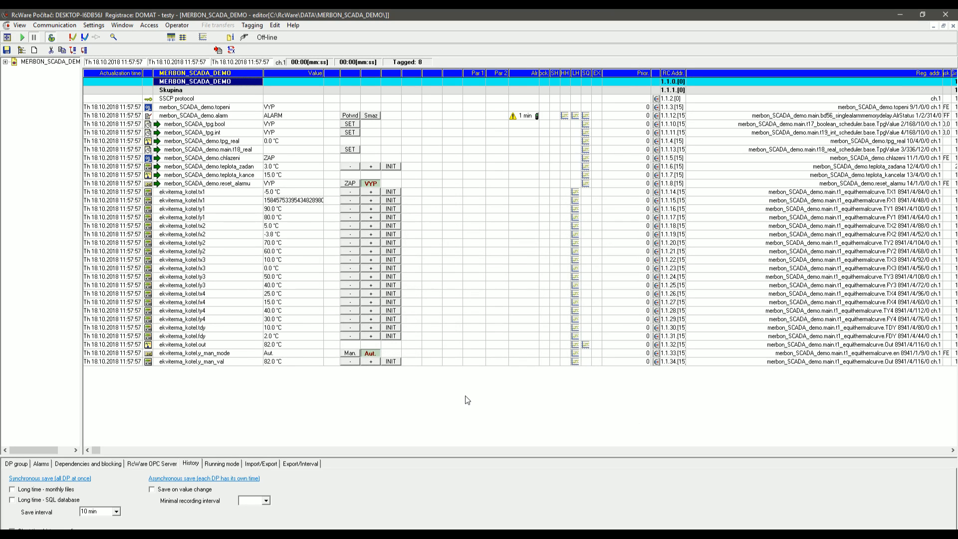
{"action": "left_click", "coordinate": [275, 26]}
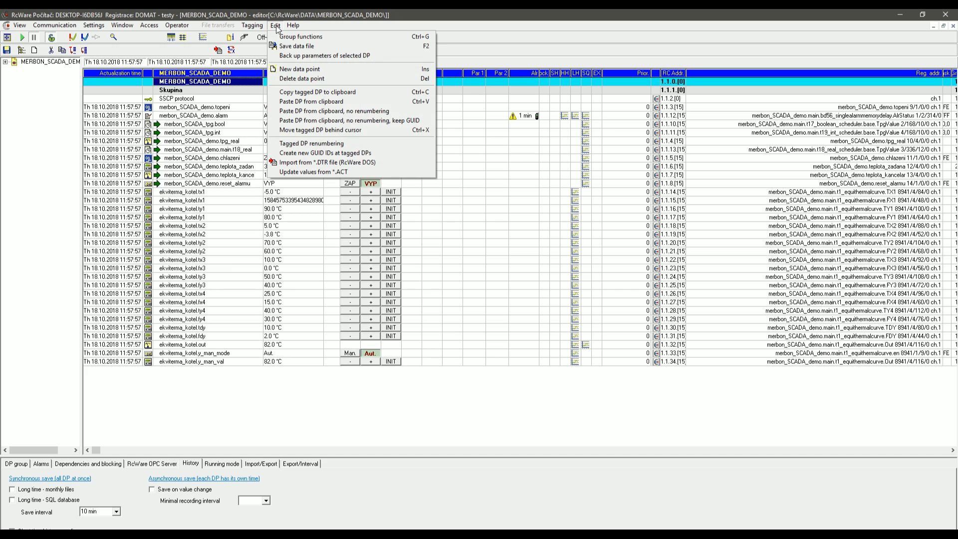
{"action": "left_click", "coordinate": [302, 43]}
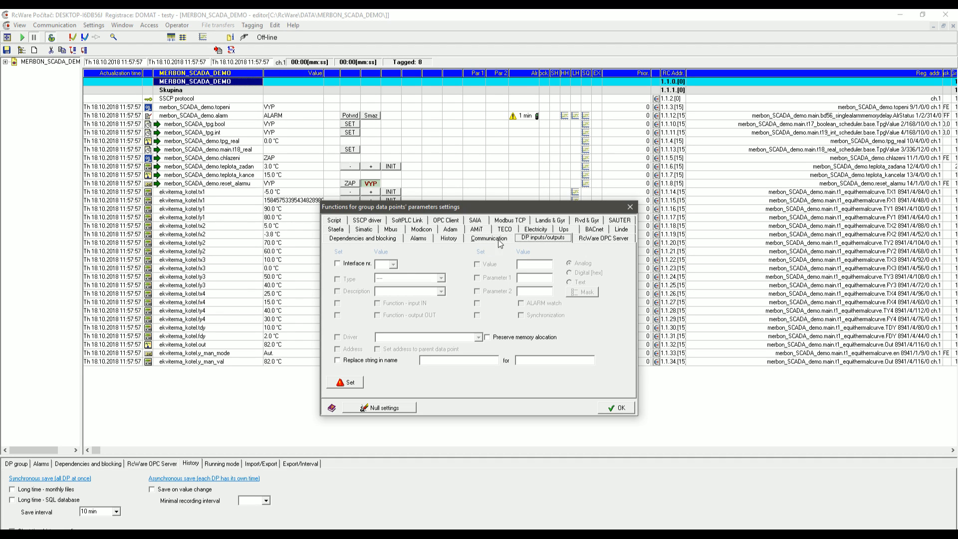
Apply long-term file history to the tagged points, save with the data point check, open SCADA2 Export.
{"action": "left_click", "coordinate": [449, 238]}
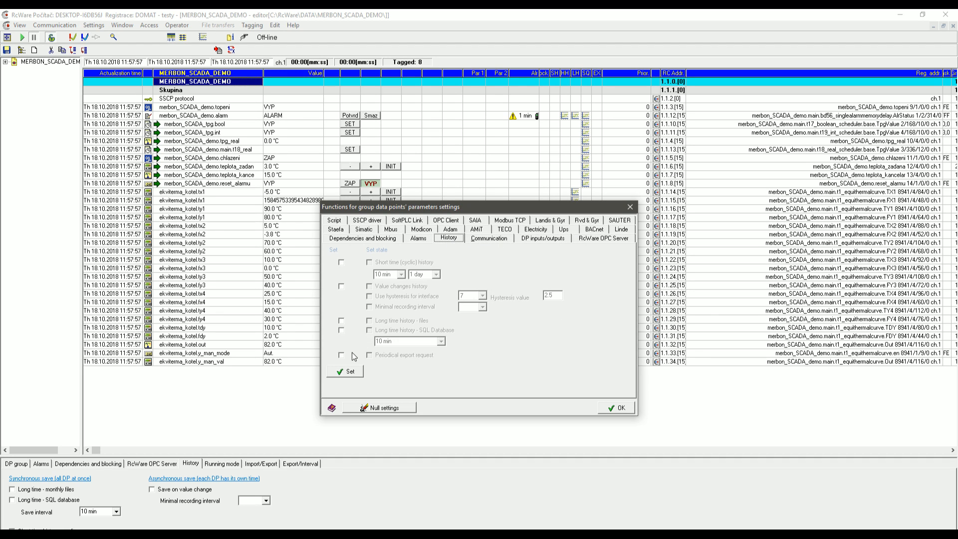
{"action": "left_click", "coordinate": [341, 321]}
{"action": "left_click", "coordinate": [370, 321]}
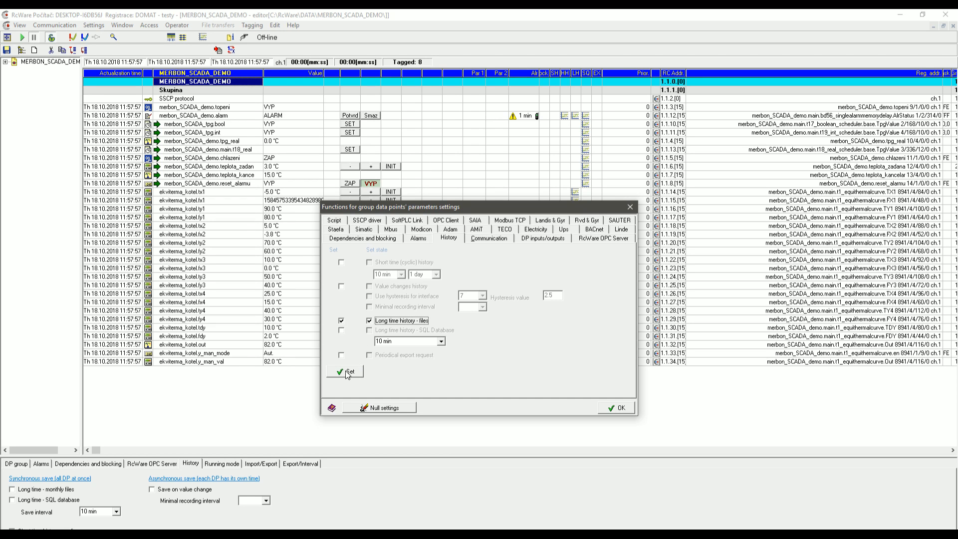
{"action": "left_click", "coordinate": [346, 372]}
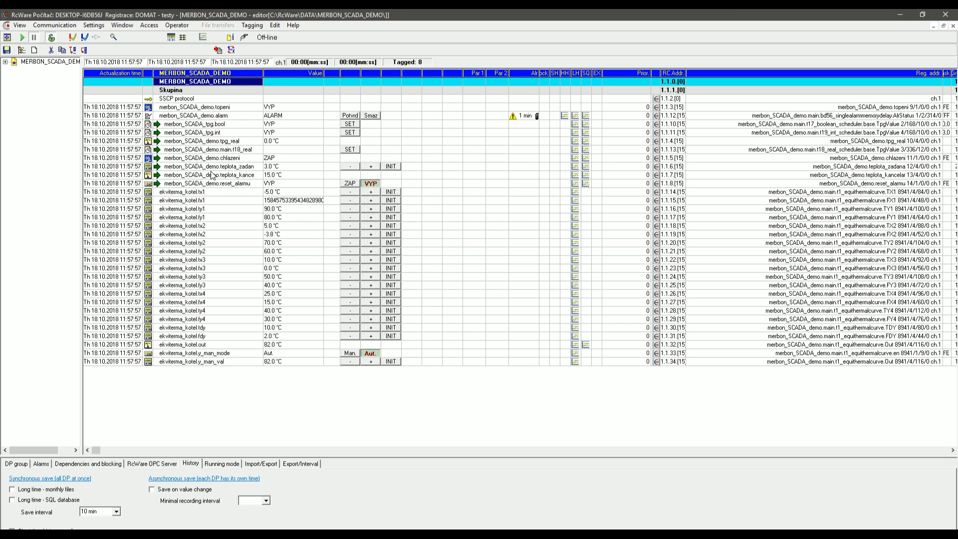
{"action": "left_click", "coordinate": [51, 37]}
{"action": "left_click", "coordinate": [458, 323]}
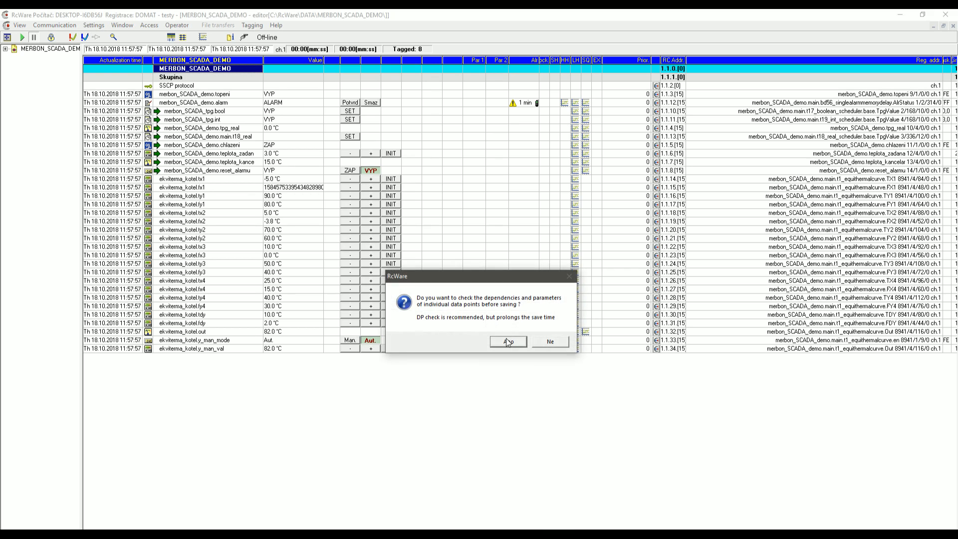
{"action": "left_click", "coordinate": [506, 341]}
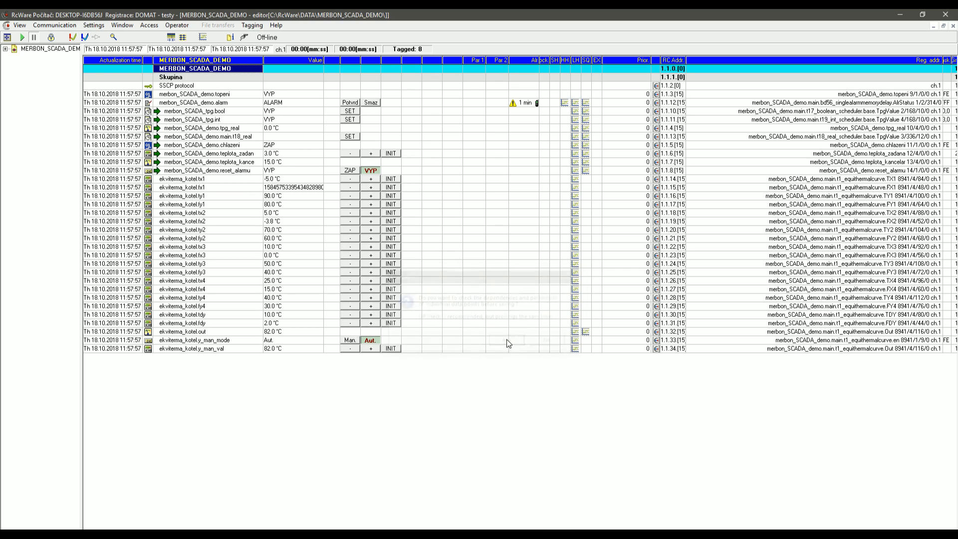
{"action": "left_click", "coordinate": [93, 25]}
{"action": "left_click", "coordinate": [109, 102]}
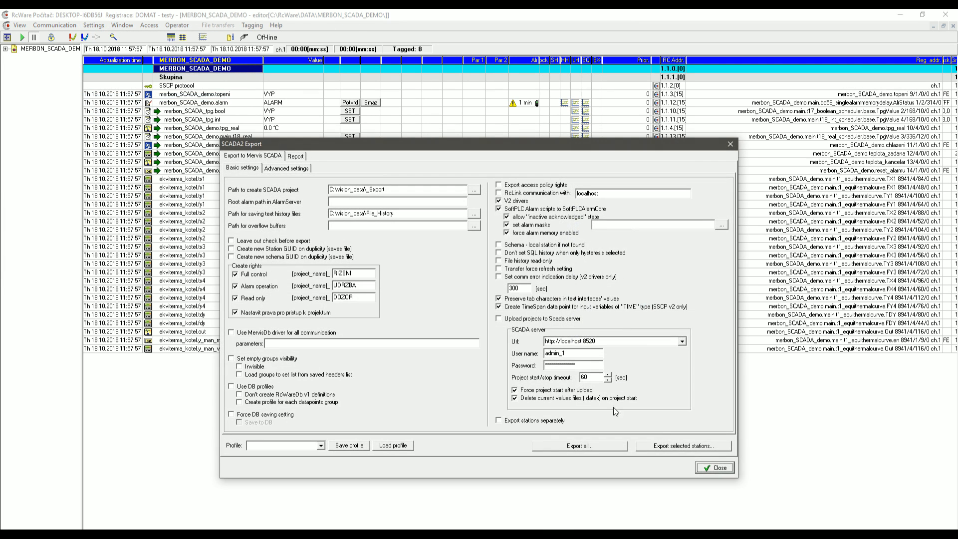
Export the MERBON_SCADA_DEMO station in VisionProxy format and close the converter console.
{"action": "left_click", "coordinate": [679, 445]}
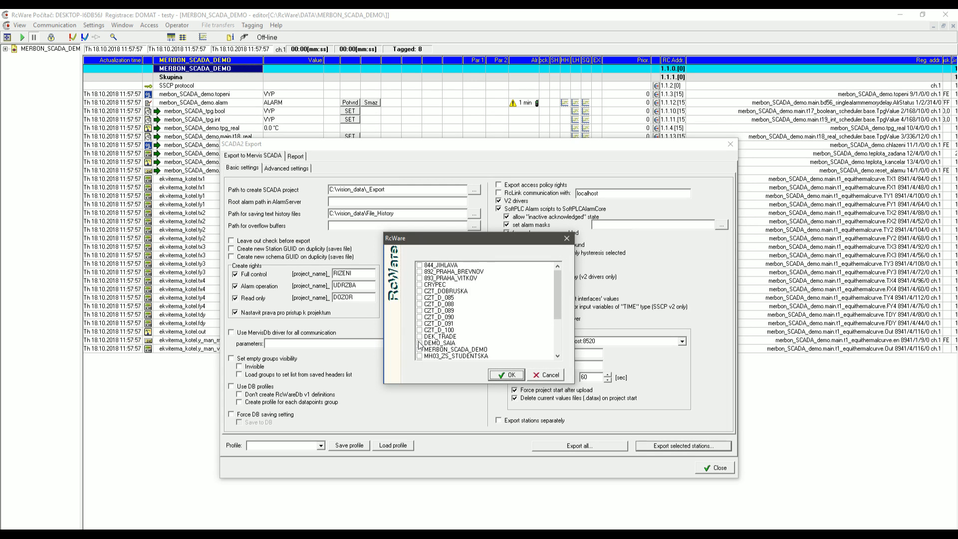
{"action": "left_click", "coordinate": [420, 343]}
{"action": "left_click", "coordinate": [420, 349]}
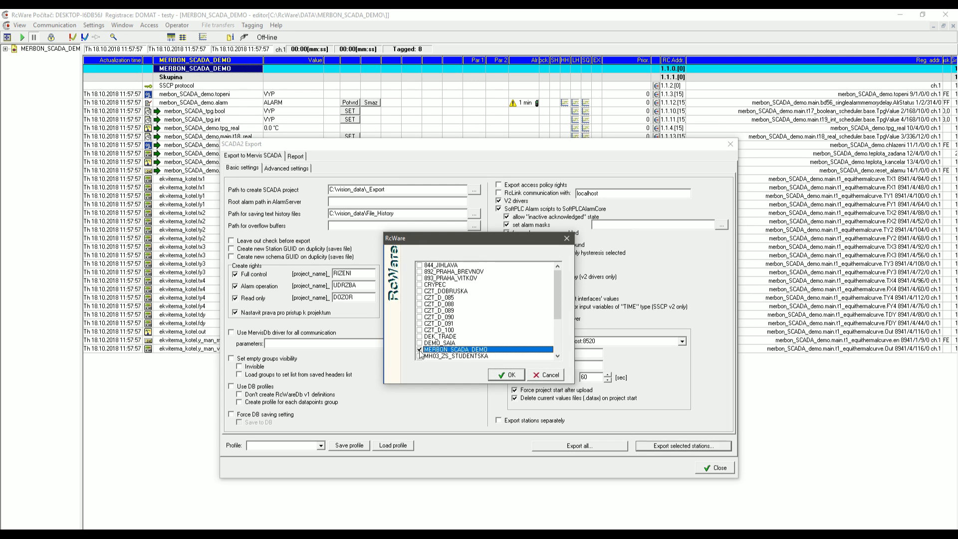
{"action": "left_click", "coordinate": [506, 375]}
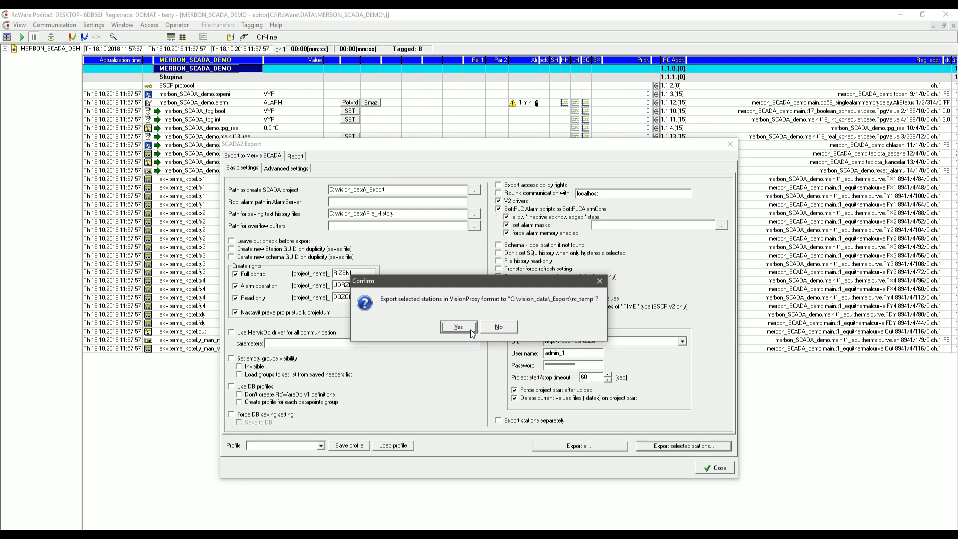
{"action": "left_click", "coordinate": [458, 327]}
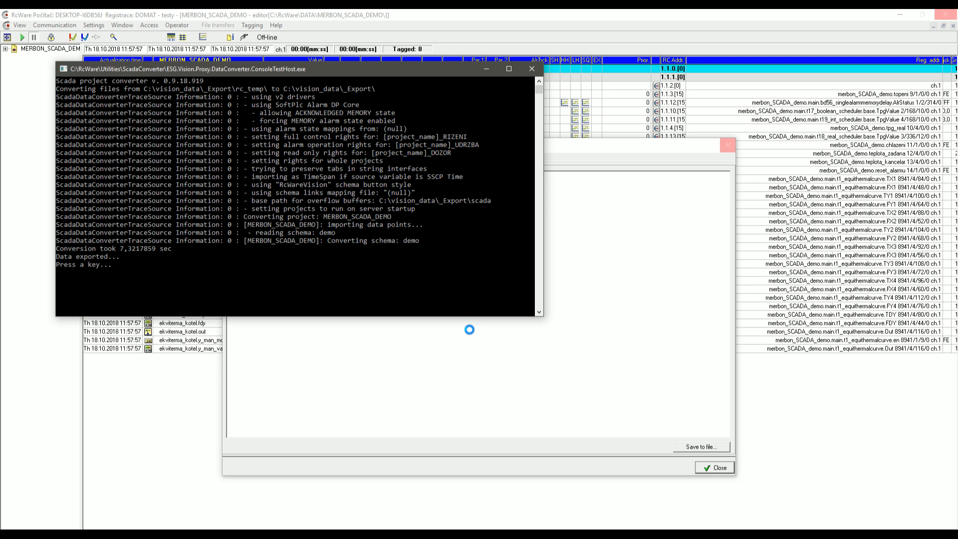
{"action": "key", "text": "Return"}
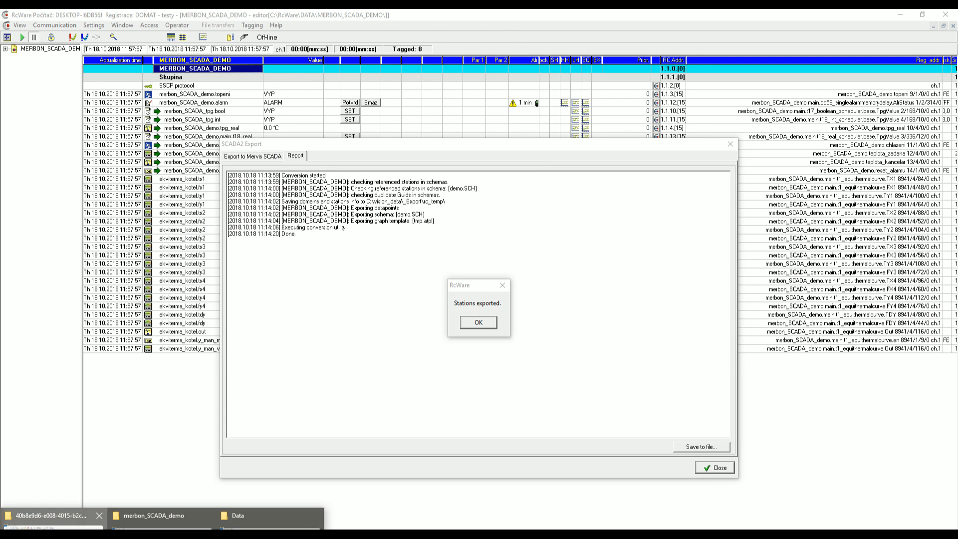
Bring File Explorer forward and go back to the vision_data folder.
{"action": "left_click", "coordinate": [53, 525]}
{"action": "left_click", "coordinate": [371, 262]}
{"action": "key", "text": "alt+Left"}
{"action": "key", "text": "alt+Left"}
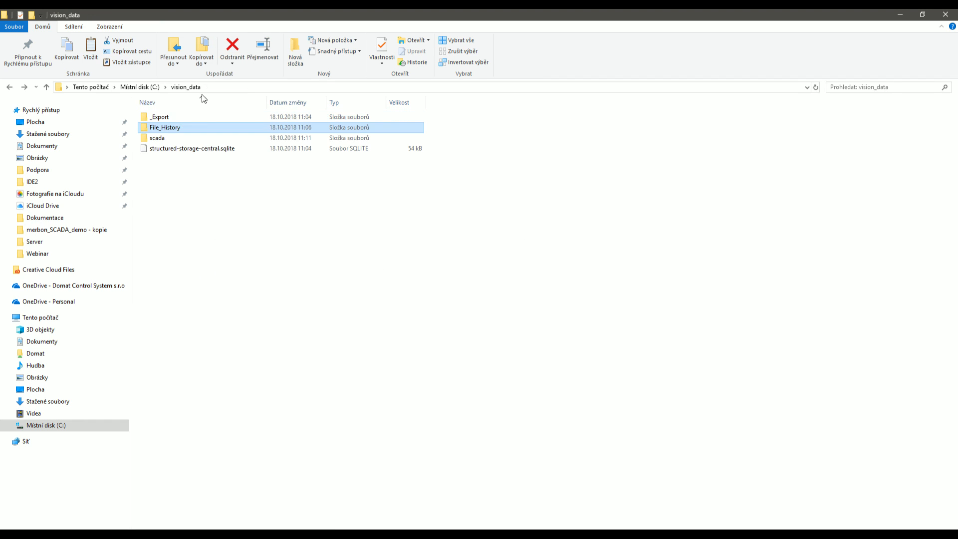
Browse into _Export\scada\projects to view the freshly exported project folder.
{"action": "double_click", "coordinate": [175, 120]}
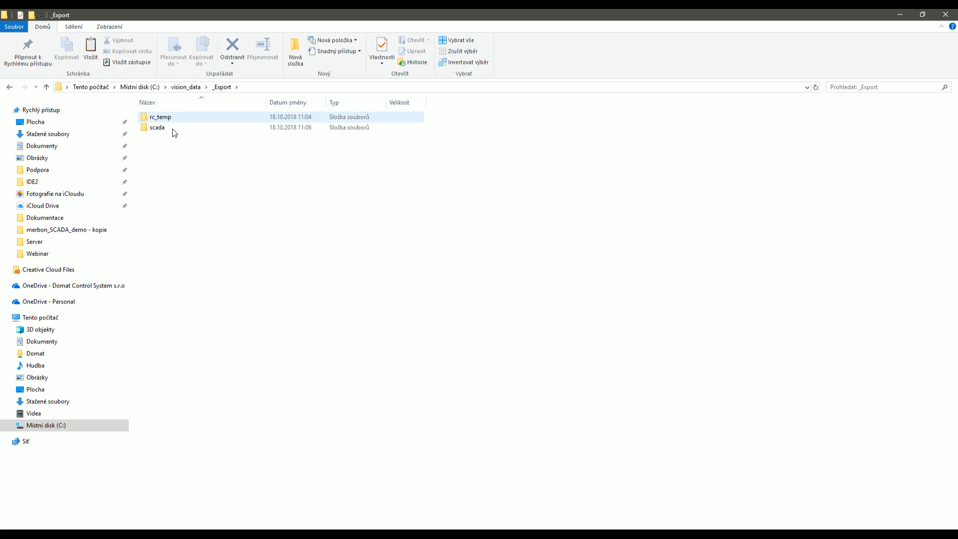
{"action": "left_click", "coordinate": [172, 129]}
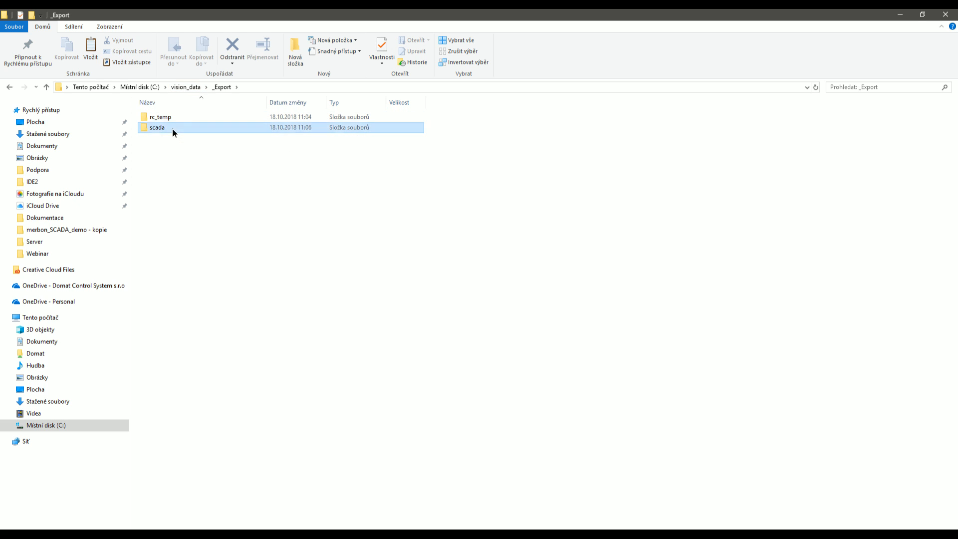
{"action": "double_click", "coordinate": [172, 128]}
{"action": "left_click", "coordinate": [186, 133]}
{"action": "double_click", "coordinate": [196, 136]}
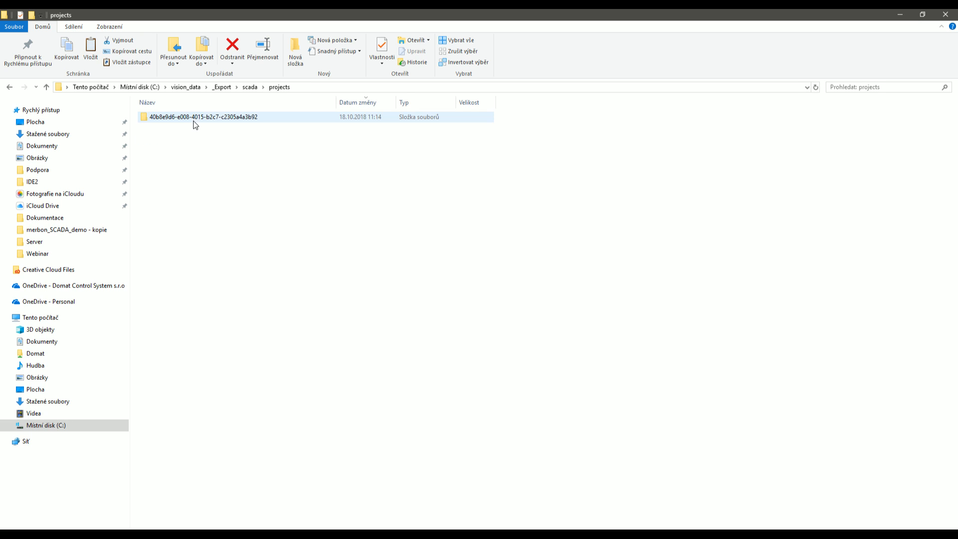
Go back up, open vision_data\scada\projects, and switch to the Merbon services window.
{"action": "left_click", "coordinate": [222, 87]}
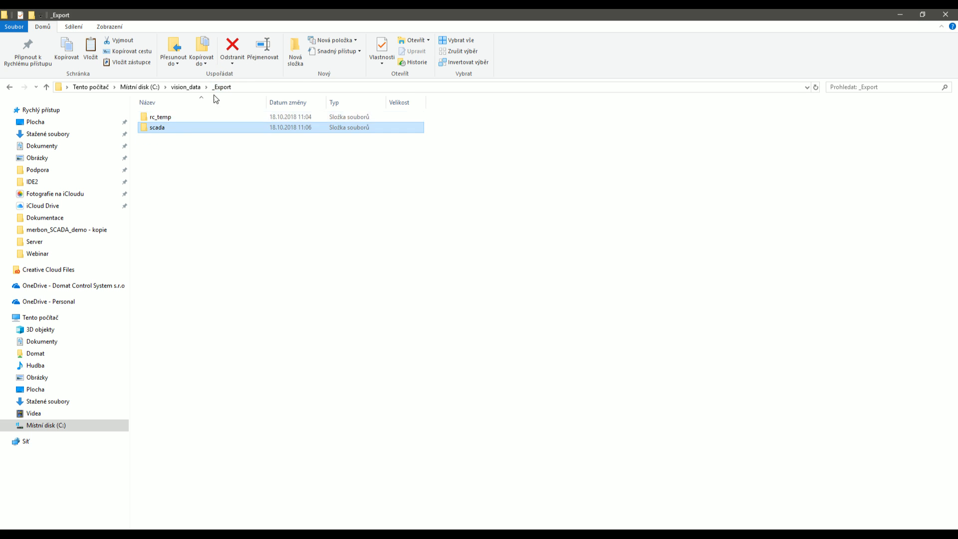
{"action": "left_click", "coordinate": [195, 86]}
{"action": "double_click", "coordinate": [173, 121]}
{"action": "double_click", "coordinate": [174, 126]}
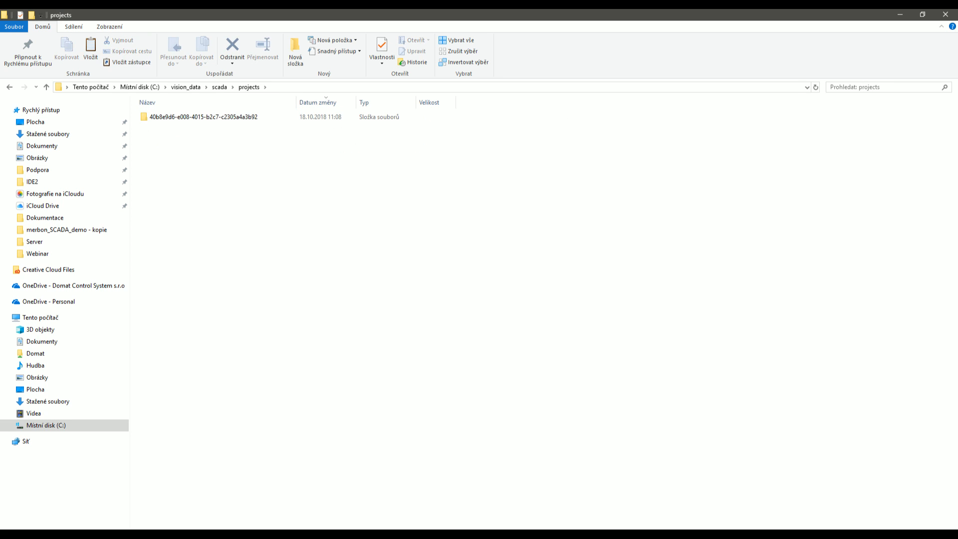
{"action": "key", "text": "alt+Tab"}
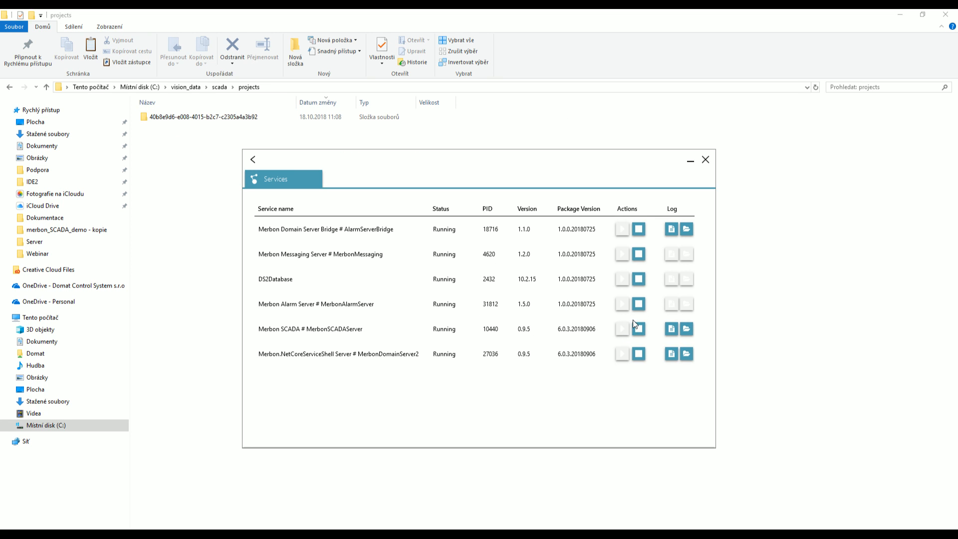
Stop the Merbon SCADA service, delete the project's .datax file, restart it, and return to the browser.
{"action": "left_click", "coordinate": [191, 208]}
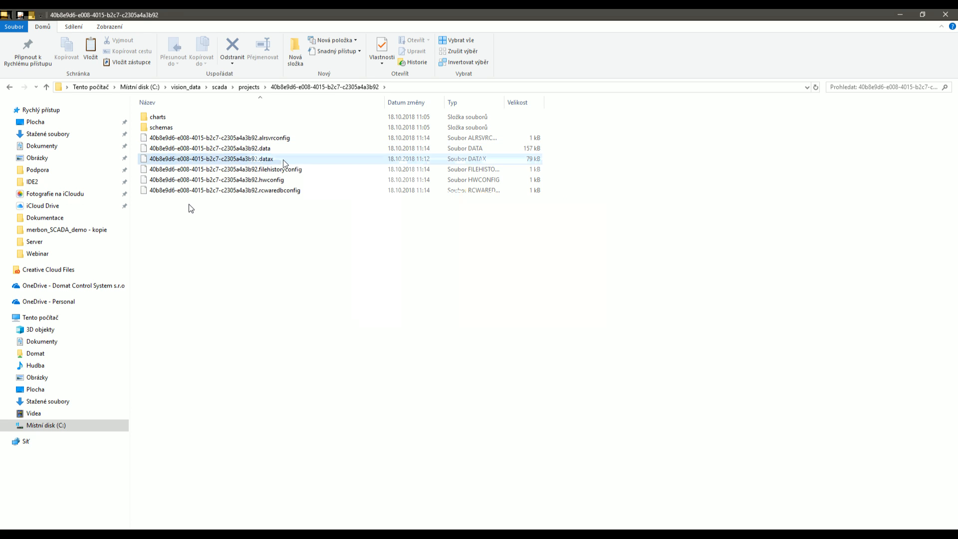
{"action": "key", "text": "Delete"}
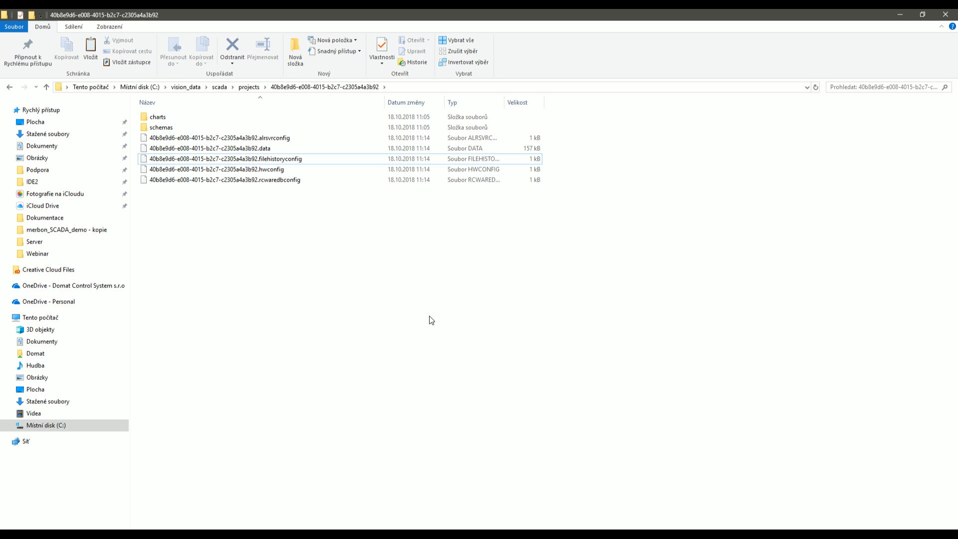
{"action": "left_click", "coordinate": [349, 536]}
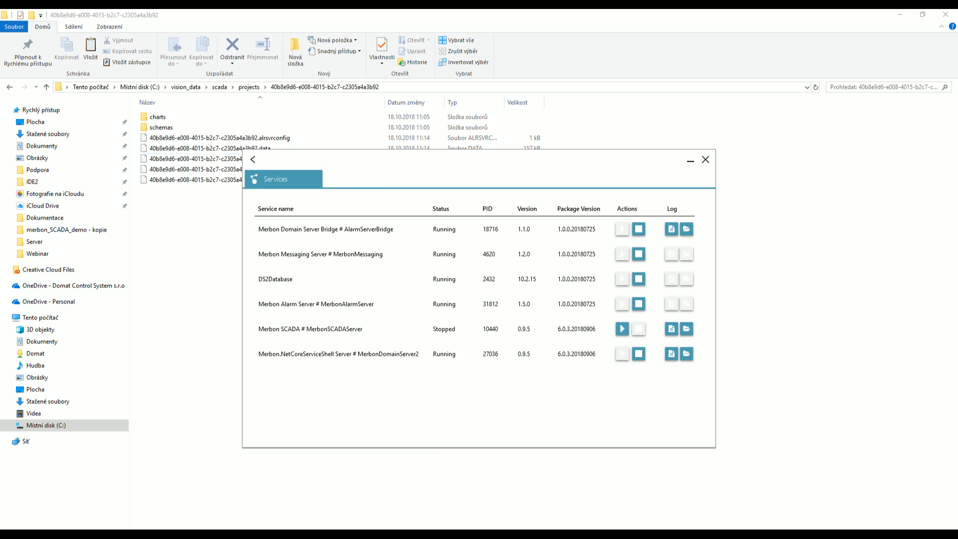
{"action": "left_click", "coordinate": [624, 327]}
{"action": "mouse_move", "coordinate": [139, 536]}
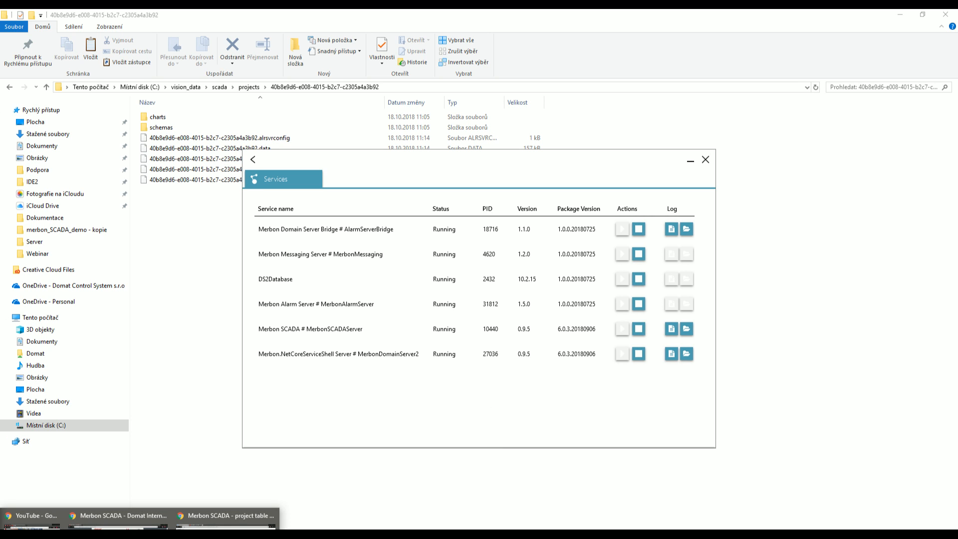
{"action": "left_click", "coordinate": [226, 518]}
Log out and log back into Merbon SCADA with the user account and password.
{"action": "left_click", "coordinate": [948, 74]}
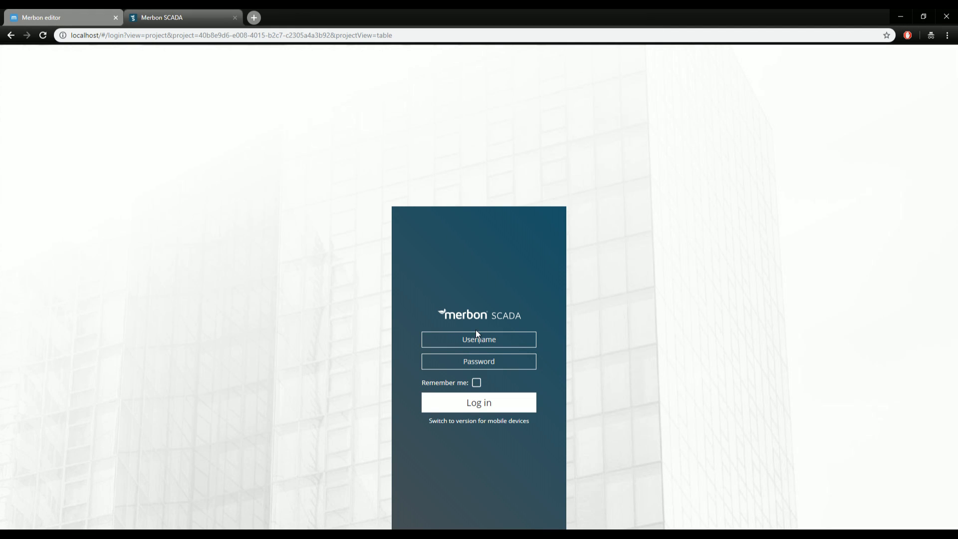
{"action": "left_click", "coordinate": [476, 335]}
{"action": "type", "text": "user"}
{"action": "key", "text": "Tab"}
{"action": "type", "text": "•••••••••••••"}
{"action": "type", "text": "•••"}
{"action": "left_click", "coordinate": [489, 407]}
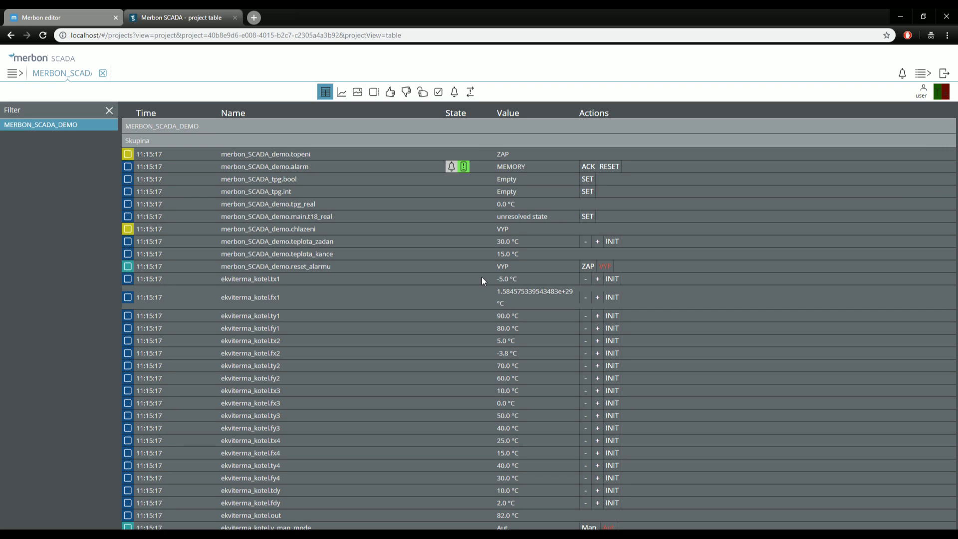
Check MERBON_SCADA_DEMO in schema, graph and table views at 100%, then open the AllUsers group.
{"action": "left_click", "coordinate": [357, 92]}
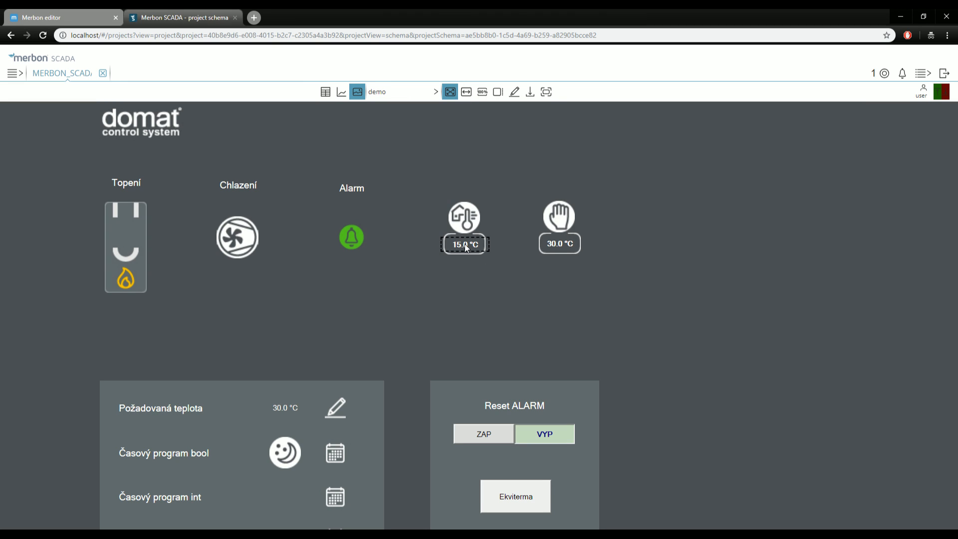
{"action": "left_click", "coordinate": [342, 94]}
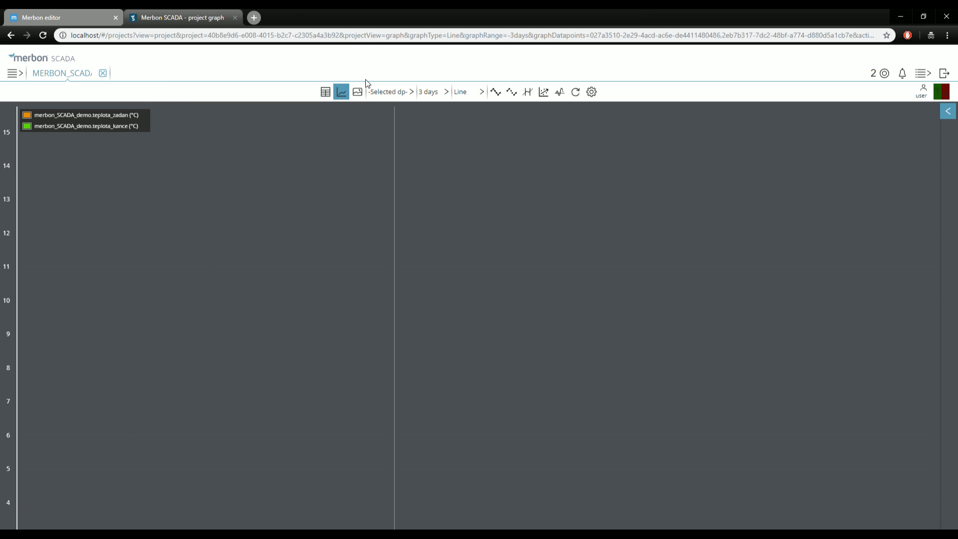
{"action": "left_click", "coordinate": [357, 92]}
{"action": "left_click", "coordinate": [327, 95]}
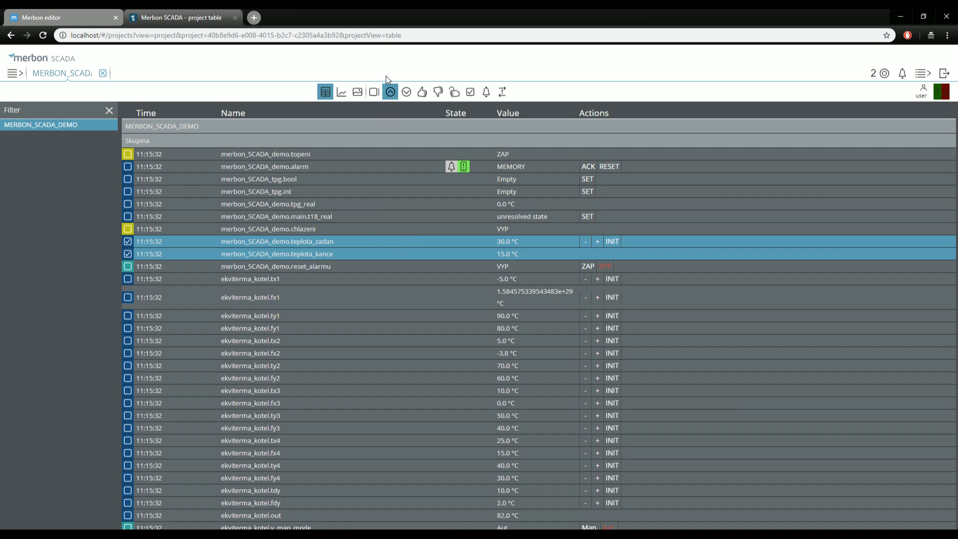
{"action": "left_click", "coordinate": [360, 93]}
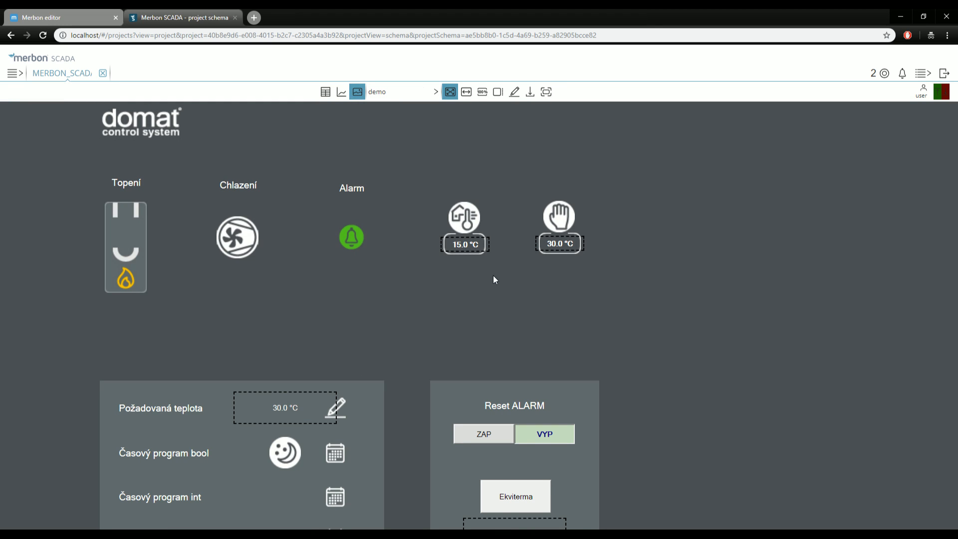
{"action": "left_click", "coordinate": [482, 92]}
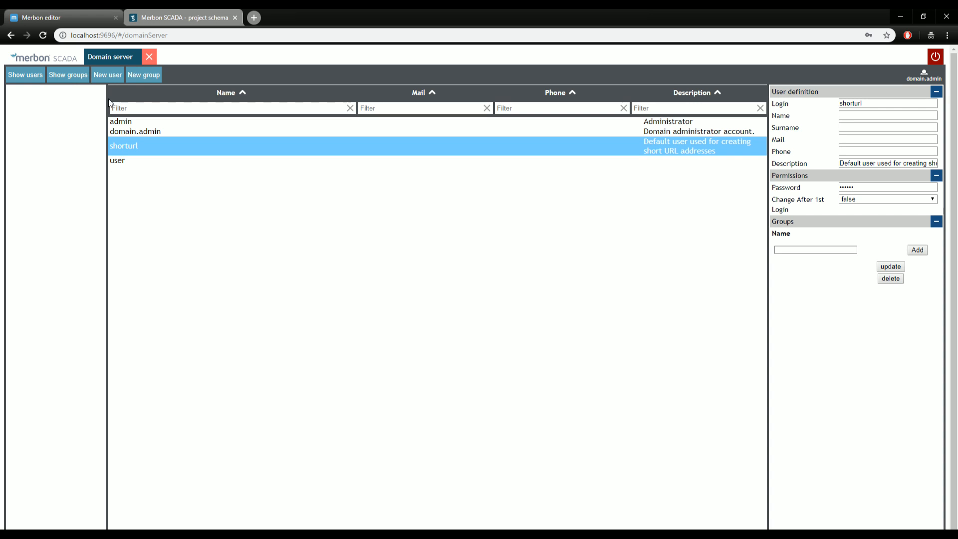
{"action": "left_click", "coordinate": [68, 75]}
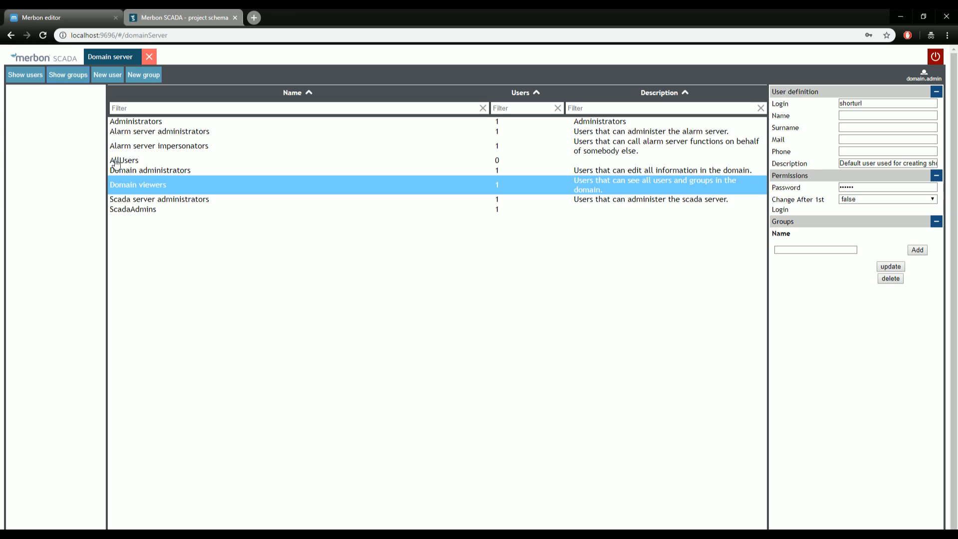
{"action": "left_click", "coordinate": [141, 161]}
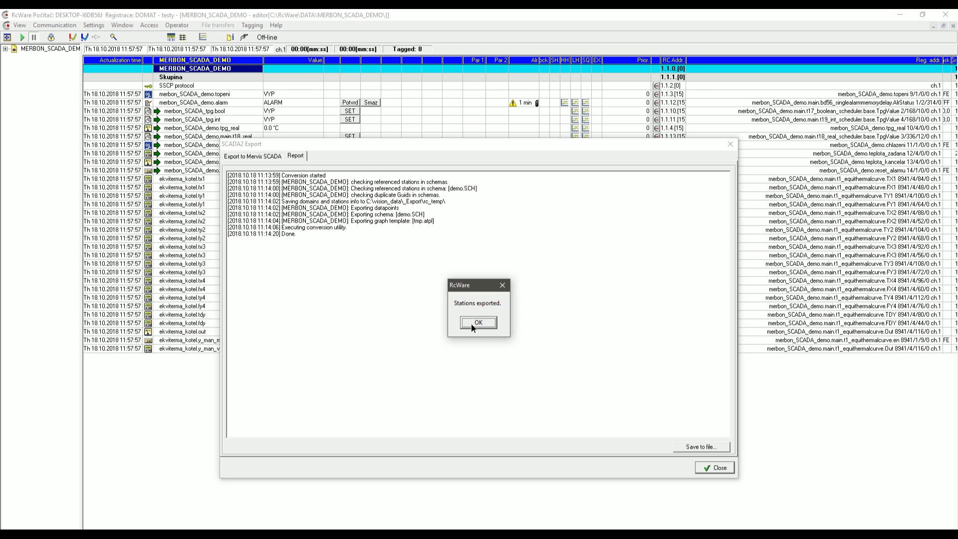
Dismiss the stations exported message, close SCADA2 Export, and reopen it from Settings.
{"action": "left_click", "coordinate": [469, 325]}
{"action": "left_click", "coordinate": [730, 145]}
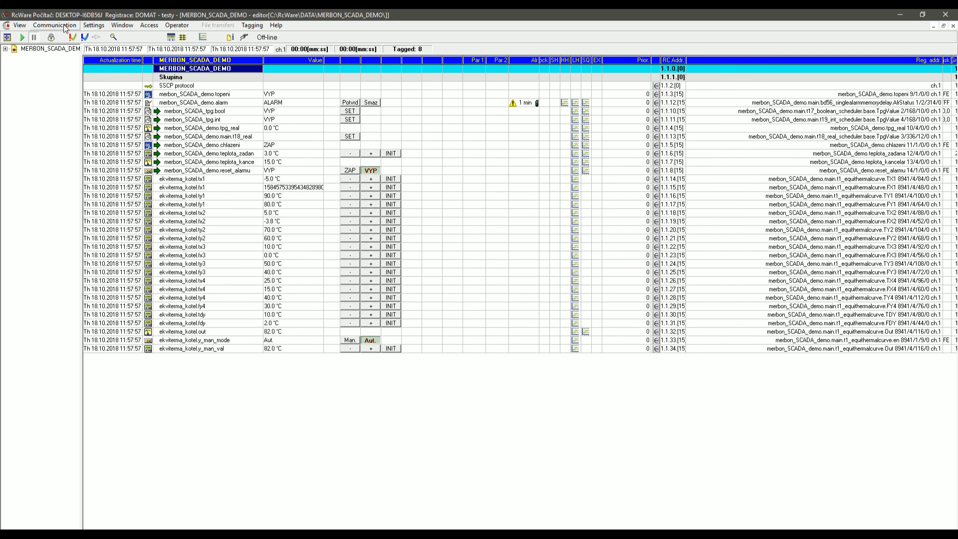
{"action": "left_click", "coordinate": [91, 26]}
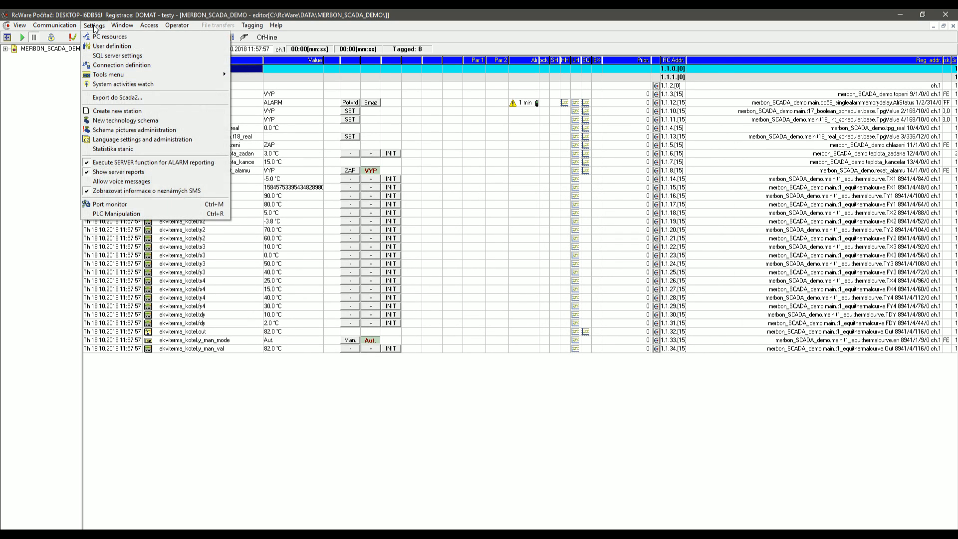
{"action": "left_click", "coordinate": [117, 98]}
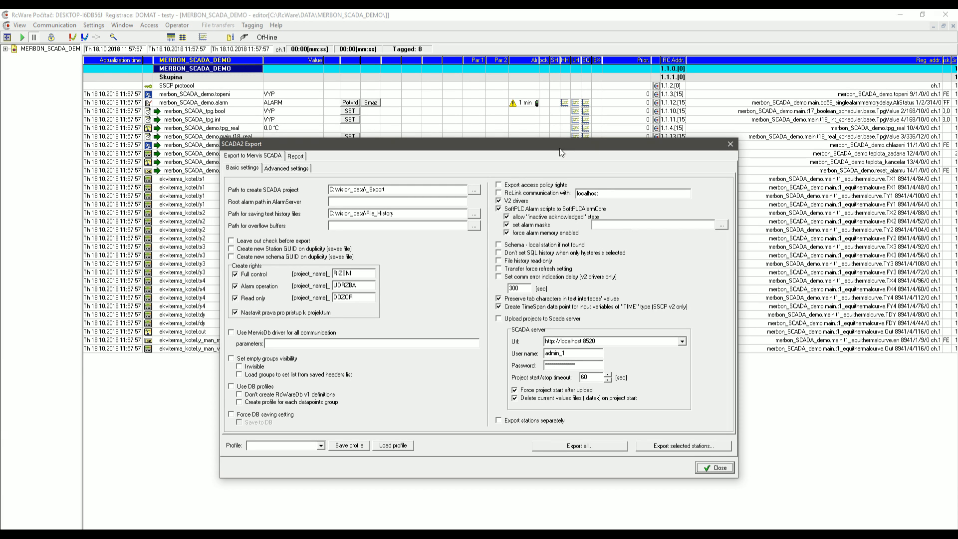
Review the access policy rights including full-control name RIZENI, close without exporting, return to the browser.
{"action": "left_click", "coordinate": [500, 189]}
{"action": "double_click", "coordinate": [363, 273]}
{"action": "left_click", "coordinate": [730, 145]}
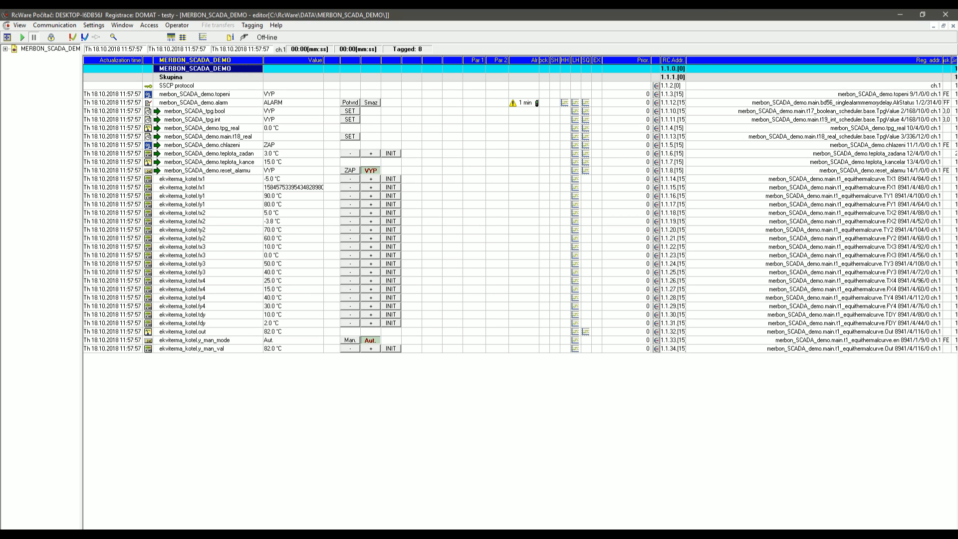
{"action": "left_click", "coordinate": [225, 520]}
Show the project's data points as a live-value table in Merbon SCADA, then return to RcWare.
{"action": "left_click", "coordinate": [181, 16]}
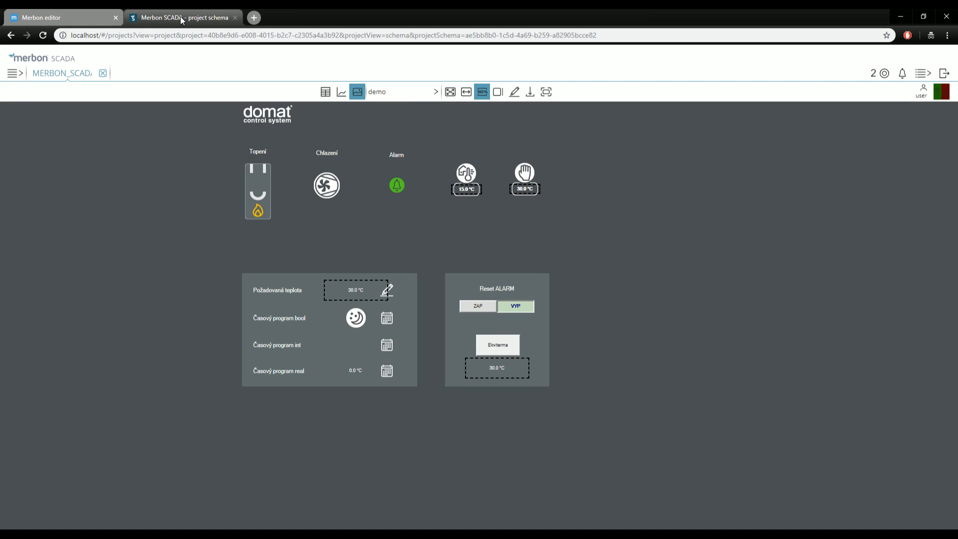
{"action": "left_click", "coordinate": [342, 93]}
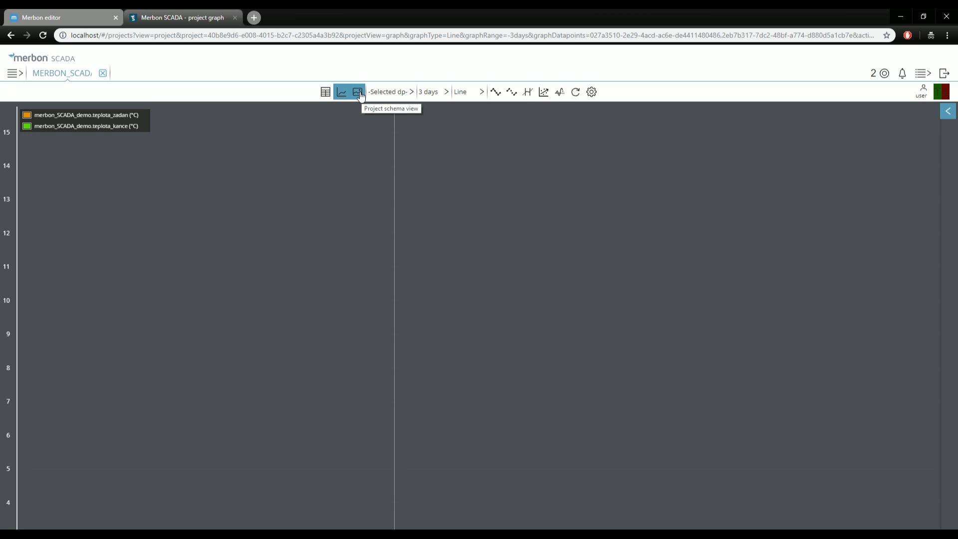
{"action": "left_click", "coordinate": [357, 93]}
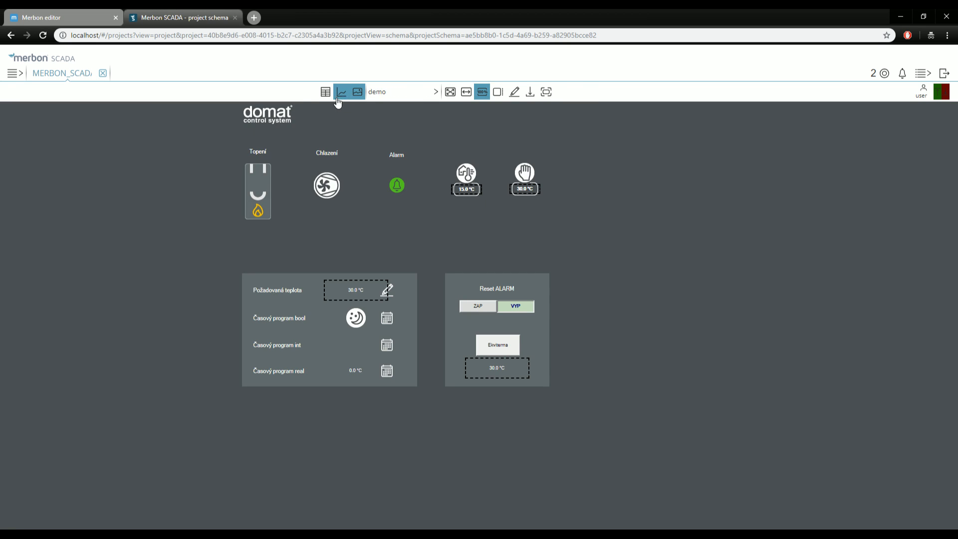
{"action": "left_click", "coordinate": [325, 93]}
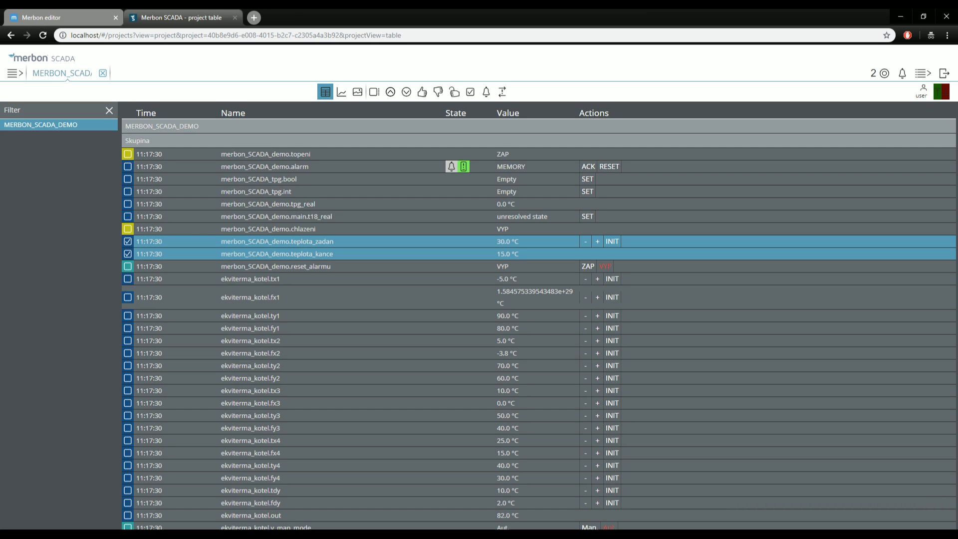
{"action": "left_click", "coordinate": [355, 534]}
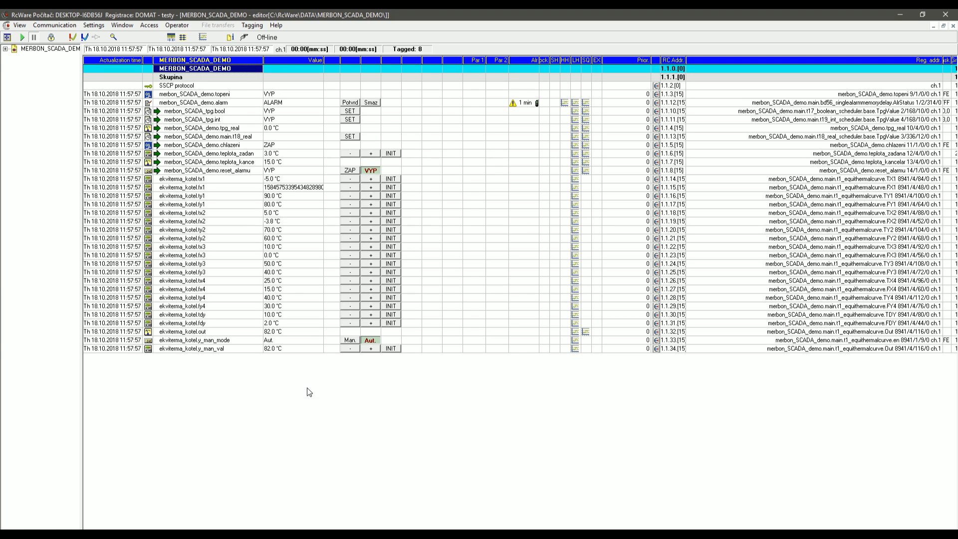
Select ekviterma_kotel.tx1 and open Back up parameters of selected DP with 'all stations' unchecked.
{"action": "left_click", "coordinate": [174, 112]}
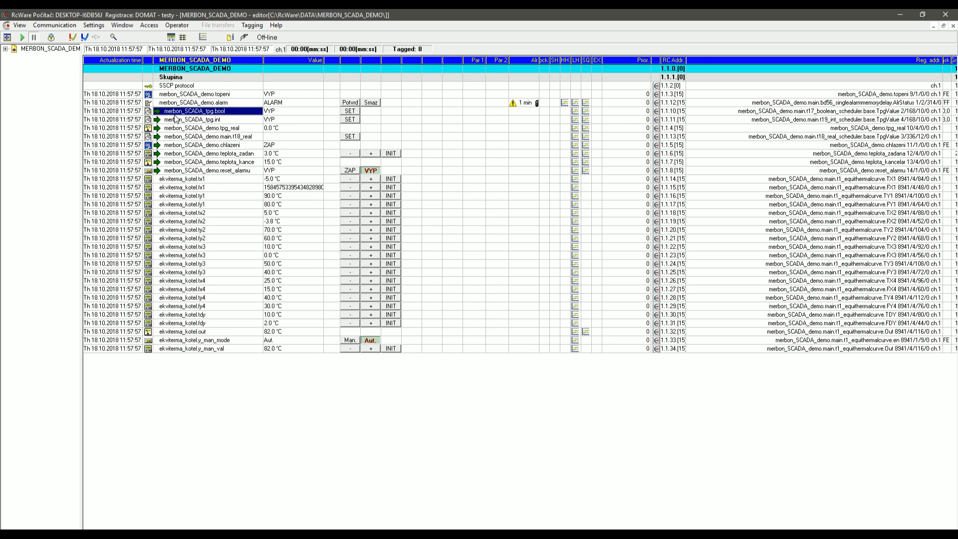
{"action": "key", "text": "Down"}
{"action": "key", "text": "Down"}
{"action": "key", "text": "Down"}
{"action": "key", "text": "Down"}
{"action": "key", "text": "Down"}
{"action": "key", "text": "Down"}
{"action": "key", "text": "Down"}
{"action": "key", "text": "Down"}
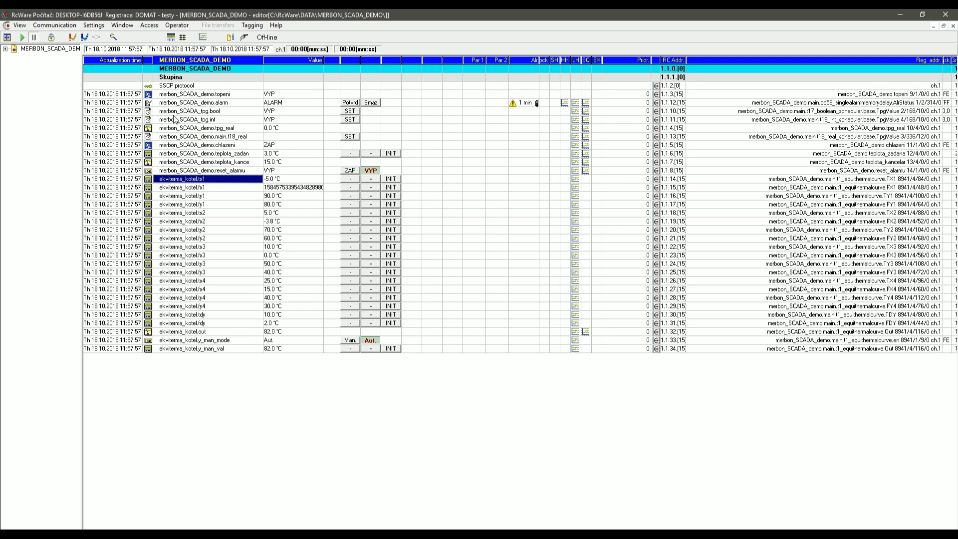
{"action": "left_click", "coordinate": [51, 38]}
{"action": "left_click", "coordinate": [275, 26]}
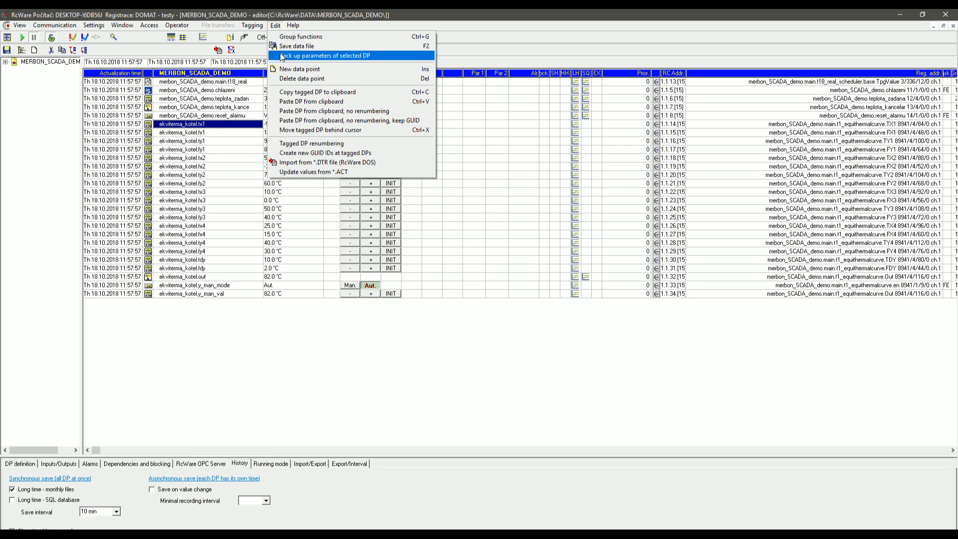
{"action": "left_click", "coordinate": [319, 56]}
{"action": "left_click", "coordinate": [714, 162]}
{"action": "left_click", "coordinate": [276, 26]}
{"action": "left_click", "coordinate": [278, 56]}
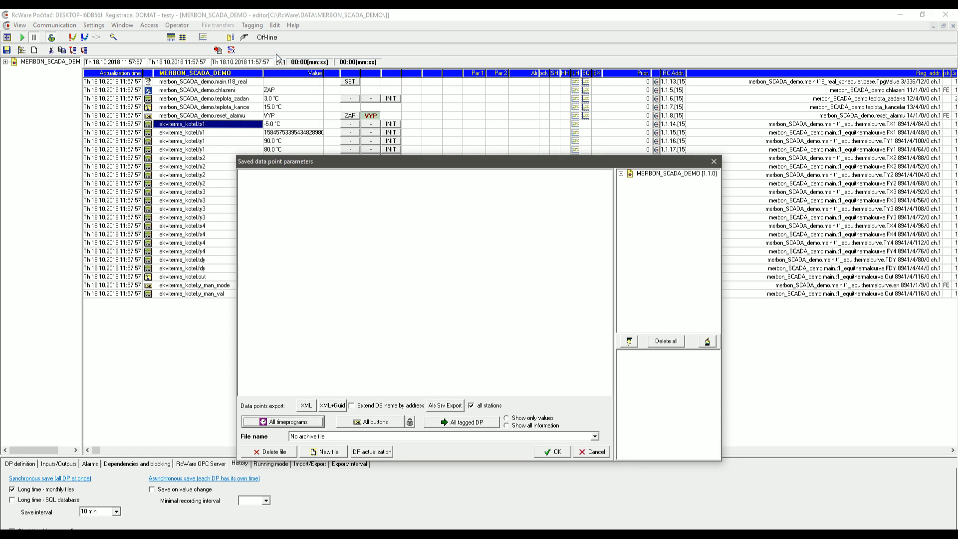
{"action": "left_click", "coordinate": [472, 406]}
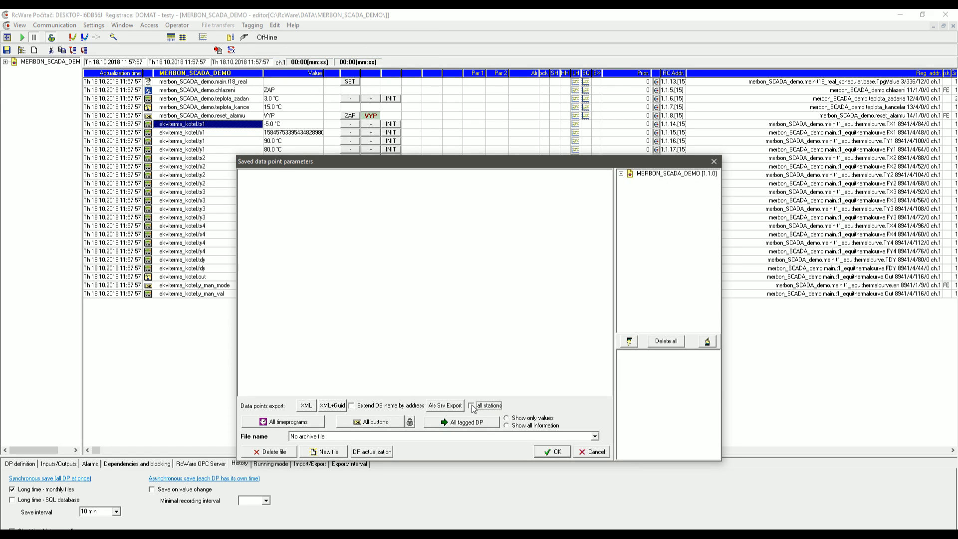
Open the Als Srv Export alarm importer and log in with the domain administrator account and password.
{"action": "left_click", "coordinate": [444, 406]}
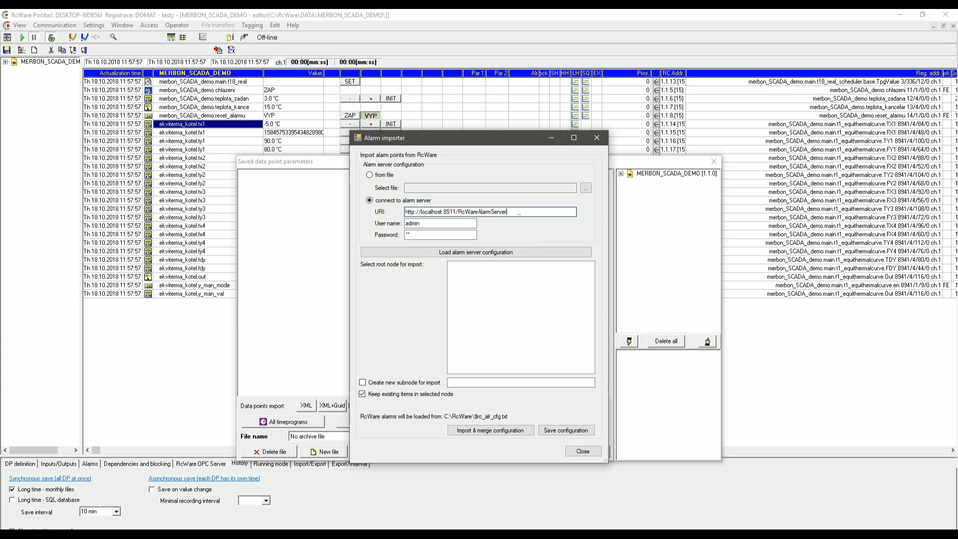
{"action": "left_click_drag", "start_coordinate": [517, 214], "coordinate": [407, 212]}
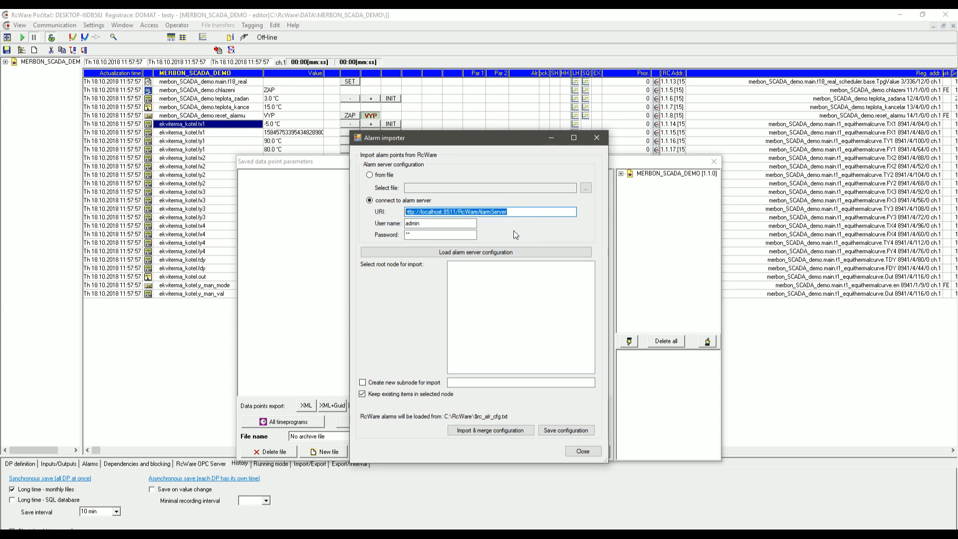
{"action": "left_click", "coordinate": [530, 210]}
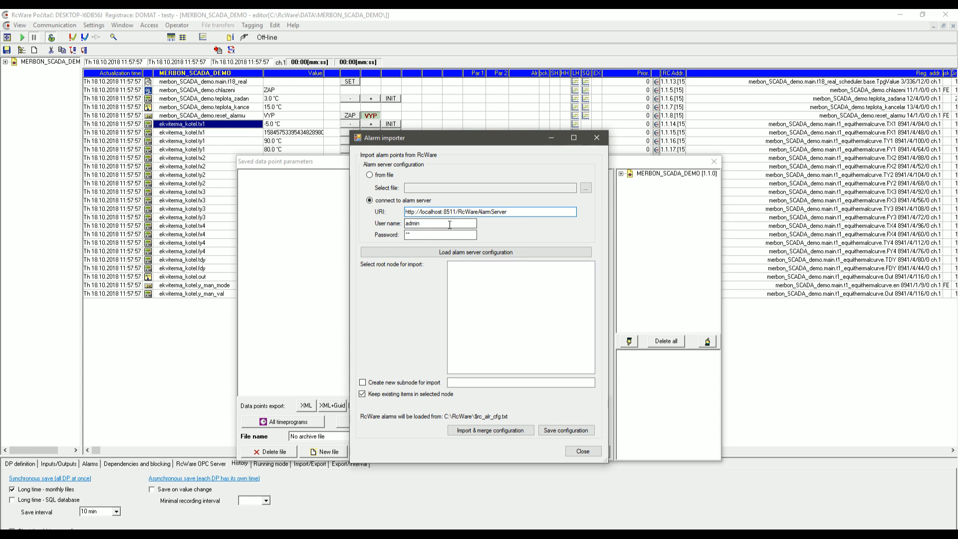
{"action": "left_click_drag", "start_coordinate": [422, 223], "coordinate": [378, 236]}
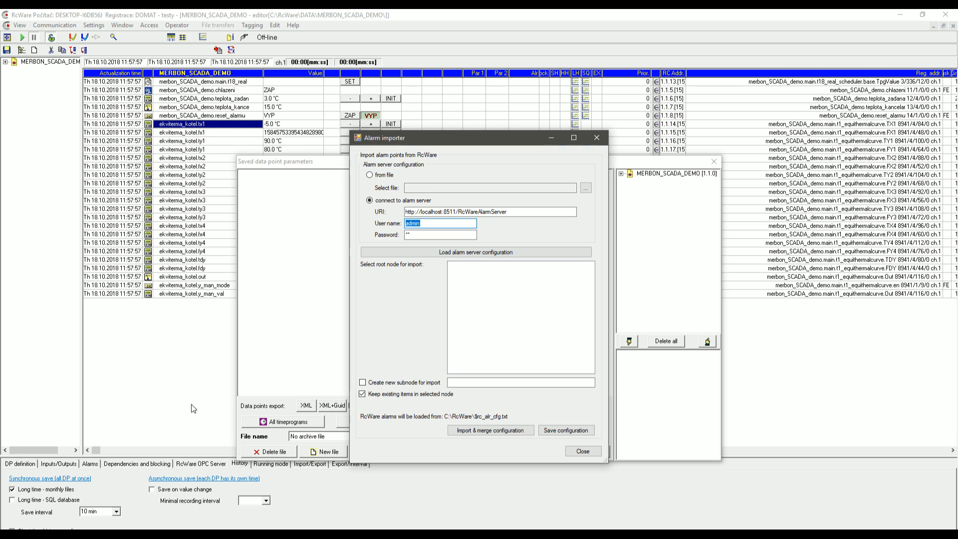
{"action": "type", "text": "domain.admin"}
{"action": "key", "text": "Tab"}
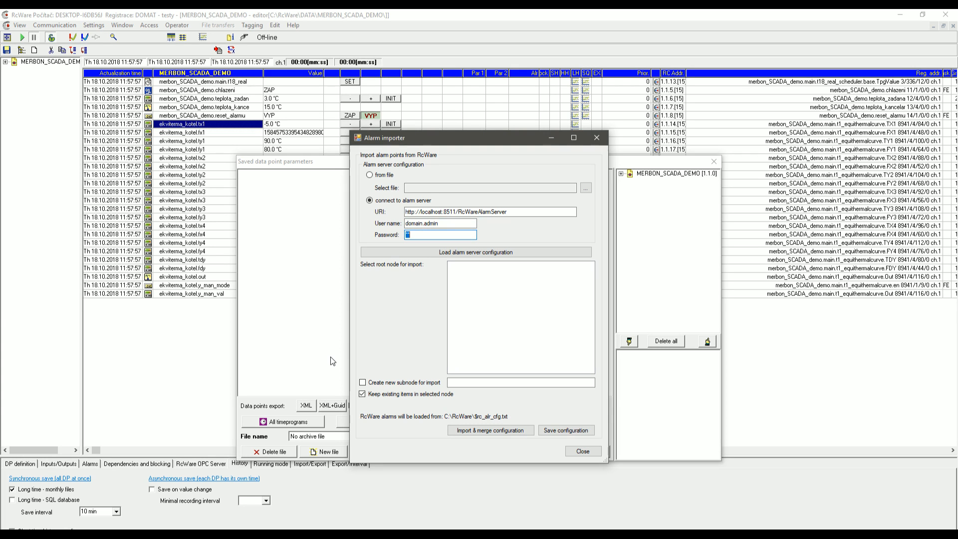
{"action": "type", "text": "***********"}
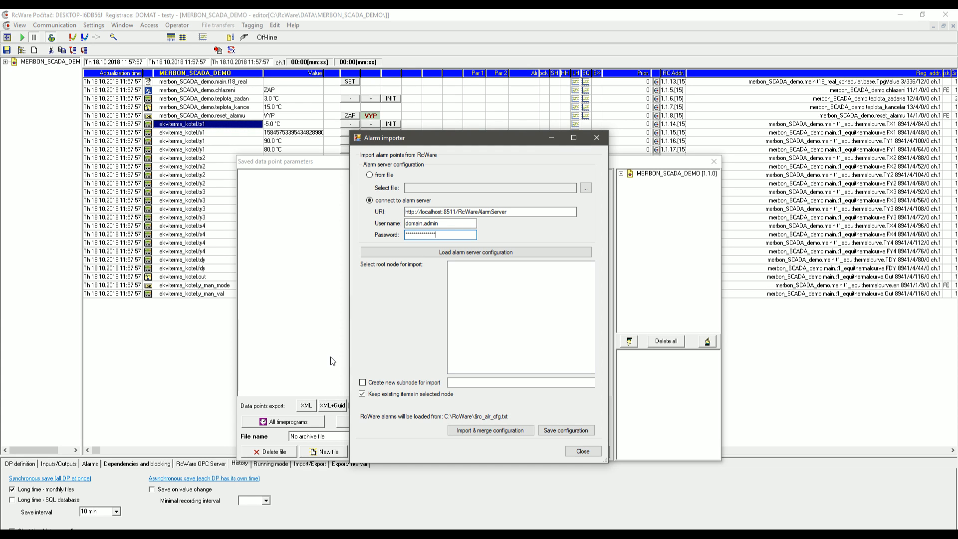
Load the alarm server configuration and import-merge the alarms into a new 'Webinar' subnode under '/'.
{"action": "left_click", "coordinate": [484, 253]}
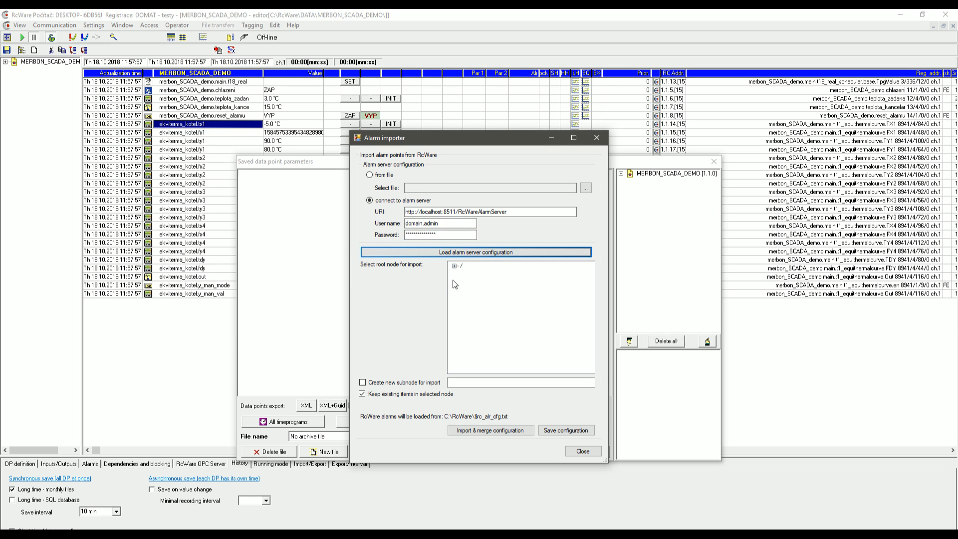
{"action": "left_click", "coordinate": [454, 266]}
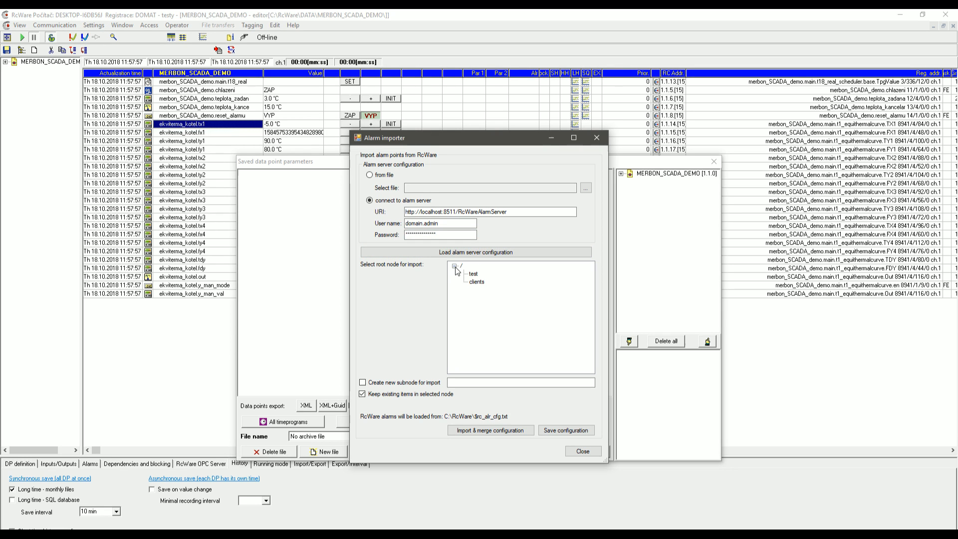
{"action": "left_click", "coordinate": [455, 267]}
{"action": "left_click", "coordinate": [462, 266]}
{"action": "left_click", "coordinate": [396, 385]}
{"action": "left_click", "coordinate": [457, 381]}
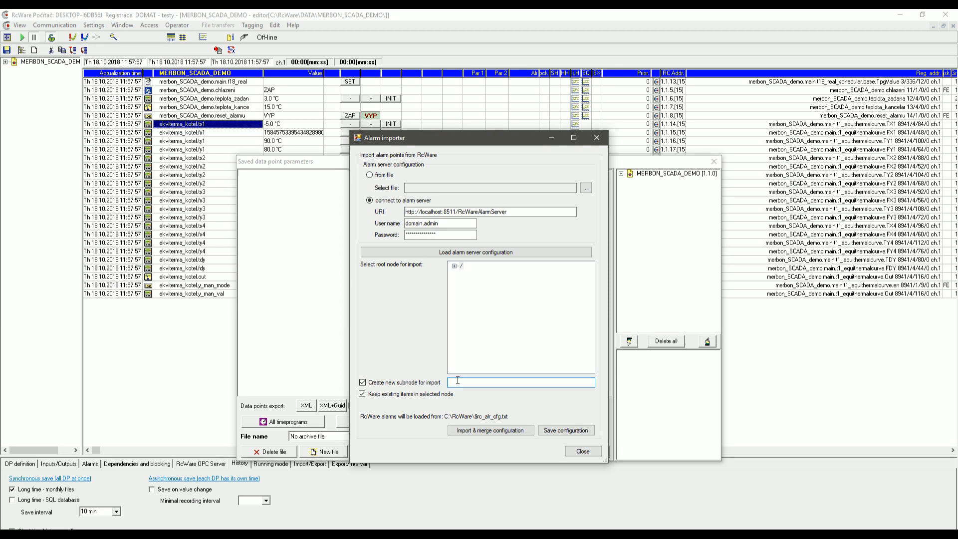
{"action": "type", "text": "Webinar"}
{"action": "left_click", "coordinate": [461, 267]}
{"action": "left_click", "coordinate": [469, 430]}
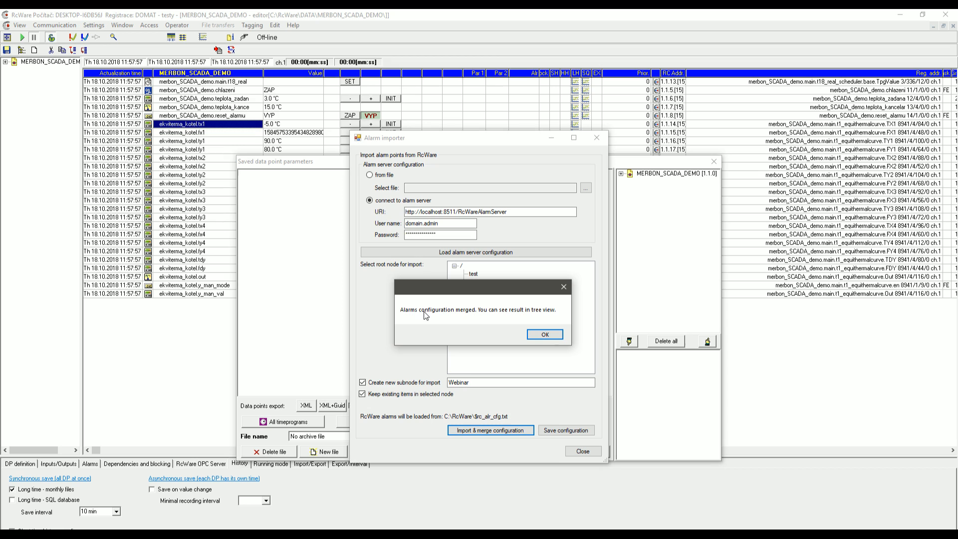
Dismiss the merge message and expand the Webinar tree to check the MERBON_SCADA_DEMO alarm point.
{"action": "left_click", "coordinate": [546, 334]}
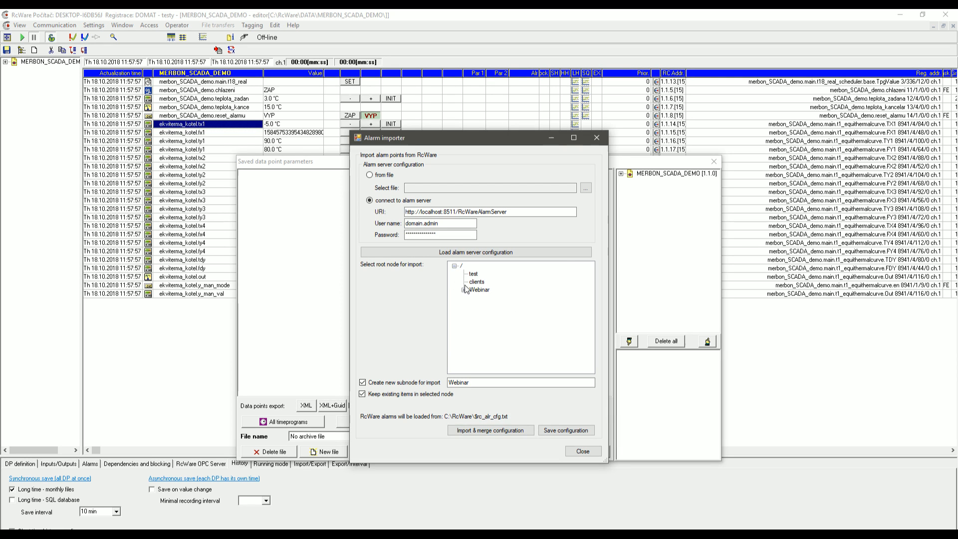
{"action": "double_click", "coordinate": [478, 290]}
{"action": "left_click", "coordinate": [474, 299]}
{"action": "left_click", "coordinate": [483, 306]}
{"action": "left_click", "coordinate": [490, 307]}
{"action": "left_click", "coordinate": [493, 314]}
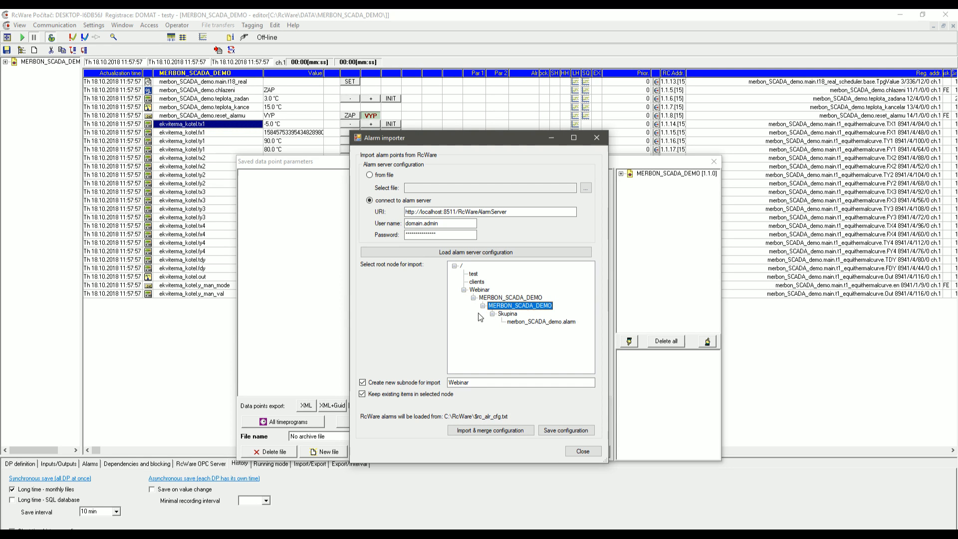
{"action": "left_click", "coordinate": [464, 290]}
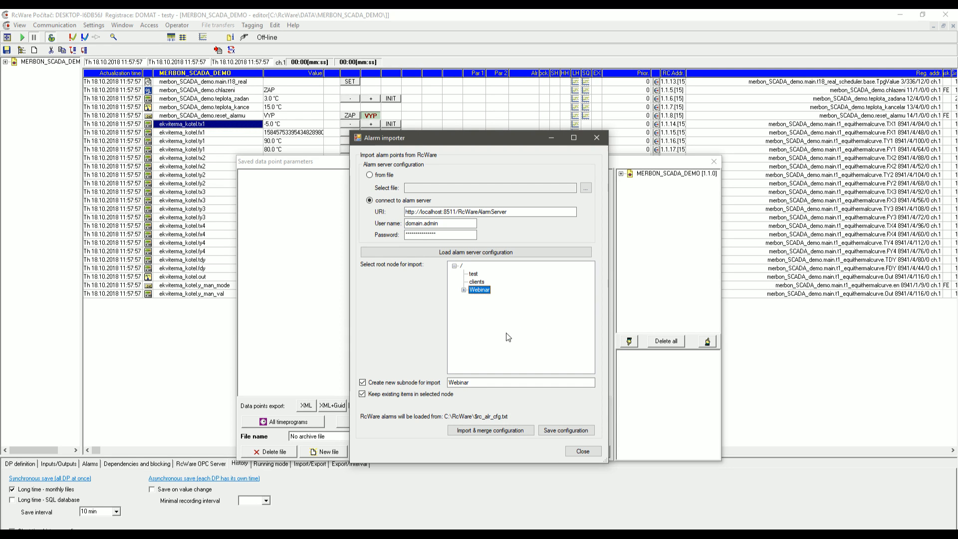
Attempt the Save configuration upload, answer Ano, dismiss the retrieval error, and go to the browser.
{"action": "left_click", "coordinate": [578, 431]}
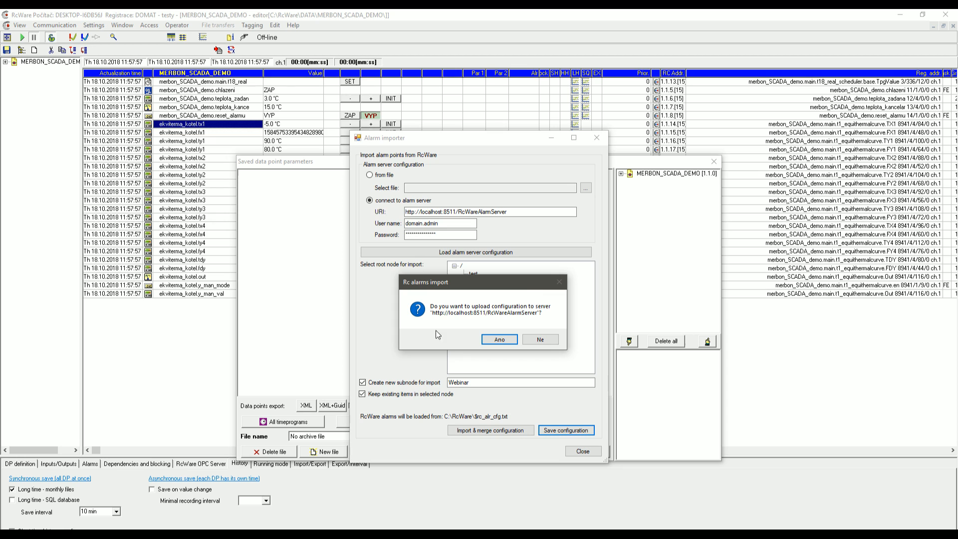
{"action": "left_click", "coordinate": [499, 339]}
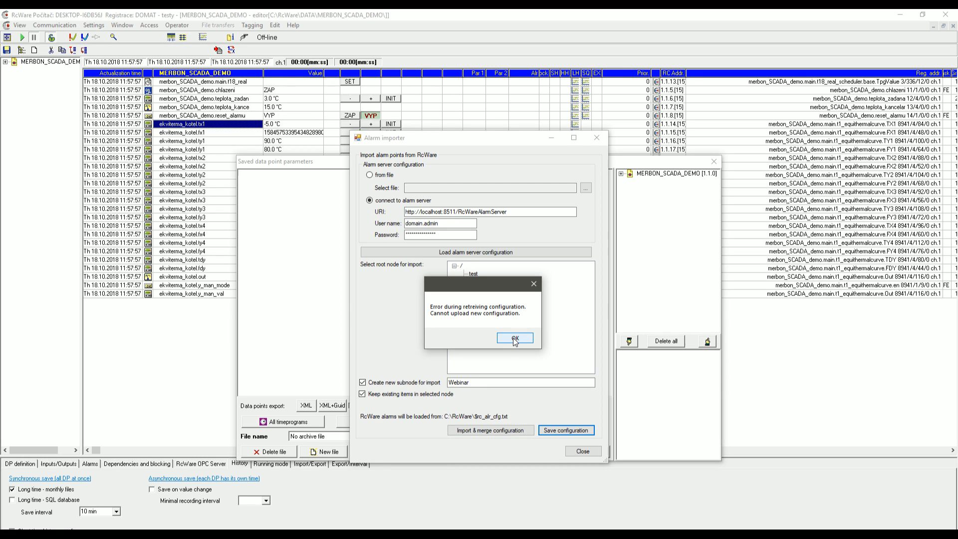
{"action": "left_click", "coordinate": [516, 339]}
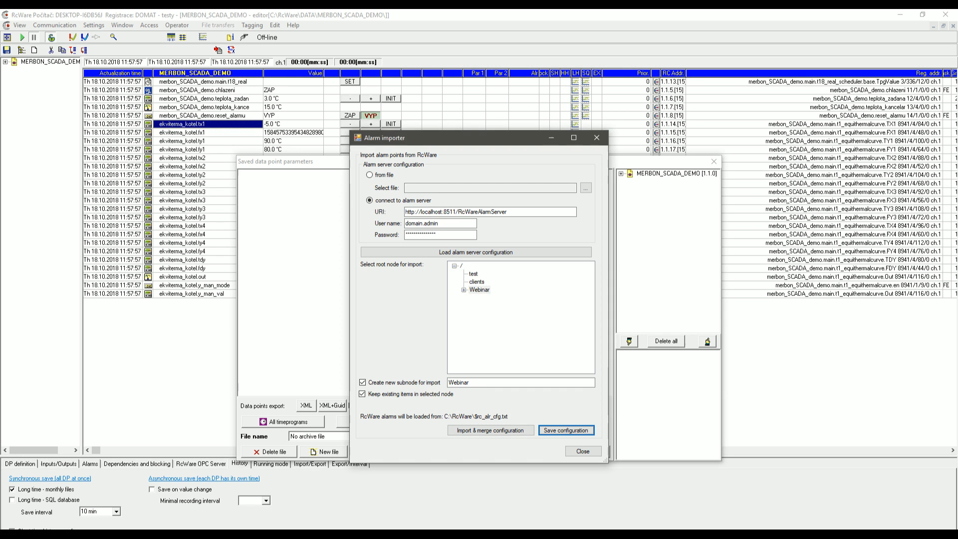
{"action": "mouse_move", "coordinate": [135, 529]}
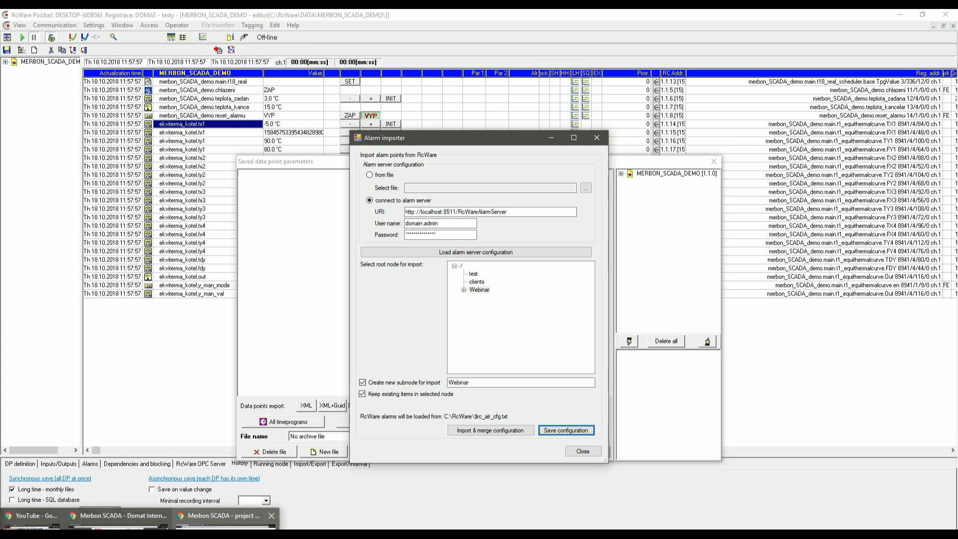
{"action": "left_click", "coordinate": [225, 527]}
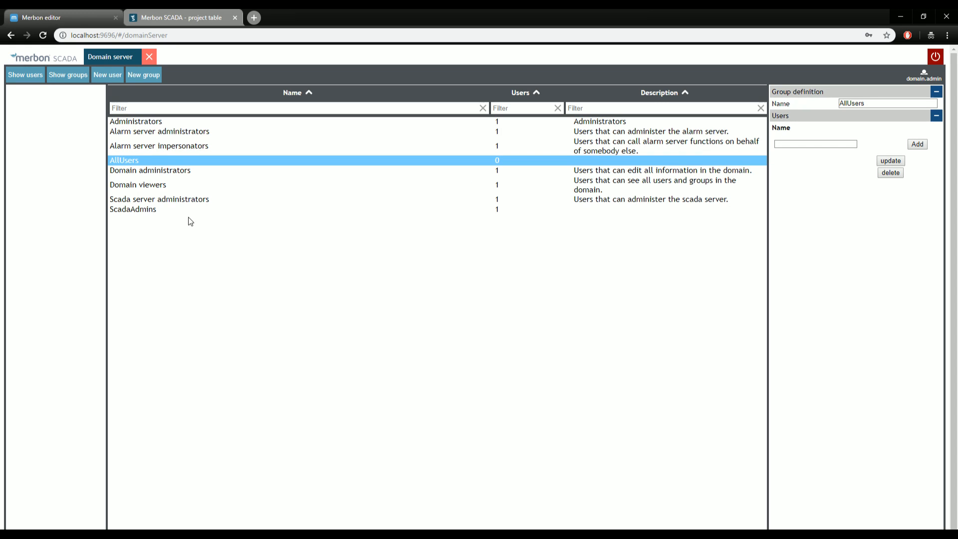
Check the Alarm server administrators group members, then strip the domain prefix from the importer user name.
{"action": "left_click", "coordinate": [172, 132]}
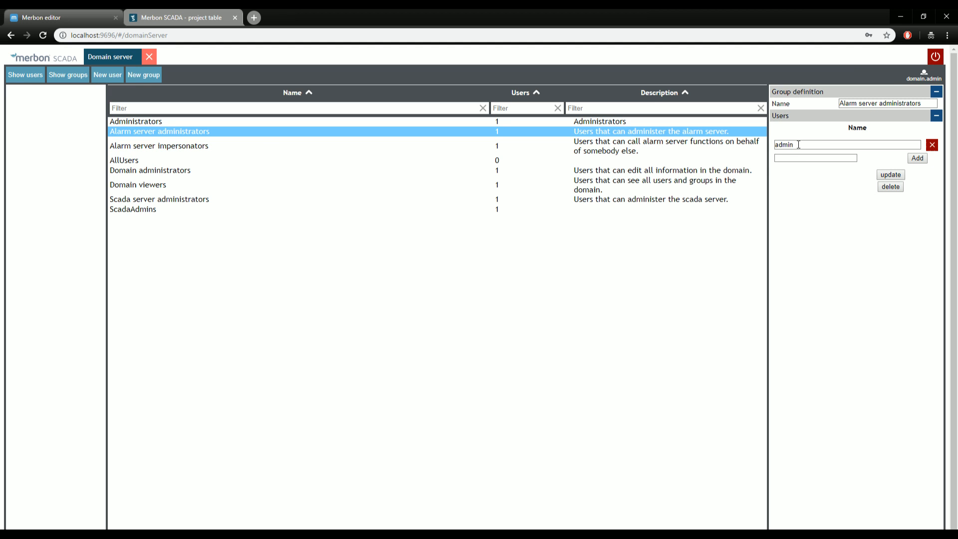
{"action": "left_click", "coordinate": [901, 16]}
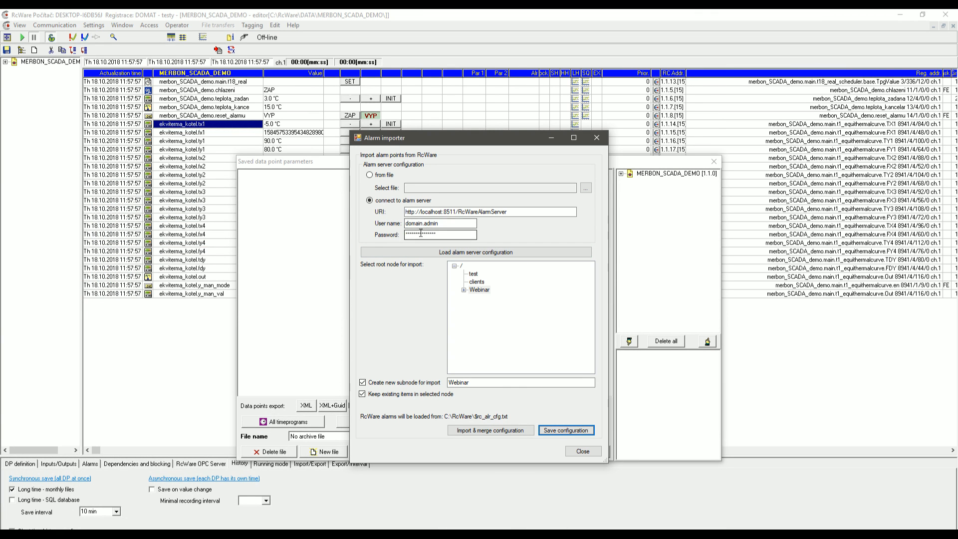
{"action": "left_click_drag", "start_coordinate": [423, 223], "coordinate": [377, 223]}
{"action": "key", "text": "BackSpace"}
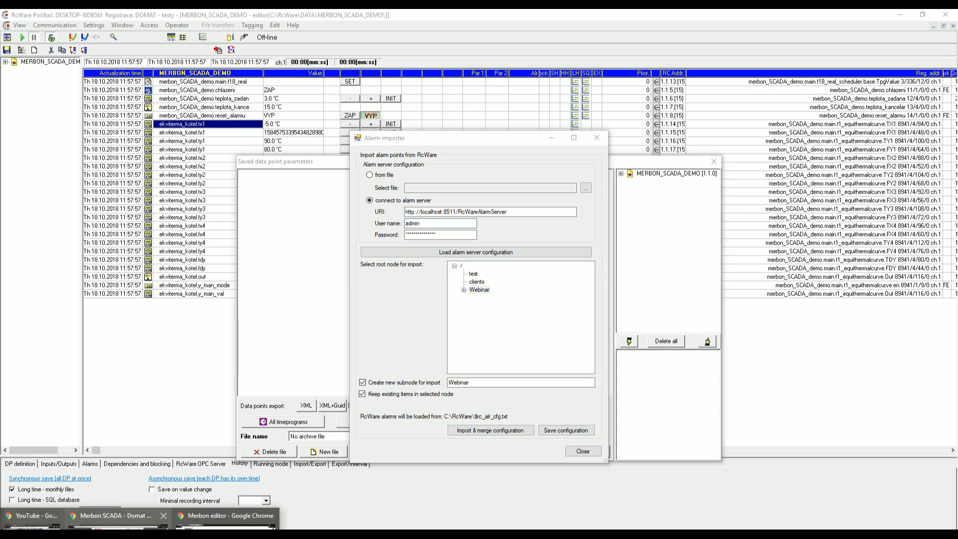
Add the domain administrator to the Alarm server administrators group and confirm the update.
{"action": "left_click", "coordinate": [245, 519]}
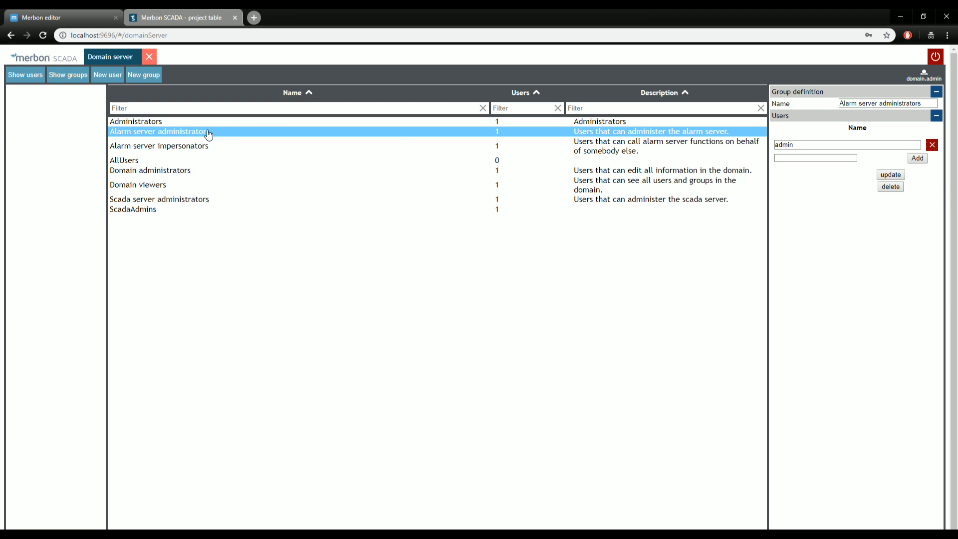
{"action": "left_click", "coordinate": [818, 158]}
{"action": "left_click", "coordinate": [818, 125]}
{"action": "left_click", "coordinate": [917, 158]}
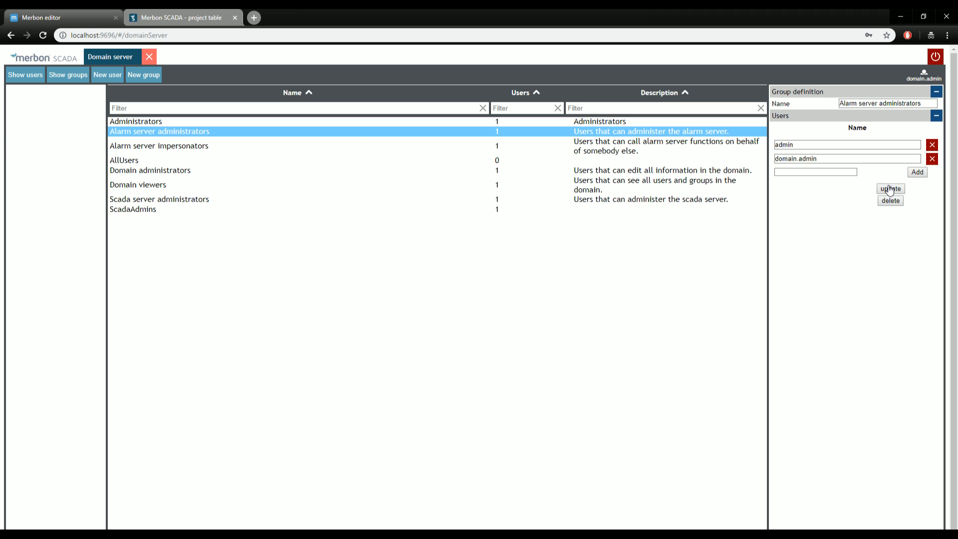
{"action": "left_click", "coordinate": [889, 188]}
{"action": "left_click", "coordinate": [574, 181]}
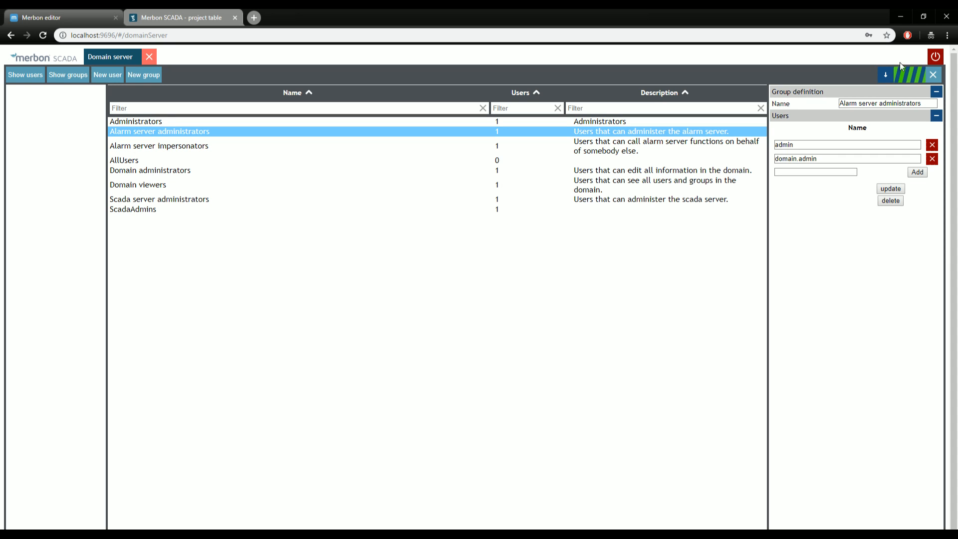
Restore the 'domain.' prefix in the RcWare alarm importer's user name.
{"action": "left_click", "coordinate": [901, 16]}
{"action": "left_click", "coordinate": [406, 224]}
{"action": "type", "text": "domain.admin"}
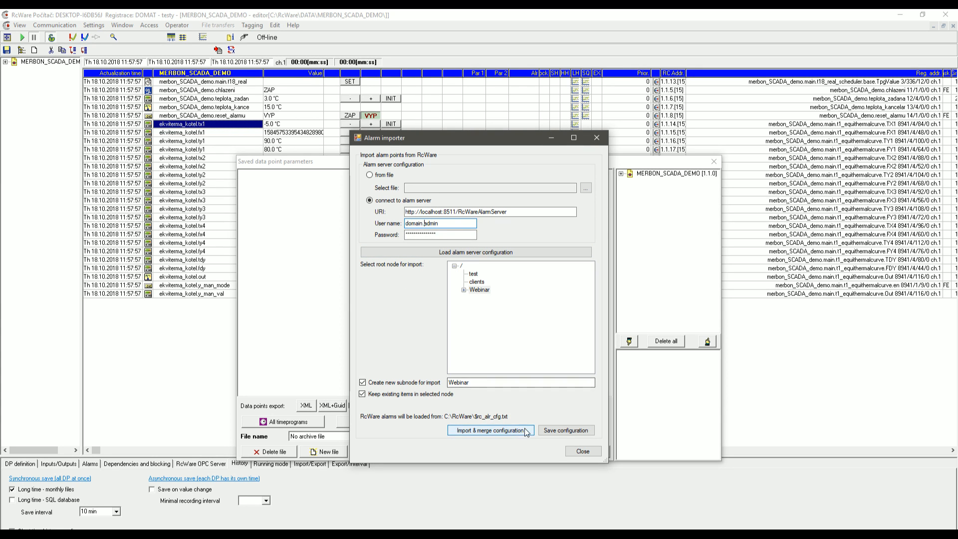
Upload the alarm configuration, reviewing the administrators and impersonators groups in the browser meanwhile.
{"action": "left_click", "coordinate": [557, 430]}
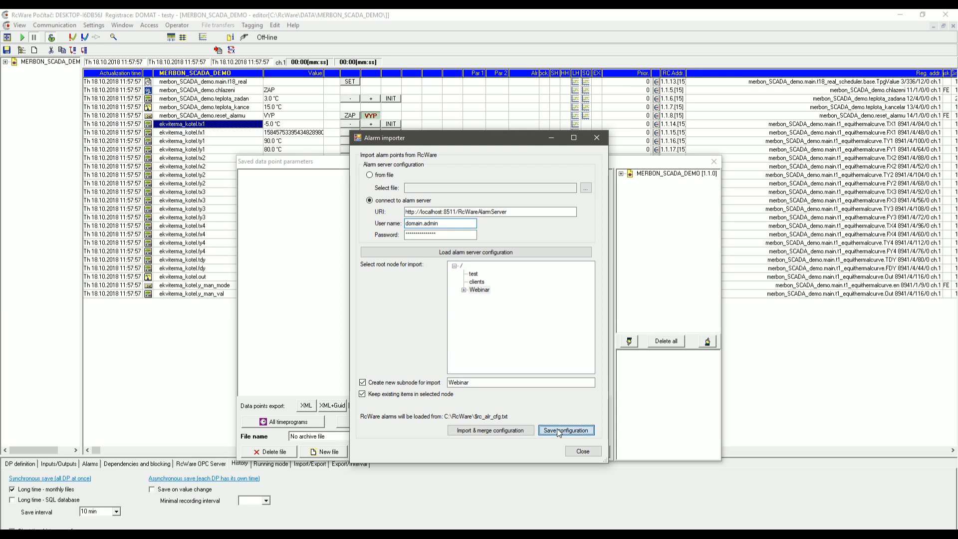
{"action": "left_click", "coordinate": [494, 343]}
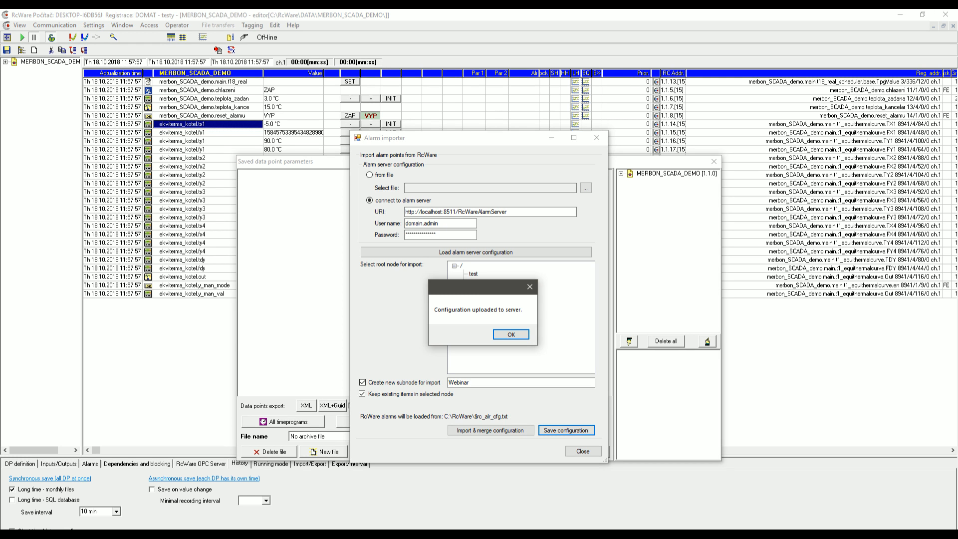
{"action": "left_click", "coordinate": [226, 519]}
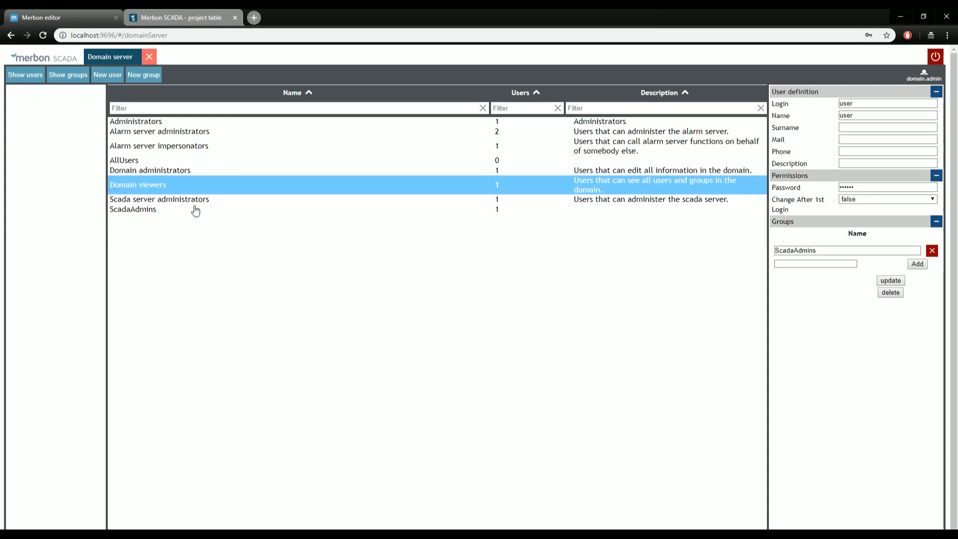
{"action": "left_click", "coordinate": [203, 134]}
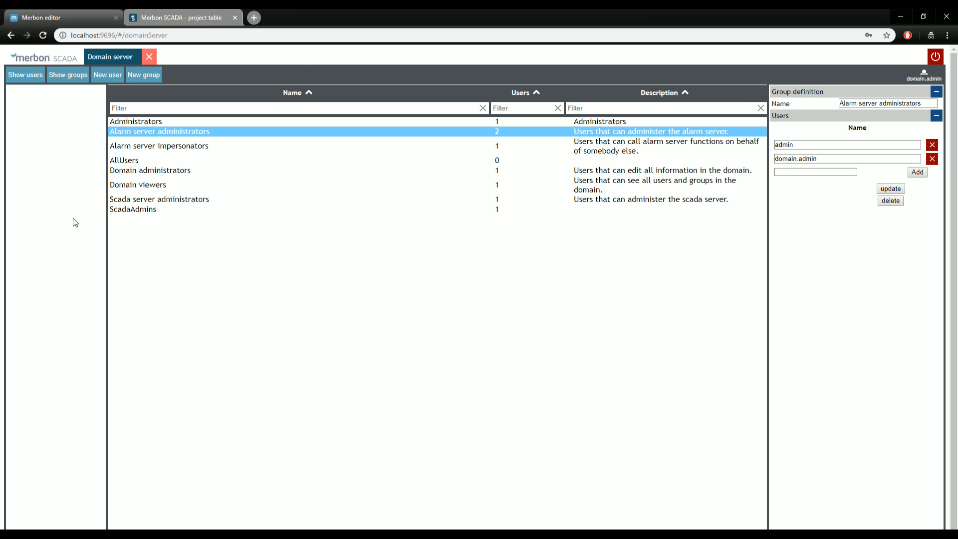
{"action": "left_click", "coordinate": [209, 148]}
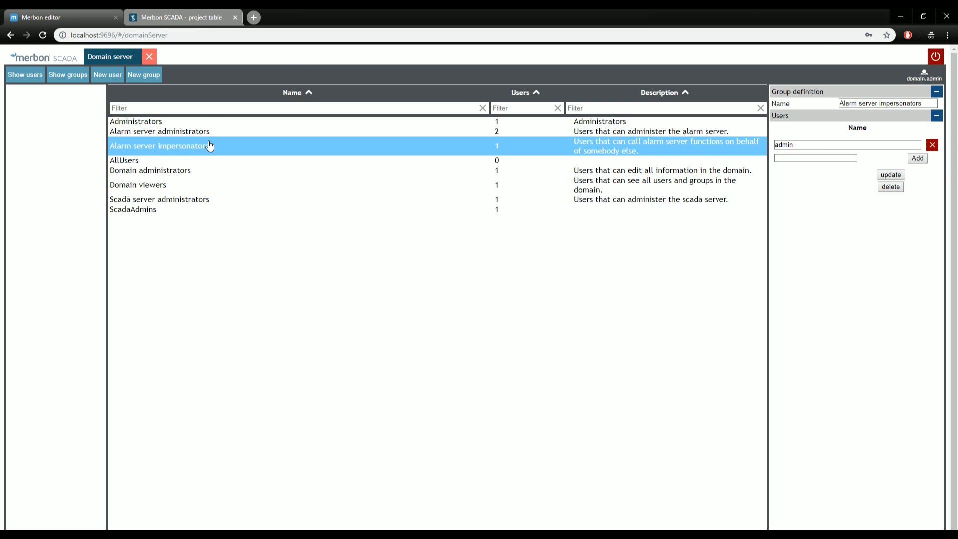
{"action": "left_click", "coordinate": [255, 130]}
{"action": "left_click", "coordinate": [900, 18]}
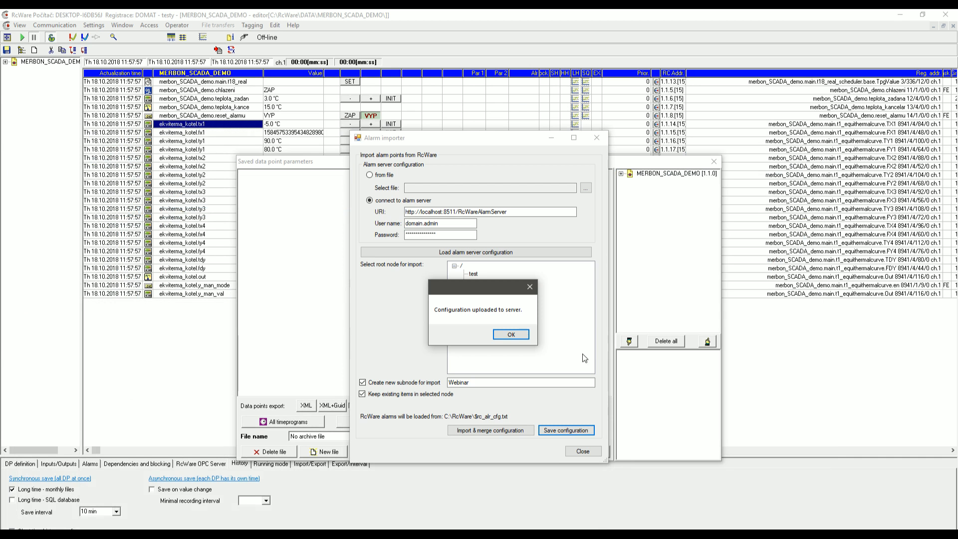
Acknowledge the upload success and close the alarm importer and Saved data point parameters window.
{"action": "left_click", "coordinate": [510, 334]}
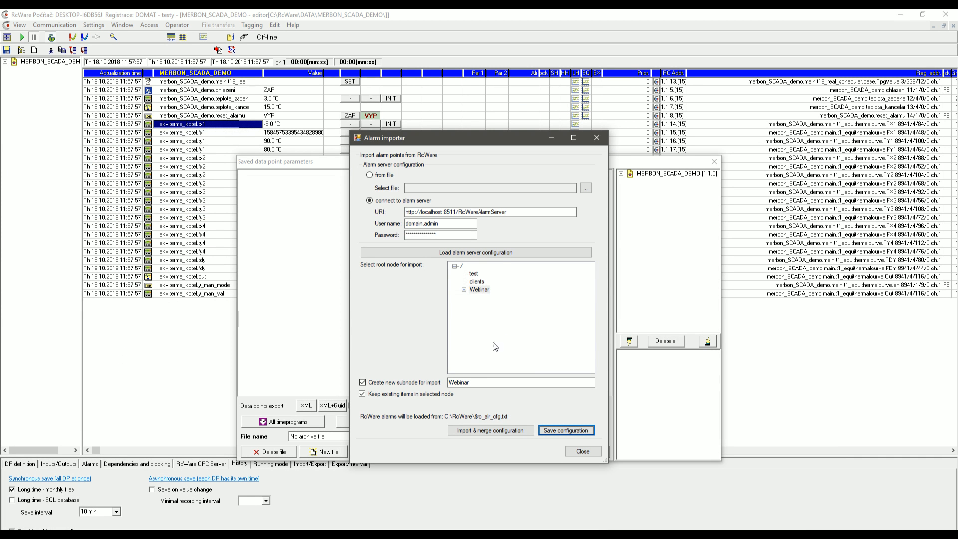
{"action": "left_click", "coordinate": [583, 452]}
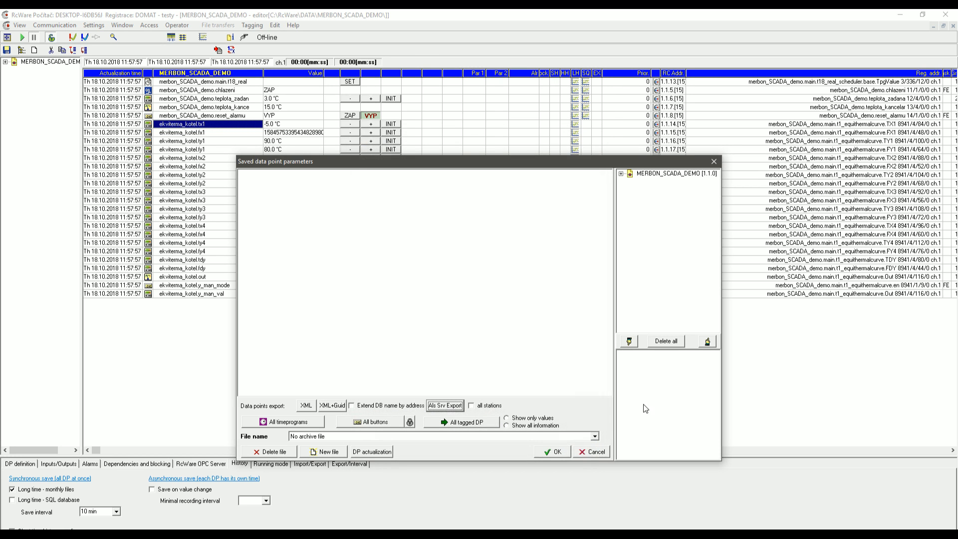
{"action": "left_click", "coordinate": [714, 161]}
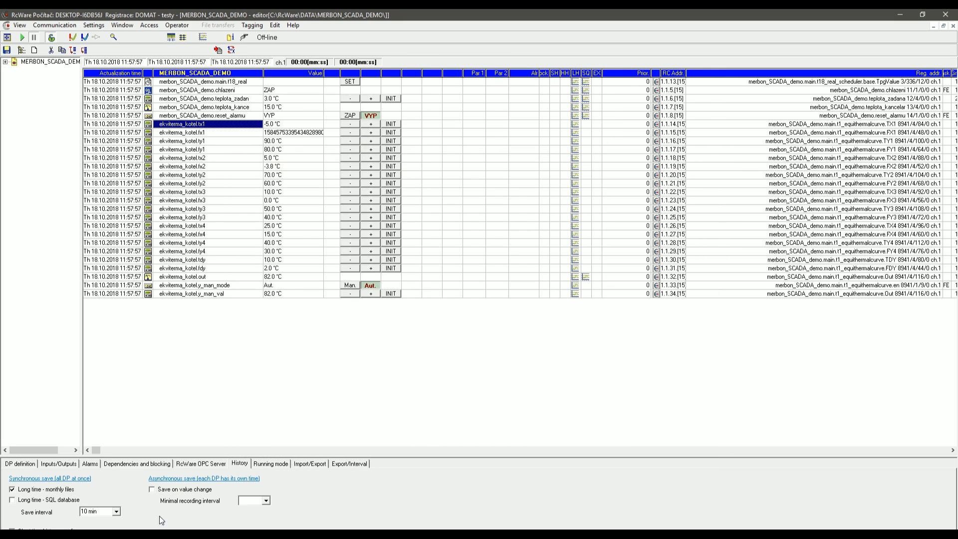
Navigate to C:\Apps\Merbon\Merbon Alarm Server\Editor and launch ESG.AlarmServer.Editor.exe.
{"action": "mouse_move", "coordinate": [109, 535]}
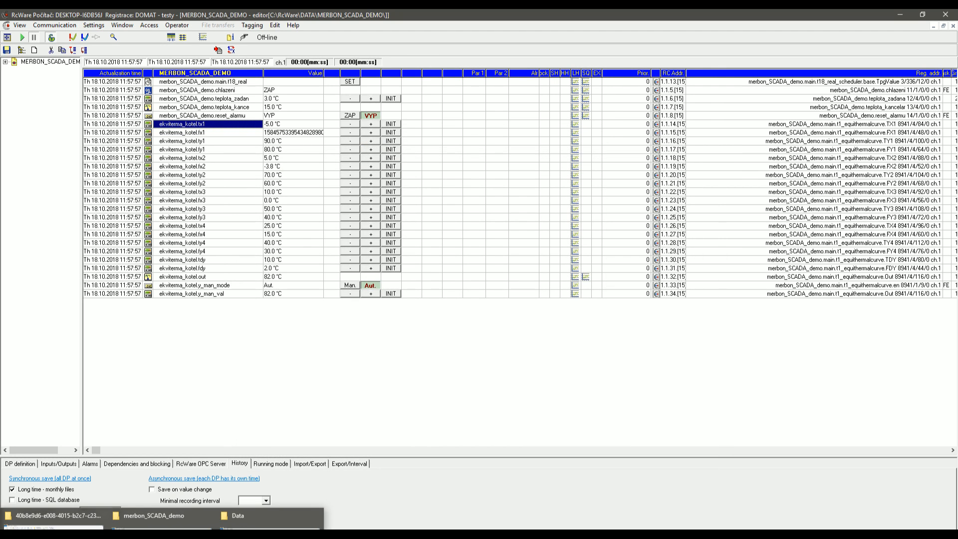
{"action": "left_click", "coordinate": [55, 518]}
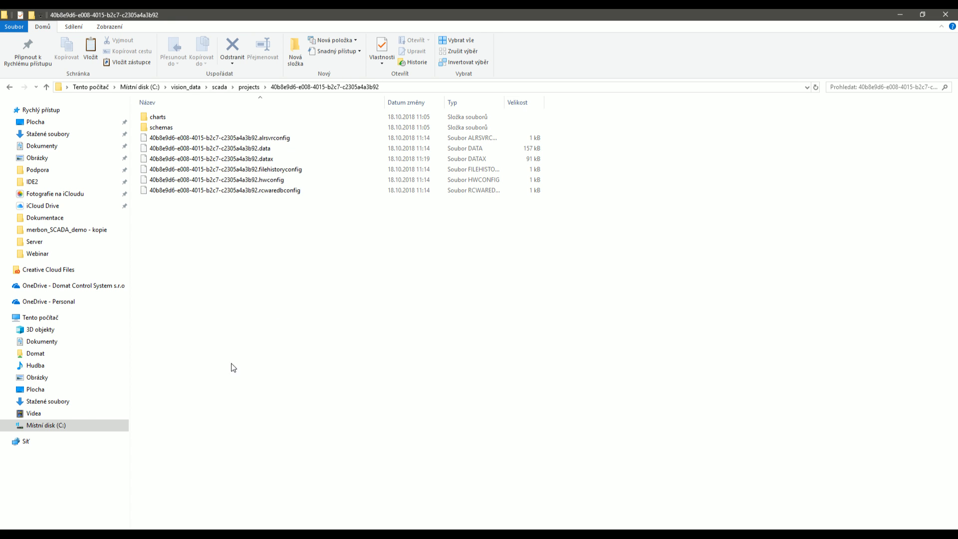
{"action": "left_click", "coordinate": [46, 425]}
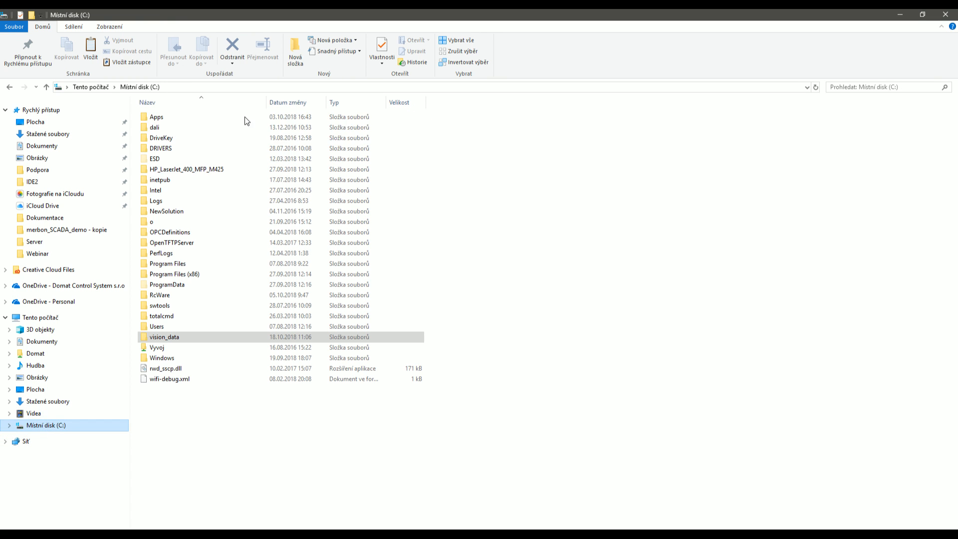
{"action": "double_click", "coordinate": [202, 119]}
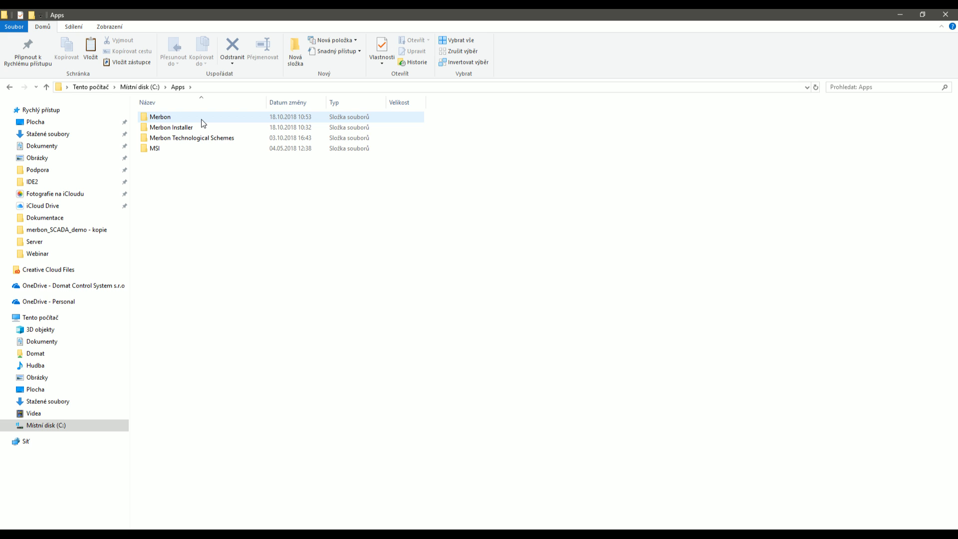
{"action": "double_click", "coordinate": [202, 118]}
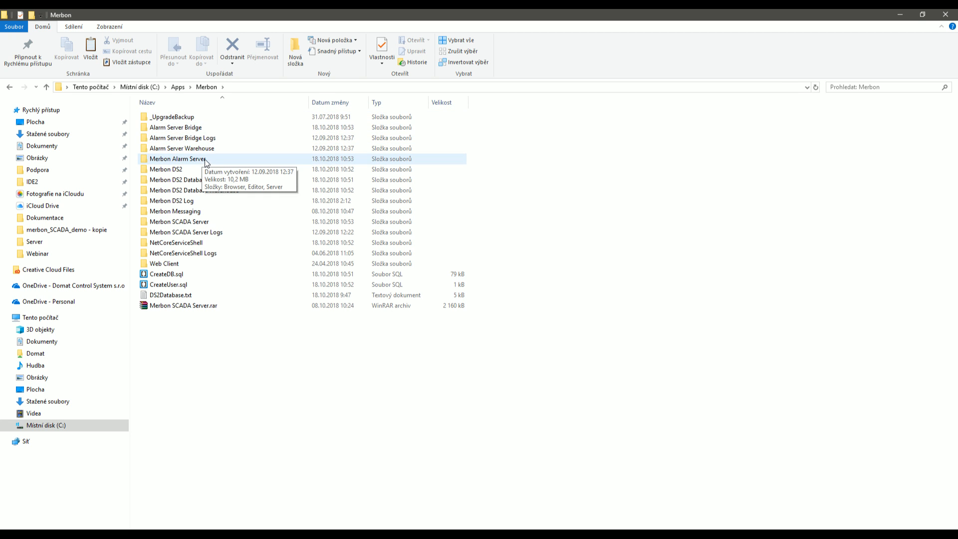
{"action": "double_click", "coordinate": [212, 164]}
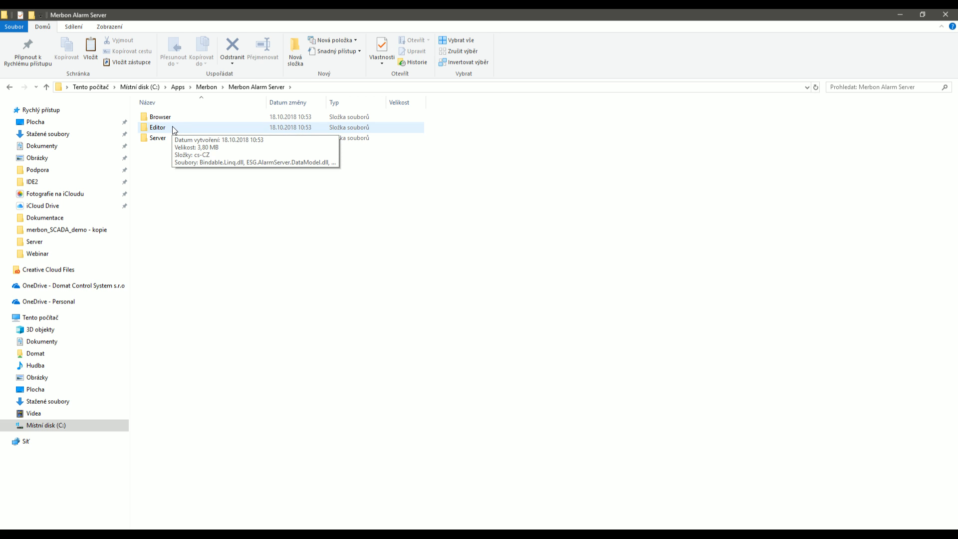
{"action": "double_click", "coordinate": [173, 127]}
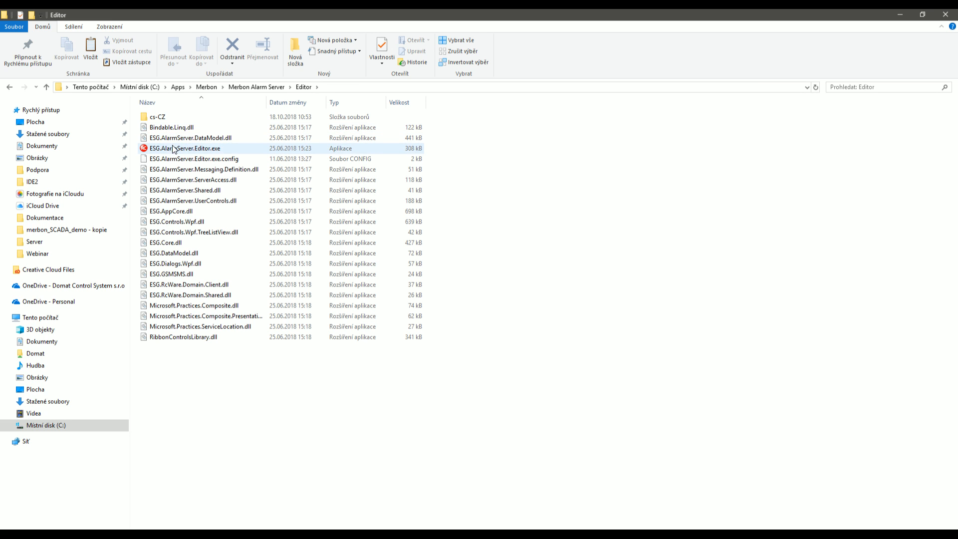
{"action": "double_click", "coordinate": [173, 149]}
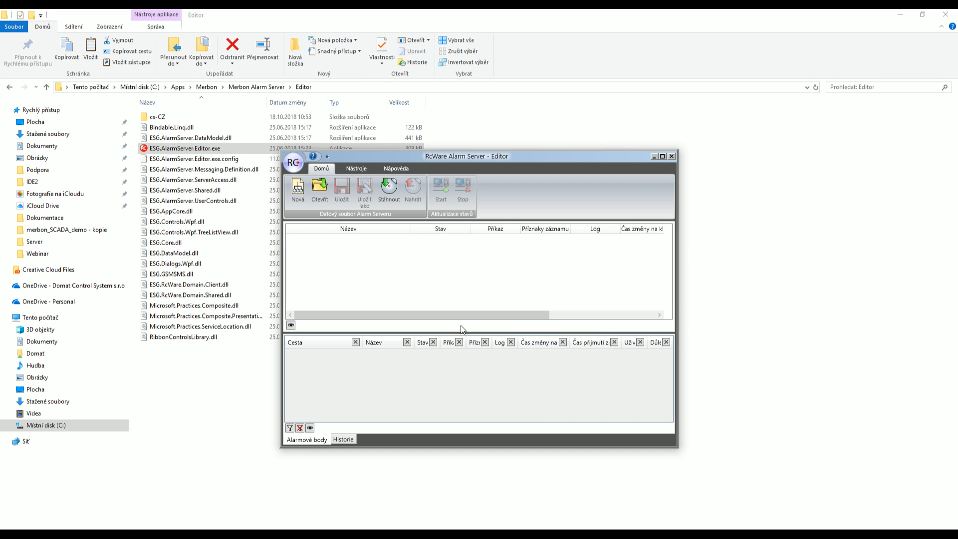
Try downloading the configuration with Stáhnout, dismiss the domain server error, and close Stav úloh.
{"action": "left_click", "coordinate": [351, 170]}
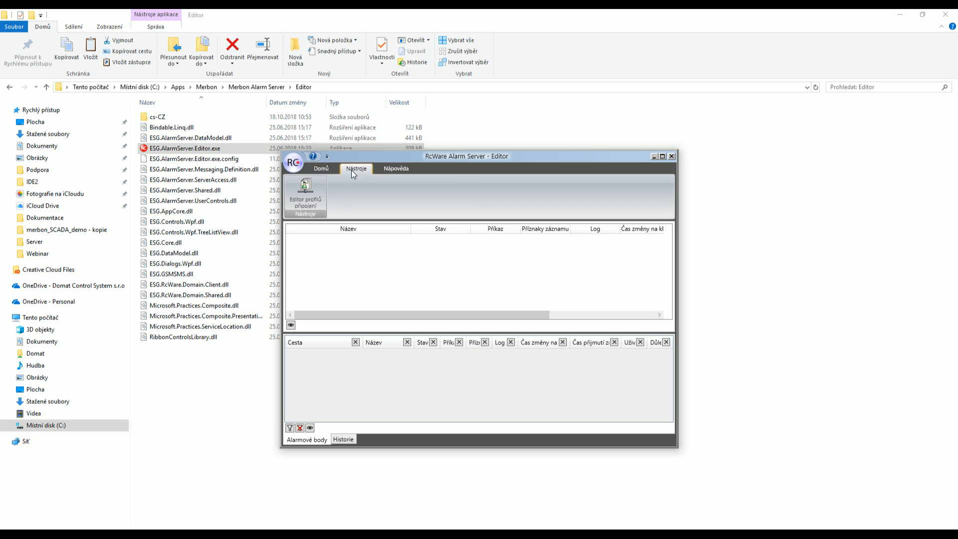
{"action": "left_click", "coordinate": [322, 169]}
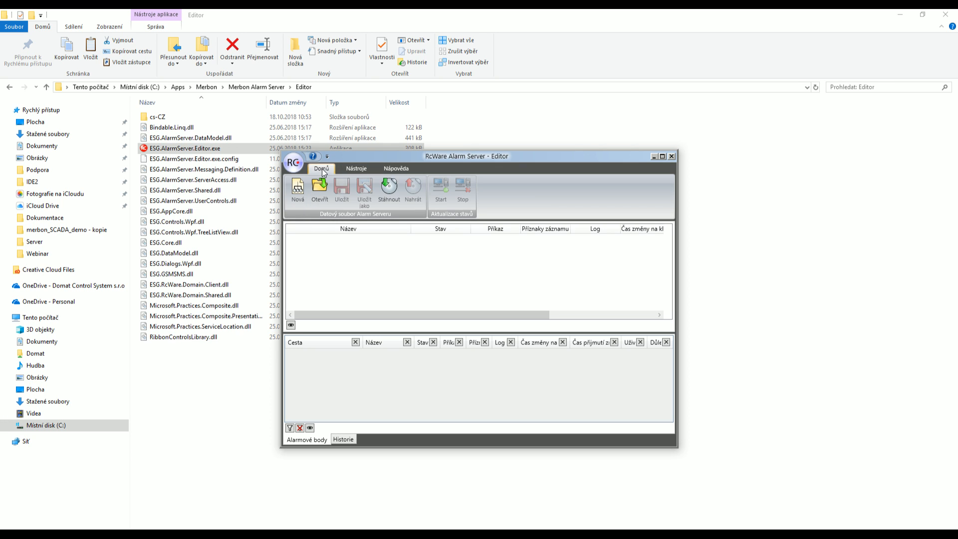
{"action": "left_click", "coordinate": [396, 192]}
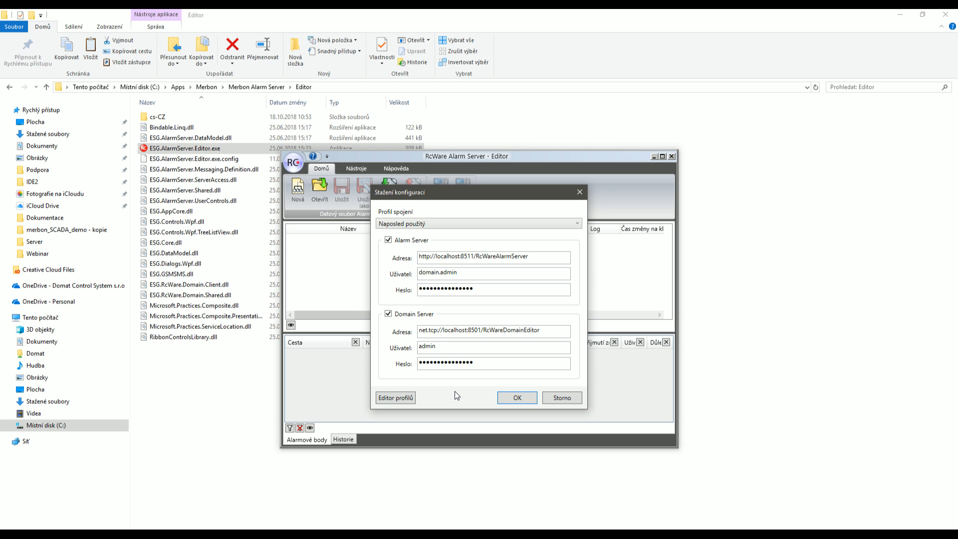
{"action": "left_click", "coordinate": [505, 393]}
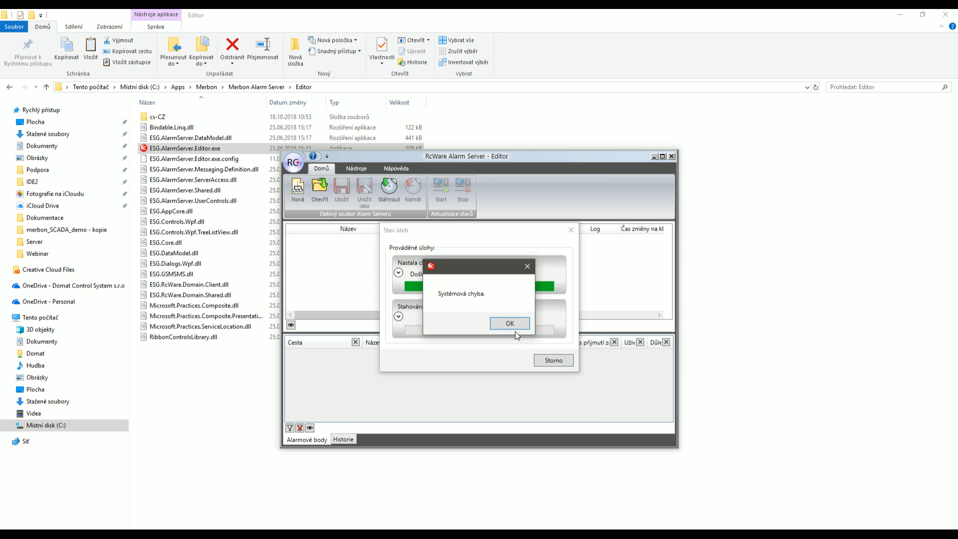
{"action": "left_click", "coordinate": [508, 323]}
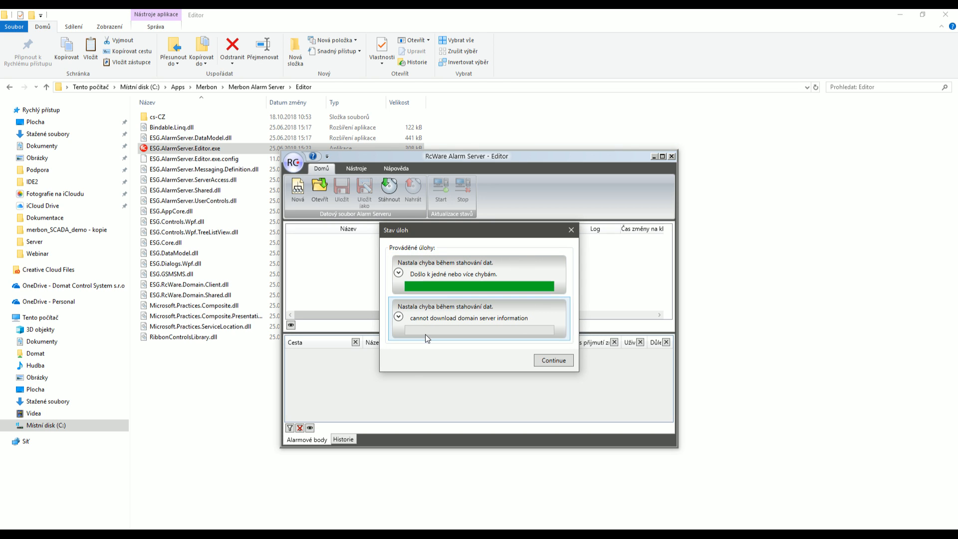
{"action": "left_click", "coordinate": [398, 317]}
{"action": "left_click", "coordinate": [398, 316]}
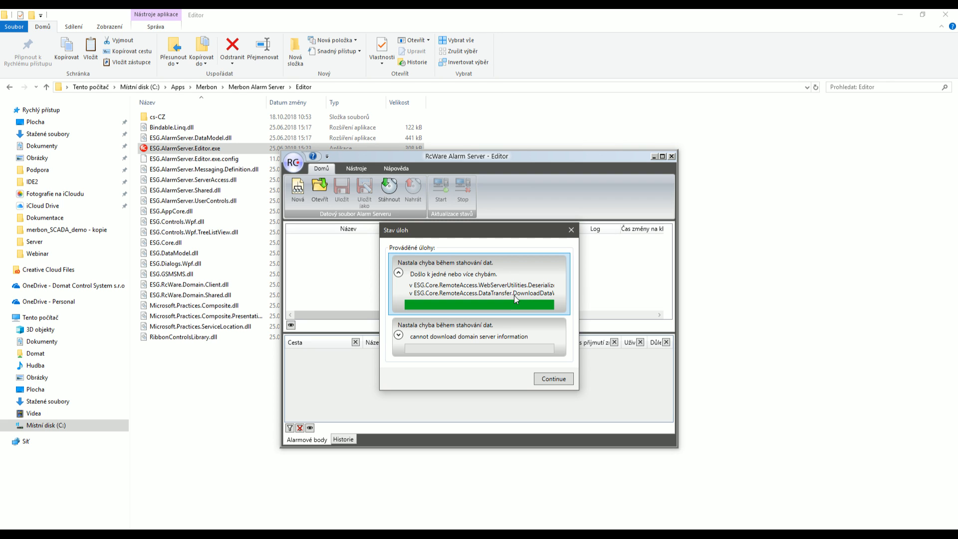
{"action": "left_click", "coordinate": [572, 229]}
Reopen the Stáhnout download dialog, keeping the last used connection profile.
{"action": "left_click", "coordinate": [390, 192]}
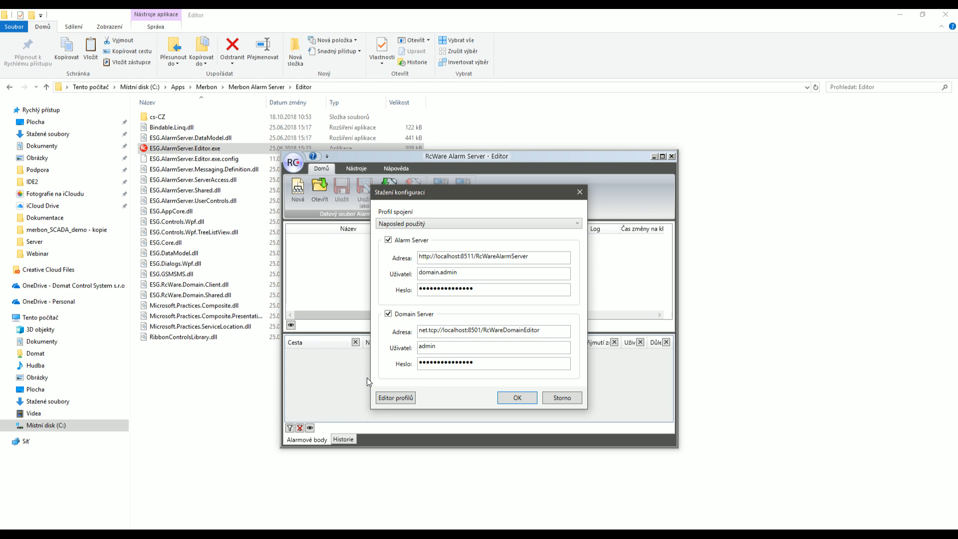
{"action": "left_click", "coordinate": [492, 222]}
{"action": "left_click", "coordinate": [492, 222]}
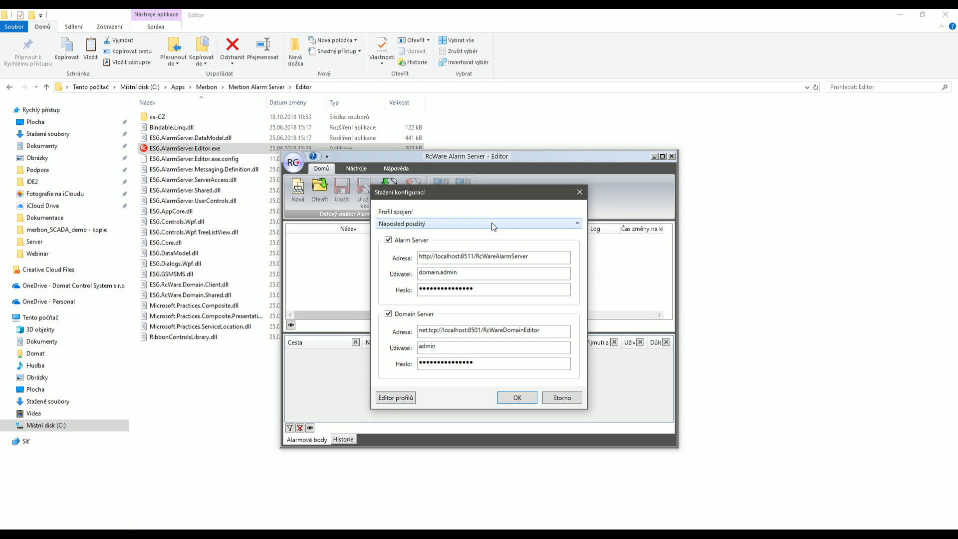
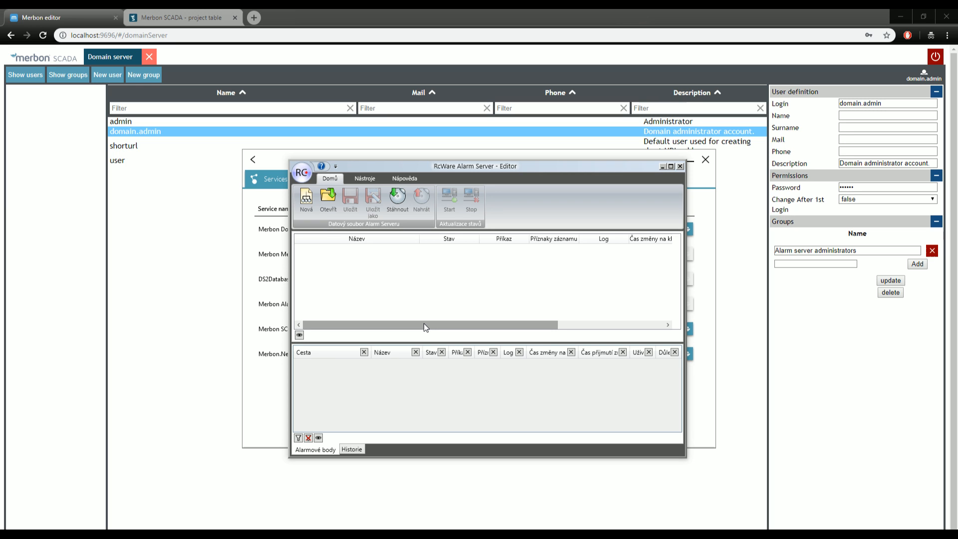
Bring the Services list, with all six Merbon services running, in front of the Alarm Server Editor.
{"action": "left_click", "coordinate": [261, 262]}
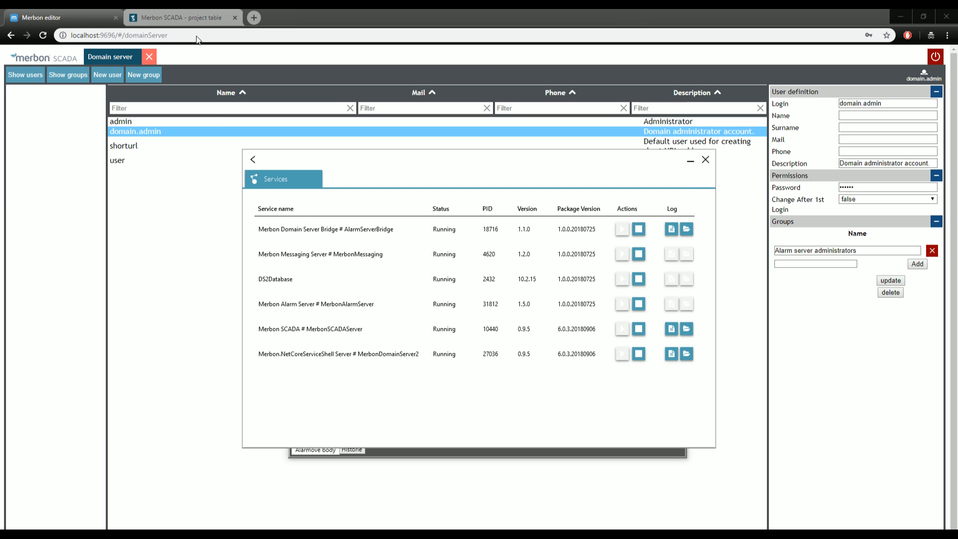
{"action": "left_click", "coordinate": [175, 20]}
Graph the ekviterma_kotel fy4, tdy, fdy and out datapoints, then return to the table.
{"action": "left_click", "coordinate": [341, 93]}
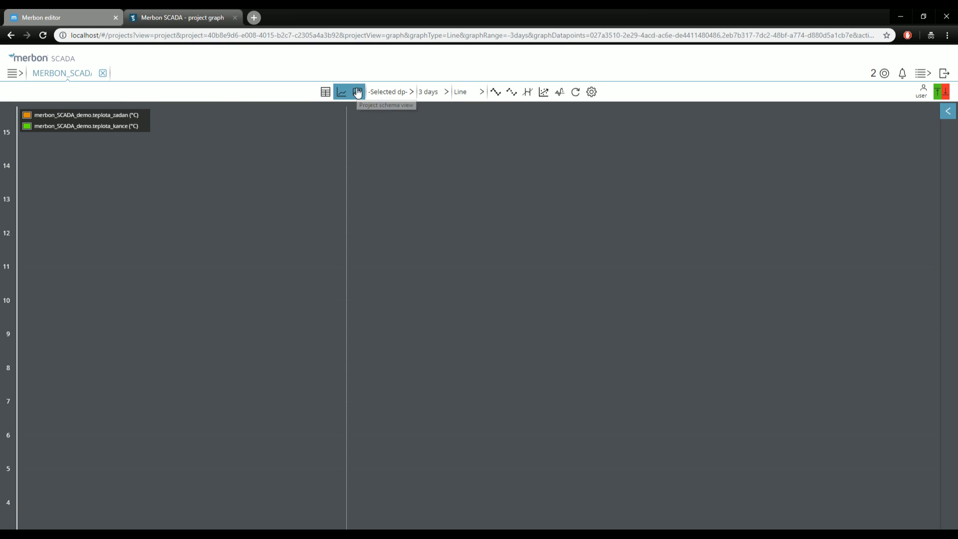
{"action": "left_click", "coordinate": [358, 93]}
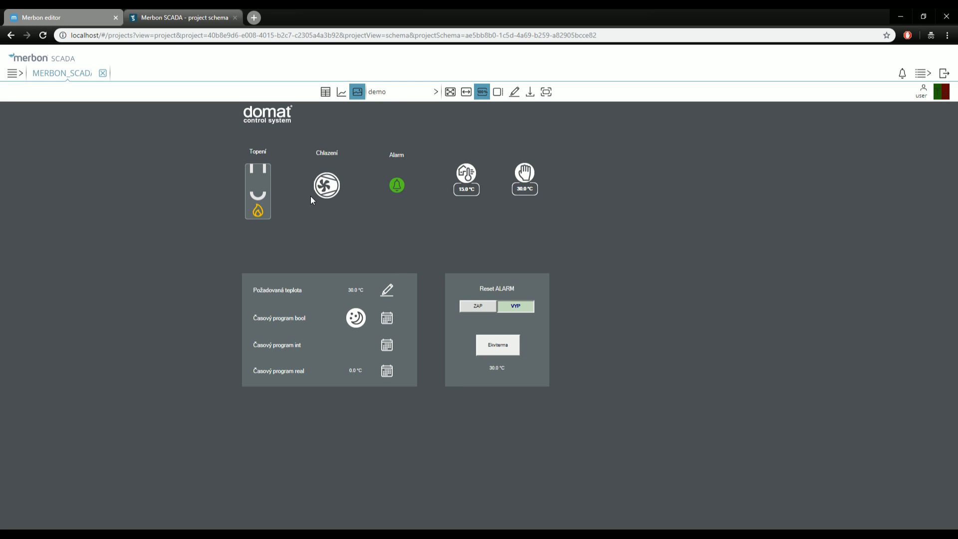
{"action": "left_click", "coordinate": [325, 92]}
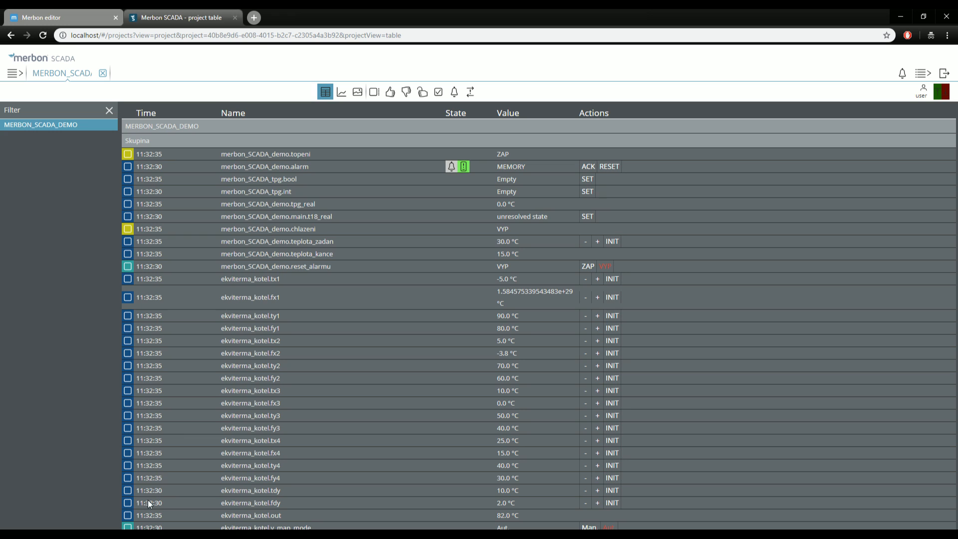
{"action": "left_click_drag", "start_coordinate": [132, 519], "coordinate": [131, 485]}
{"action": "left_click", "coordinate": [341, 92]}
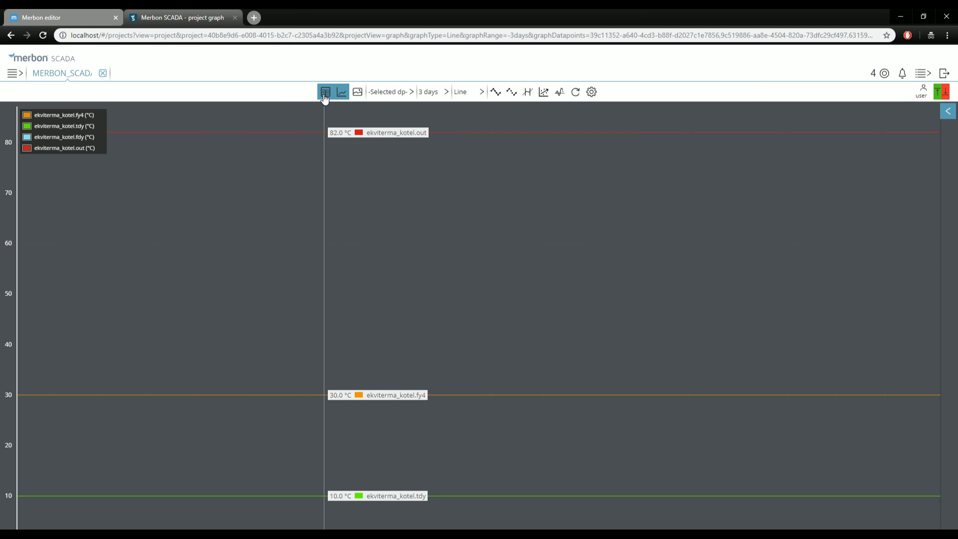
{"action": "left_click", "coordinate": [322, 94]}
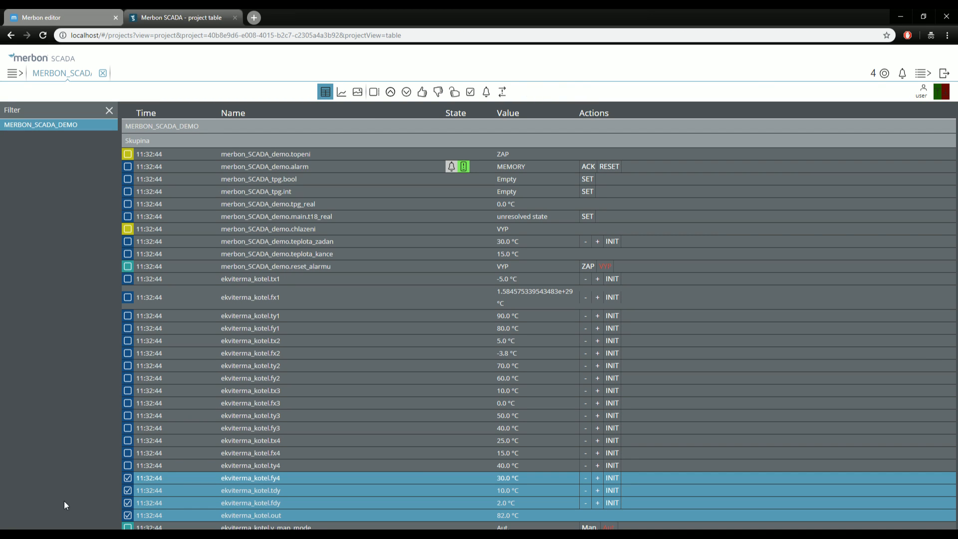
Swap those four for teplota_kance and teplota_zadan, graph them, and return to the table.
{"action": "left_click", "coordinate": [128, 516]}
{"action": "left_click", "coordinate": [129, 503]}
{"action": "left_click", "coordinate": [128, 491]}
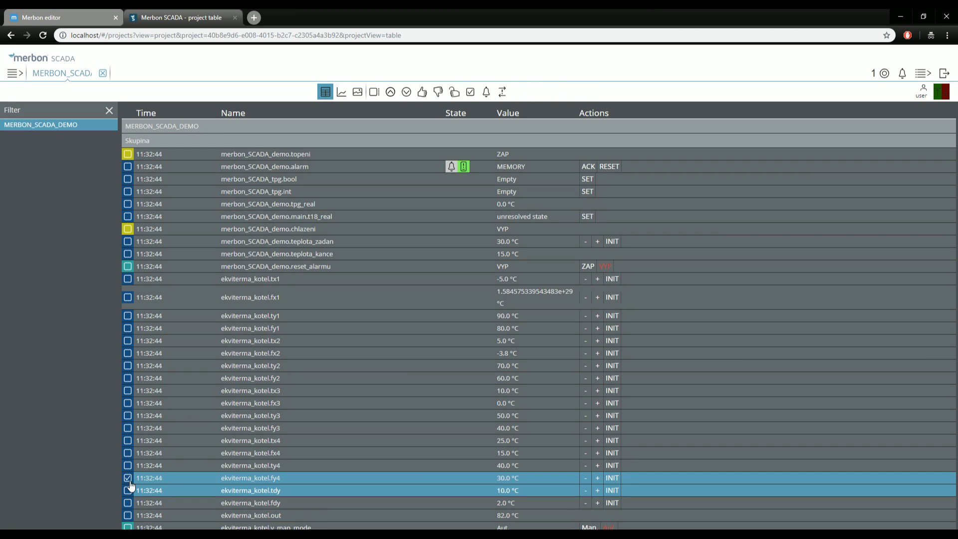
{"action": "left_click", "coordinate": [129, 478]}
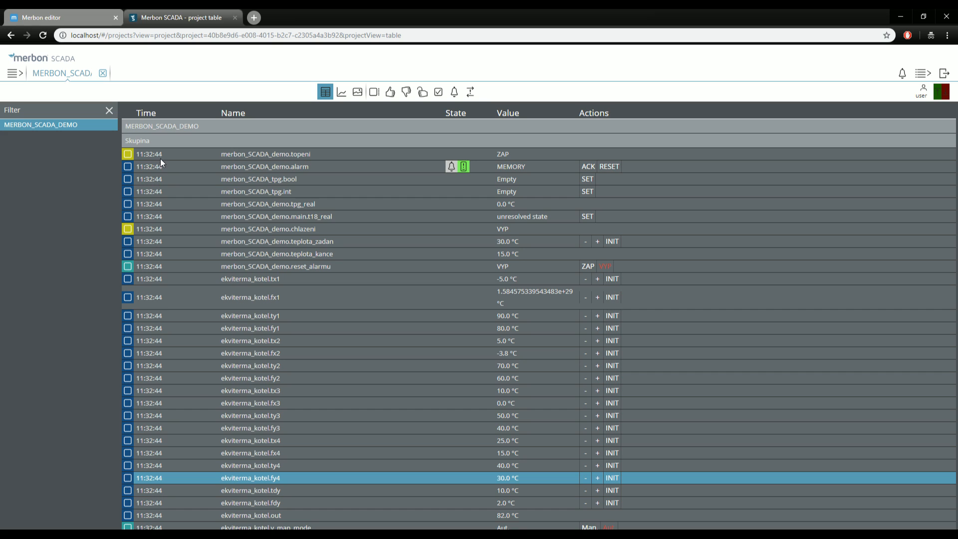
{"action": "left_click", "coordinate": [128, 254]}
{"action": "left_click", "coordinate": [129, 242]}
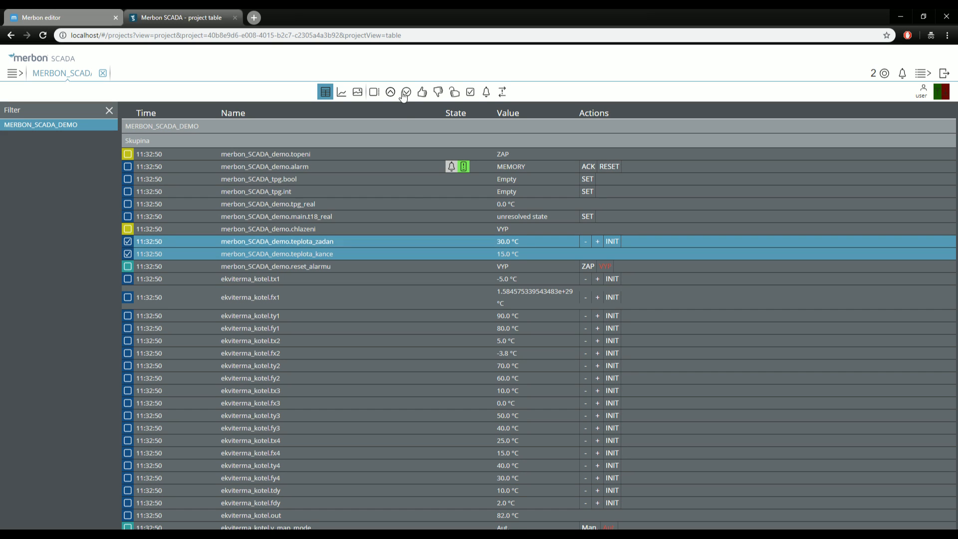
{"action": "left_click", "coordinate": [341, 94]}
{"action": "left_click", "coordinate": [326, 94]}
{"action": "mouse_move", "coordinate": [120, 535]}
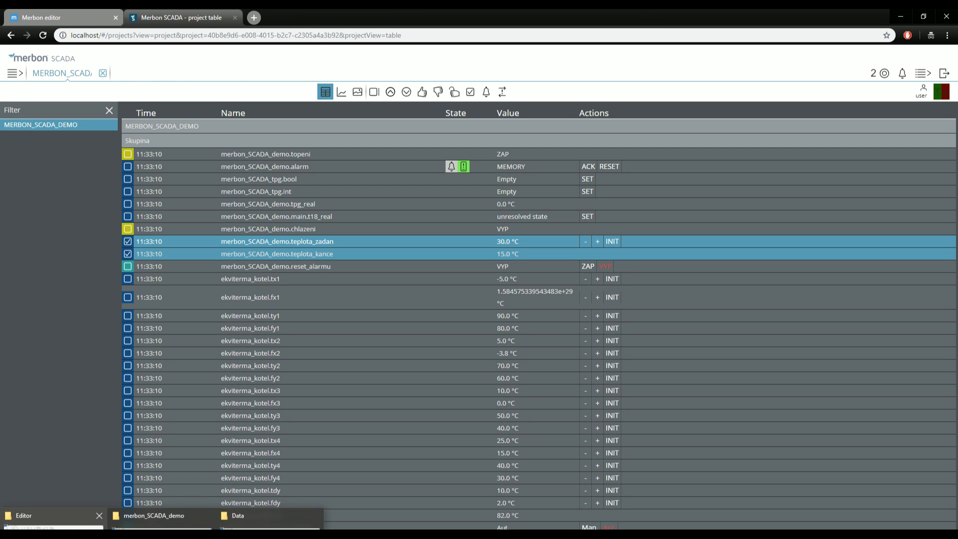
Browse to C:\vision_data\_Export\scada\cfg and open behaviors.config in PSPad.
{"action": "left_click", "coordinate": [54, 519]}
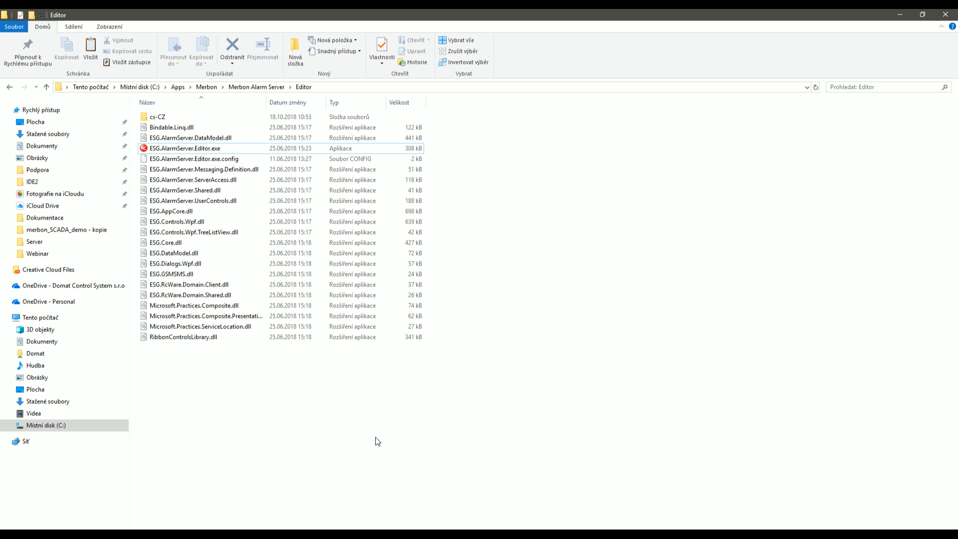
{"action": "left_click", "coordinate": [115, 425]}
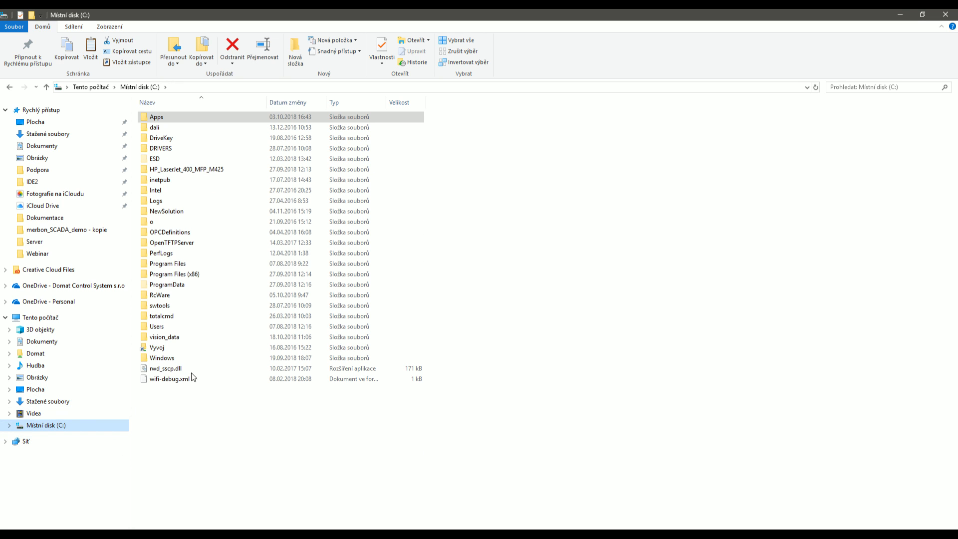
{"action": "double_click", "coordinate": [194, 342]}
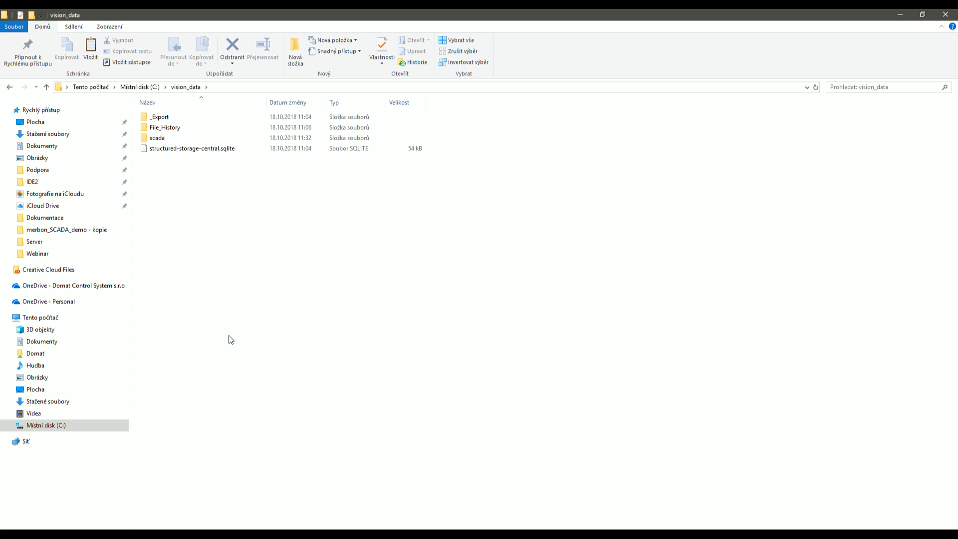
{"action": "left_click", "coordinate": [182, 116]}
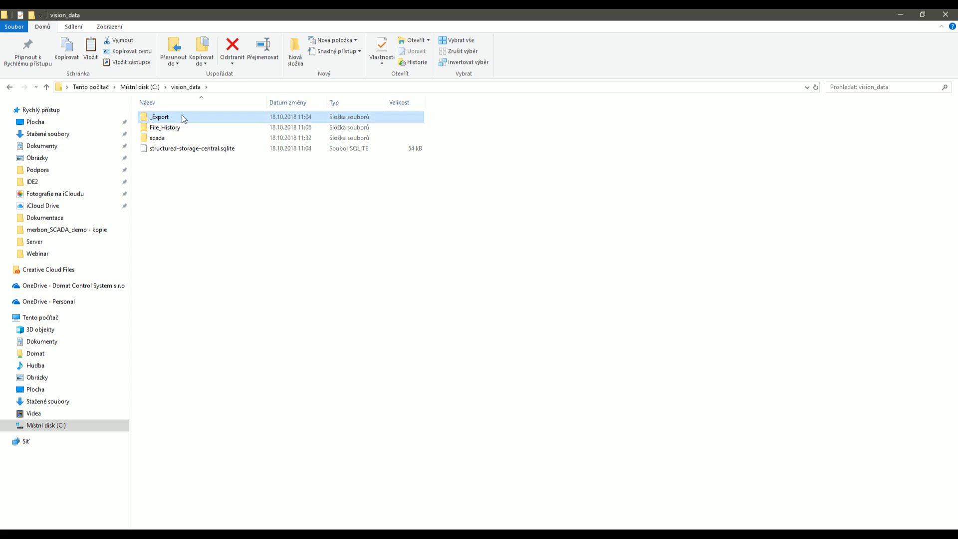
{"action": "double_click", "coordinate": [182, 117]}
{"action": "left_click", "coordinate": [172, 127]}
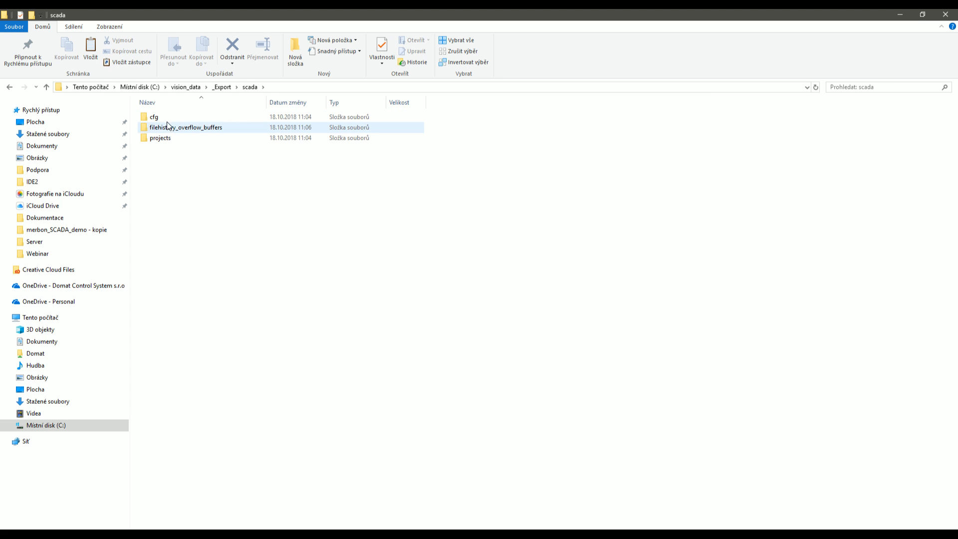
{"action": "double_click", "coordinate": [167, 120]}
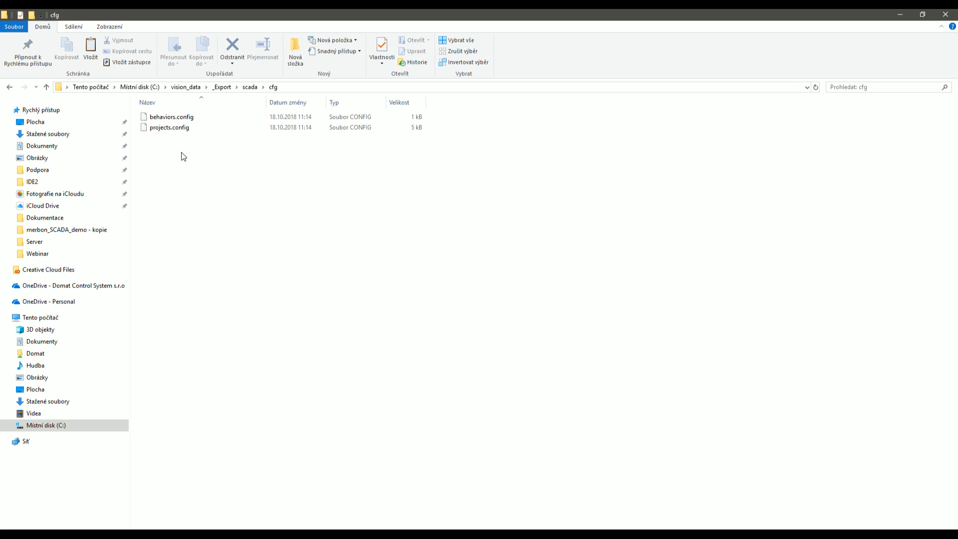
{"action": "left_click", "coordinate": [193, 116]}
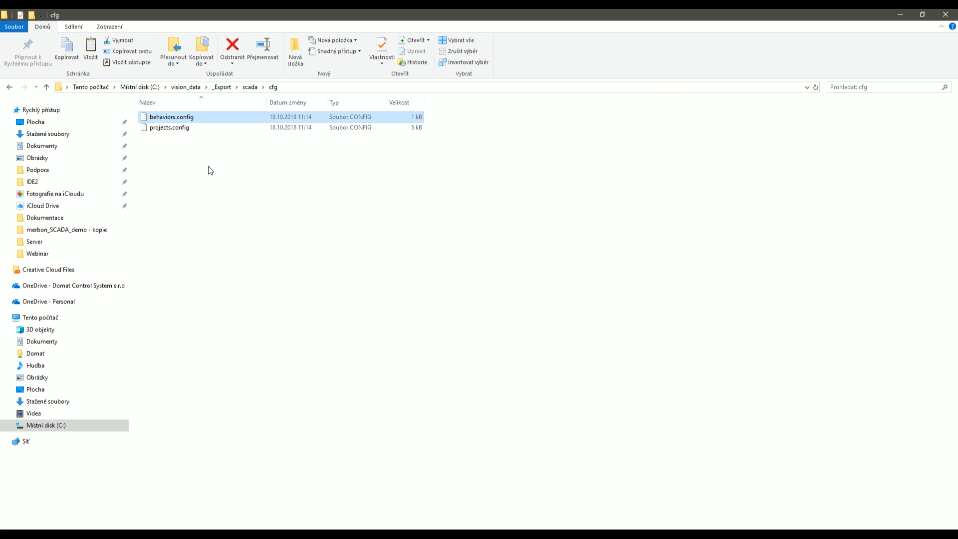
{"action": "right_click", "coordinate": [197, 122]}
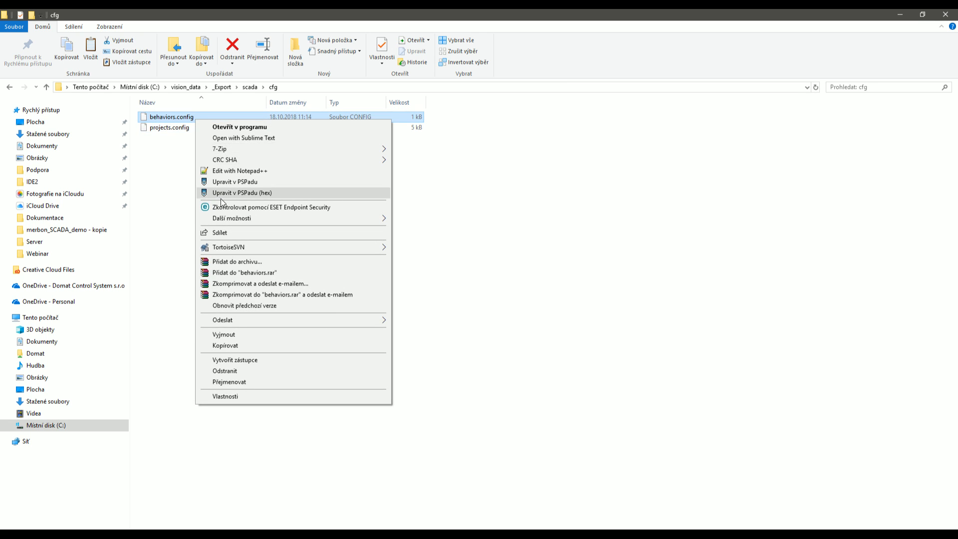
{"action": "left_click", "coordinate": [231, 182]}
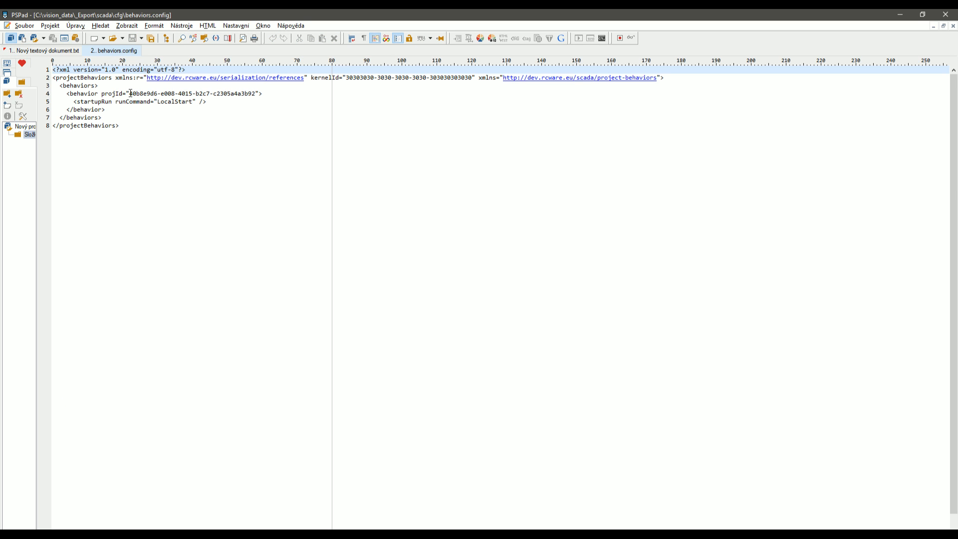
Highlight the startupRun line, LocalStart run command and projId value, then minimize PSPad.
{"action": "left_click_drag", "start_coordinate": [129, 93], "coordinate": [52, 102]}
{"action": "left_click", "coordinate": [203, 135]}
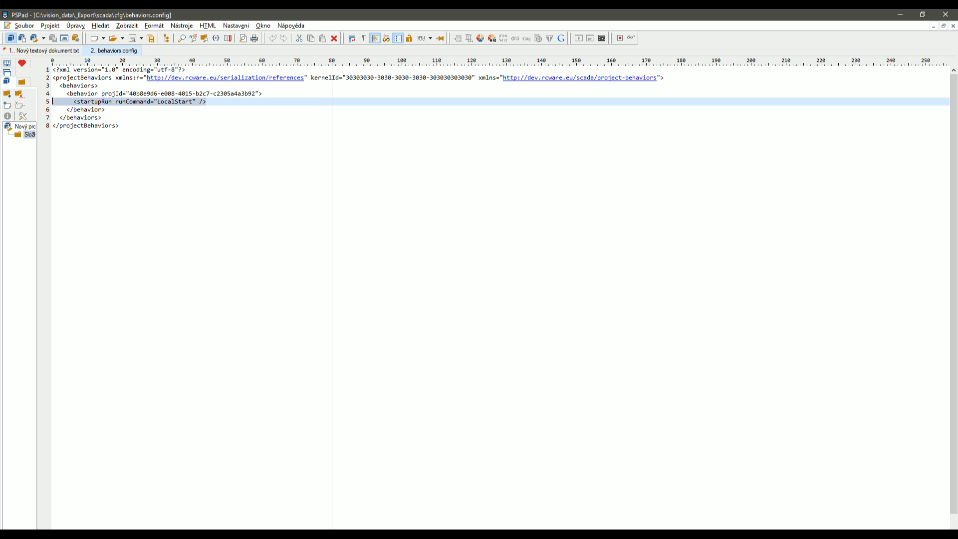
{"action": "left_click", "coordinate": [129, 146]}
{"action": "left_click_drag", "start_coordinate": [54, 84], "coordinate": [133, 117]}
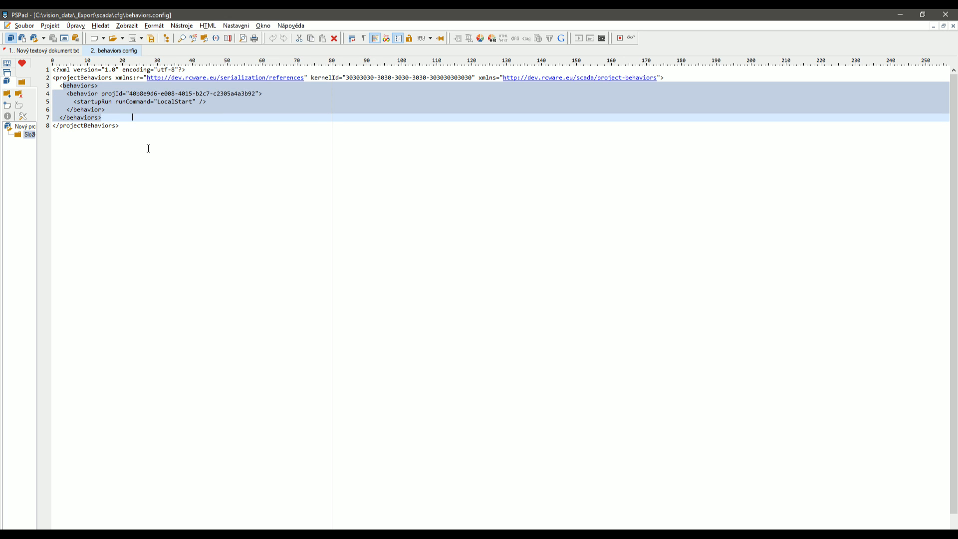
{"action": "left_click", "coordinate": [245, 101]}
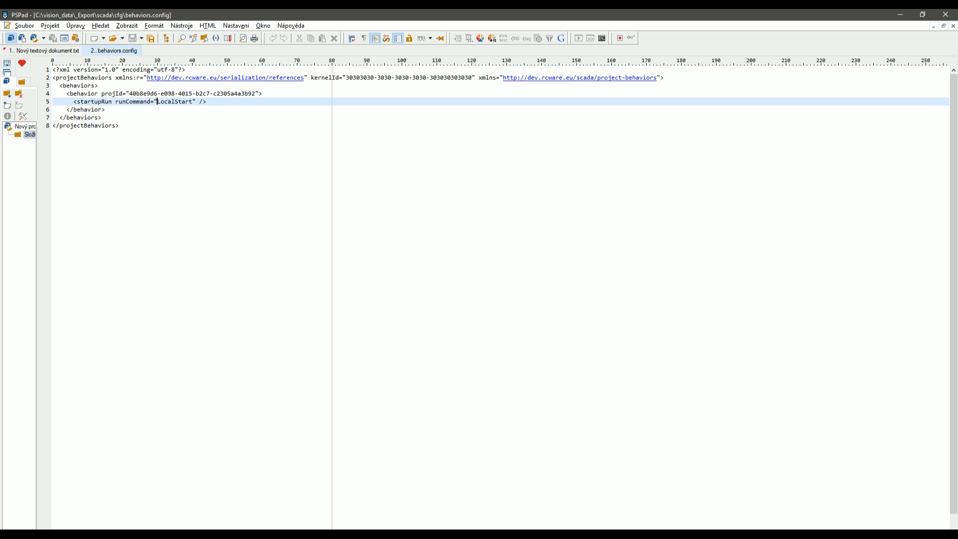
{"action": "left_click_drag", "start_coordinate": [157, 102], "coordinate": [196, 100]}
{"action": "left_click_drag", "start_coordinate": [257, 94], "coordinate": [129, 93]}
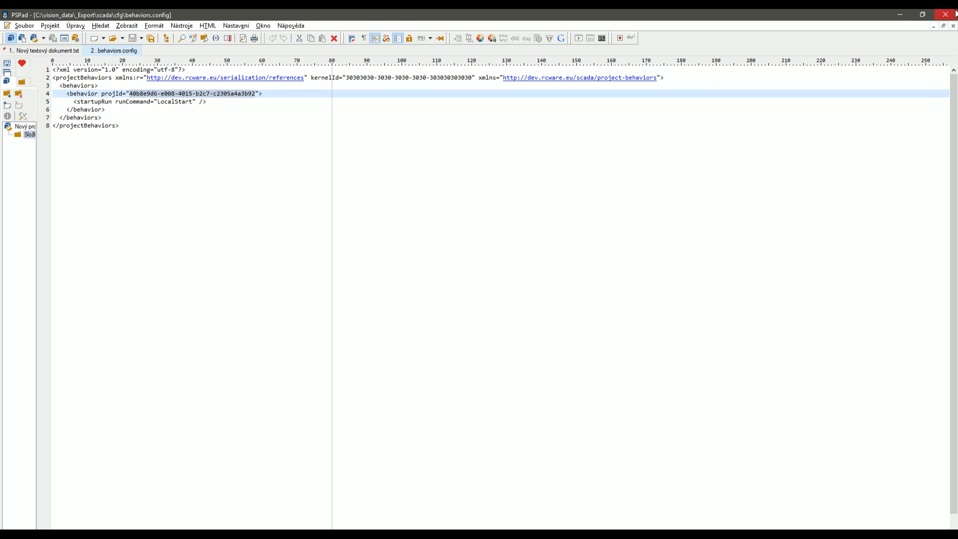
{"action": "left_click", "coordinate": [899, 15]}
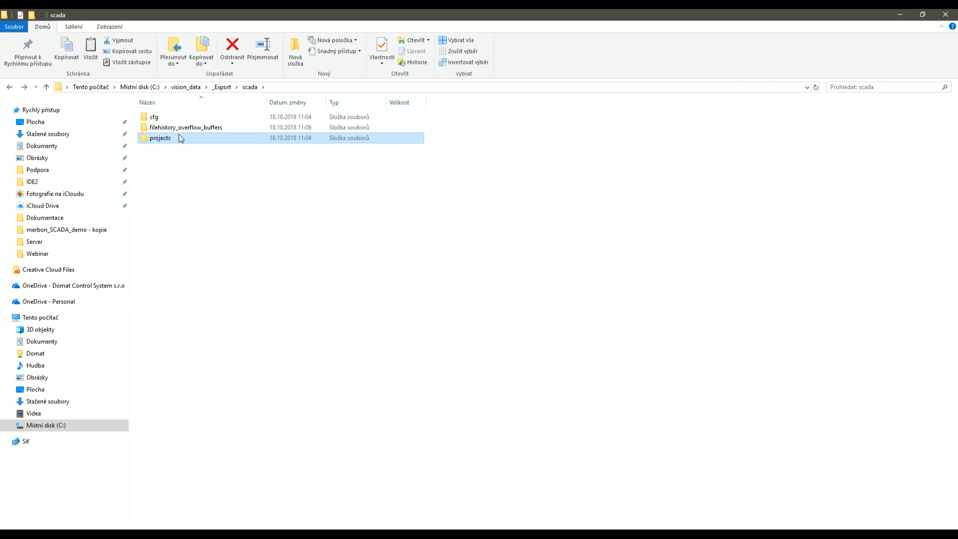
Look into the projects folder, go back to scada, and open cfg\projects.config in PSPad.
{"action": "double_click", "coordinate": [179, 133]}
{"action": "left_click", "coordinate": [189, 120]}
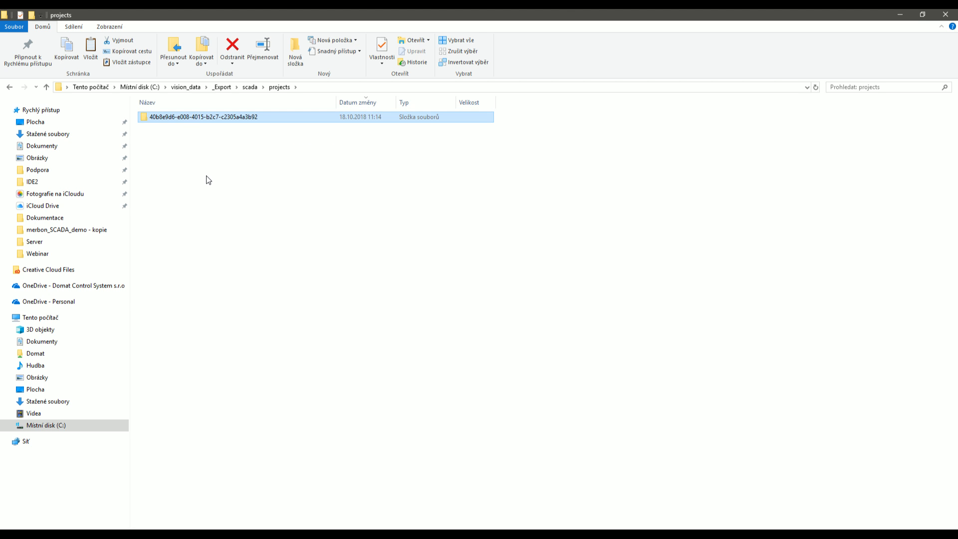
{"action": "key", "text": "Delete"}
{"action": "key", "text": "BackSpace"}
{"action": "double_click", "coordinate": [169, 116]}
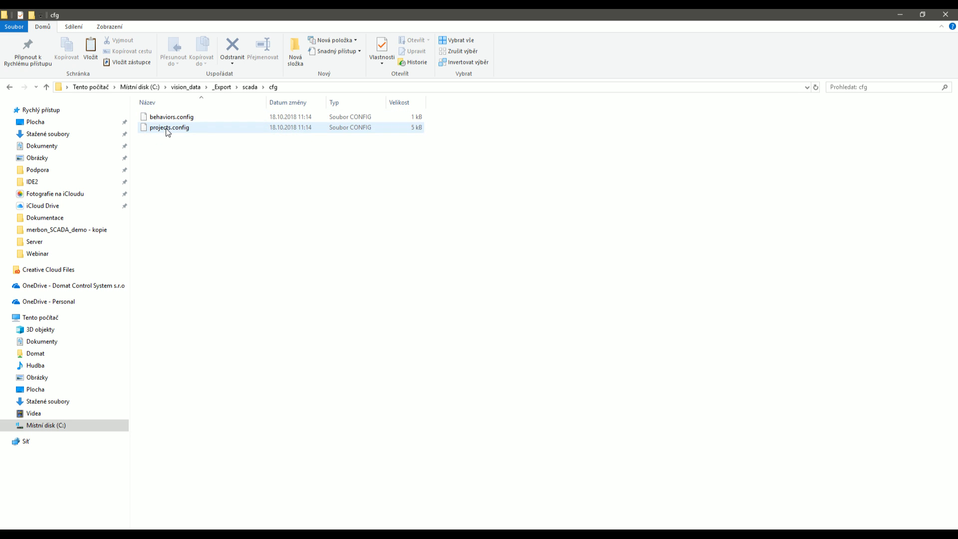
{"action": "left_click", "coordinate": [166, 128]}
{"action": "right_click", "coordinate": [165, 128]}
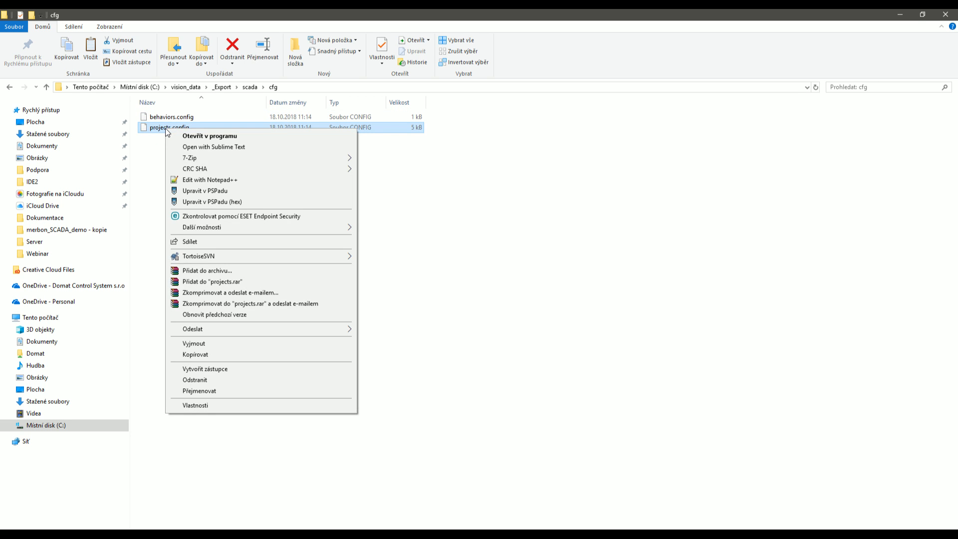
{"action": "left_click", "coordinate": [194, 190]}
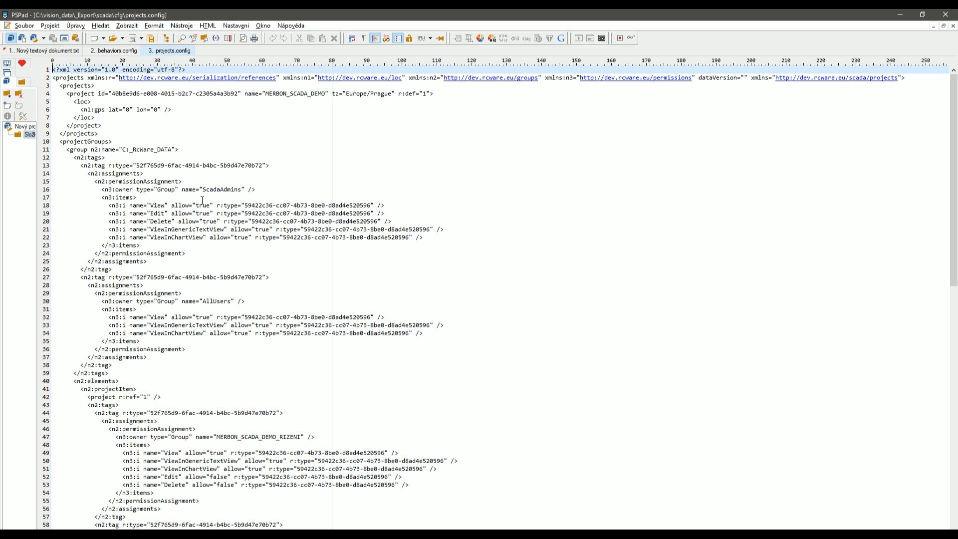
{"action": "left_click_drag", "start_coordinate": [202, 189], "coordinate": [248, 189]}
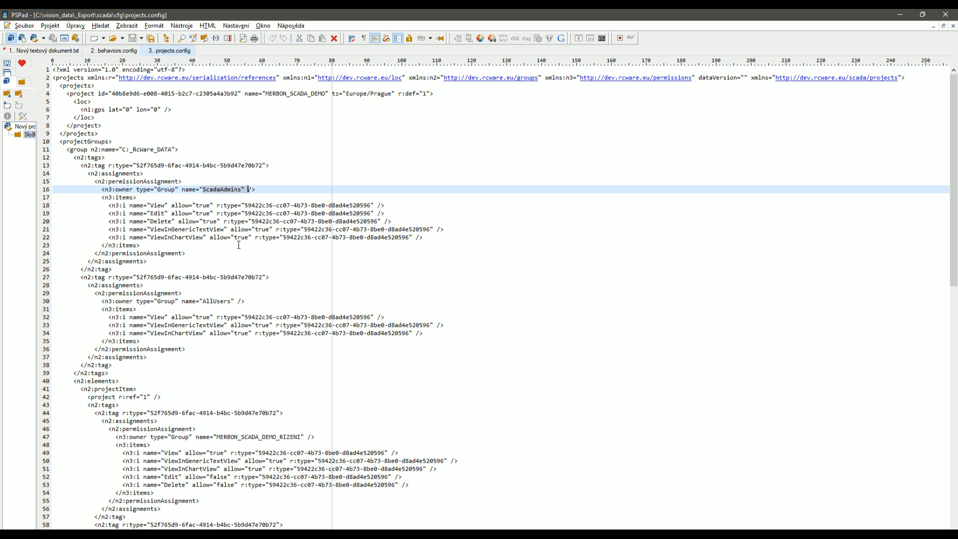
{"action": "left_click_drag", "start_coordinate": [202, 300], "coordinate": [233, 301]}
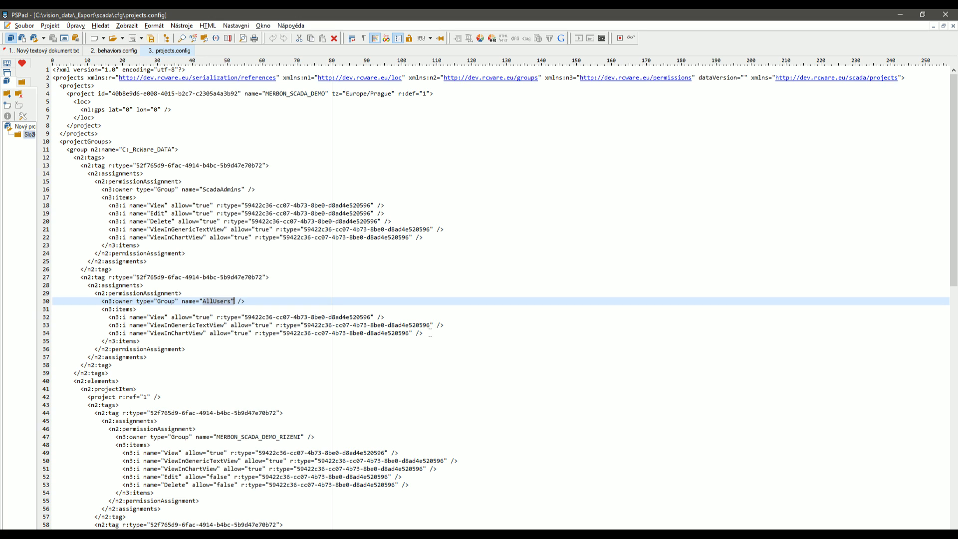
{"action": "left_click_drag", "start_coordinate": [430, 333], "coordinate": [52, 318]}
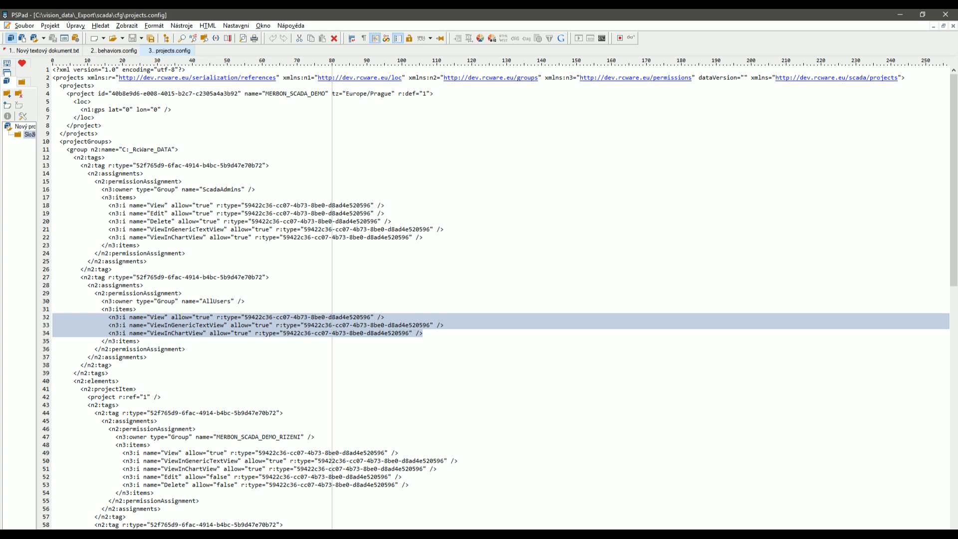
{"action": "left_click", "coordinate": [120, 534]}
{"action": "left_click", "coordinate": [226, 520]}
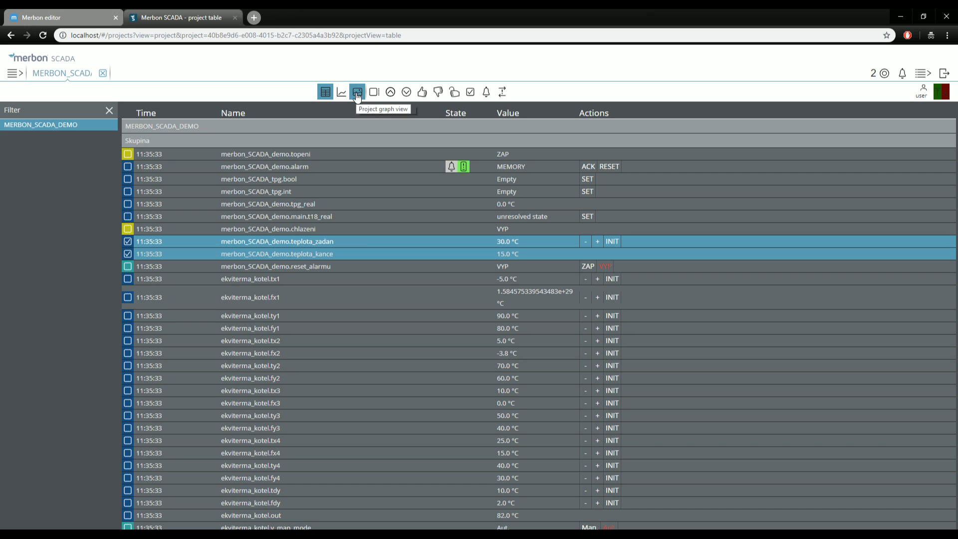
{"action": "left_click", "coordinate": [906, 18]}
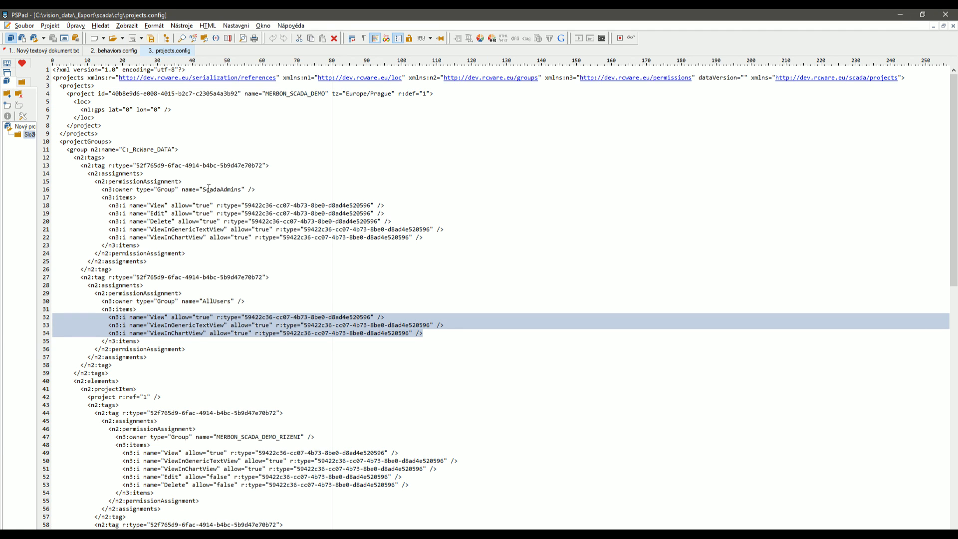
{"action": "left_click", "coordinate": [209, 188]}
{"action": "left_click", "coordinate": [220, 301]}
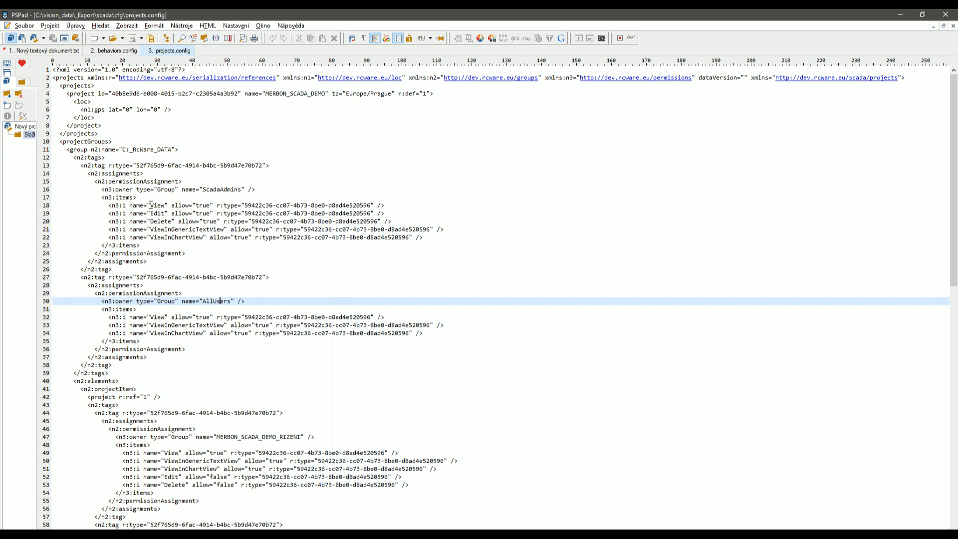
{"action": "left_click_drag", "start_coordinate": [151, 205], "coordinate": [388, 205]}
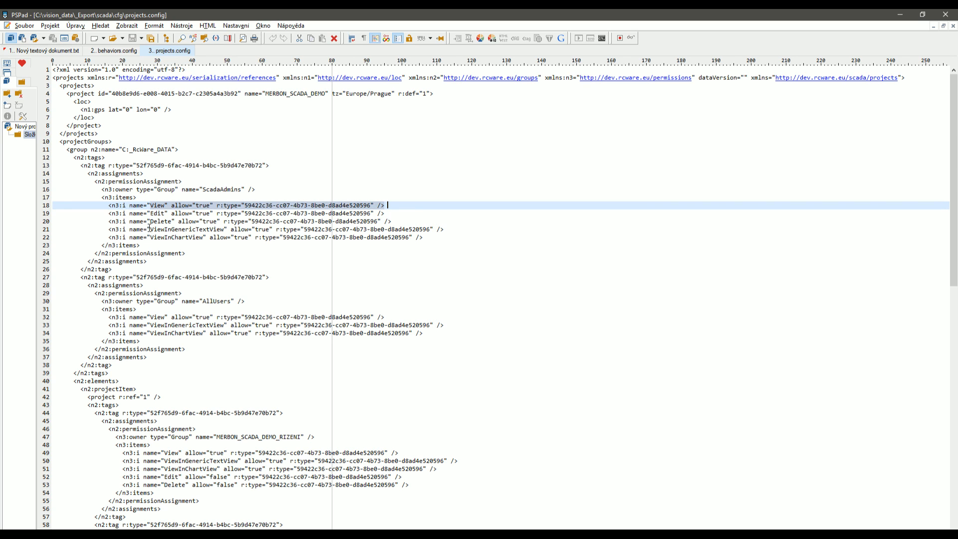
{"action": "left_click_drag", "start_coordinate": [150, 229], "coordinate": [457, 237]}
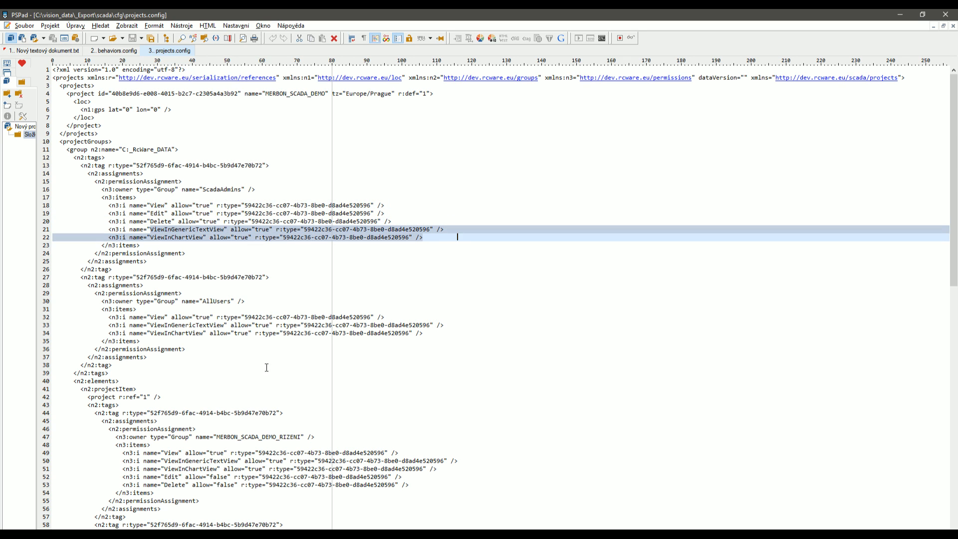
{"action": "left_click", "coordinate": [140, 535]}
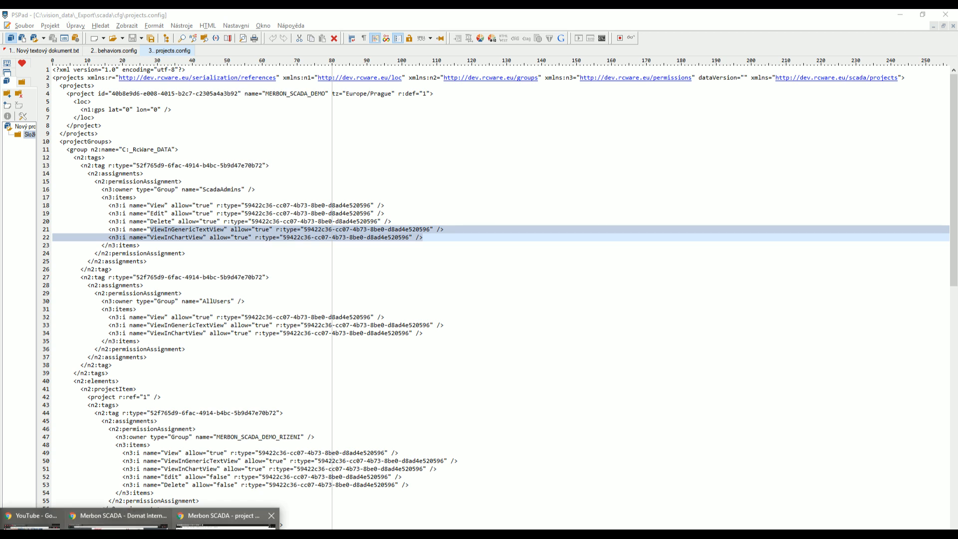
{"action": "left_click", "coordinate": [225, 519]}
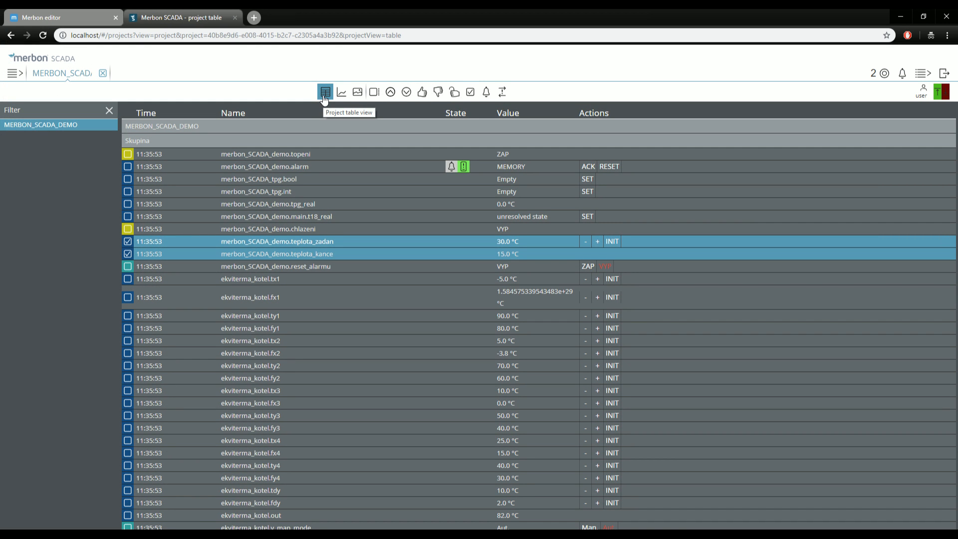
{"action": "left_click", "coordinate": [900, 17]}
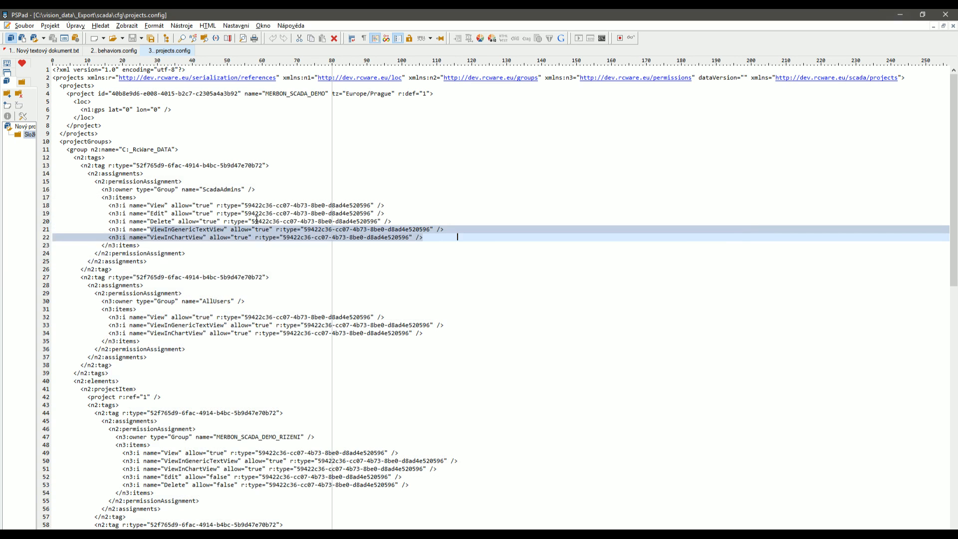
{"action": "left_click", "coordinate": [181, 334]}
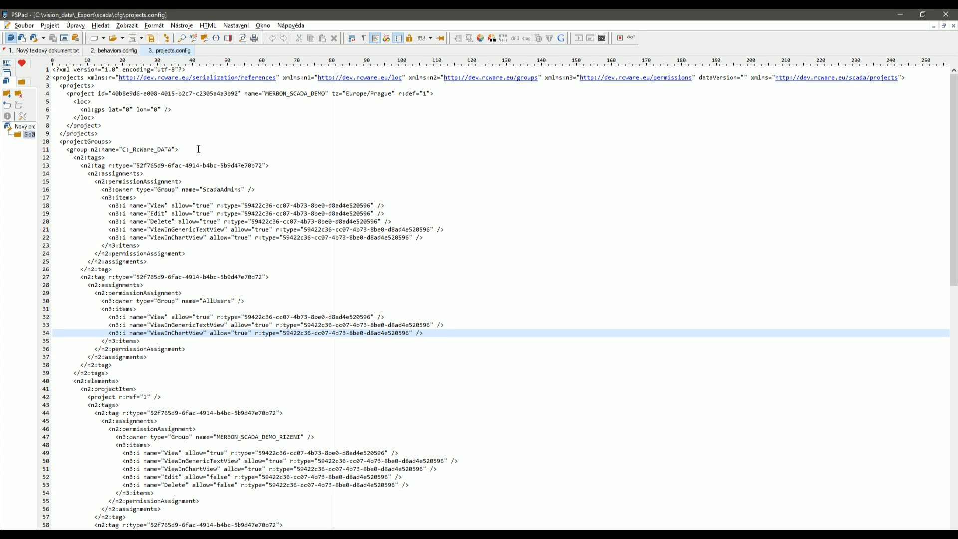
Minimize PSPad and open the live projects.config from C:\vision_data\scada\cfg in PSPad.
{"action": "left_click", "coordinate": [901, 14]}
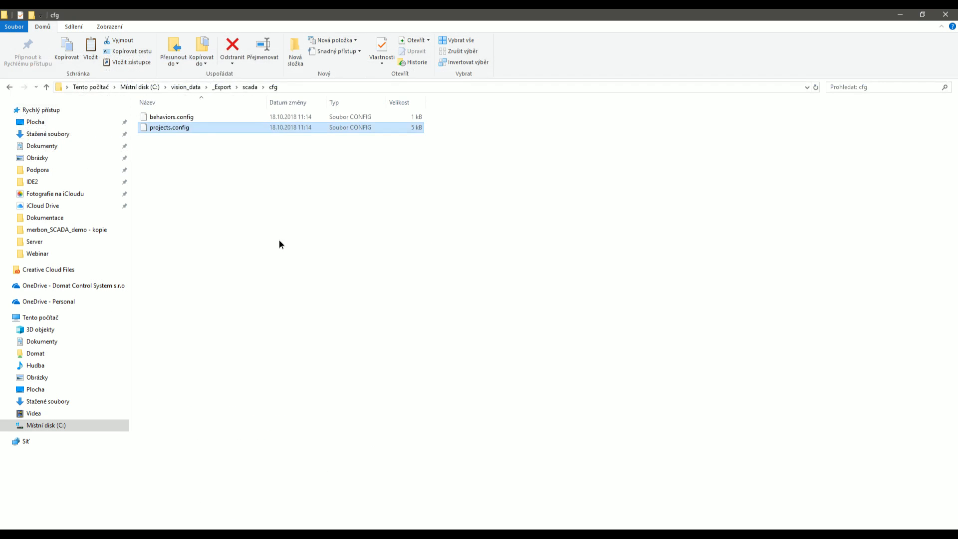
{"action": "left_click", "coordinate": [243, 86]}
{"action": "left_click", "coordinate": [197, 86]}
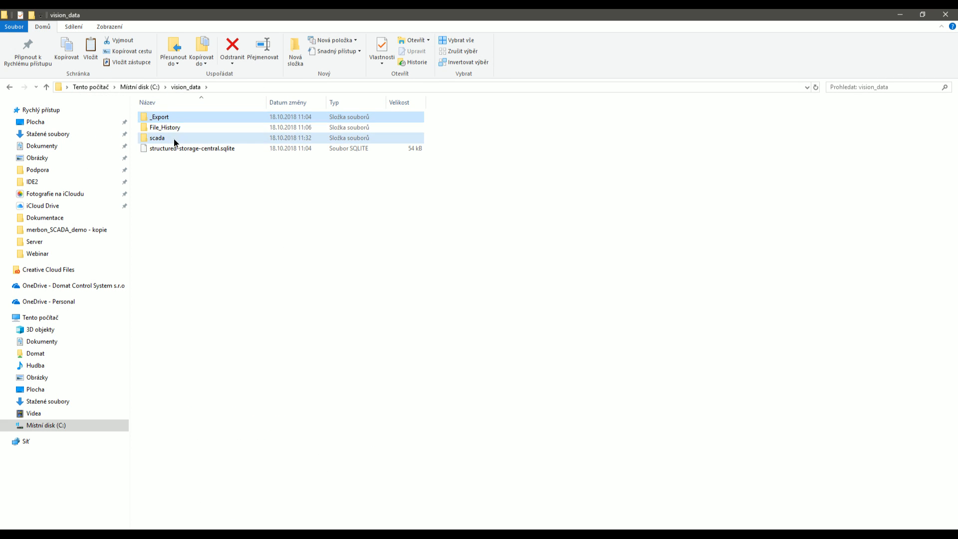
{"action": "double_click", "coordinate": [173, 139]}
{"action": "left_click", "coordinate": [175, 116]}
{"action": "double_click", "coordinate": [175, 118]}
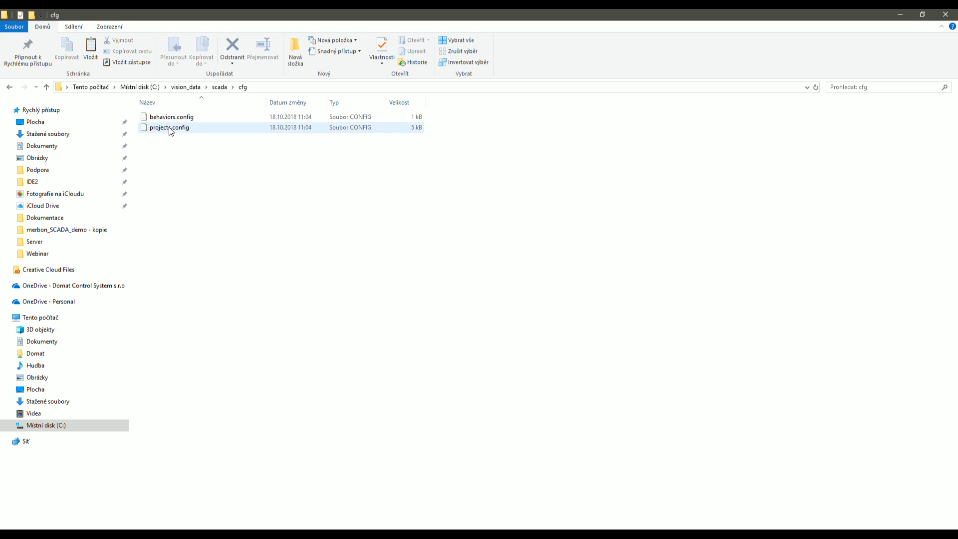
{"action": "left_click", "coordinate": [171, 128]}
{"action": "right_click", "coordinate": [170, 128]}
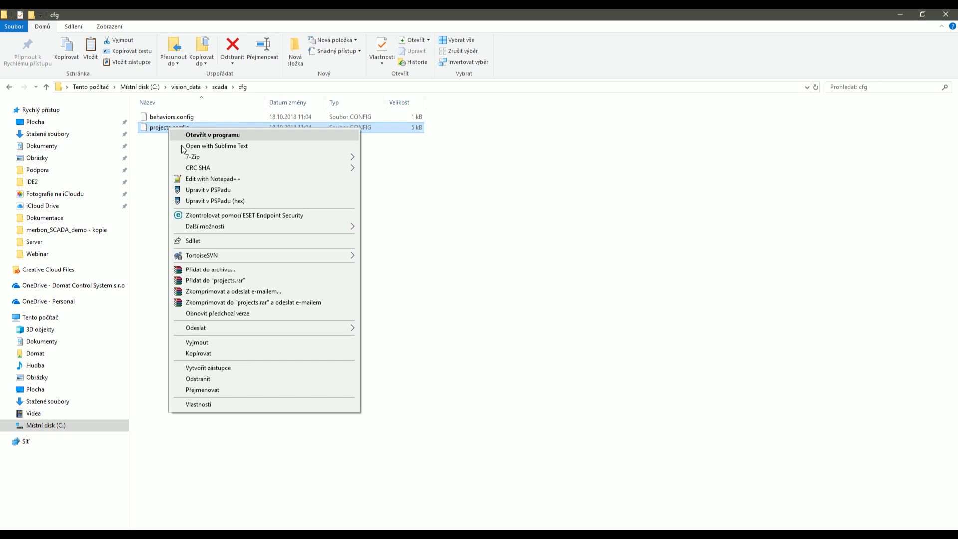
{"action": "left_click", "coordinate": [197, 190]}
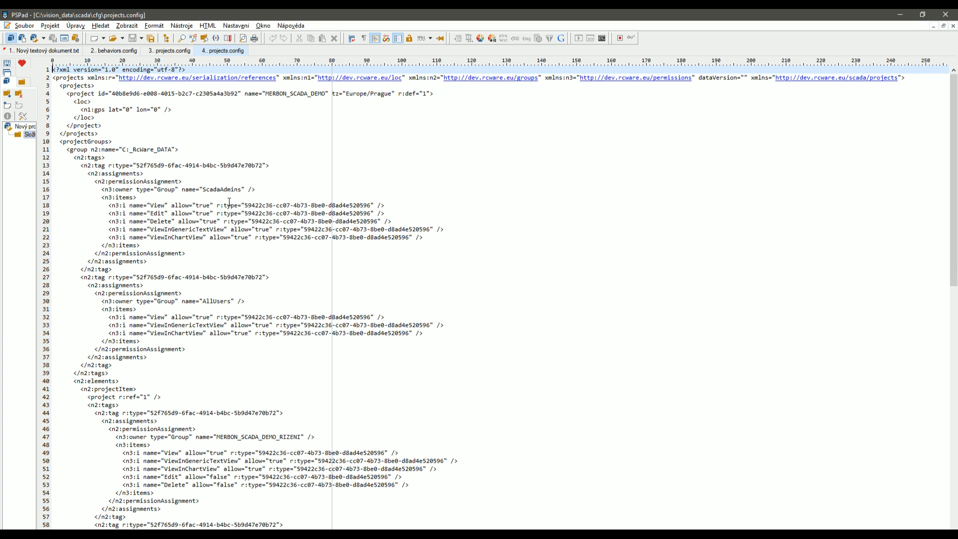
Change ScadaAdmins' View permission on line 18 to false and save projects.config.
{"action": "double_click", "coordinate": [202, 206]}
{"action": "type", "text": "false"}
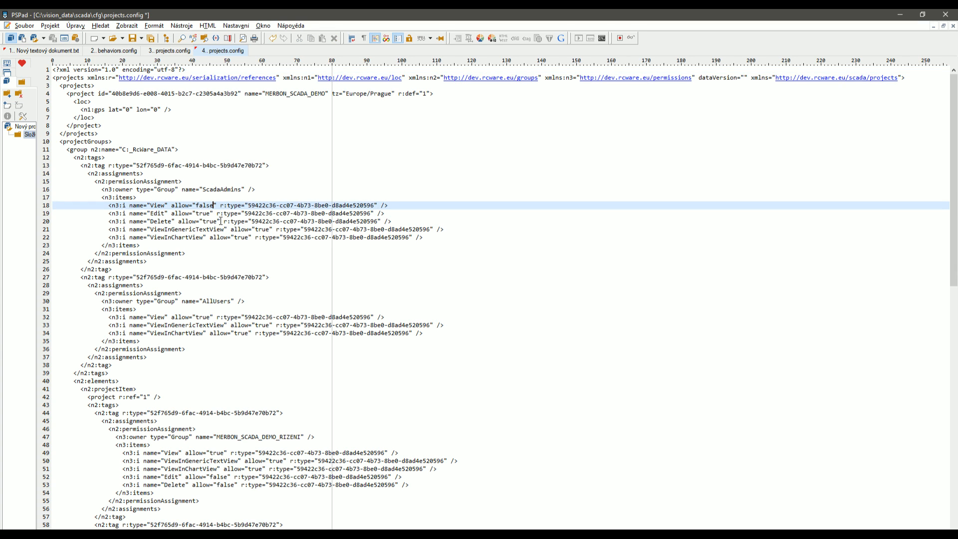
{"action": "key", "text": "ctrl+s"}
Return to the Merbon SCADA project table in the browser and log out.
{"action": "key", "text": "alt+Tab"}
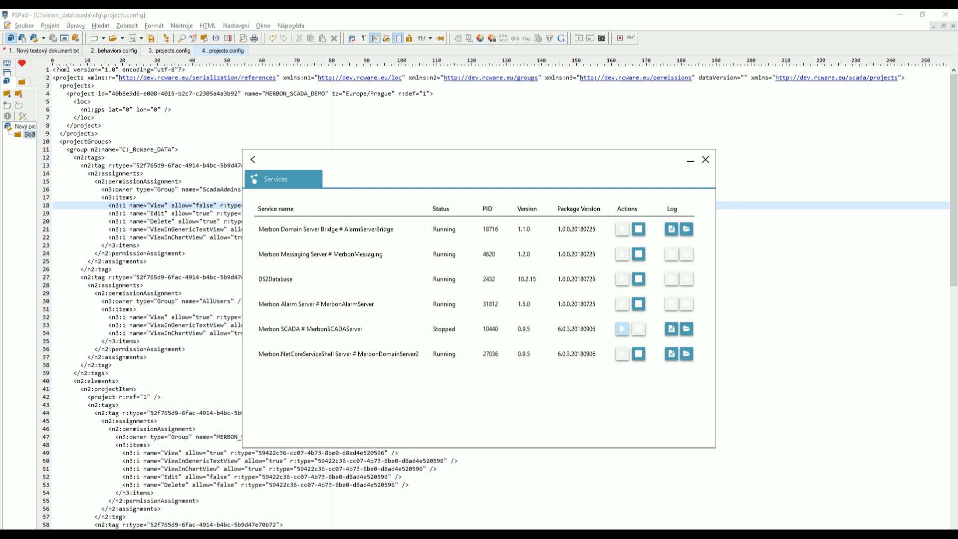
{"action": "mouse_move", "coordinate": [142, 535]}
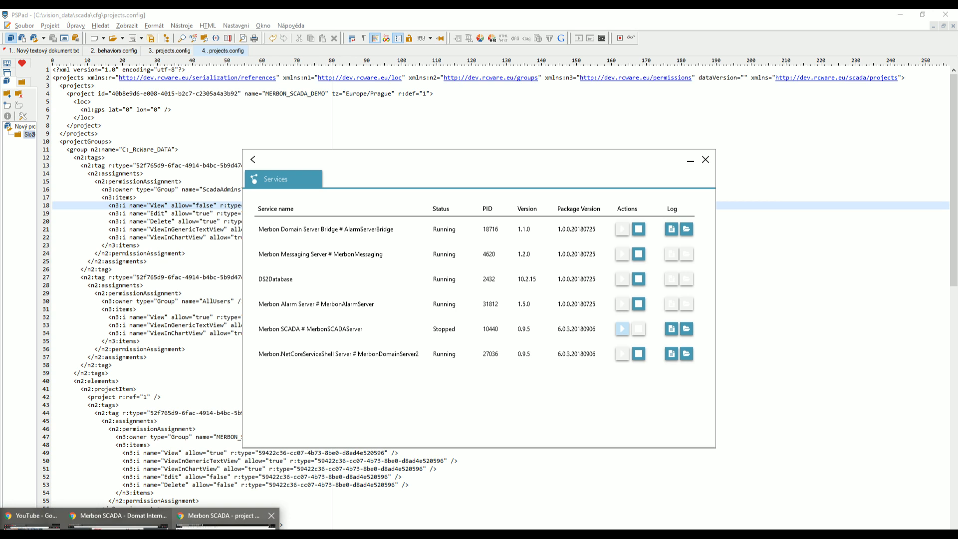
{"action": "left_click", "coordinate": [227, 523]}
{"action": "left_click", "coordinate": [941, 73]}
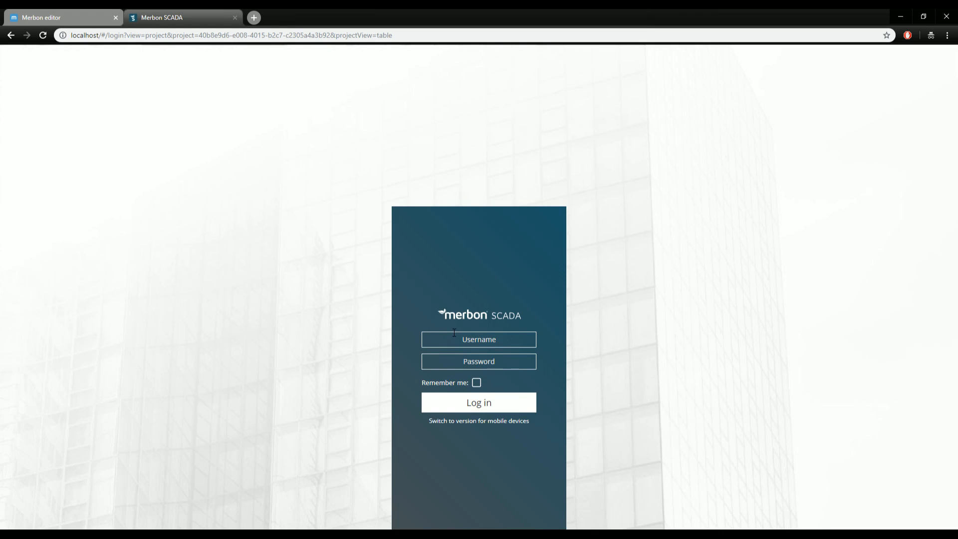
Log in with the regular user account and open MERBON_SCADA_DEMO from the project list.
{"action": "type", "text": "user"}
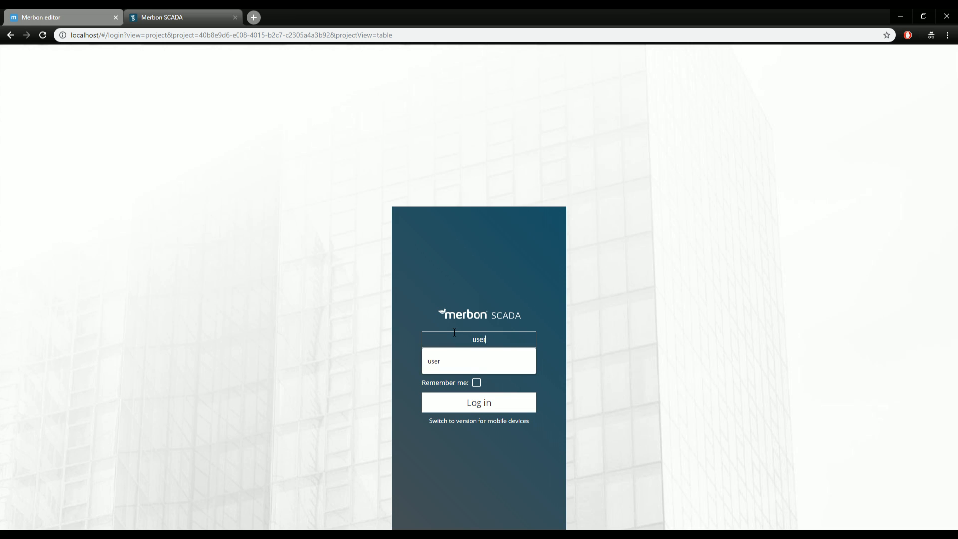
{"action": "key", "text": "Tab"}
{"action": "type", "text": "•••••••••"}
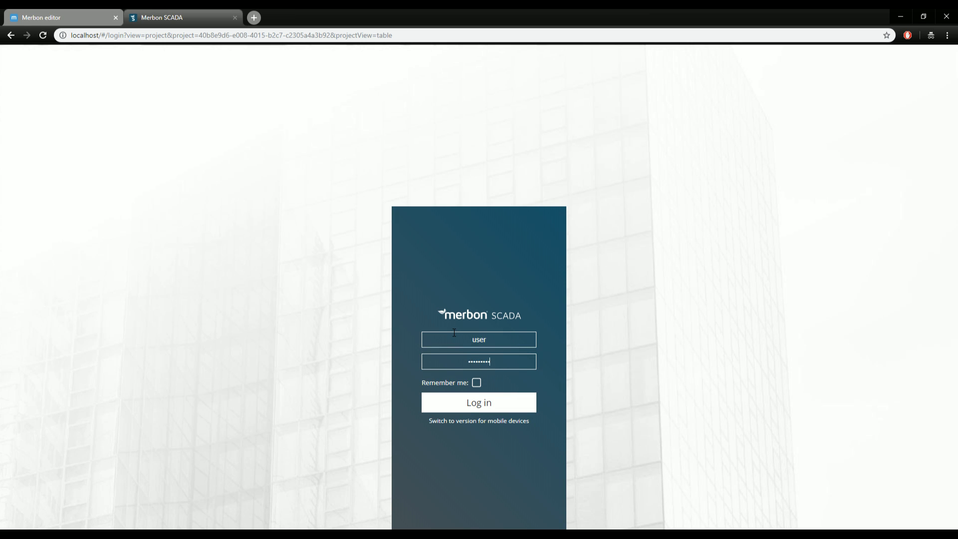
{"action": "type", "text": "••••••"}
{"action": "left_click", "coordinate": [477, 407]}
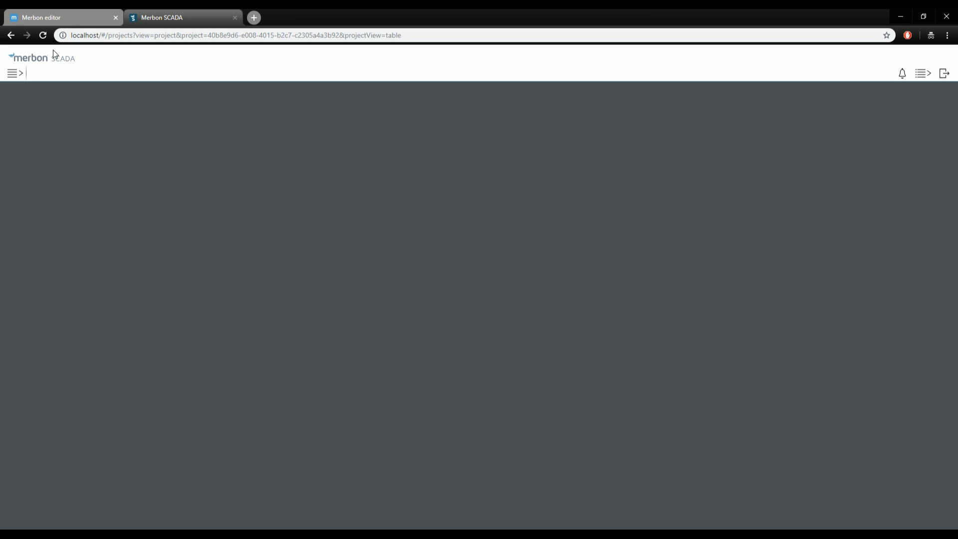
{"action": "left_click", "coordinate": [14, 74]}
{"action": "left_click", "coordinate": [31, 105]}
{"action": "left_click", "coordinate": [12, 75]}
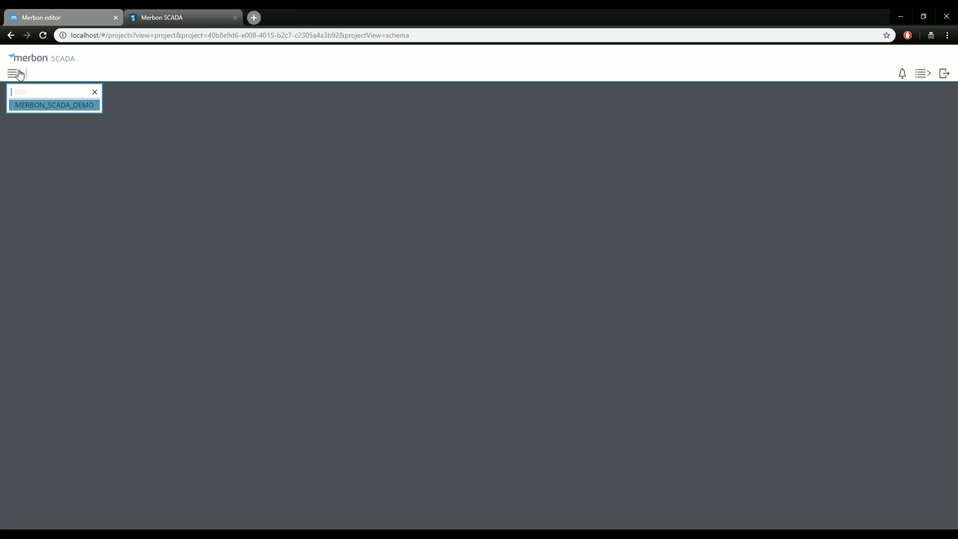
{"action": "left_click", "coordinate": [69, 104]}
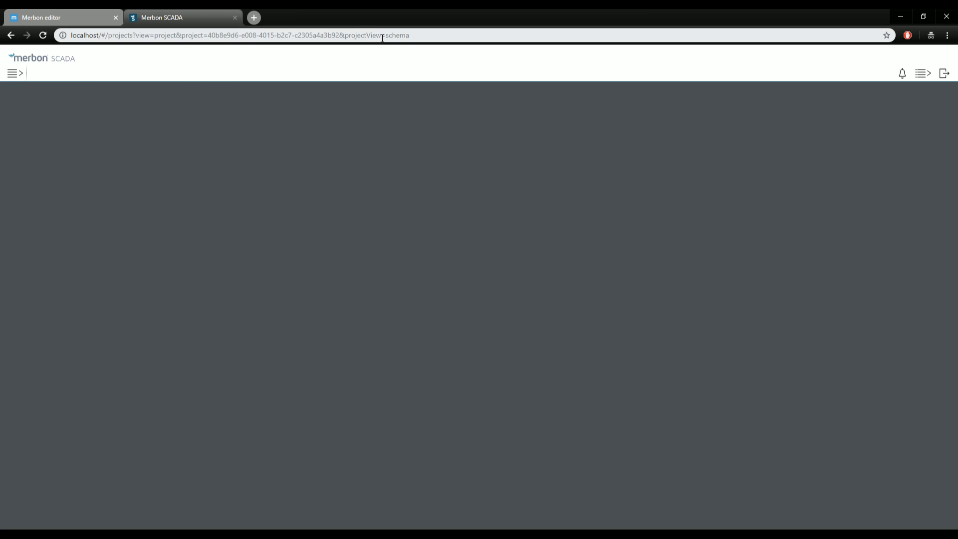
Strip the view parameter from the page address, reload, and log out.
{"action": "left_click_drag", "start_coordinate": [345, 34], "coordinate": [446, 33]}
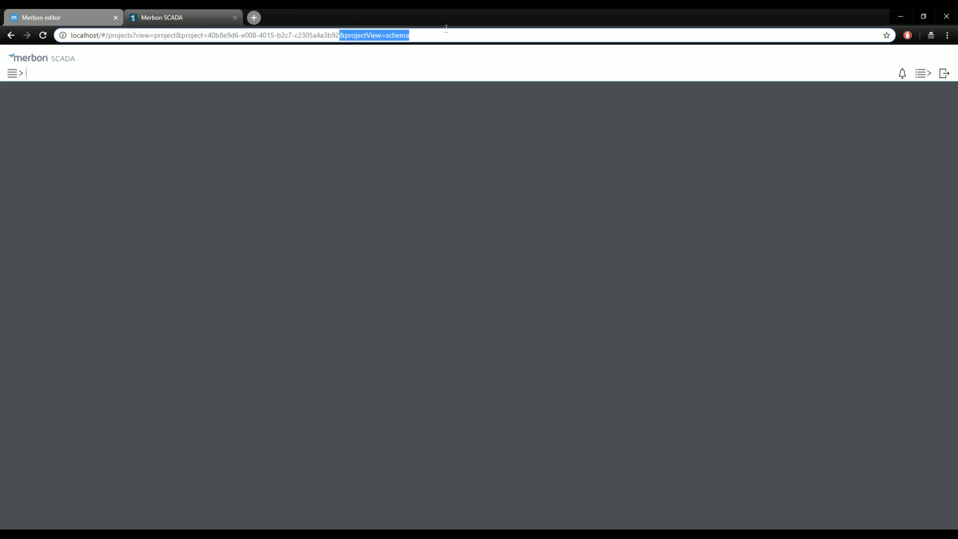
{"action": "key", "text": "BackSpace"}
{"action": "key", "text": "Return"}
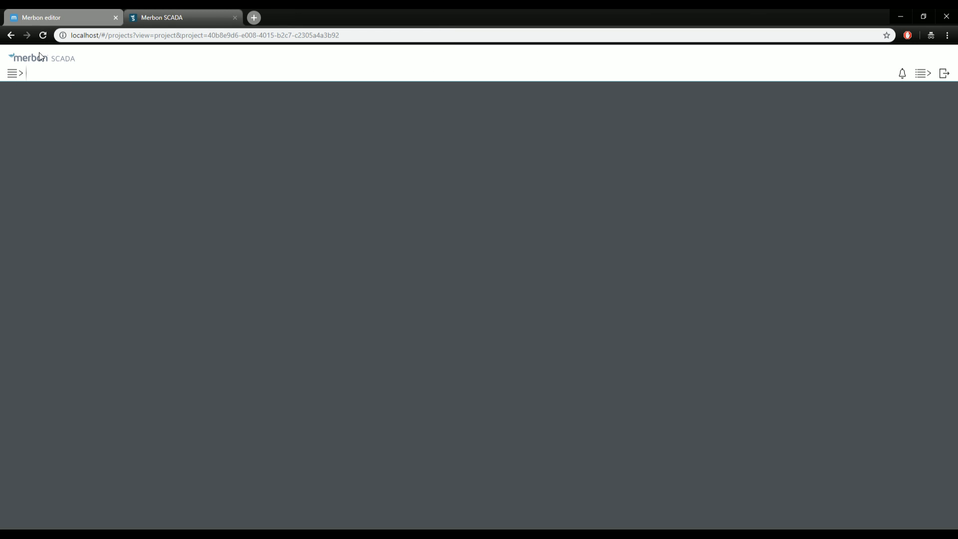
{"action": "left_click", "coordinate": [15, 74]}
{"action": "left_click", "coordinate": [224, 149]}
{"action": "left_click", "coordinate": [943, 73]}
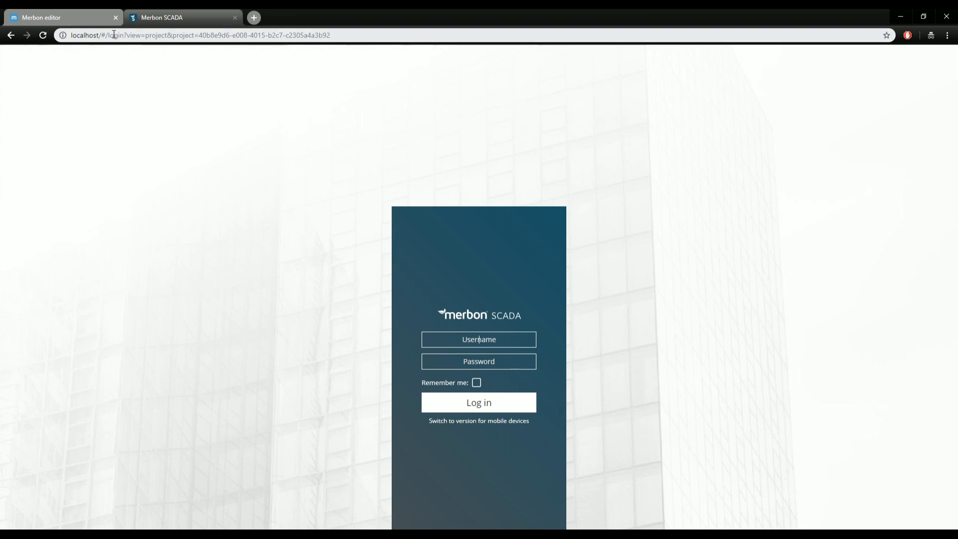
Load bare localhost, log in with the saved username and password, and reopen MERBON_SCADA_DEMO.
{"action": "left_click_drag", "start_coordinate": [108, 35], "coordinate": [538, 71]}
{"action": "key", "text": "BackSpace"}
{"action": "key", "text": "BackSpace"}
{"action": "key", "text": "Return"}
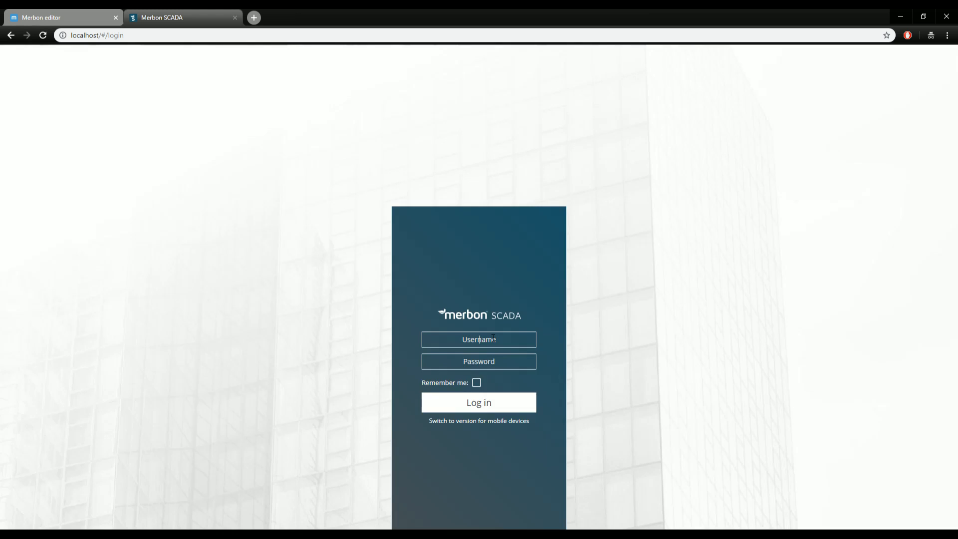
{"action": "left_click", "coordinate": [494, 340]}
{"action": "left_click", "coordinate": [460, 381]}
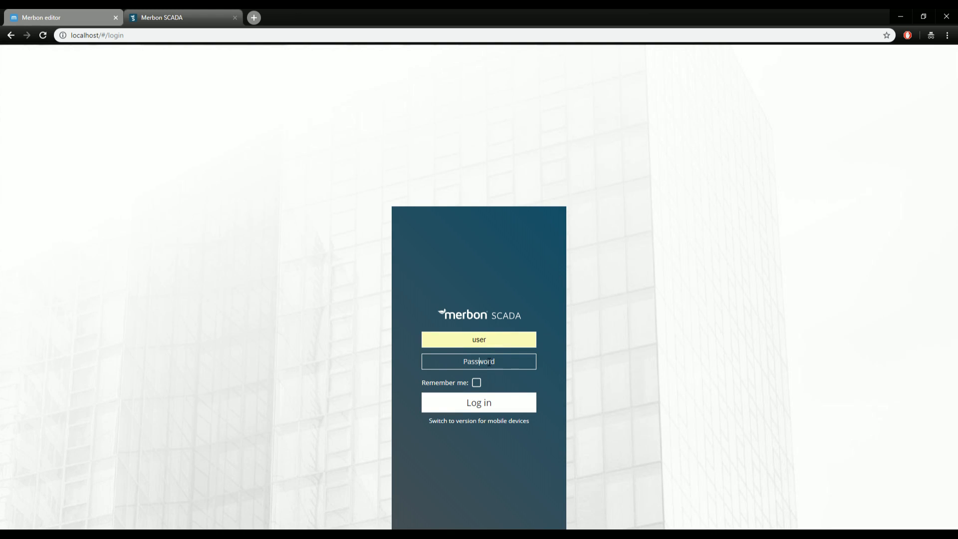
{"action": "type", "text": "••••••••••••"}
{"action": "left_click", "coordinate": [486, 402]}
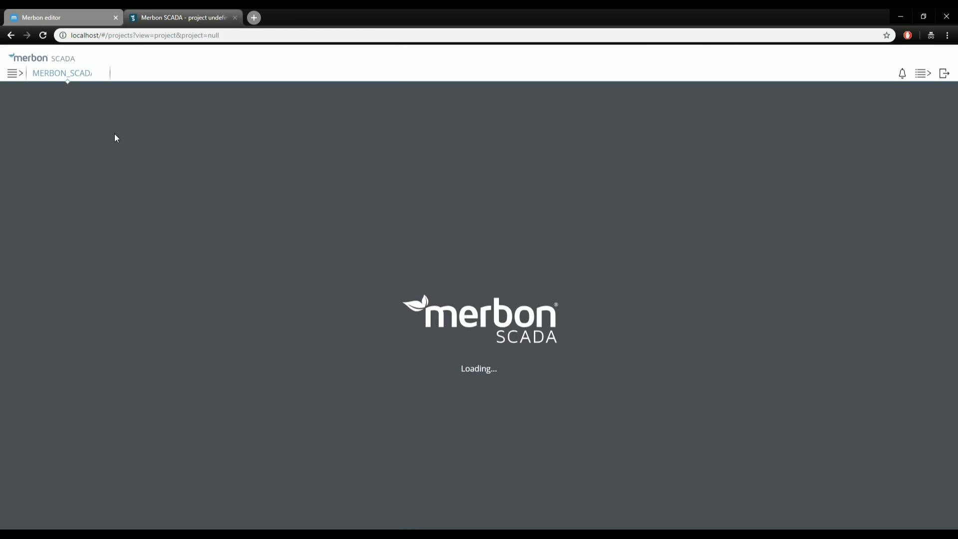
{"action": "left_click", "coordinate": [13, 81]}
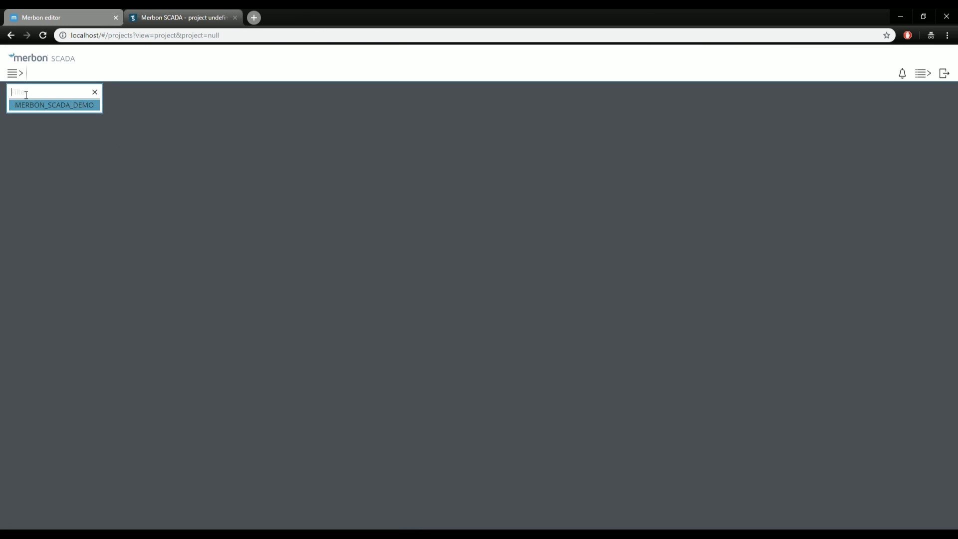
{"action": "left_click", "coordinate": [45, 106]}
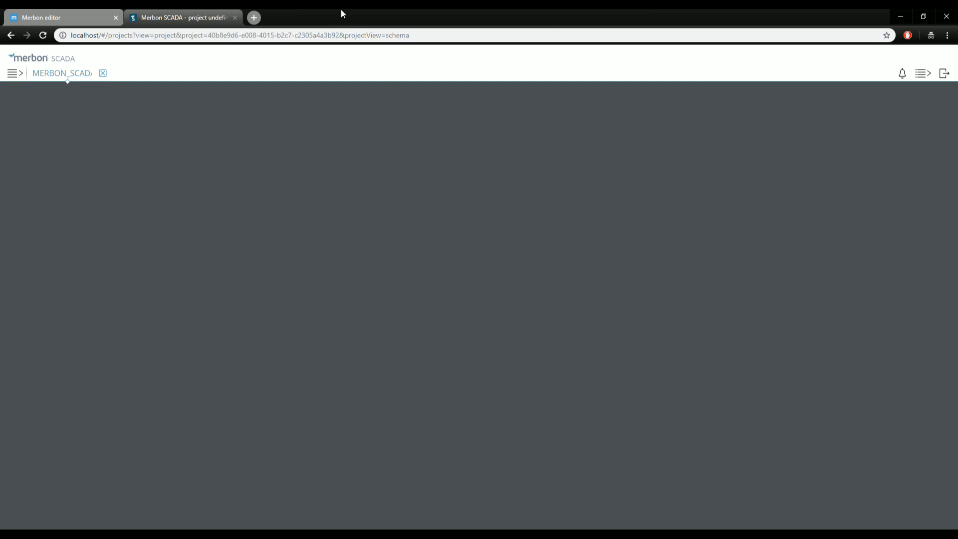
Set ScadaAdmins' View to true and AllUsers' ViewInGenericTextView to false, save, and return to the browser.
{"action": "left_click", "coordinate": [900, 16]}
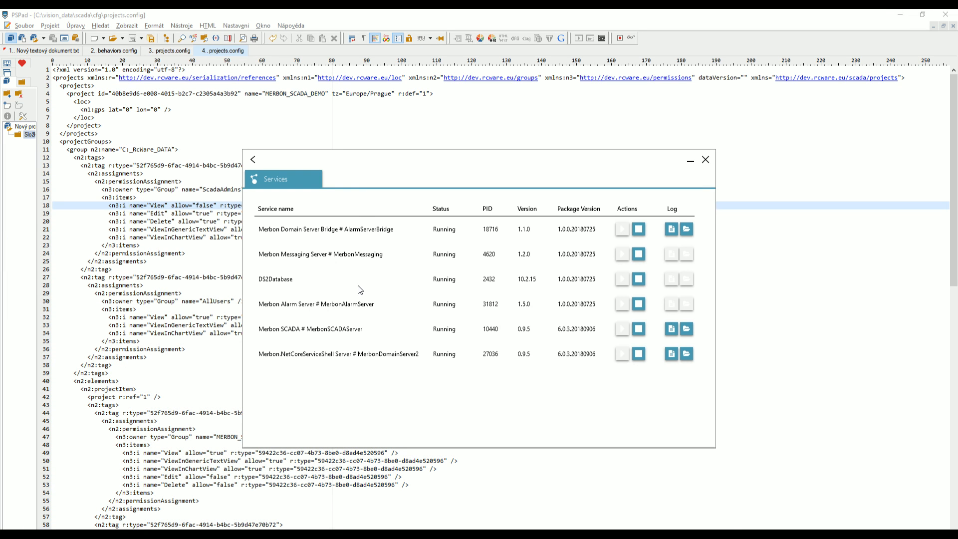
{"action": "left_click", "coordinate": [178, 205]}
{"action": "double_click", "coordinate": [203, 206]}
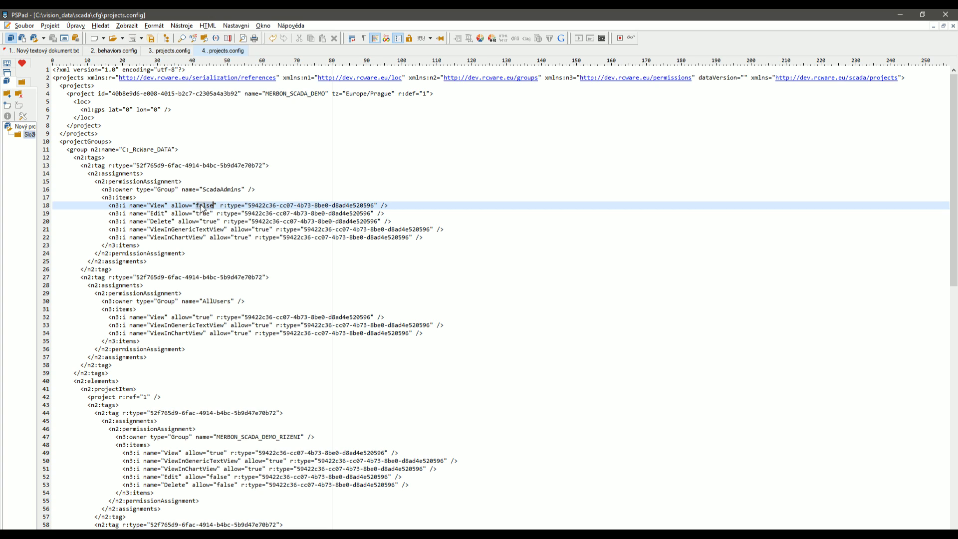
{"action": "type", "text": "true"}
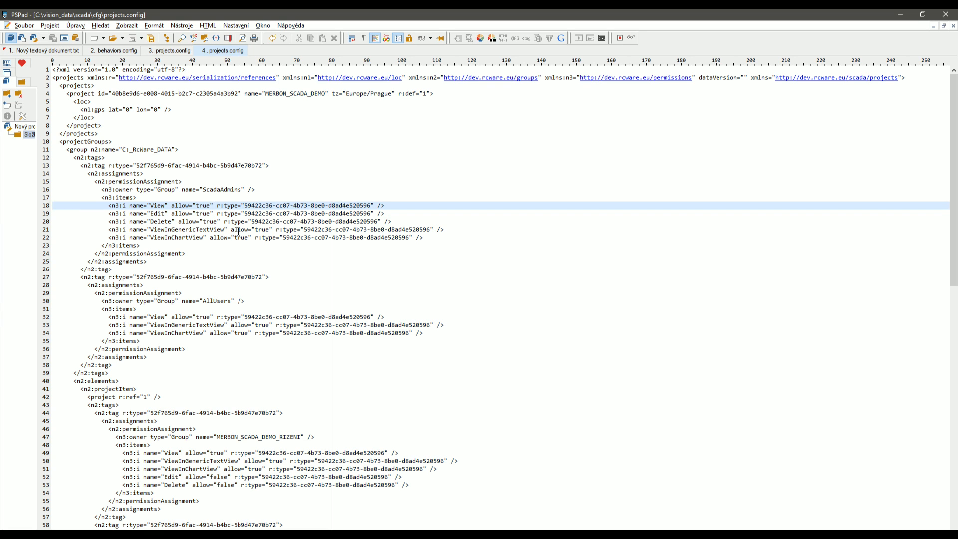
{"action": "double_click", "coordinate": [263, 325]}
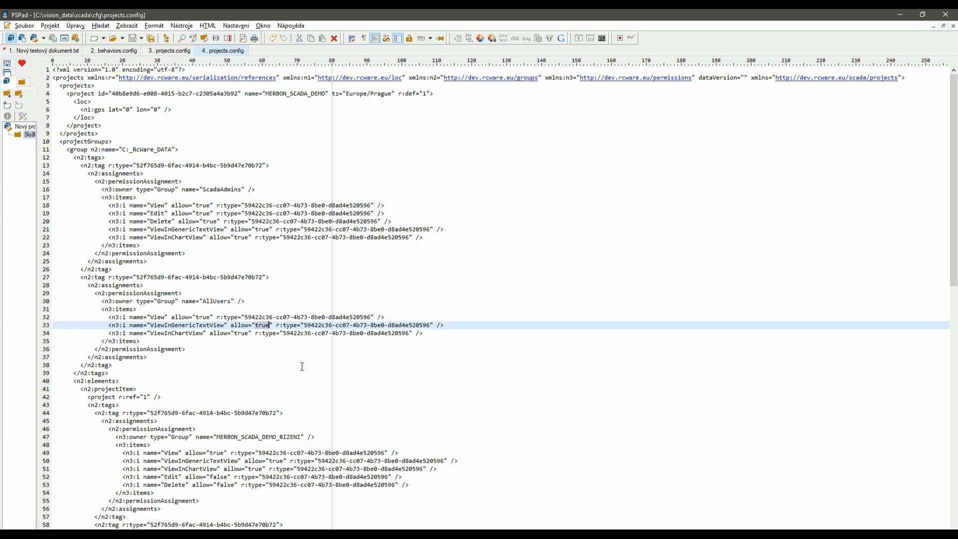
{"action": "type", "text": "false"}
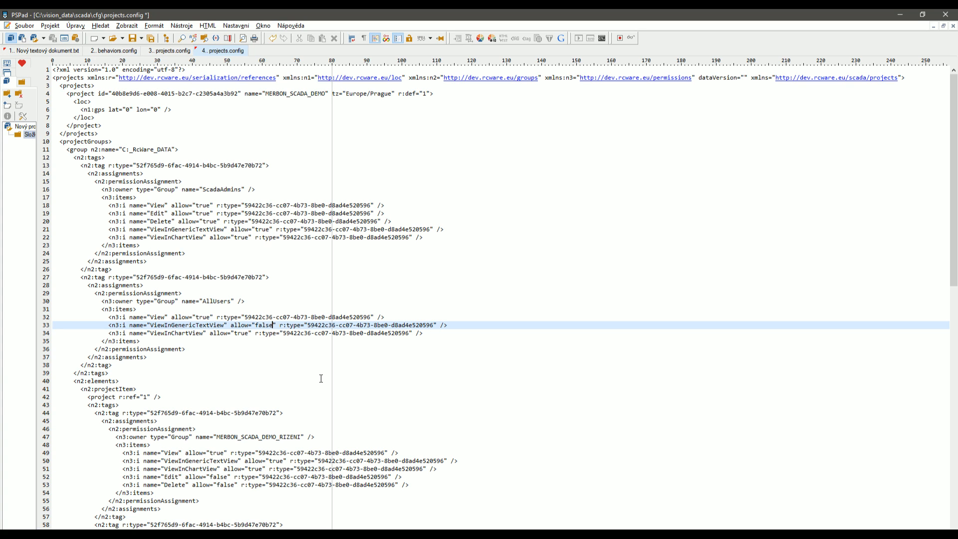
{"action": "key", "text": "ctrl+s"}
{"action": "left_click", "coordinate": [210, 519]}
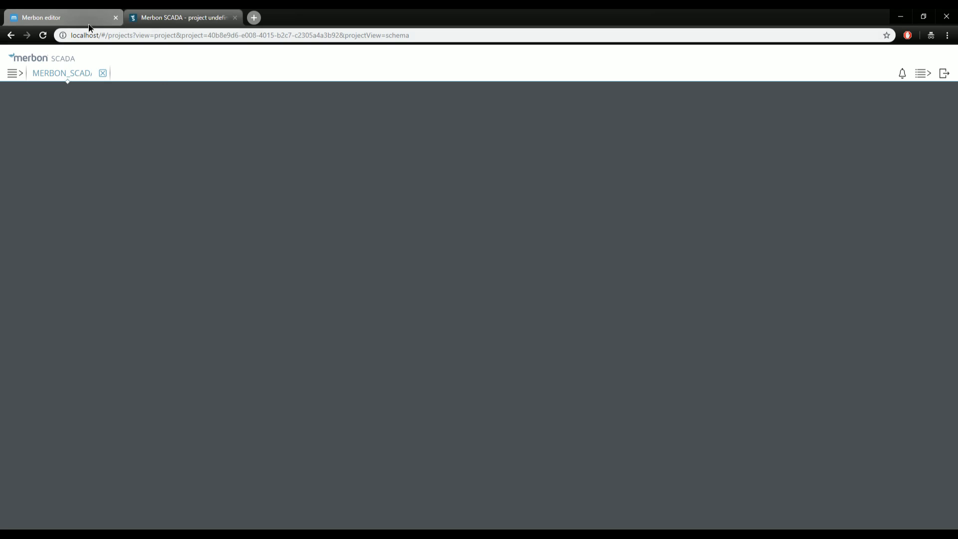
{"action": "left_click", "coordinate": [175, 19]}
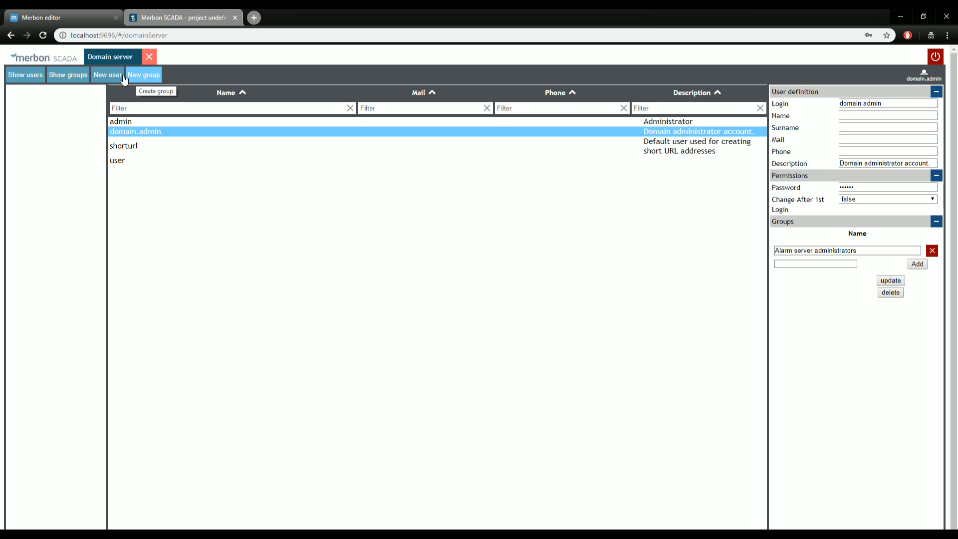
Create a new domain user with login 'all' and a password.
{"action": "left_click", "coordinate": [108, 75]}
{"action": "left_click", "coordinate": [485, 168]}
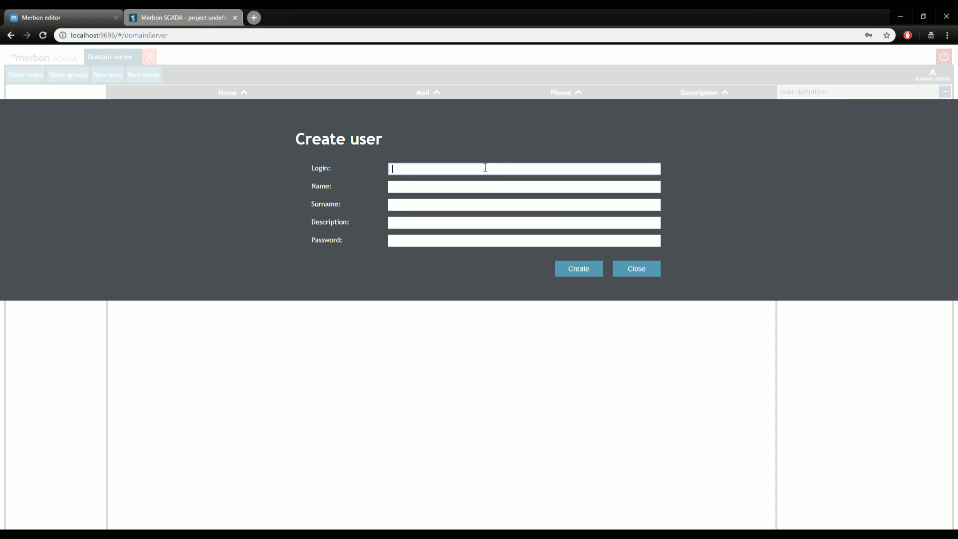
{"action": "type", "text": "all"}
{"action": "key", "text": "Tab"}
{"action": "key", "text": "Tab"}
{"action": "key", "text": "Tab"}
{"action": "key", "text": "Tab"}
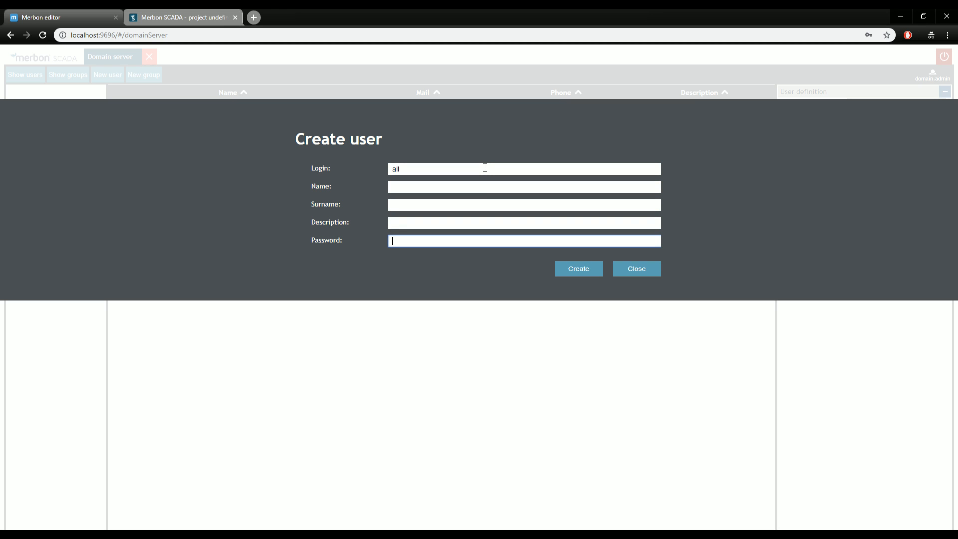
{"action": "type", "text": "••••••••••"}
{"action": "left_click", "coordinate": [587, 270]}
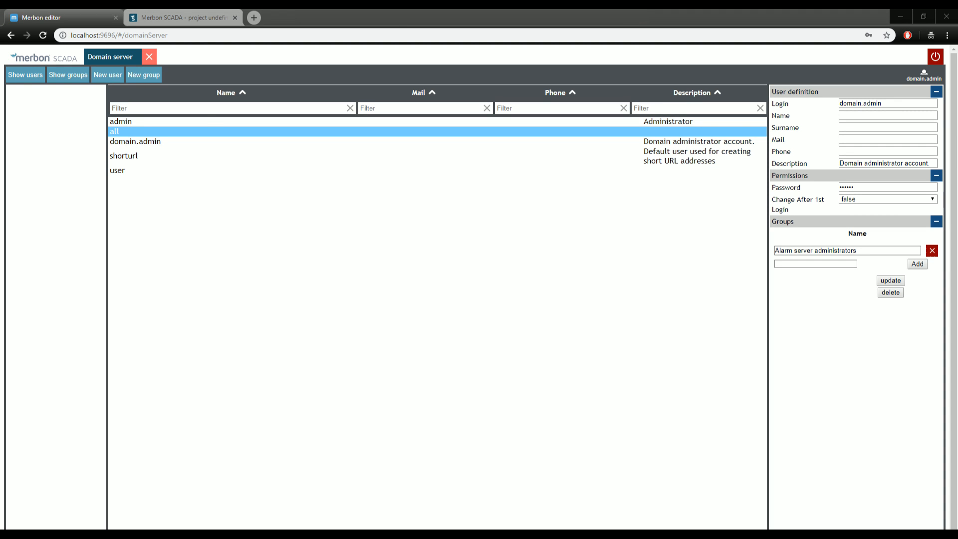
Add the 'all' user to the AllUsers group and confirm saving the change.
{"action": "left_click", "coordinate": [184, 142]}
{"action": "left_click", "coordinate": [186, 131]}
{"action": "left_click", "coordinate": [811, 249]}
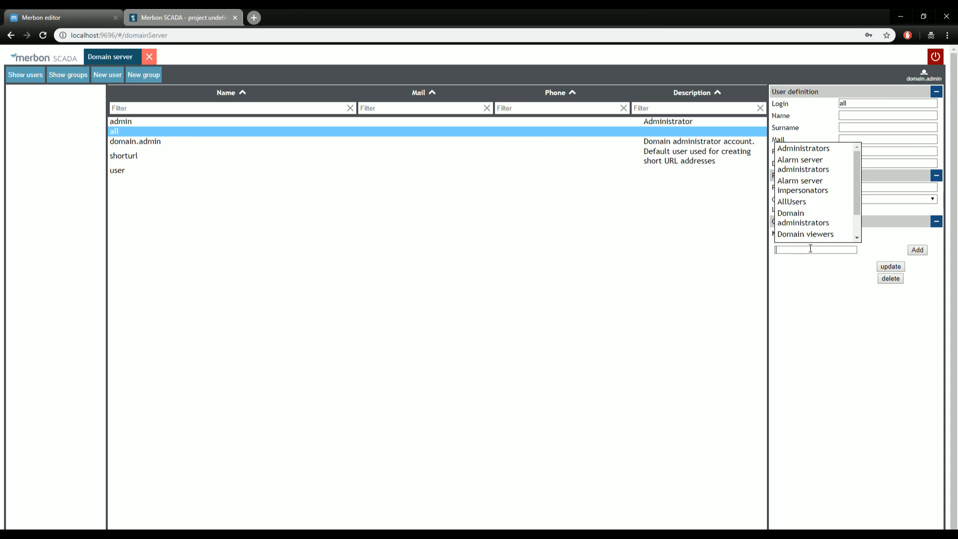
{"action": "left_click", "coordinate": [809, 202]}
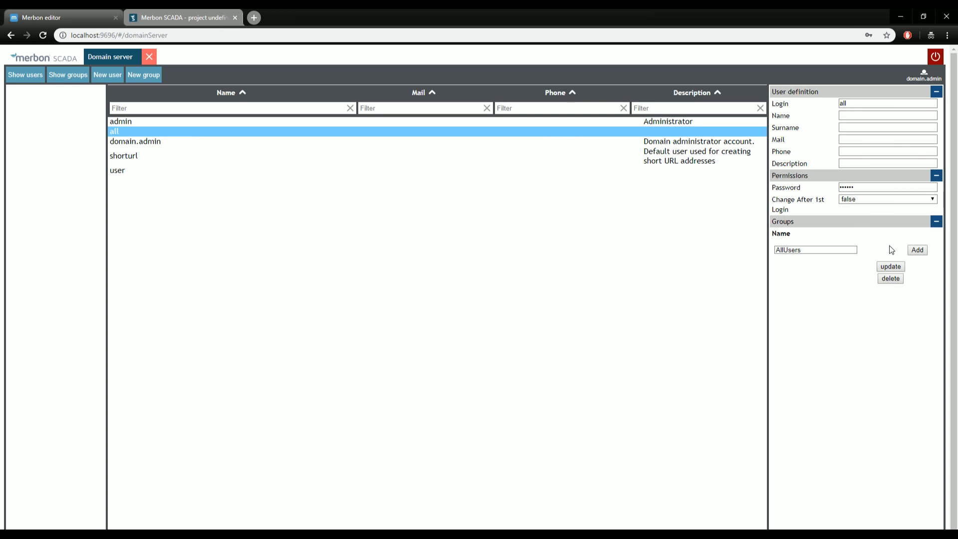
{"action": "left_click", "coordinate": [916, 251]}
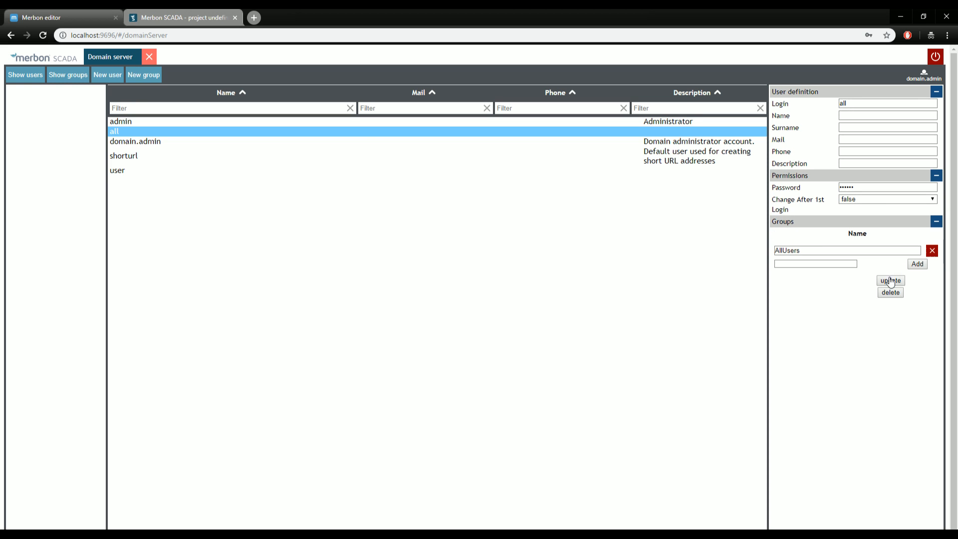
{"action": "left_click", "coordinate": [893, 281]}
{"action": "left_click", "coordinate": [578, 180]}
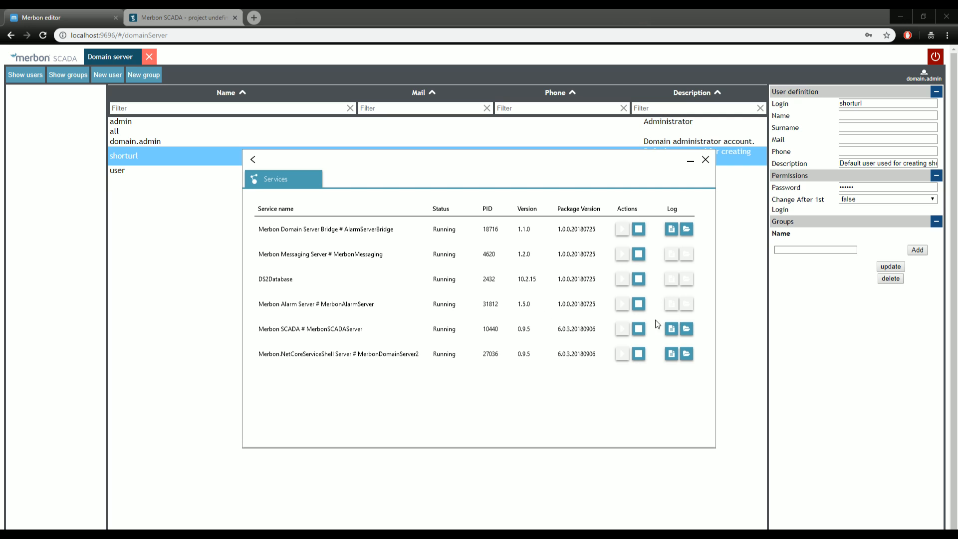
Stop the Merbon SCADA service, then log in to Merbon SCADA as user 'all' with its password.
{"action": "left_click", "coordinate": [639, 330]}
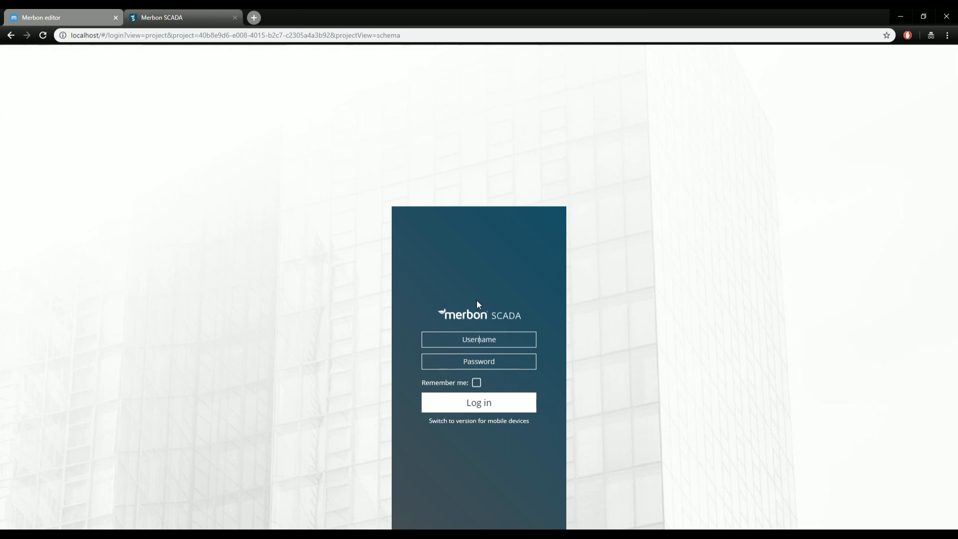
{"action": "left_click", "coordinate": [473, 339]}
{"action": "type", "text": "all"}
{"action": "key", "text": "Tab"}
{"action": "type", "text": "****************"}
{"action": "key", "text": "Return"}
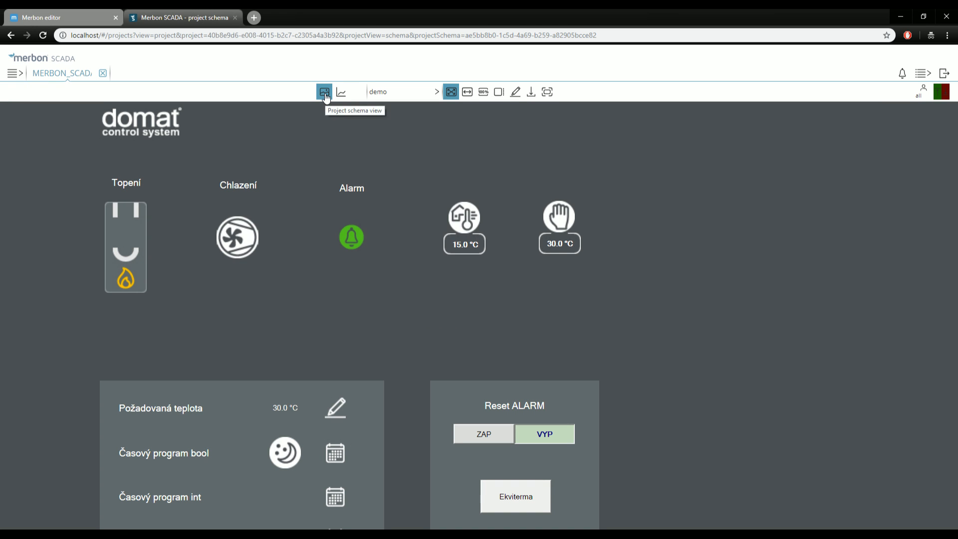
Switch to the Graph view and back to Schema, then minimize the browser to show PSPad.
{"action": "left_click", "coordinate": [342, 92]}
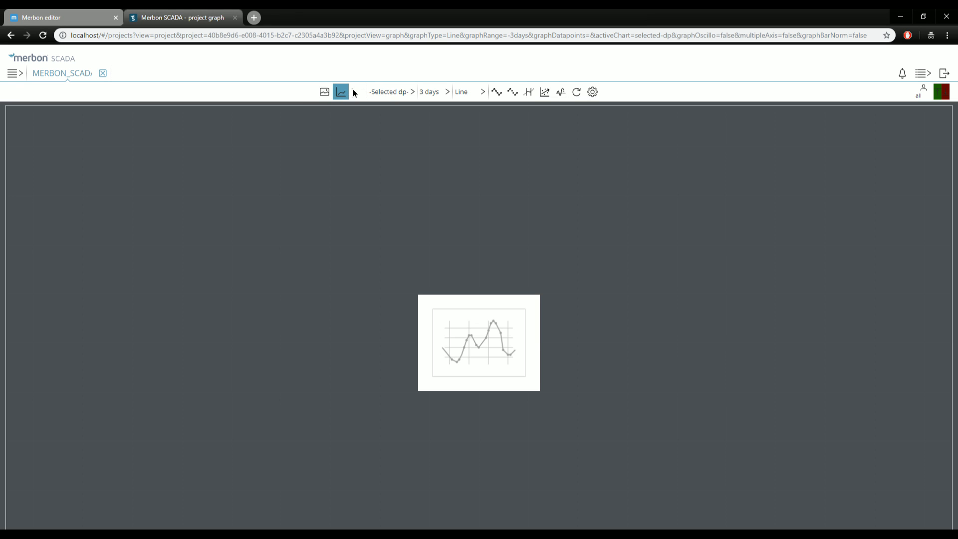
{"action": "left_click", "coordinate": [325, 92]}
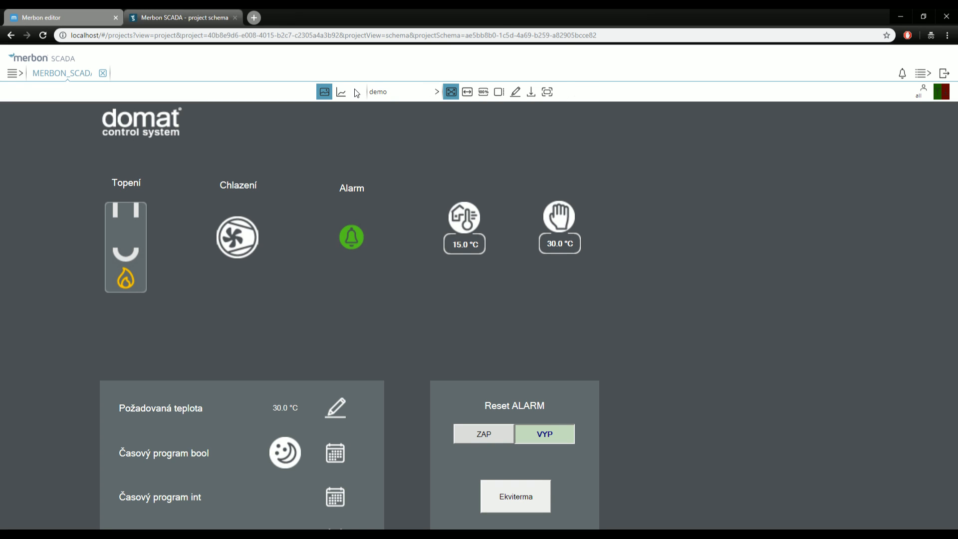
{"action": "left_click", "coordinate": [901, 18]}
{"action": "left_click", "coordinate": [175, 371]}
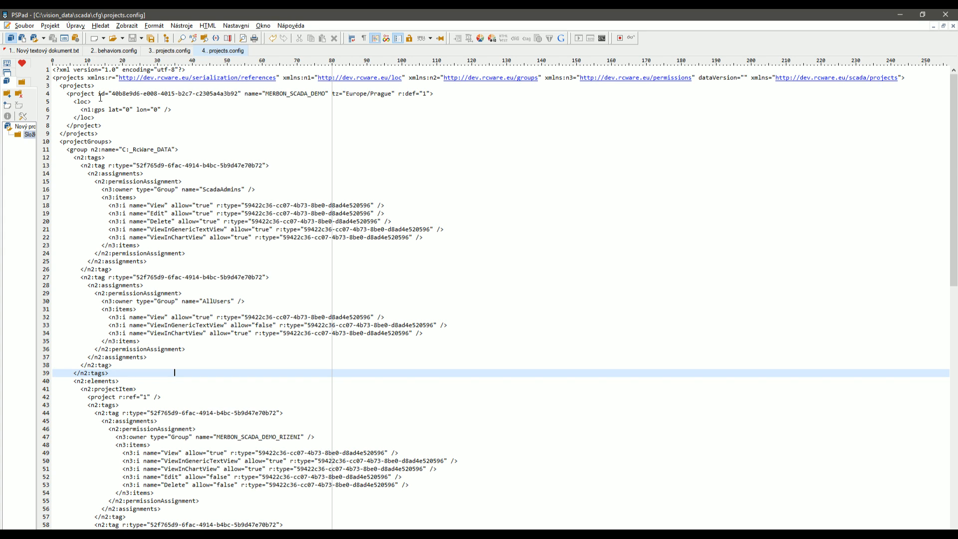
{"action": "double_click", "coordinate": [92, 94]}
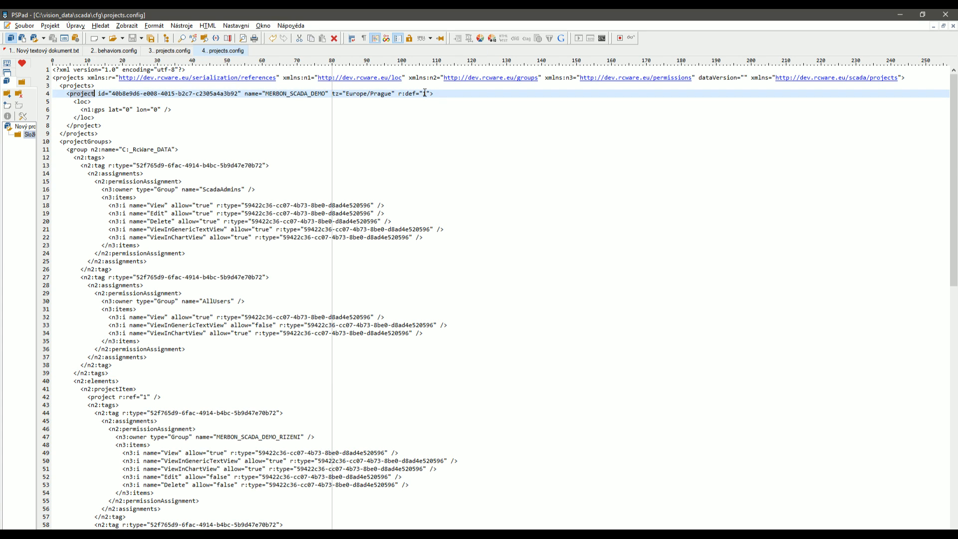
{"action": "left_click_drag", "start_coordinate": [426, 93], "coordinate": [424, 94]}
{"action": "left_click", "coordinate": [89, 144]}
{"action": "left_click", "coordinate": [81, 150]}
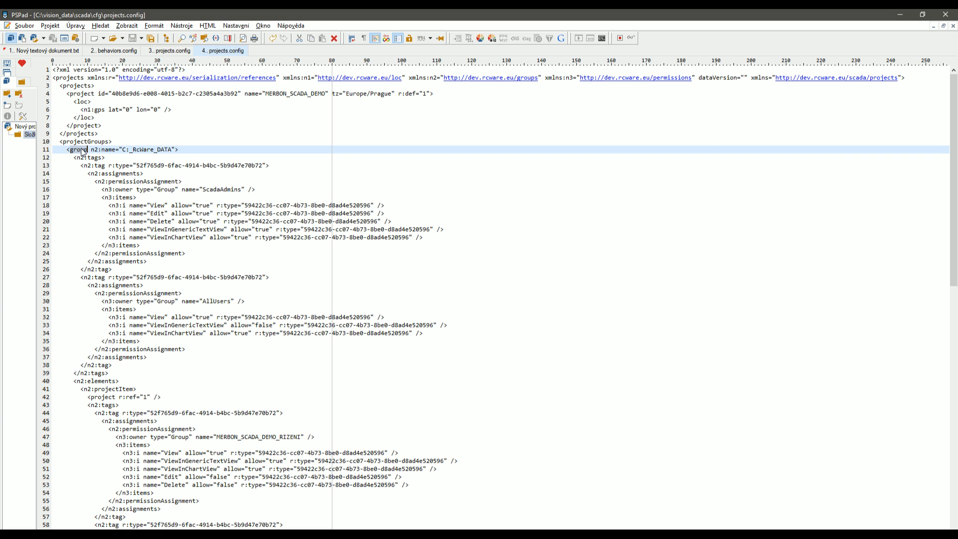
{"action": "left_click", "coordinate": [87, 157]}
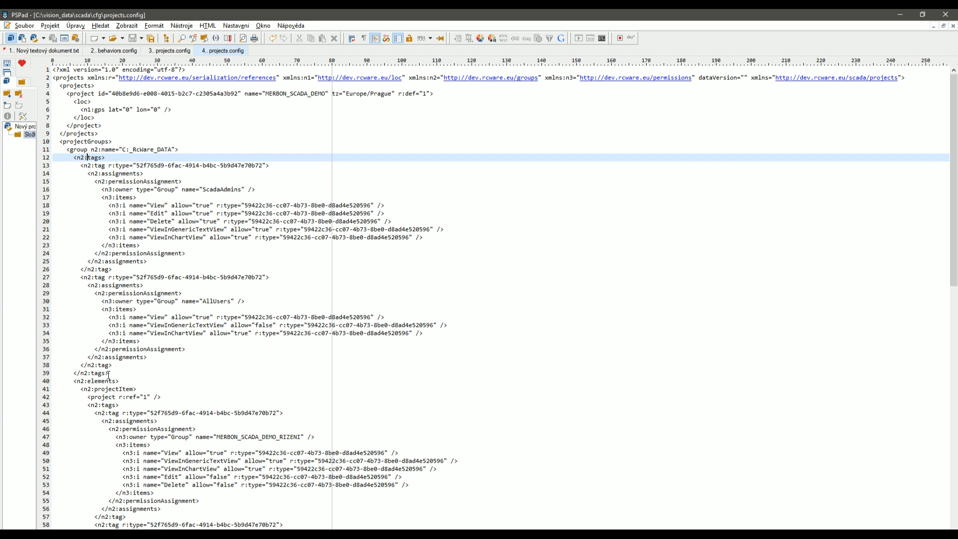
{"action": "left_click_drag", "start_coordinate": [111, 372], "coordinate": [60, 157]}
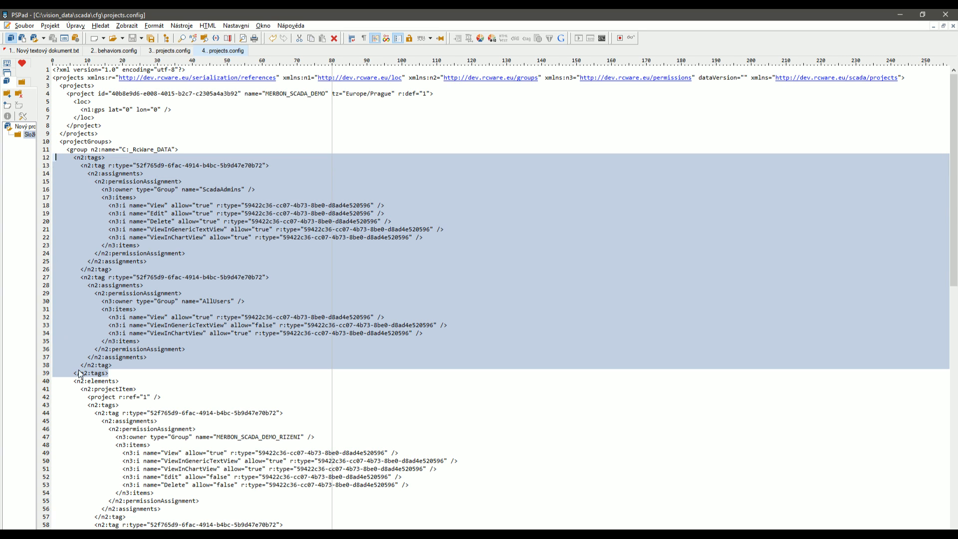
{"action": "left_click", "coordinate": [167, 397]}
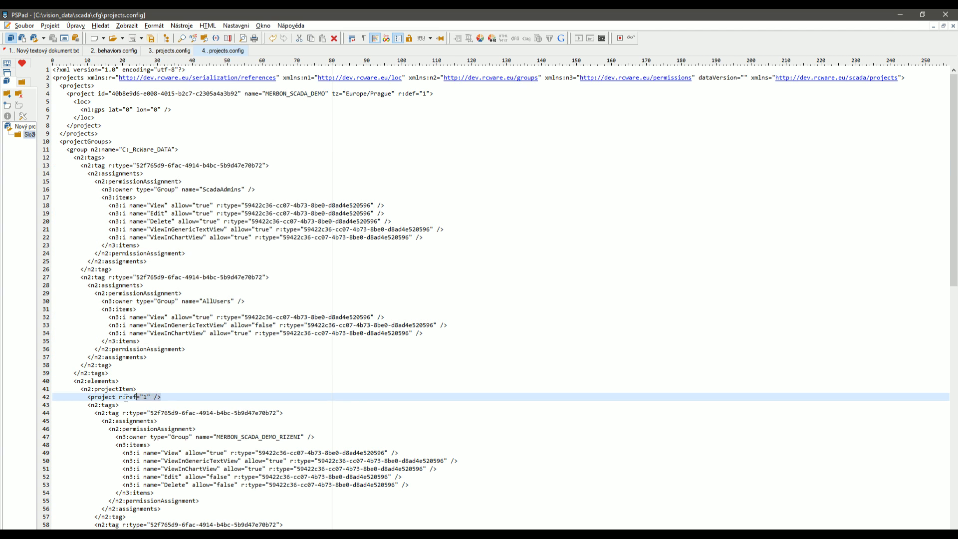
{"action": "left_click", "coordinate": [63, 397]}
{"action": "scroll", "coordinate": [227, 459], "scroll_direction": "down", "scroll_amount": 6}
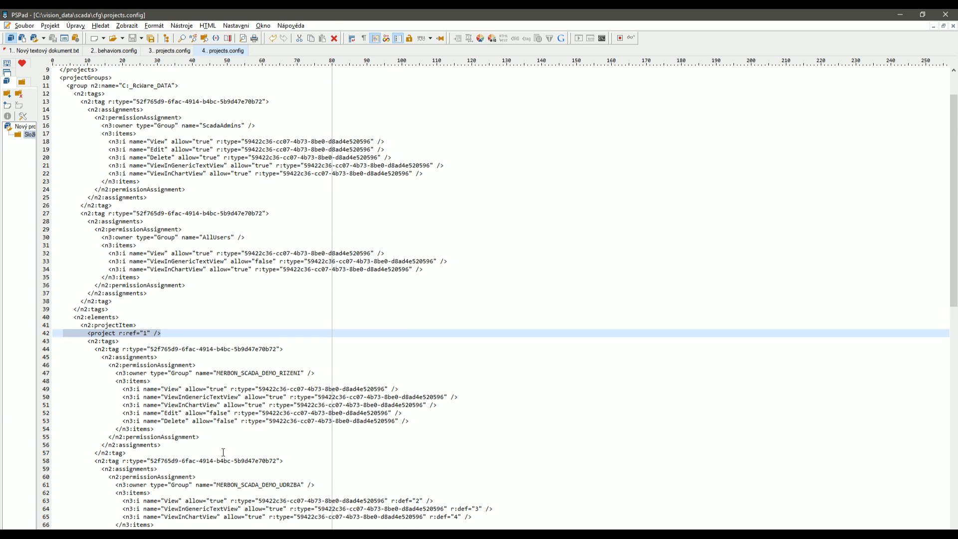
{"action": "left_click_drag", "start_coordinate": [218, 293], "coordinate": [297, 294]}
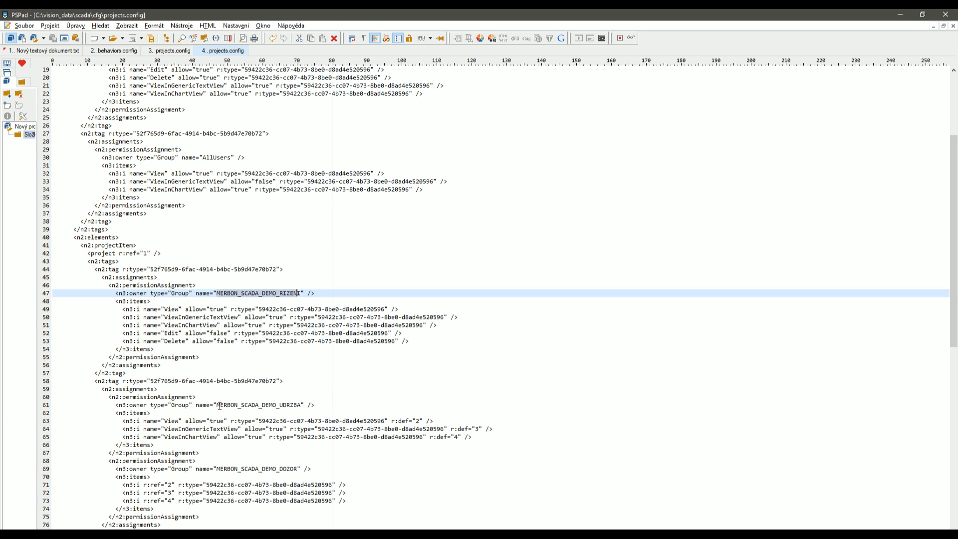
{"action": "left_click_drag", "start_coordinate": [219, 405], "coordinate": [294, 397]}
{"action": "left_click_drag", "start_coordinate": [218, 469], "coordinate": [298, 469]}
Close the parameters dialog, review the SCADA2 Export rights for RIZENI, UDRZBA and DOZOR, and minimize RcWare.
{"action": "left_click", "coordinate": [451, 534]}
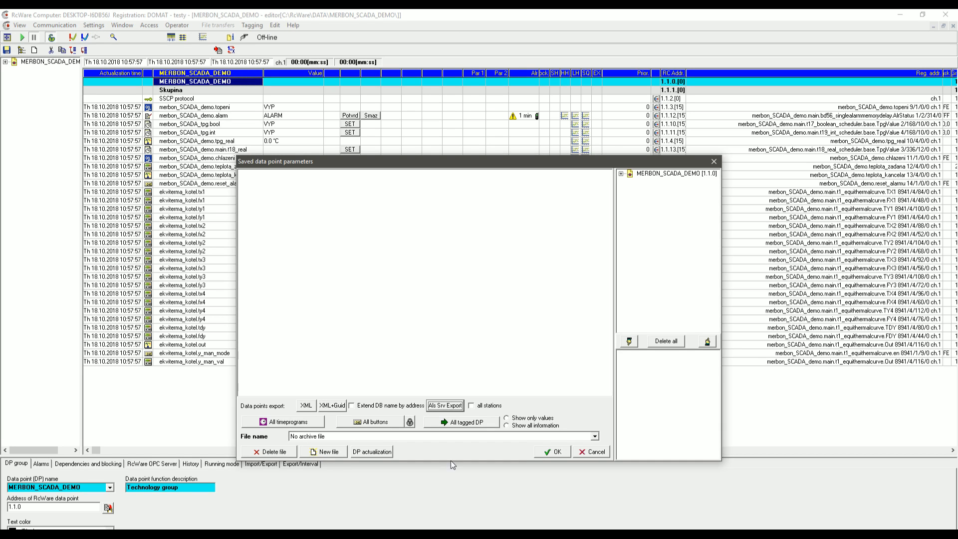
{"action": "left_click", "coordinate": [721, 162]}
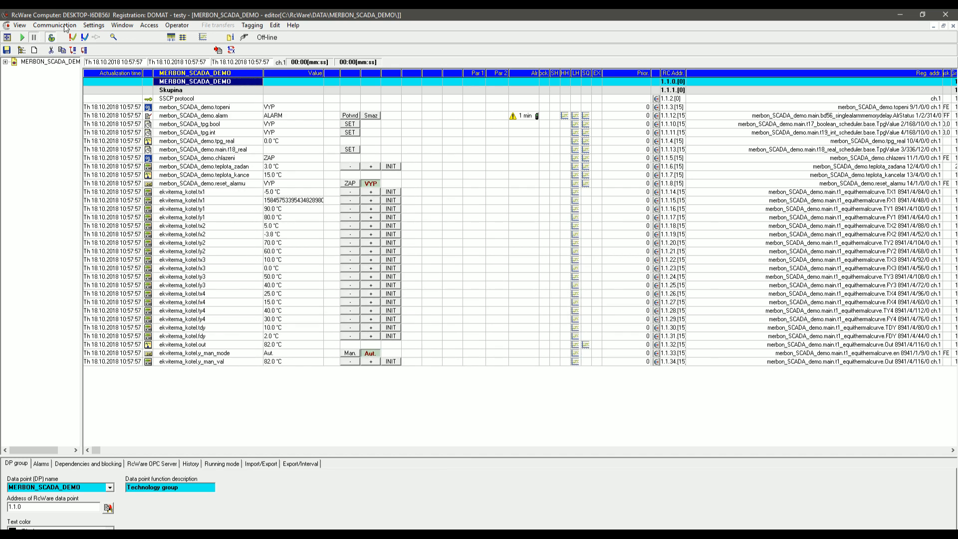
{"action": "left_click", "coordinate": [94, 26]}
{"action": "left_click", "coordinate": [112, 98]}
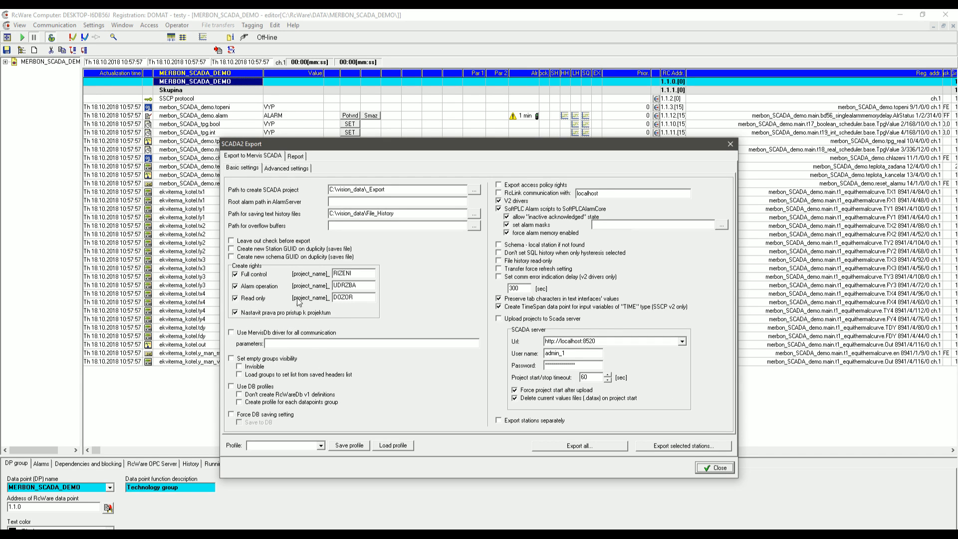
{"action": "left_click", "coordinate": [710, 469]}
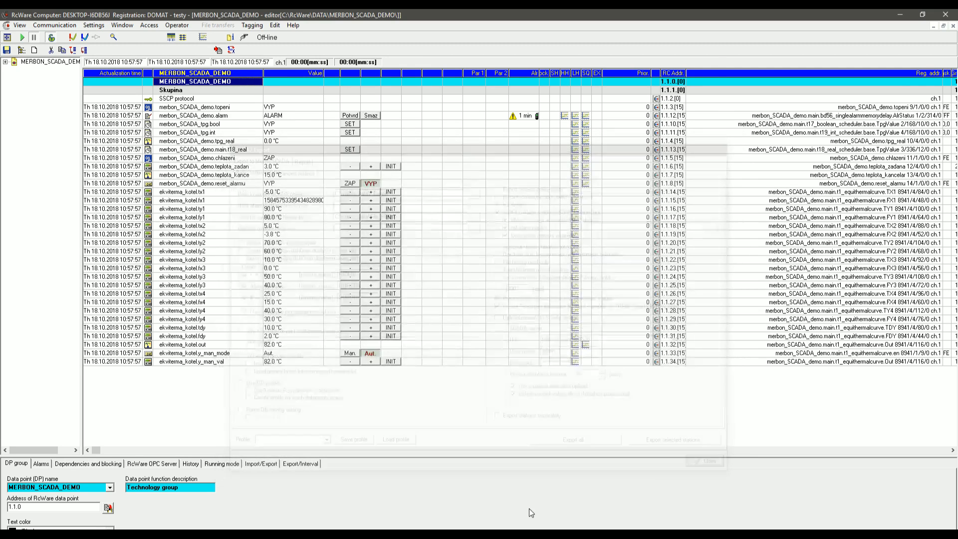
{"action": "left_click", "coordinate": [901, 14]}
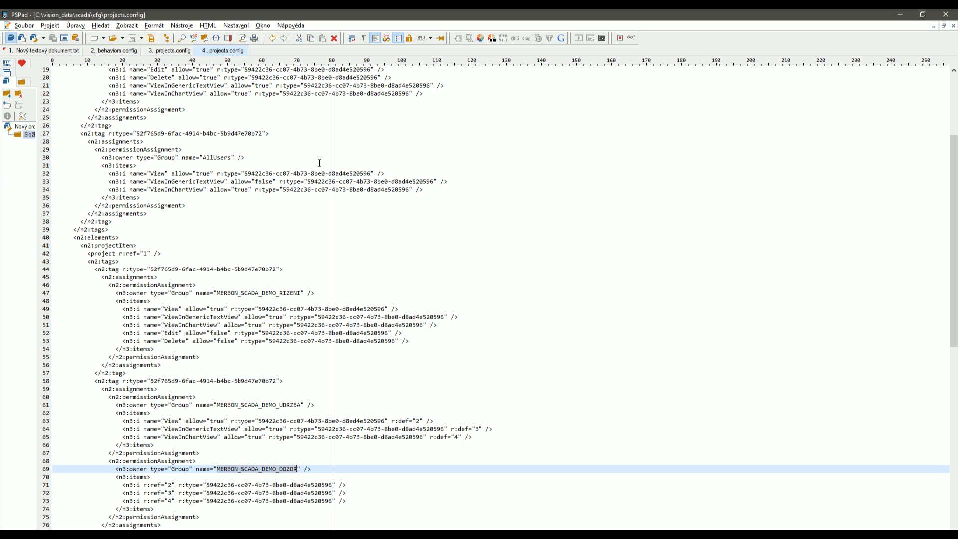
Close the open projects.config, behaviors.config and text document files, saving the text document, and exit the editor.
{"action": "left_click", "coordinate": [952, 27]}
{"action": "left_click", "coordinate": [953, 27]}
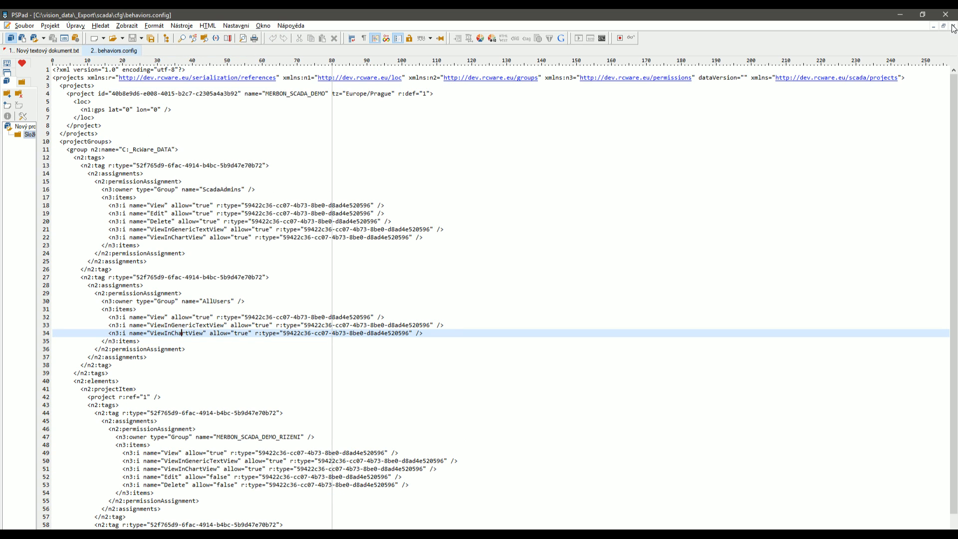
{"action": "left_click", "coordinate": [952, 27]}
{"action": "left_click", "coordinate": [953, 27]}
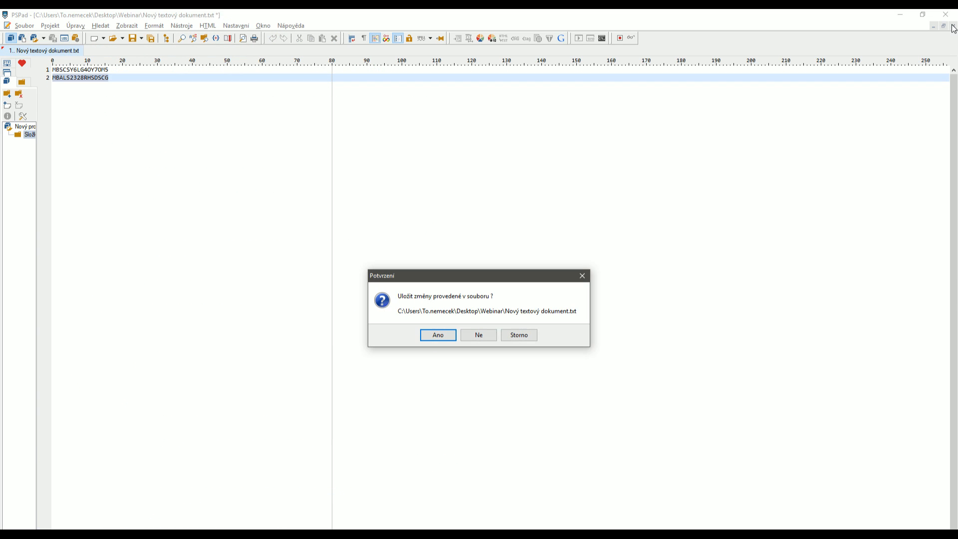
{"action": "left_click", "coordinate": [438, 335]}
{"action": "left_click", "coordinate": [946, 14]}
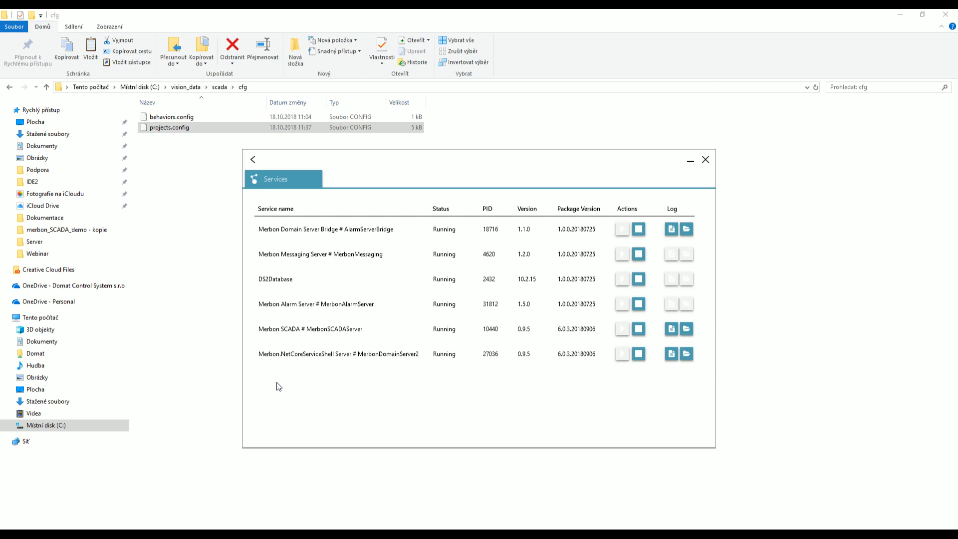
In File Explorer, browse from the scada folder into the project's GUID folder and select its .data file.
{"action": "left_click", "coordinate": [208, 175]}
{"action": "key", "text": "BackSpace"}
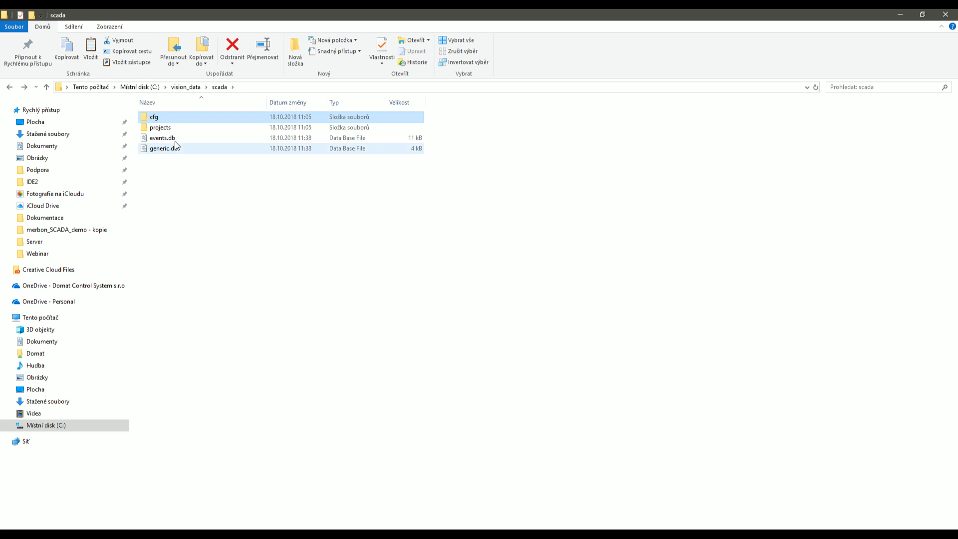
{"action": "double_click", "coordinate": [171, 126]}
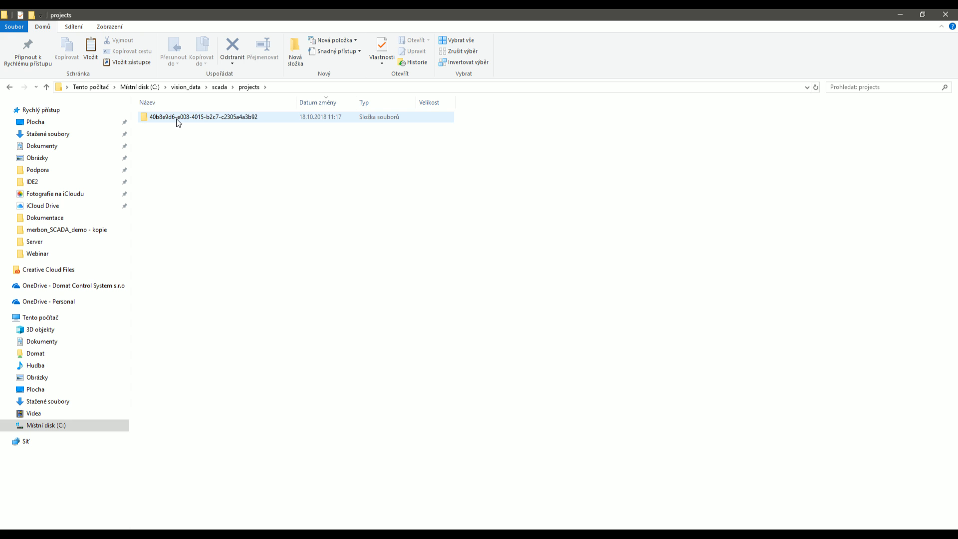
{"action": "double_click", "coordinate": [179, 117]}
{"action": "left_click", "coordinate": [180, 149]}
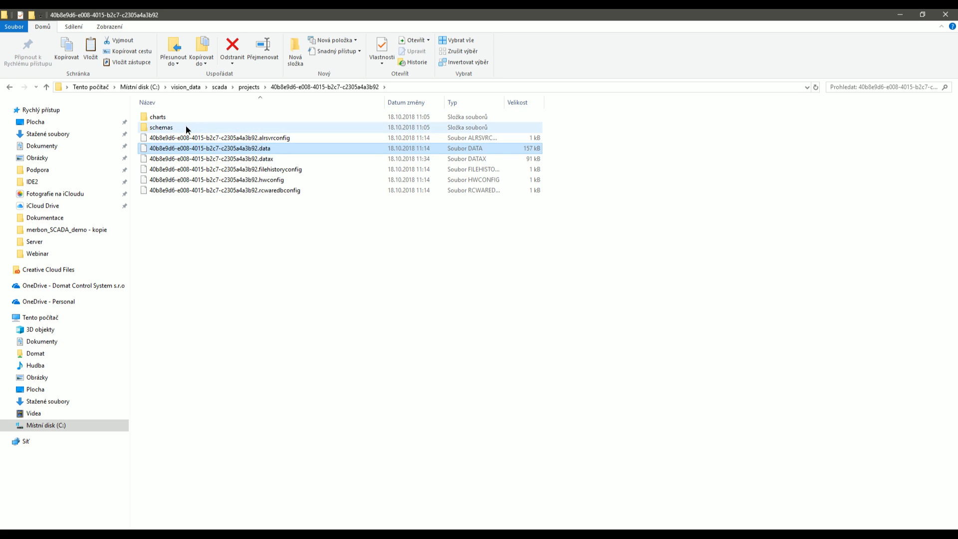
{"action": "double_click", "coordinate": [186, 127]}
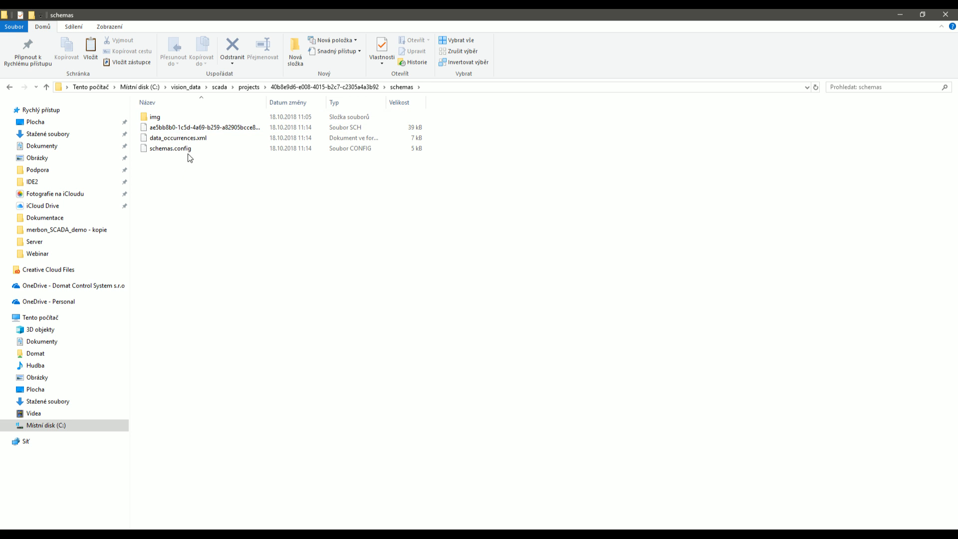
{"action": "key", "text": "BackSpace"}
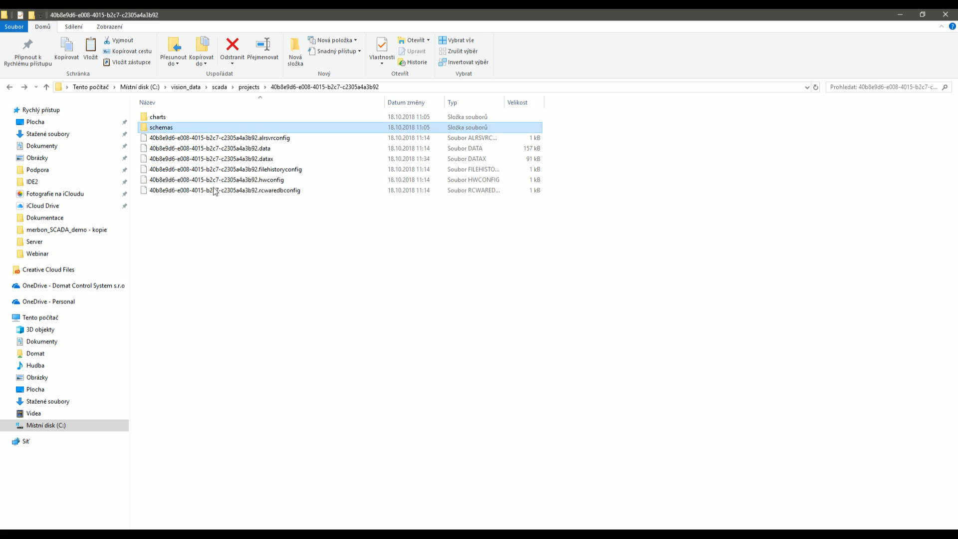
{"action": "left_click", "coordinate": [222, 152]}
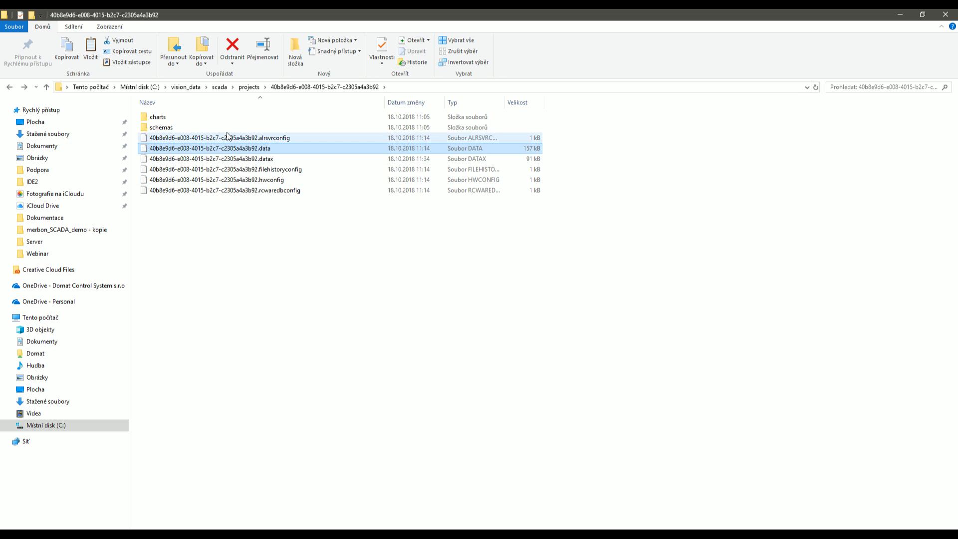
Open schemas.config from the schemas folder with 'Upravit v PSPadu'.
{"action": "double_click", "coordinate": [227, 130]}
{"action": "left_click", "coordinate": [198, 149]}
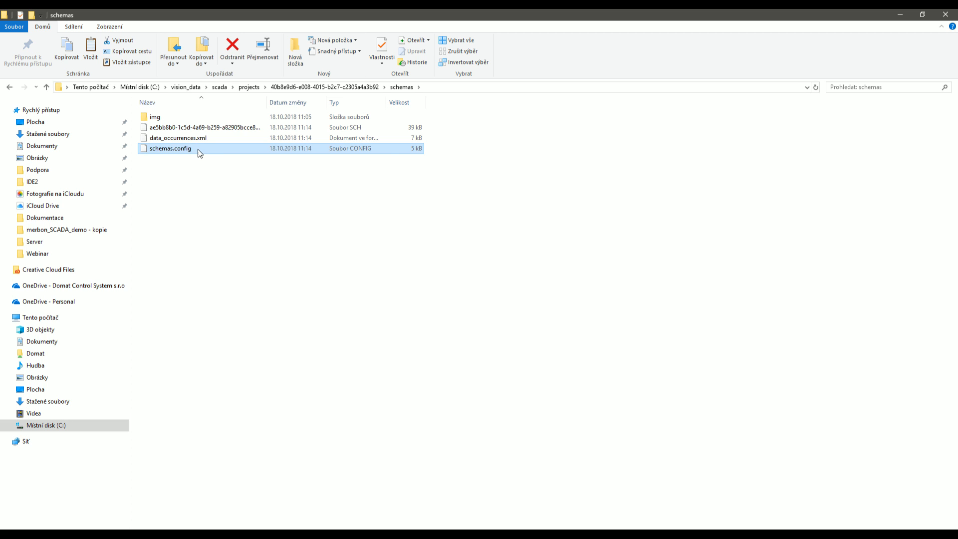
{"action": "right_click", "coordinate": [197, 149]}
{"action": "left_click", "coordinate": [228, 213]}
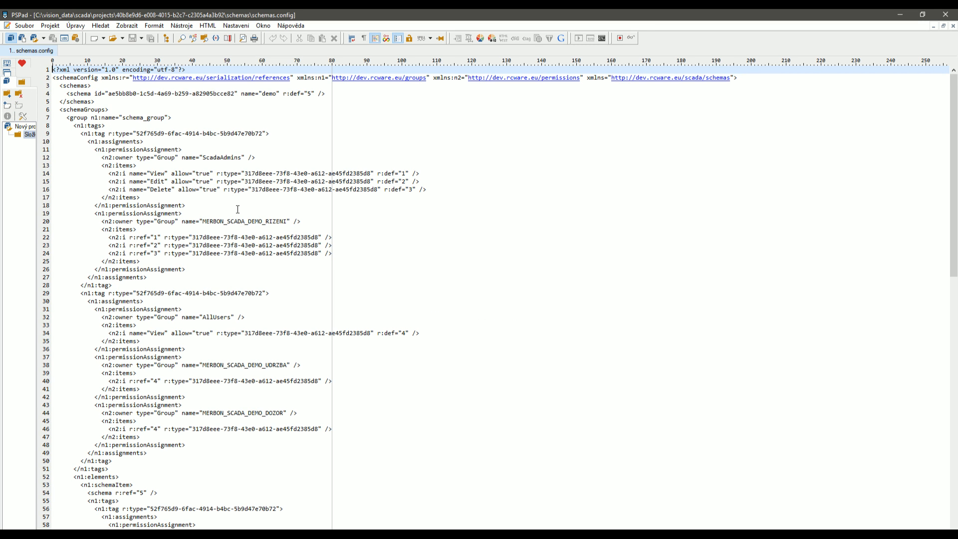
Select the schema definition on line 4 and the schema elements block from line 52.
{"action": "left_click", "coordinate": [88, 94]}
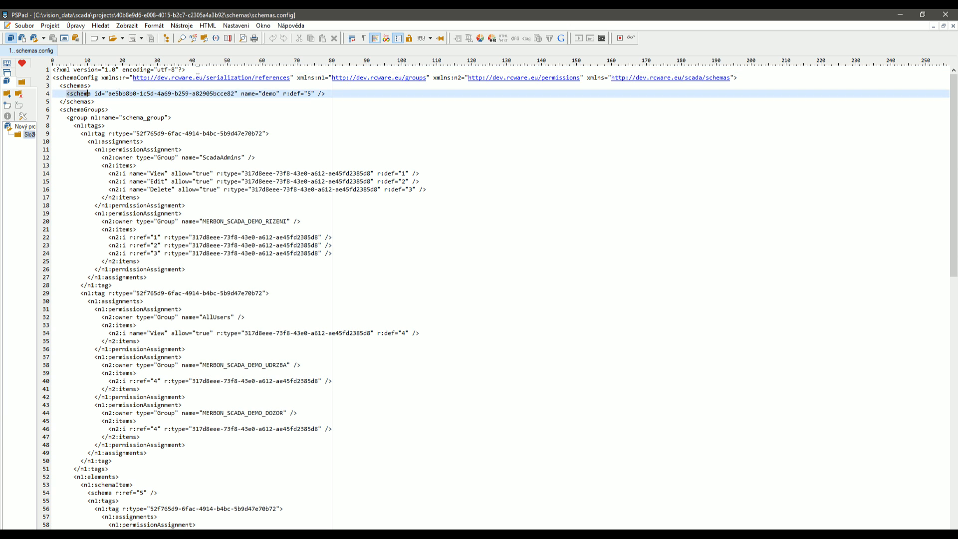
{"action": "left_click_drag", "start_coordinate": [66, 93], "coordinate": [327, 94]}
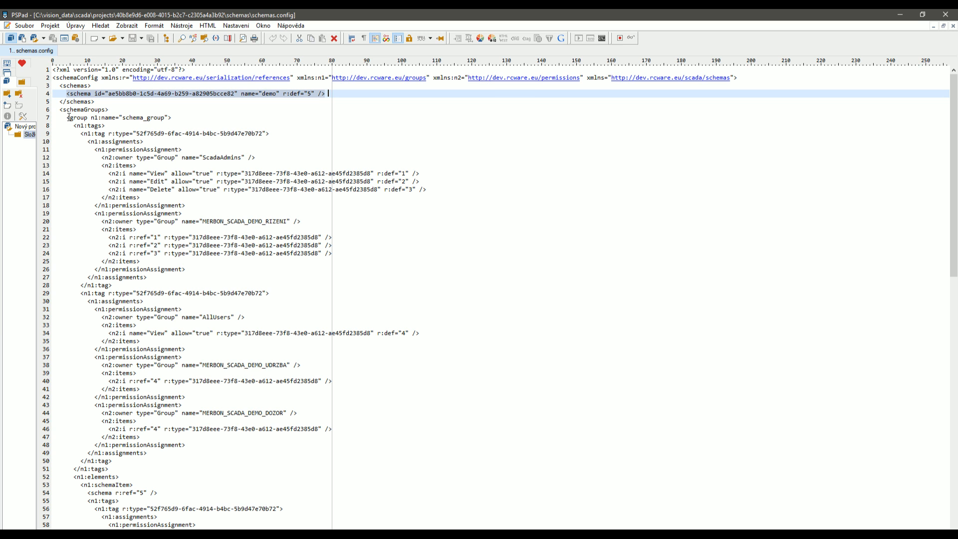
{"action": "scroll", "coordinate": [156, 338], "scroll_direction": "down", "scroll_amount": 13}
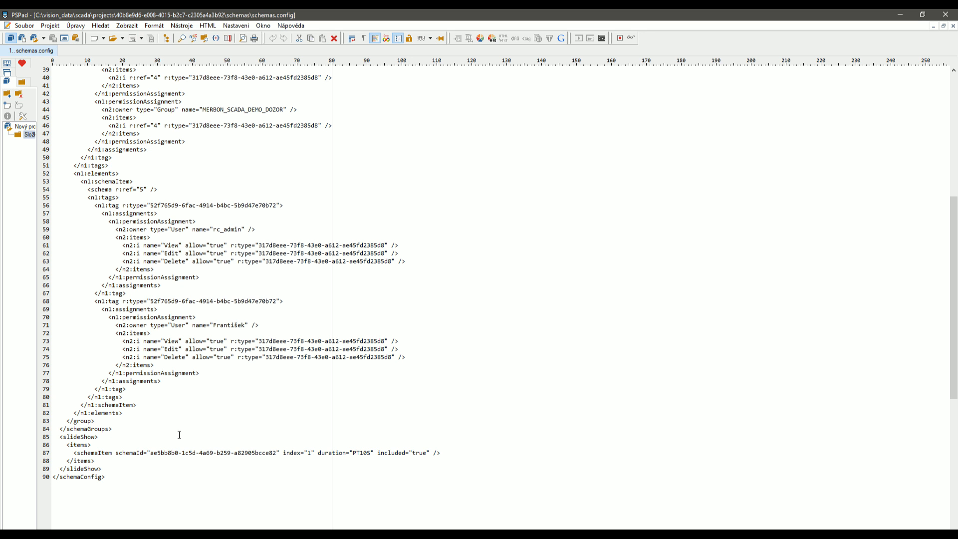
{"action": "scroll", "coordinate": [203, 374], "scroll_direction": "up", "scroll_amount": 13}
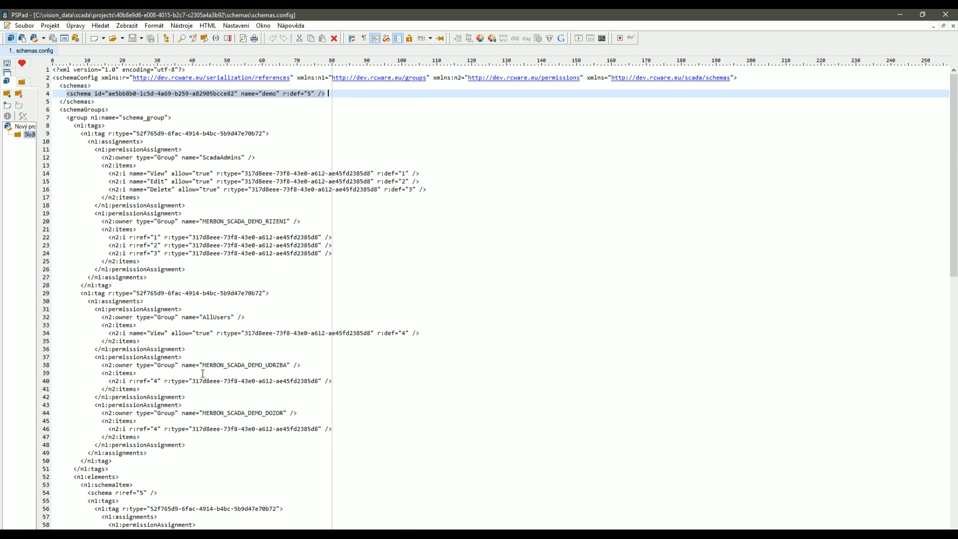
{"action": "scroll", "coordinate": [174, 392], "scroll_direction": "down", "scroll_amount": 5}
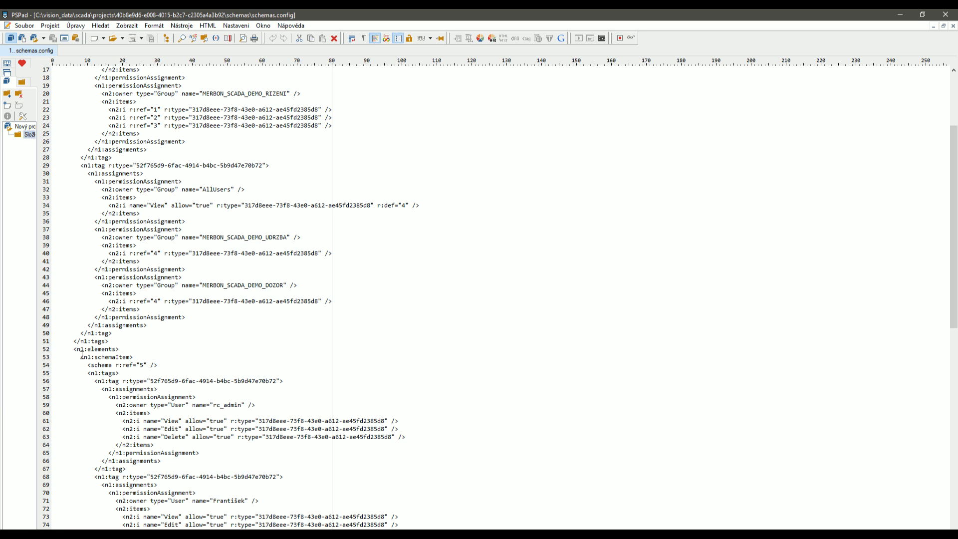
{"action": "left_click_drag", "start_coordinate": [77, 350], "coordinate": [189, 520]}
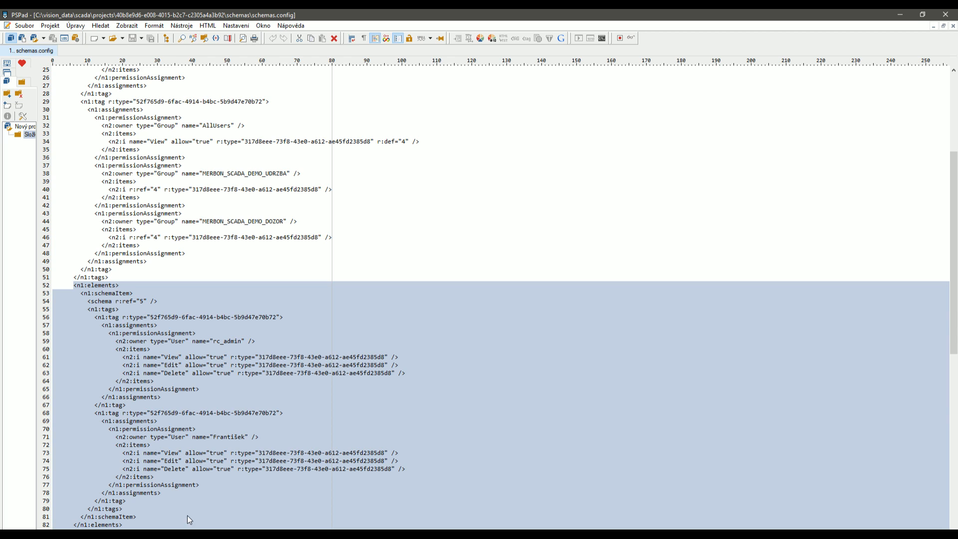
{"action": "left_click", "coordinate": [135, 302]}
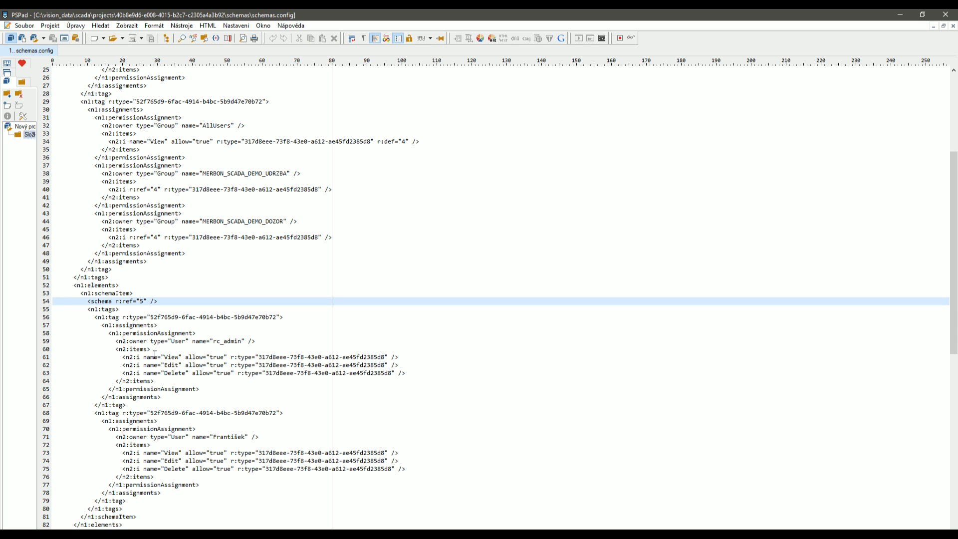
Highlight the two users' assignments, AllUsers' View permission and the ScadaAdmins Edit line.
{"action": "left_click", "coordinate": [213, 341]}
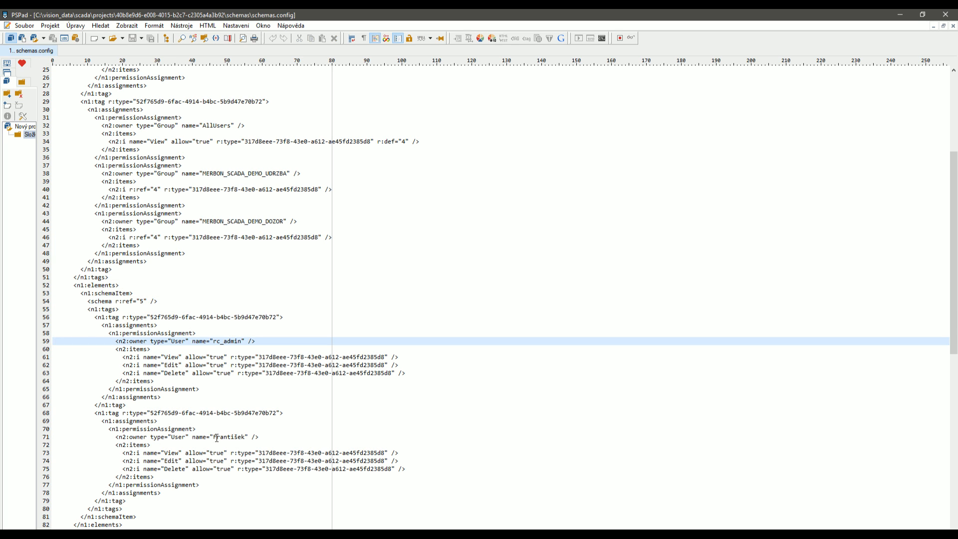
{"action": "left_click", "coordinate": [215, 437]}
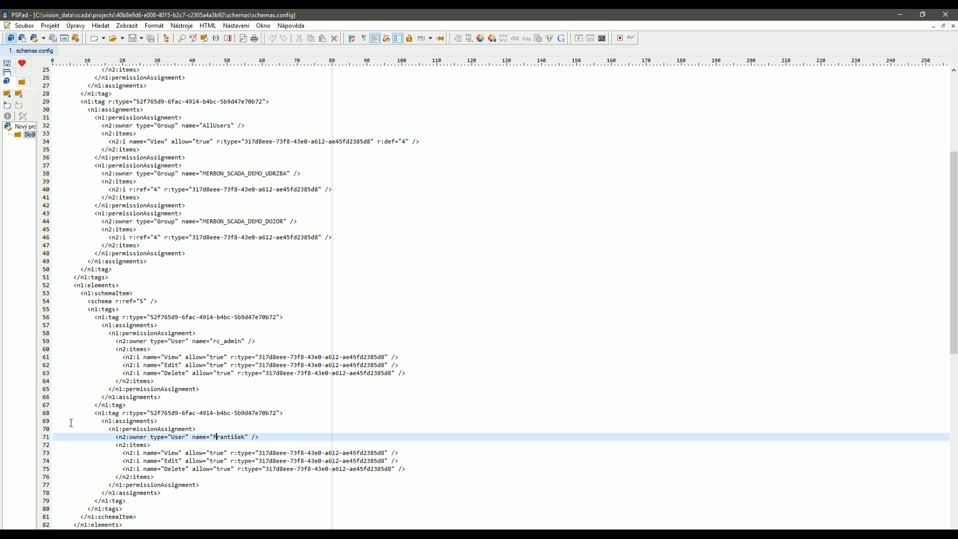
{"action": "scroll", "coordinate": [71, 423], "scroll_direction": "up", "scroll_amount": 8}
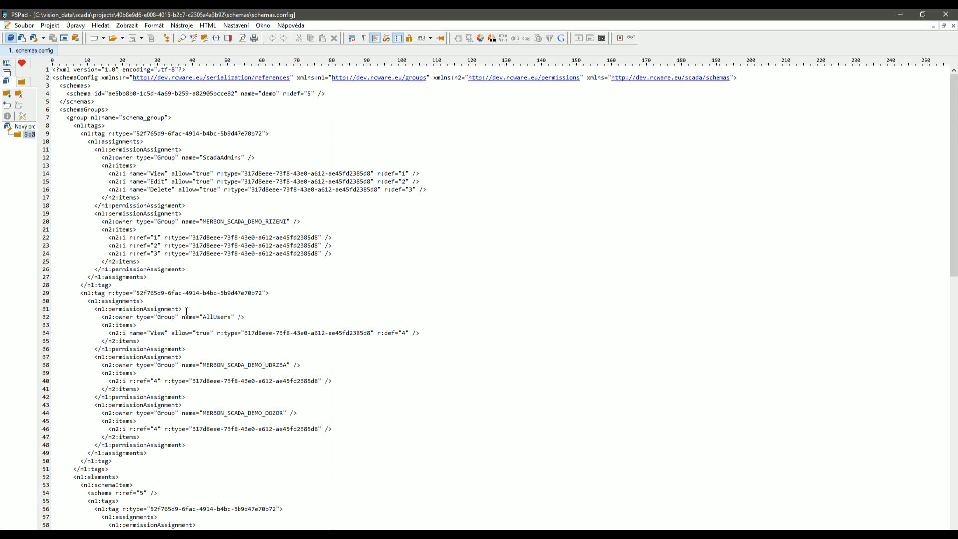
{"action": "left_click", "coordinate": [210, 316]}
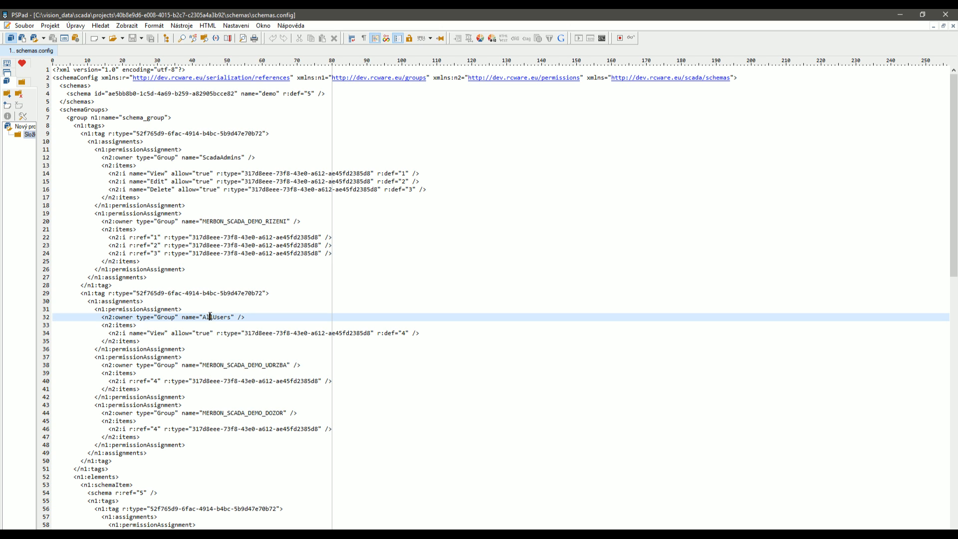
{"action": "double_click", "coordinate": [158, 333]}
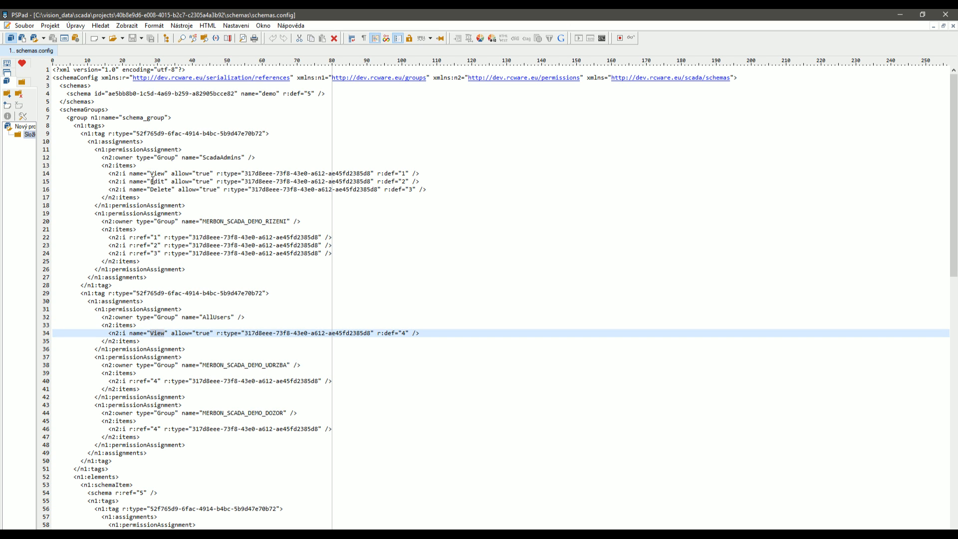
{"action": "left_click_drag", "start_coordinate": [151, 182], "coordinate": [437, 181]}
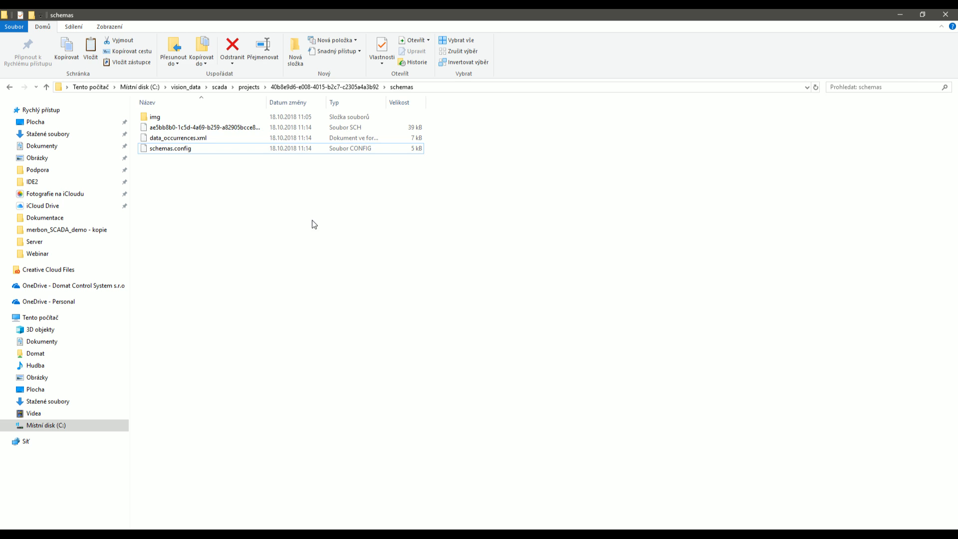
Open the project's .data file in PSPad from File Explorer.
{"action": "key", "text": "alt+Up"}
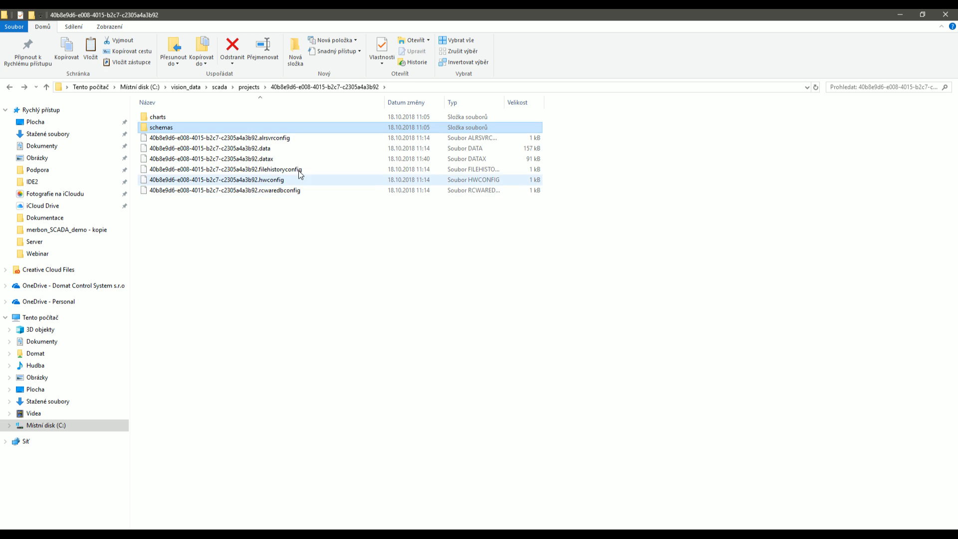
{"action": "left_click", "coordinate": [280, 149]}
{"action": "right_click", "coordinate": [254, 148]}
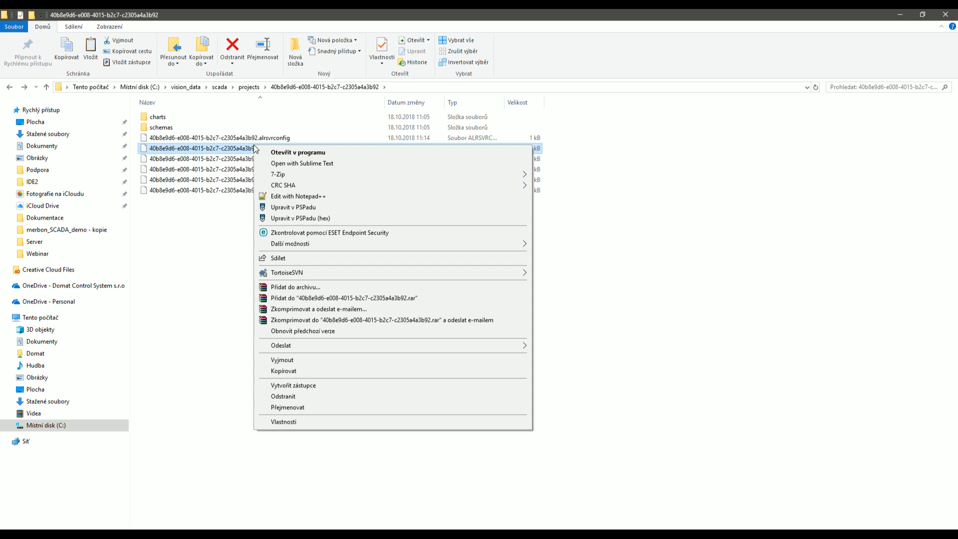
{"action": "left_click", "coordinate": [277, 206]}
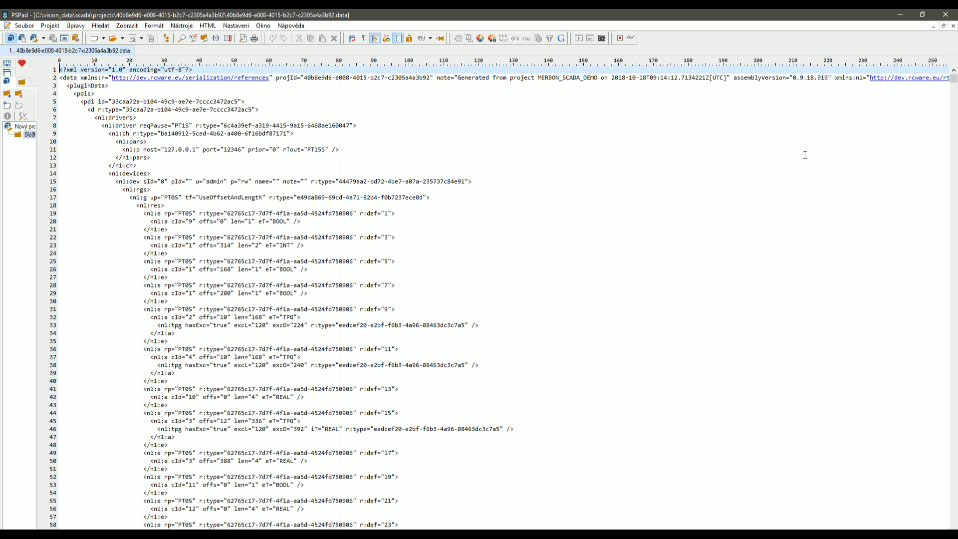
Search the .data file for 'scada_ad' and dismiss the not-found message.
{"action": "key", "text": "ctrl+f"}
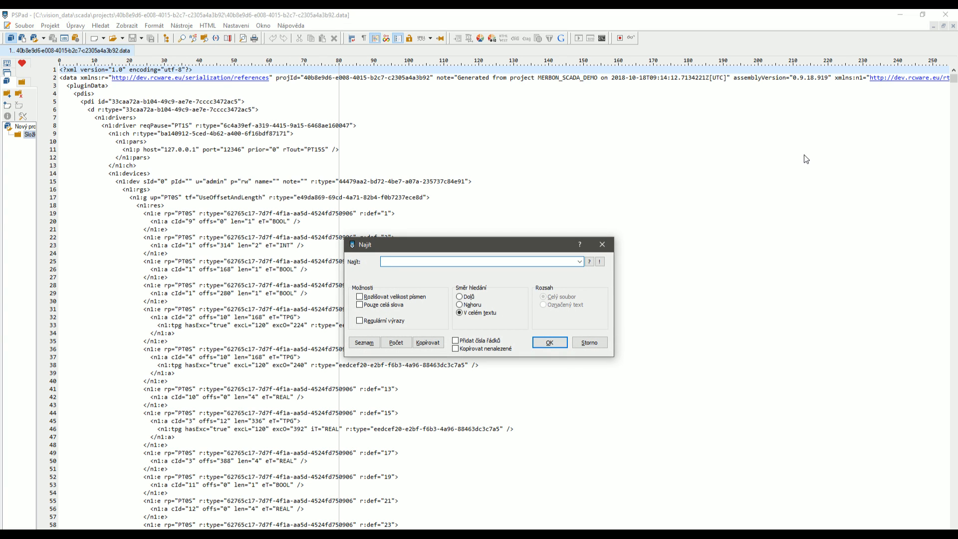
{"action": "type", "text": "scada_ad"}
{"action": "left_click", "coordinate": [559, 344]}
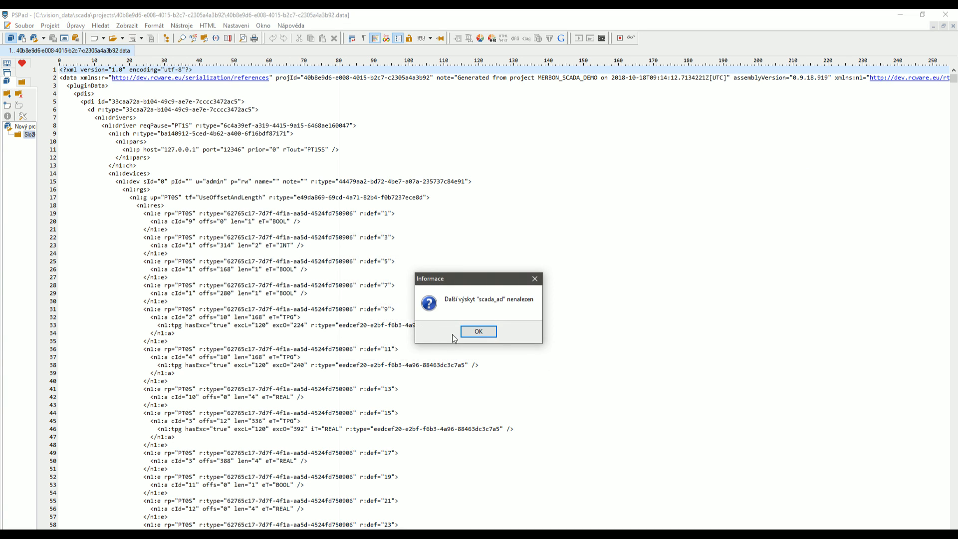
{"action": "left_click", "coordinate": [474, 332]}
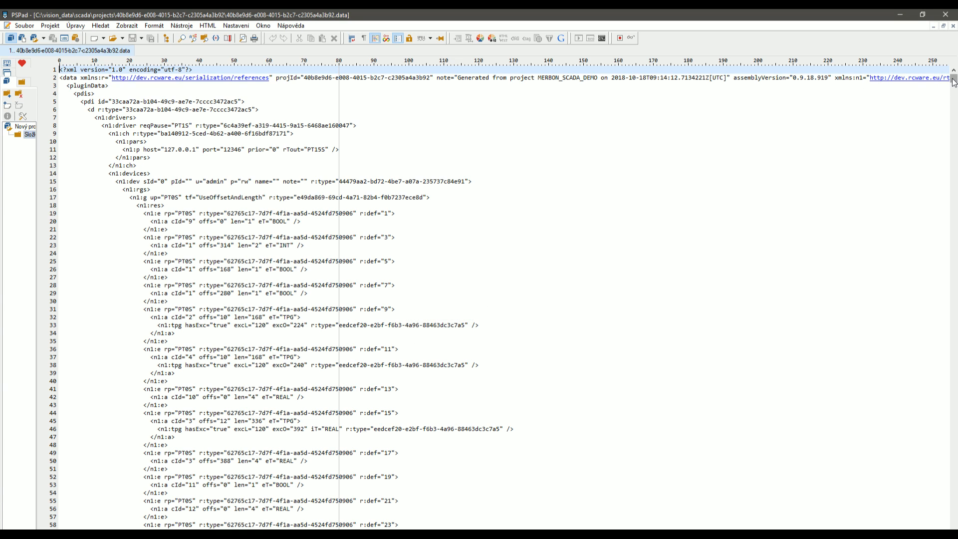
Scroll to the Rc rights tree group and select its start, then switch to RcWare Computer.
{"action": "left_click_drag", "start_coordinate": [954, 79], "coordinate": [939, 481]}
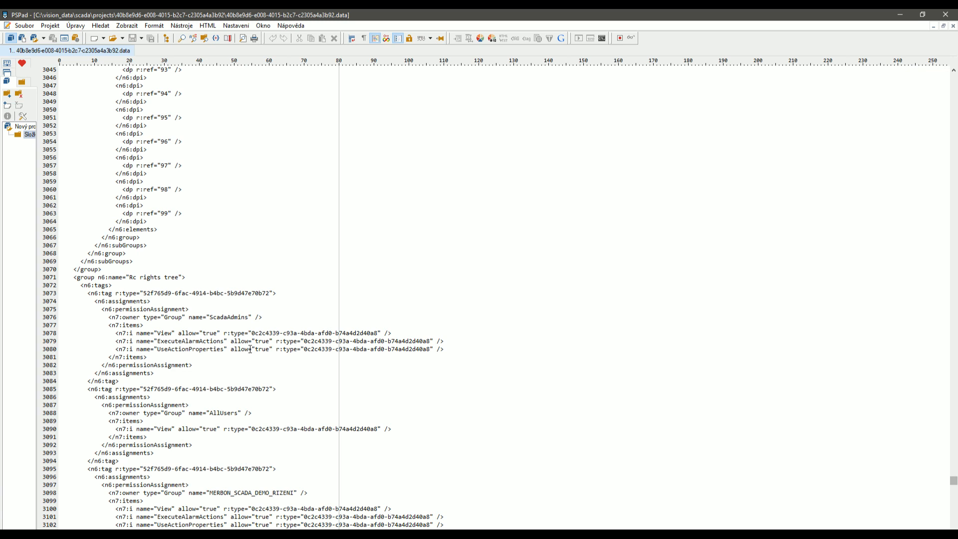
{"action": "left_click", "coordinate": [231, 318]}
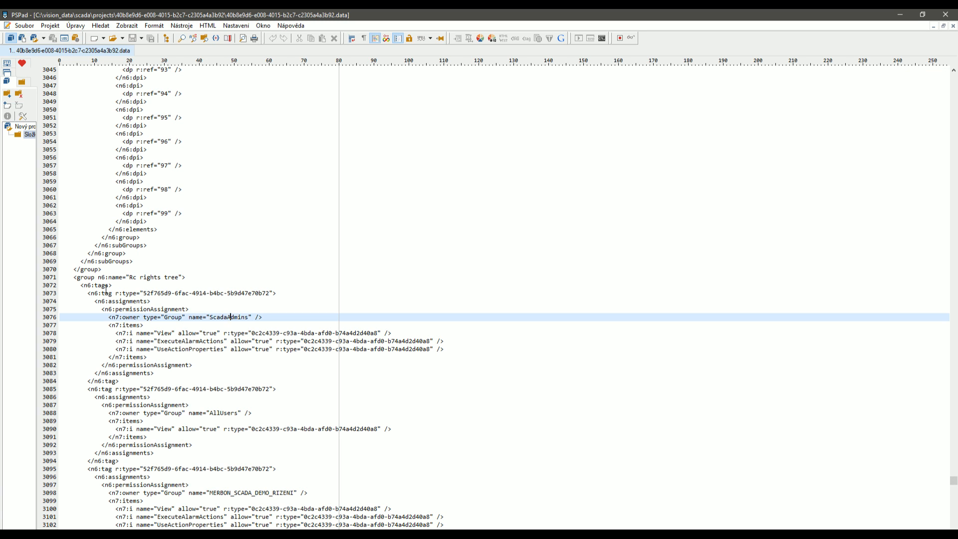
{"action": "left_click", "coordinate": [78, 277]}
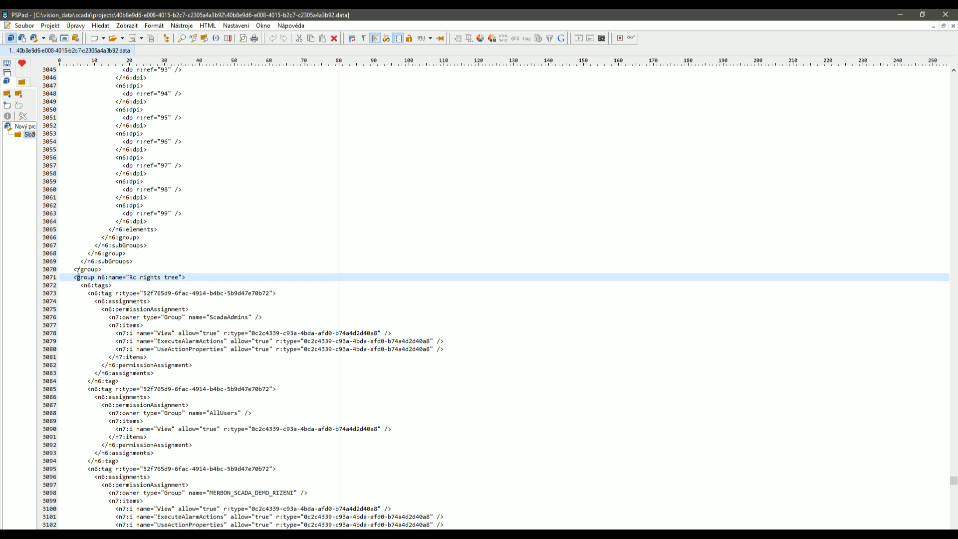
{"action": "left_click_drag", "start_coordinate": [74, 277], "coordinate": [193, 277]}
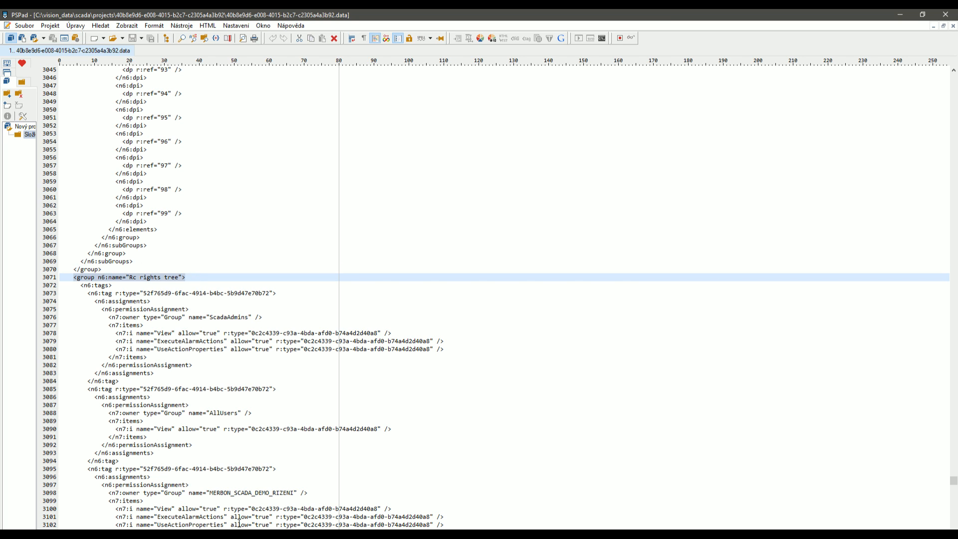
{"action": "key", "text": "alt+Tab"}
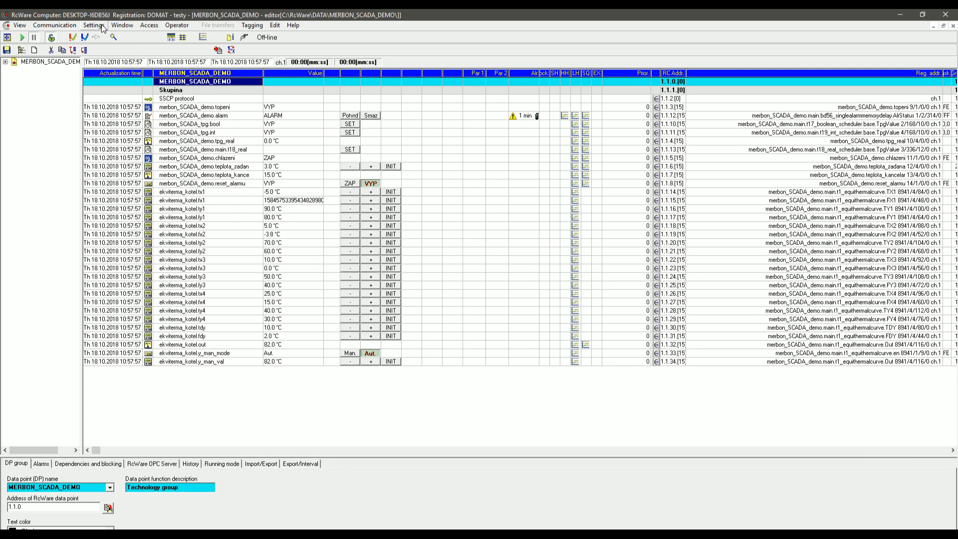
Check the Data points' rights for users tab in User administration, close it, and return to PSPad.
{"action": "left_click", "coordinate": [102, 26]}
{"action": "left_click", "coordinate": [112, 46]}
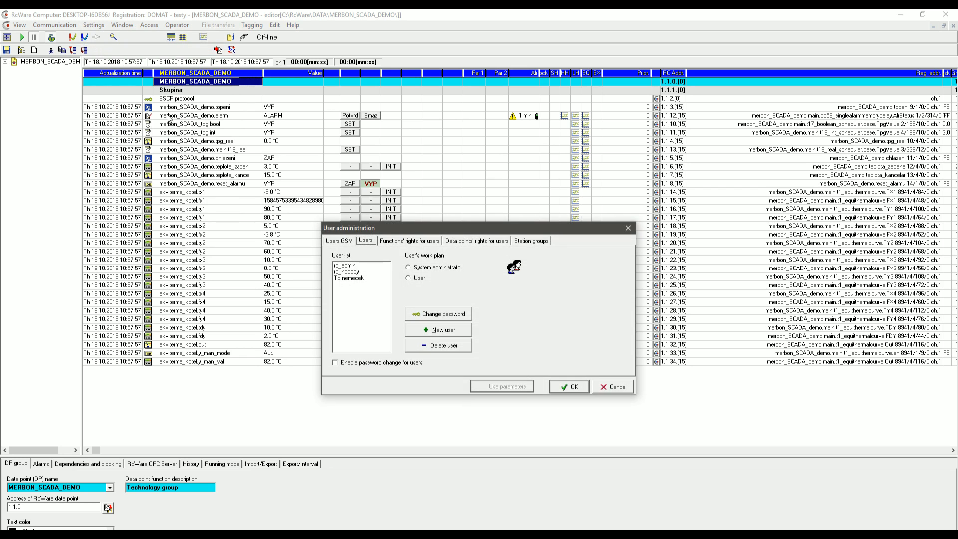
{"action": "left_click", "coordinate": [463, 241]}
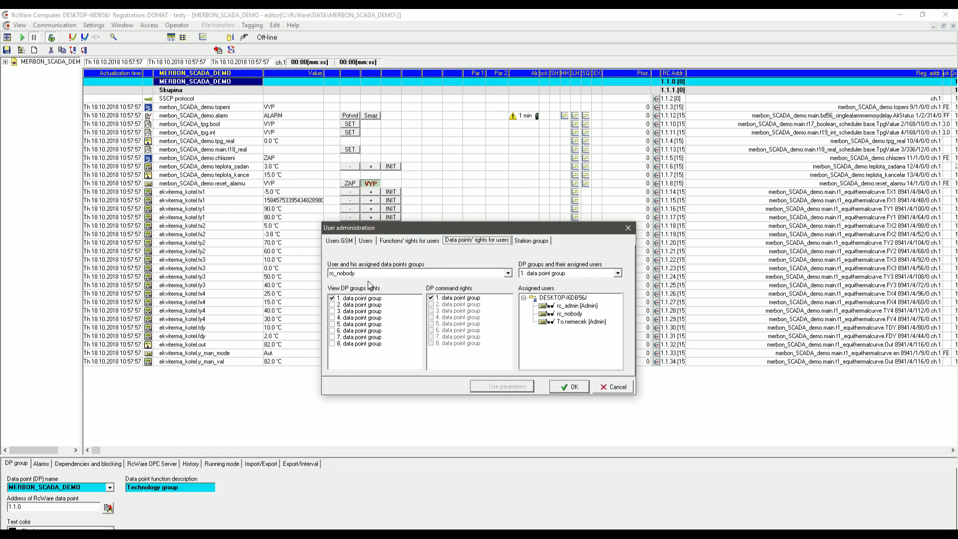
{"action": "left_click", "coordinate": [508, 273]}
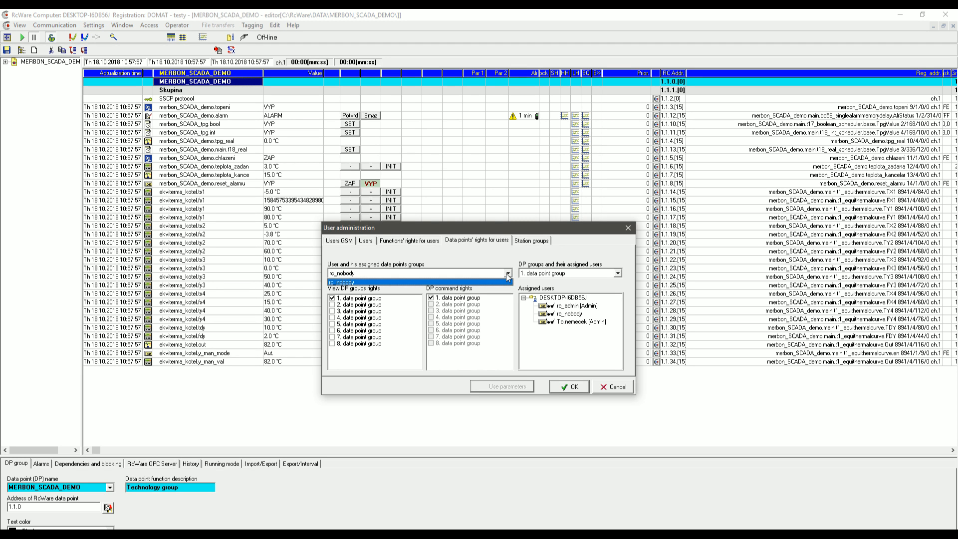
{"action": "left_click", "coordinate": [508, 274]}
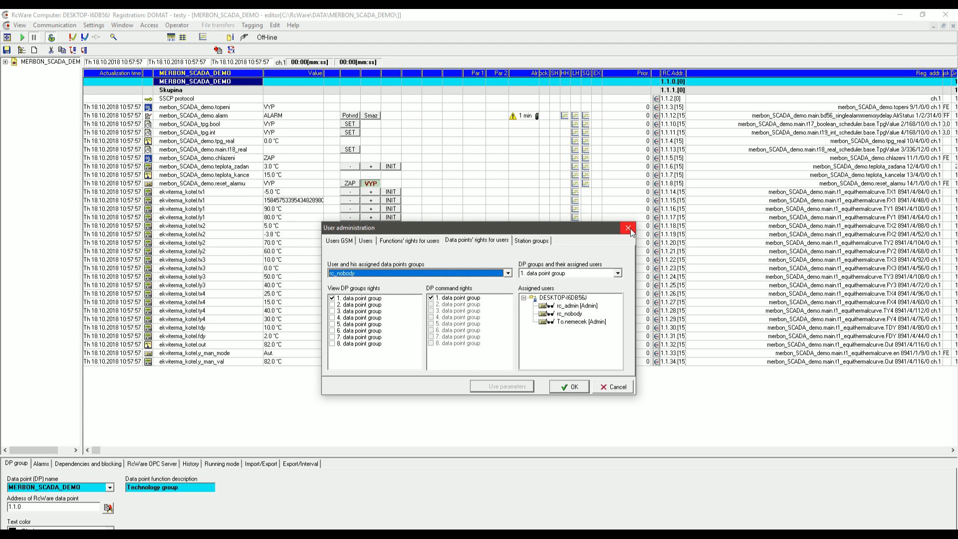
{"action": "left_click", "coordinate": [628, 229]}
{"action": "key", "text": "alt+Tab"}
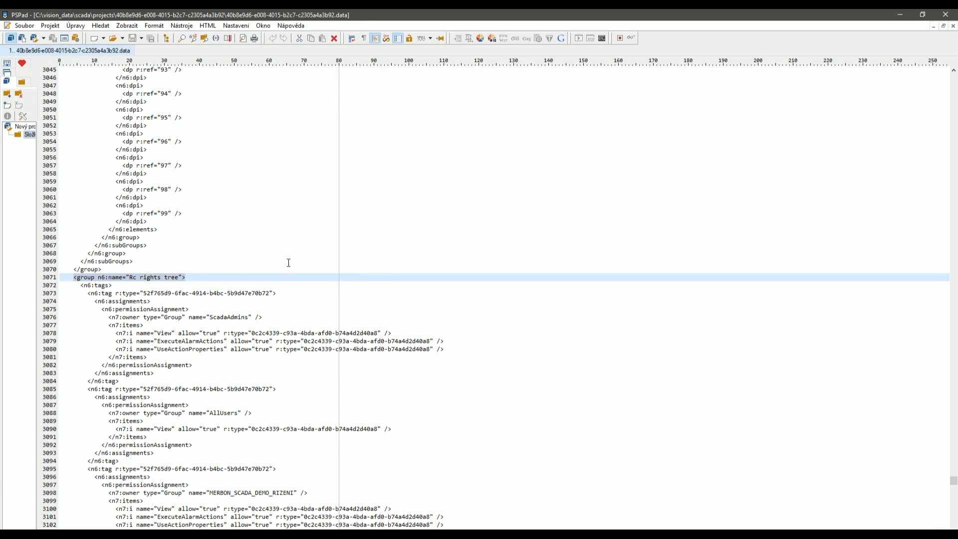
Read the Rc rights tree entries for ScadaAdmins (View, UseActionProperties), AllUsers (View) and MERBON_SCADA_DEMO_RIZENI.
{"action": "scroll", "coordinate": [191, 328], "scroll_direction": "down", "scroll_amount": 3}
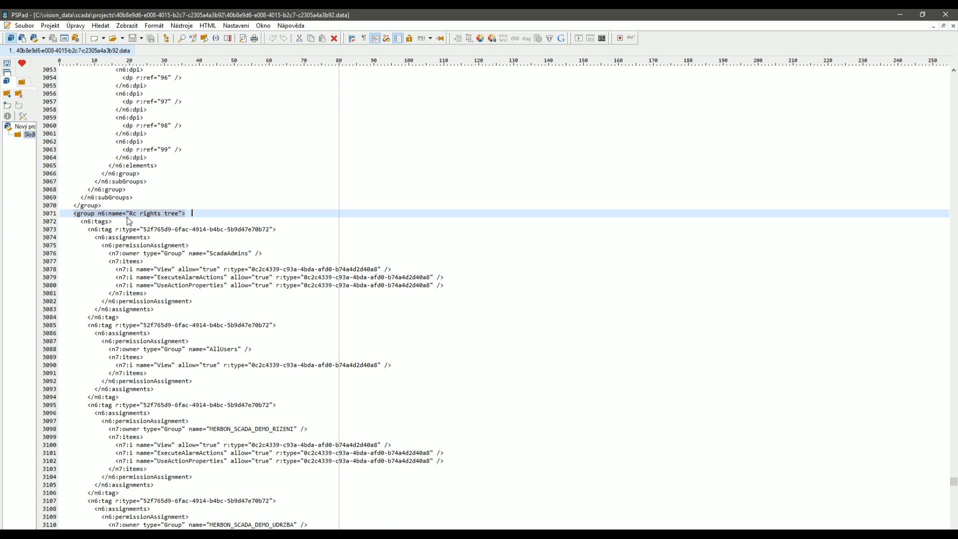
{"action": "double_click", "coordinate": [220, 253]}
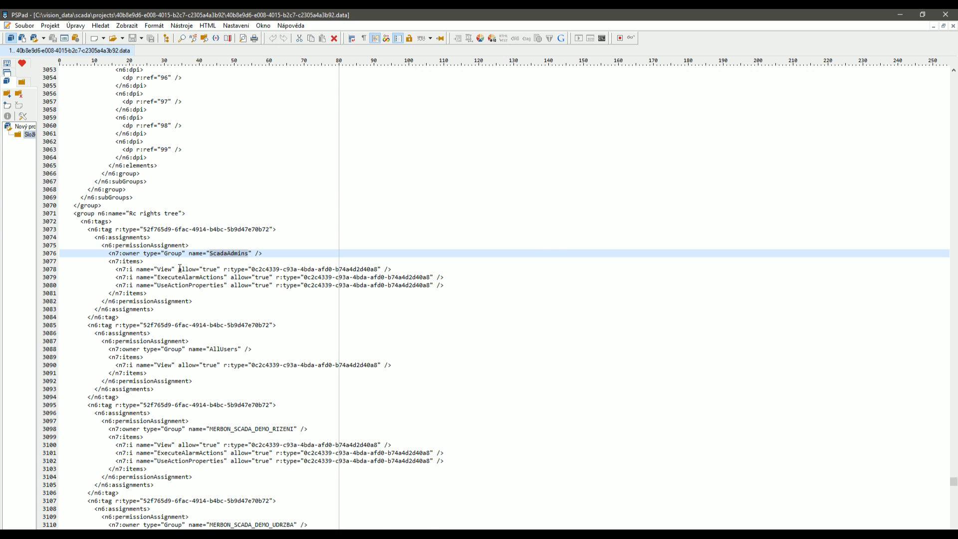
{"action": "left_click", "coordinate": [164, 270]}
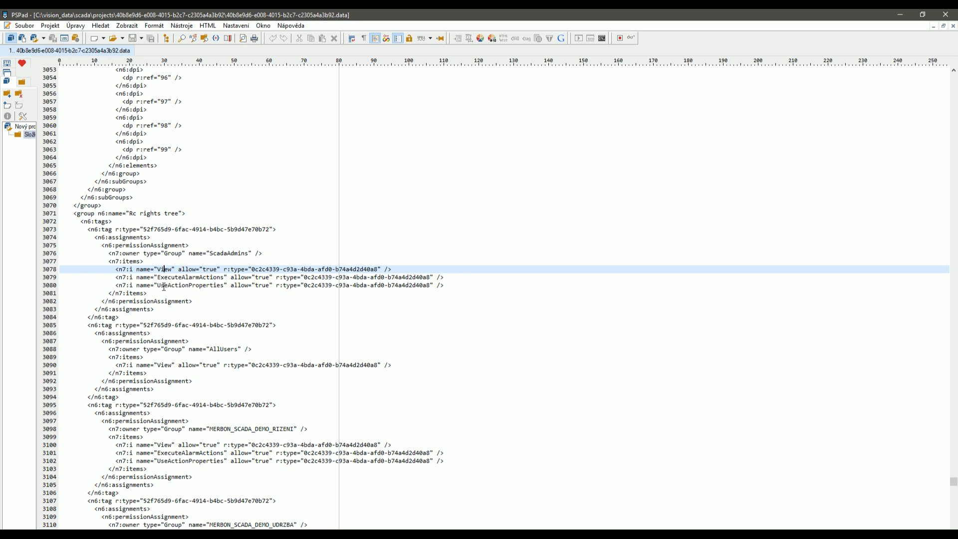
{"action": "left_click", "coordinate": [160, 285]}
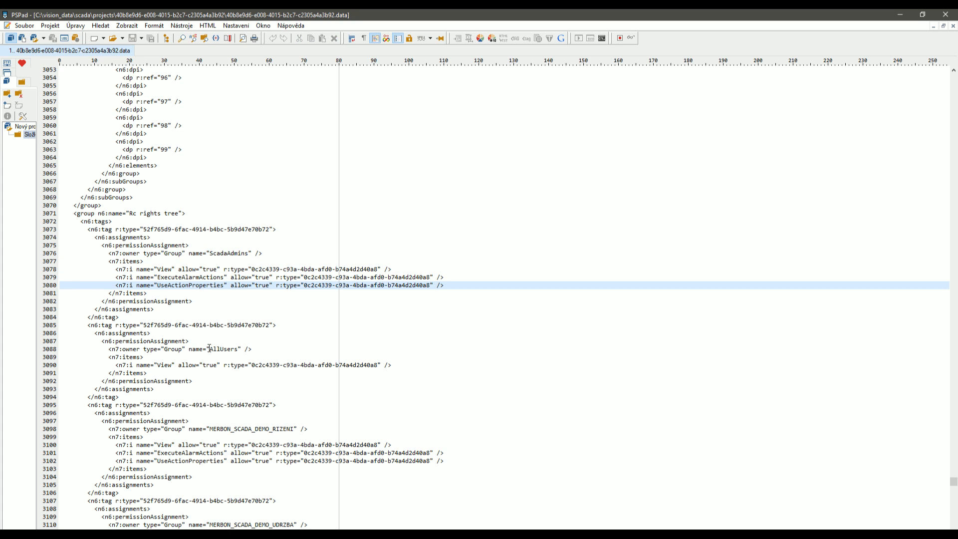
{"action": "left_click_drag", "start_coordinate": [210, 348], "coordinate": [216, 349]}
{"action": "left_click_drag", "start_coordinate": [157, 366], "coordinate": [397, 365]}
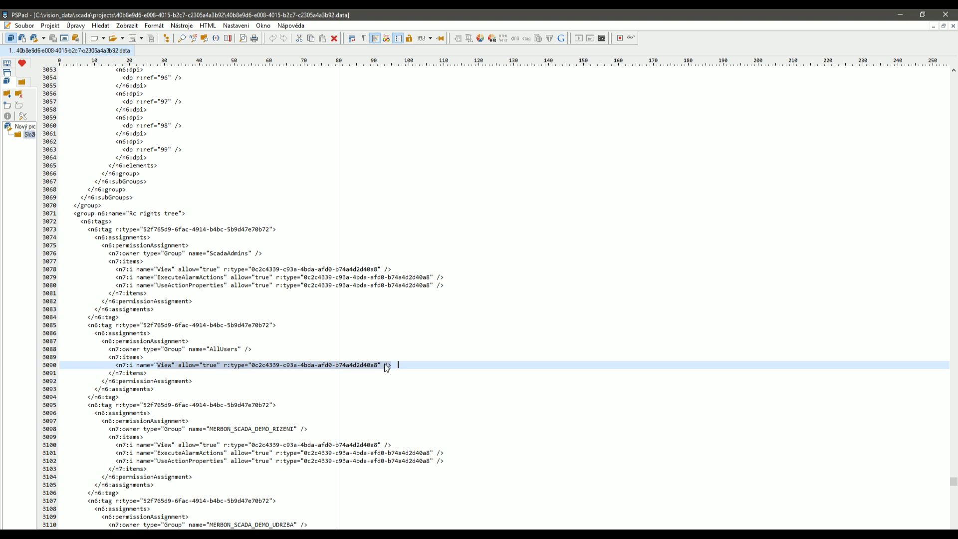
{"action": "left_click", "coordinate": [155, 286]}
{"action": "left_click_drag", "start_coordinate": [155, 285], "coordinate": [410, 289]}
{"action": "left_click", "coordinate": [325, 397]}
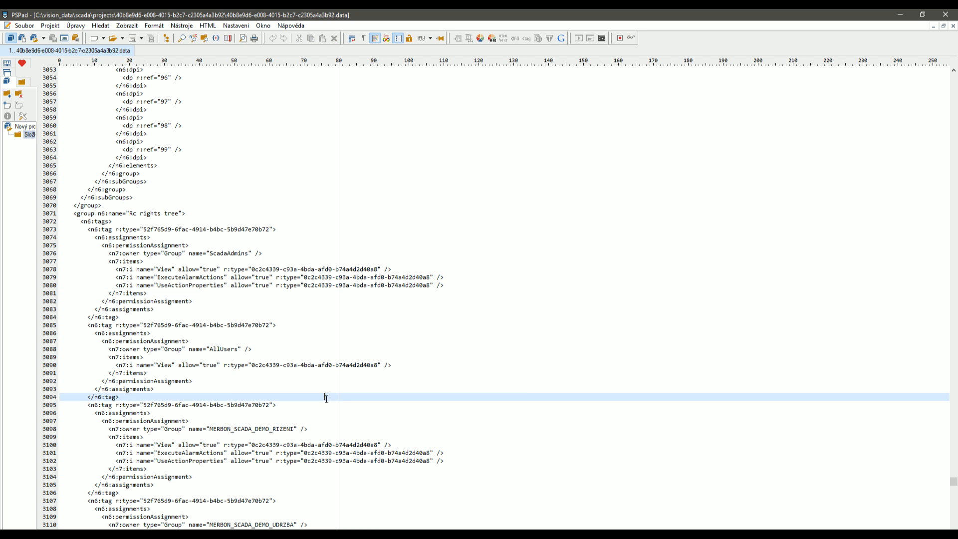
{"action": "scroll", "coordinate": [204, 406], "scroll_direction": "down", "scroll_amount": 5}
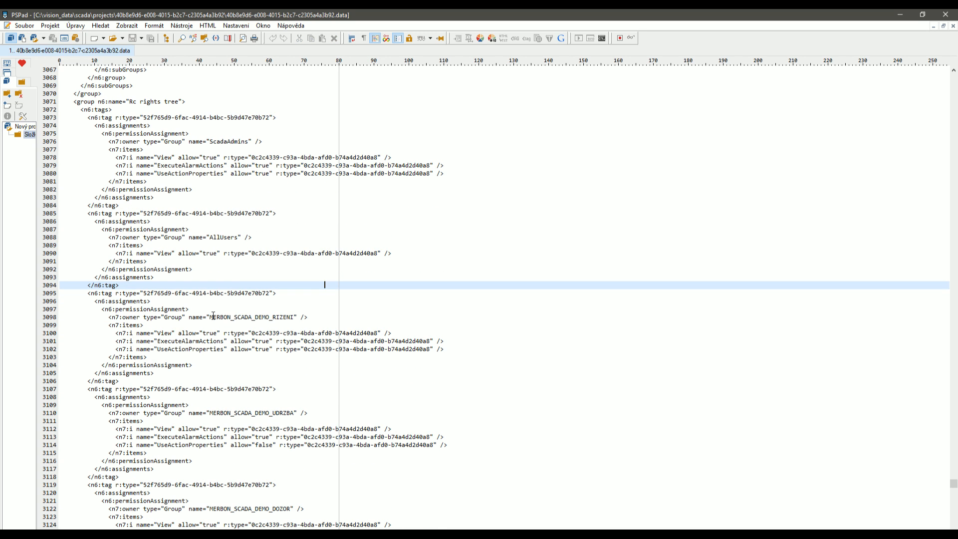
{"action": "left_click_drag", "start_coordinate": [209, 317], "coordinate": [294, 316]}
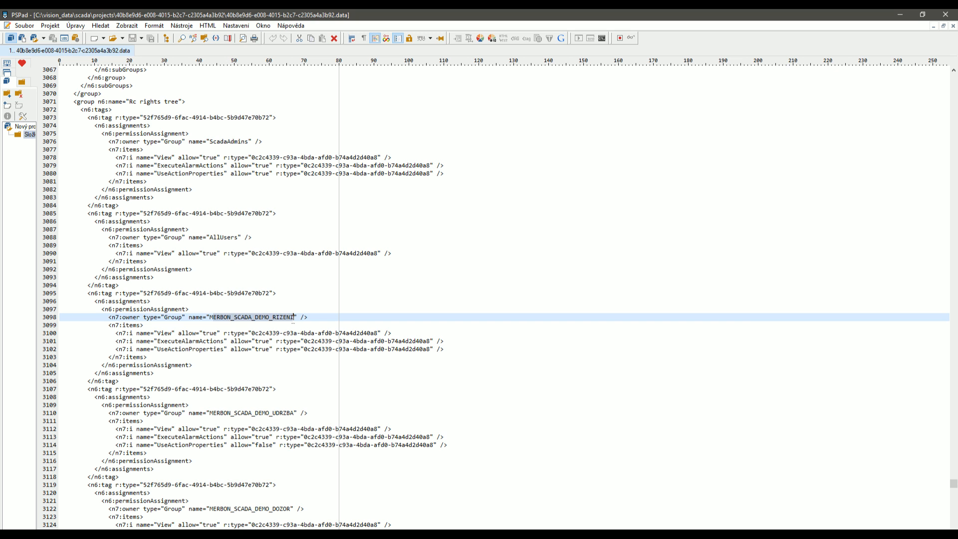
In RcWare's SCADA2 Export, inspect RIZENI's View, ExecuteAlarmActions, UseActionProperties and UDRZBA's ExecuteAlarmActions rights.
{"action": "key", "text": "alt+Tab"}
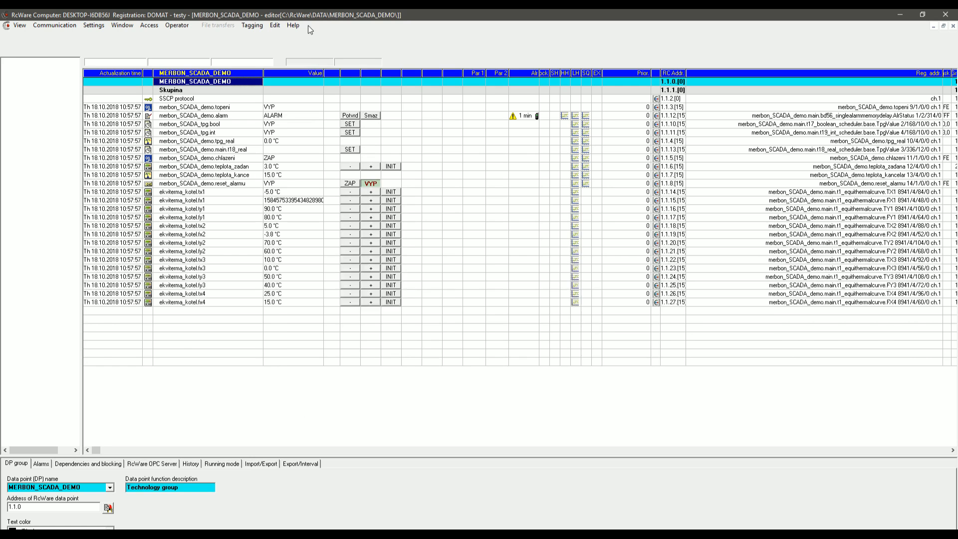
{"action": "left_click", "coordinate": [95, 26]}
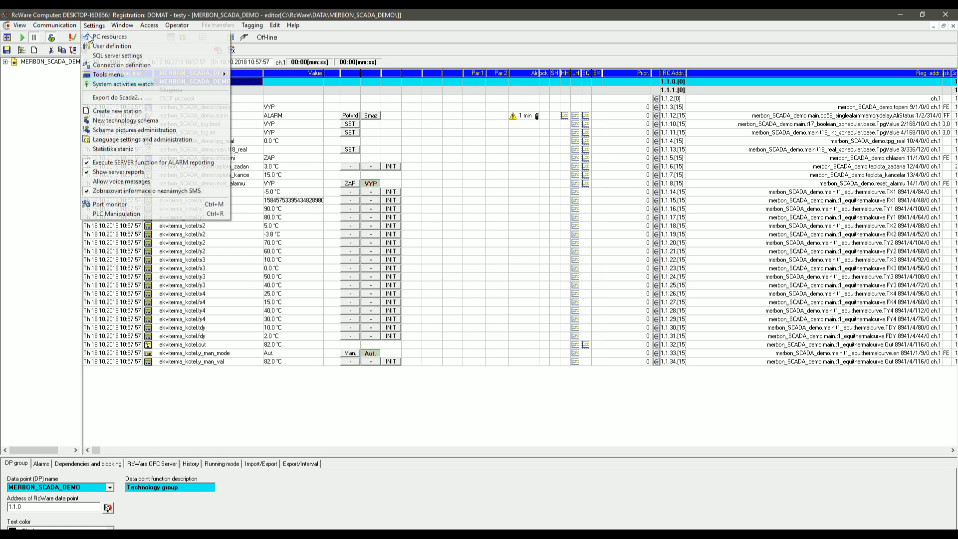
{"action": "left_click", "coordinate": [107, 98]}
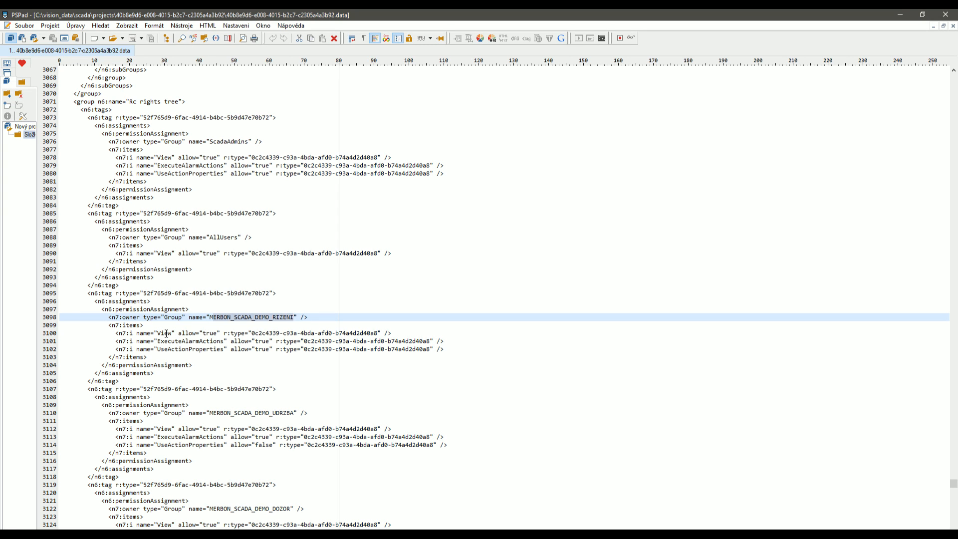
{"action": "left_click", "coordinate": [165, 333]}
{"action": "left_click", "coordinate": [166, 342]}
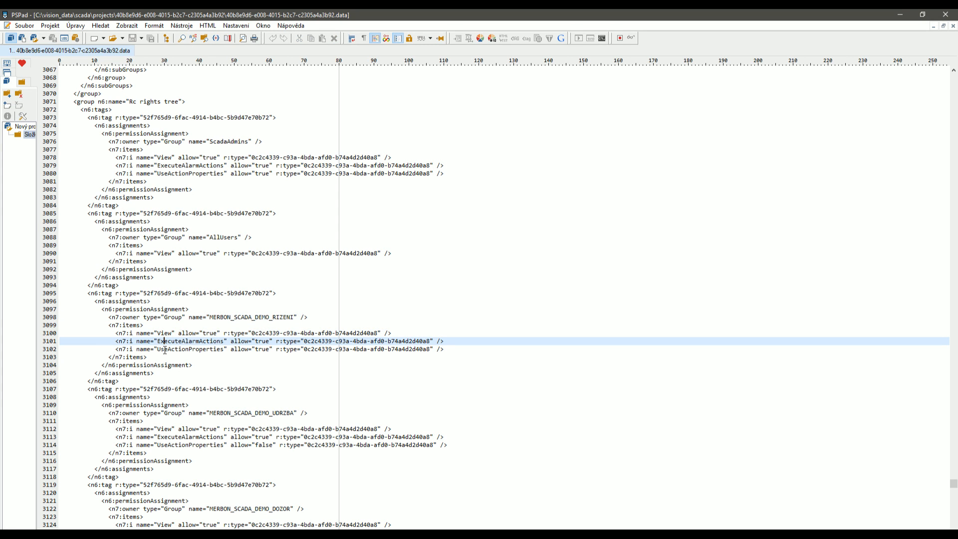
{"action": "left_click", "coordinate": [166, 350]}
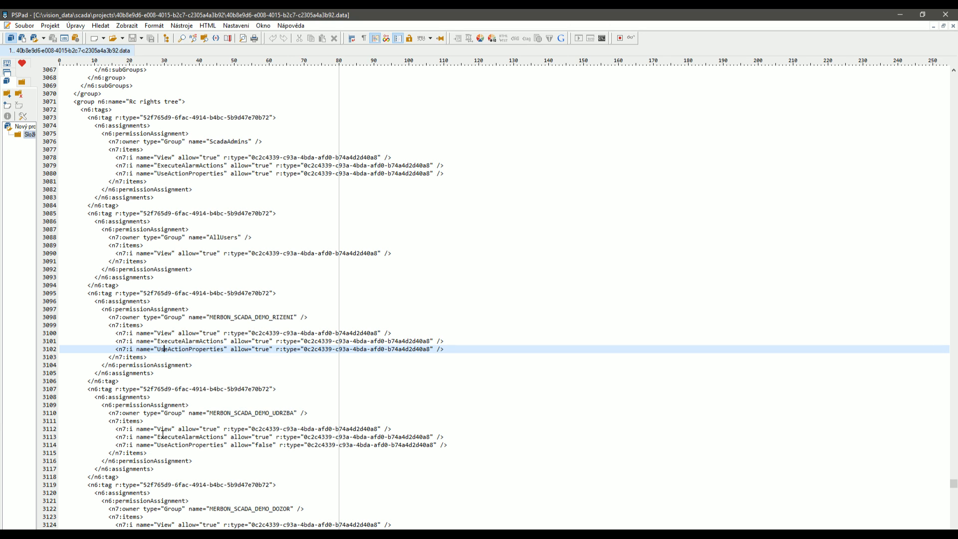
{"action": "left_click", "coordinate": [367, 437]}
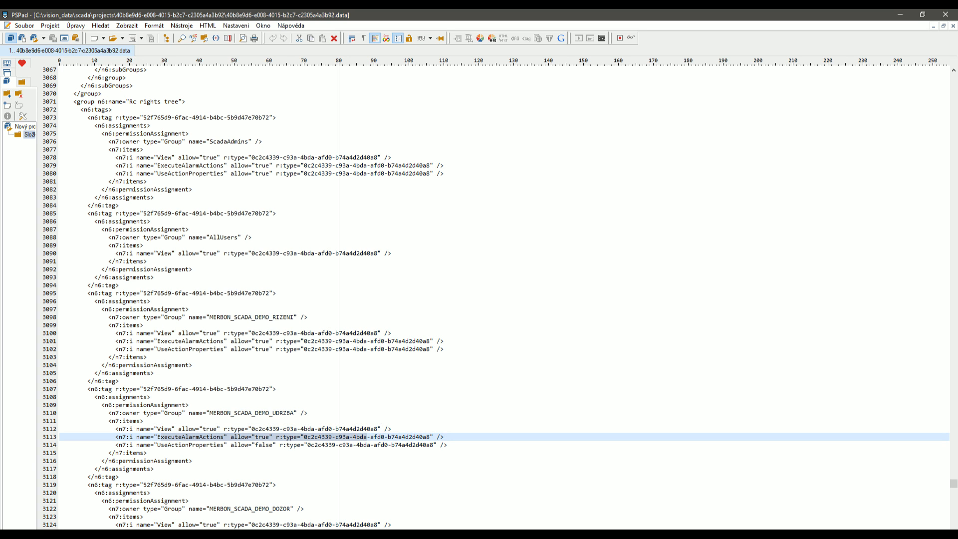
{"action": "key", "text": "alt+Tab"}
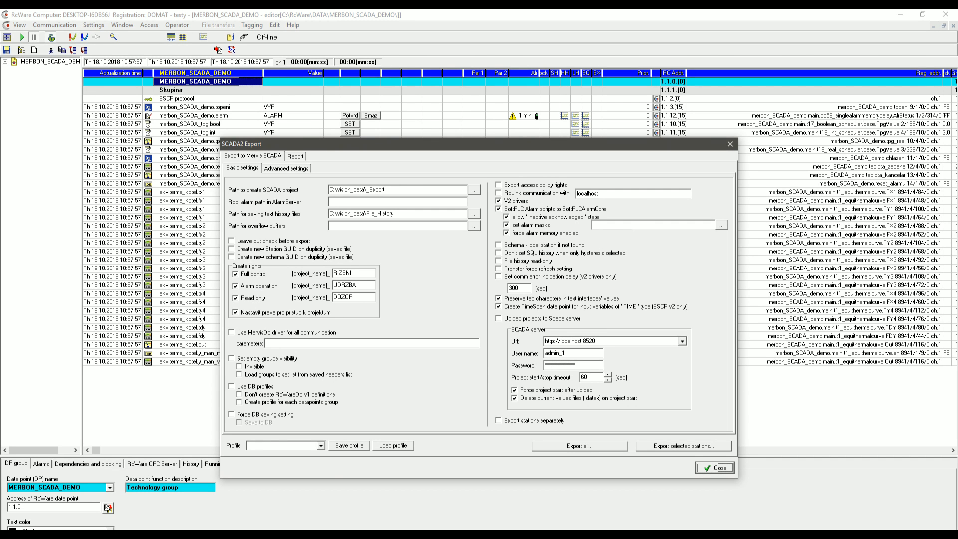
Check DOZOR's View right and false ExecuteAlarmActions and UseActionProperties values, then close the Scada2 export window.
{"action": "key", "text": "alt+Tab"}
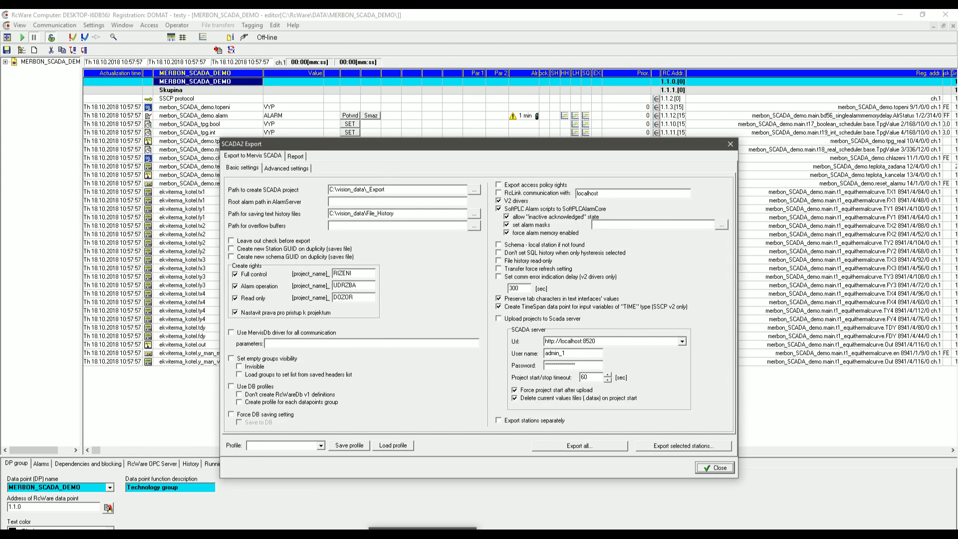
{"action": "scroll", "coordinate": [173, 464], "scroll_direction": "down", "scroll_amount": 3}
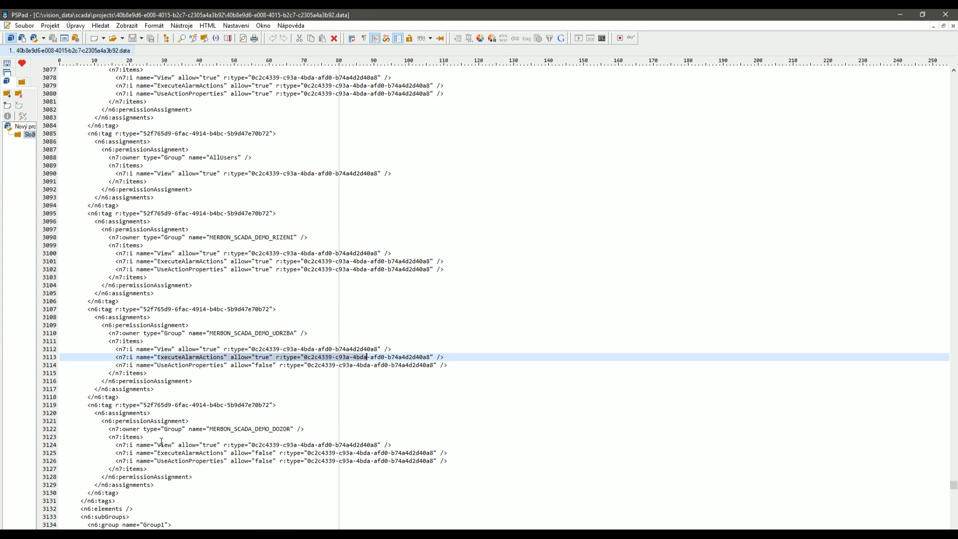
{"action": "left_click_drag", "start_coordinate": [158, 444], "coordinate": [255, 444]}
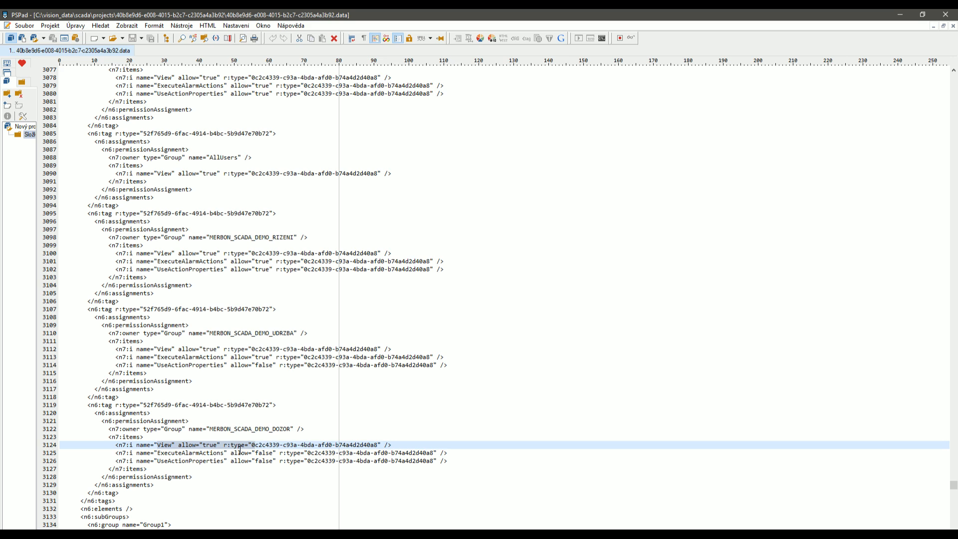
{"action": "left_click", "coordinate": [258, 453]}
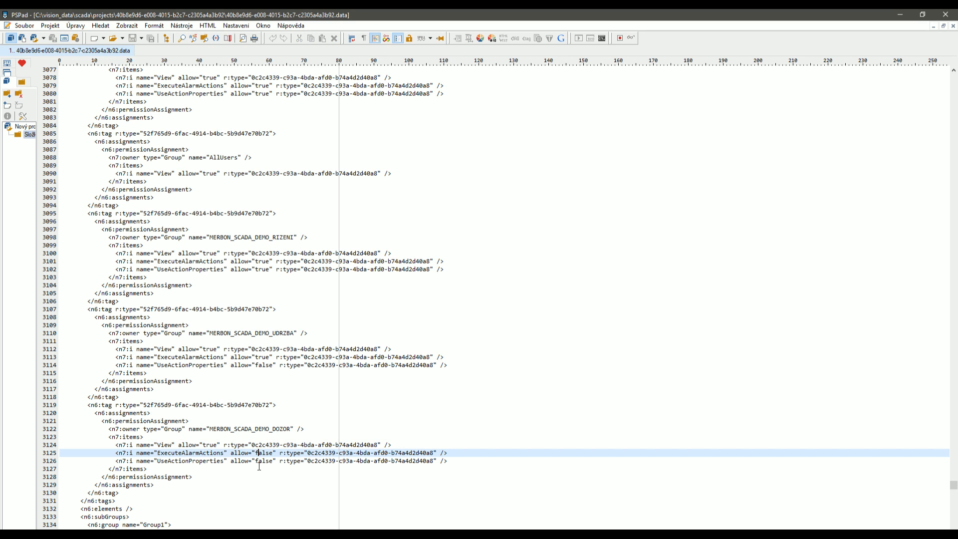
{"action": "left_click", "coordinate": [259, 467]}
{"action": "left_click", "coordinate": [265, 454]}
{"action": "left_click", "coordinate": [265, 462]}
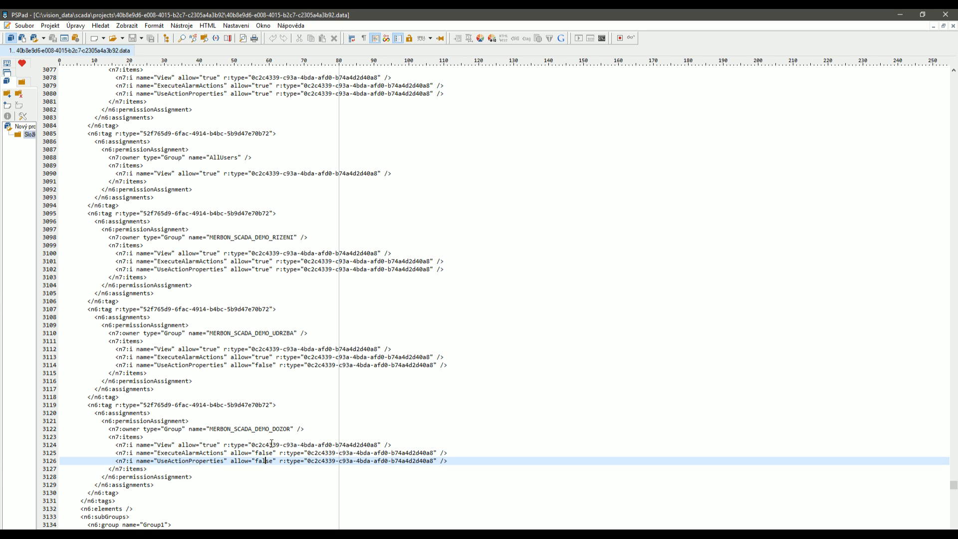
{"action": "key", "text": "alt+Tab"}
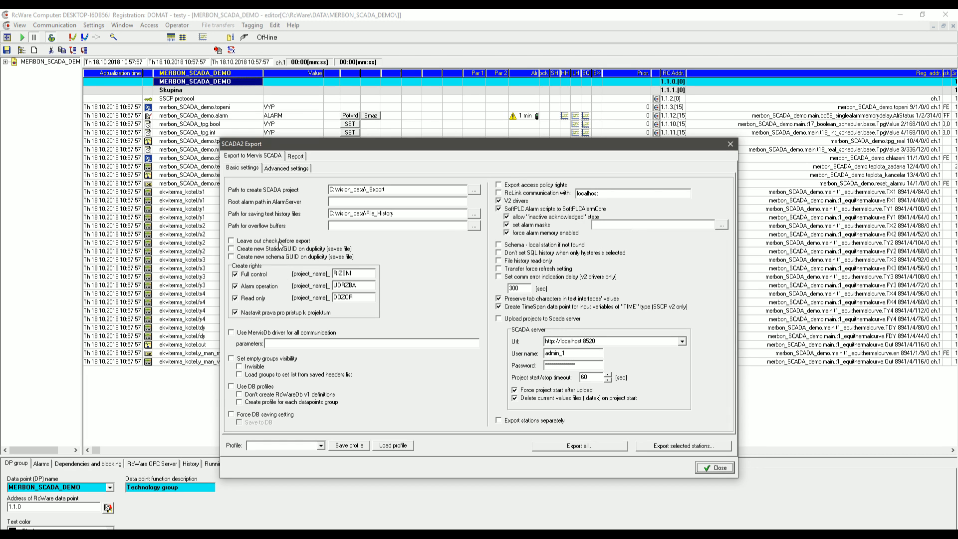
{"action": "left_click", "coordinate": [730, 144]}
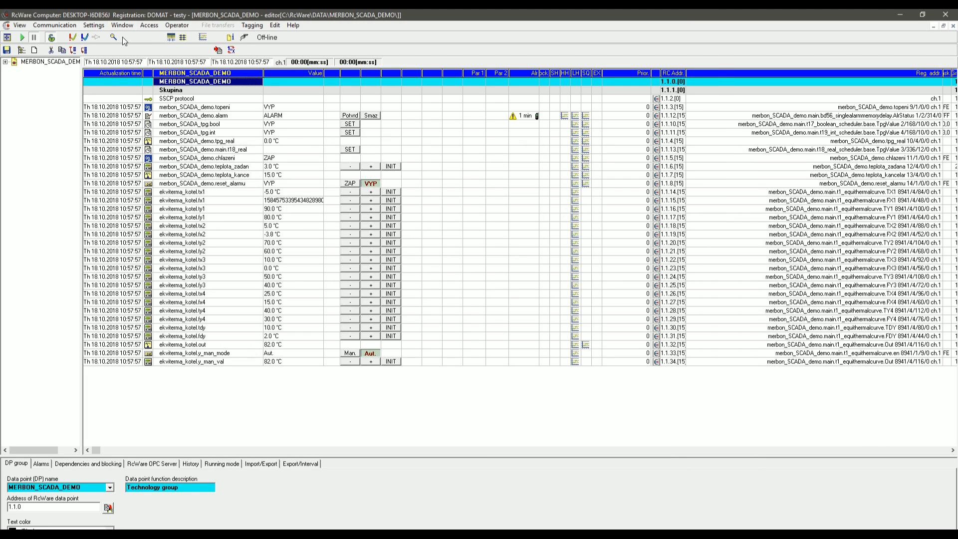
{"action": "left_click", "coordinate": [122, 25]}
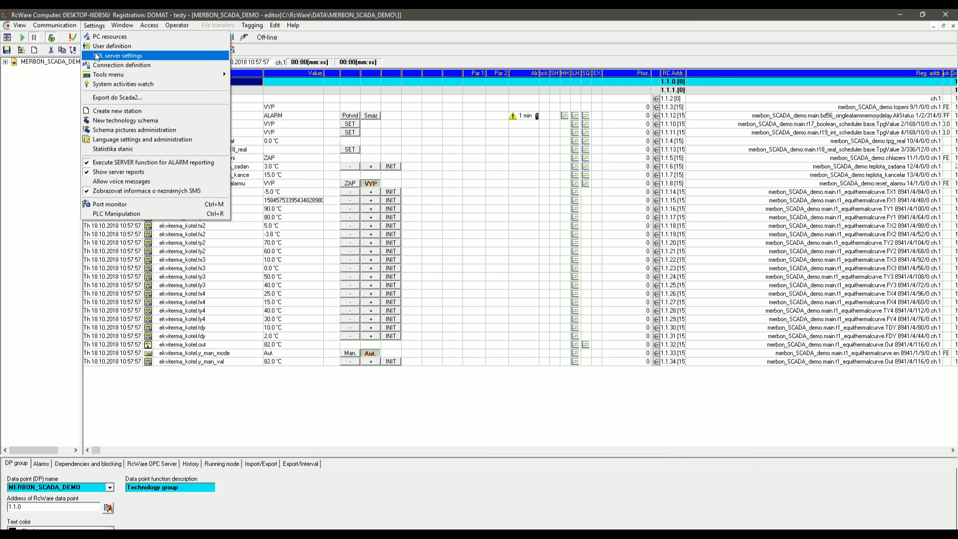
{"action": "left_click", "coordinate": [112, 46]}
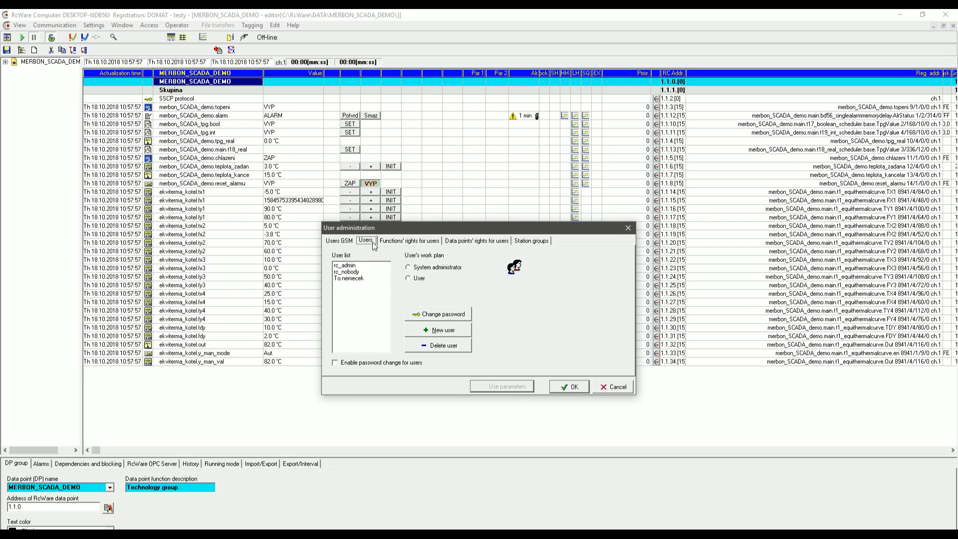
{"action": "left_click", "coordinate": [470, 241]}
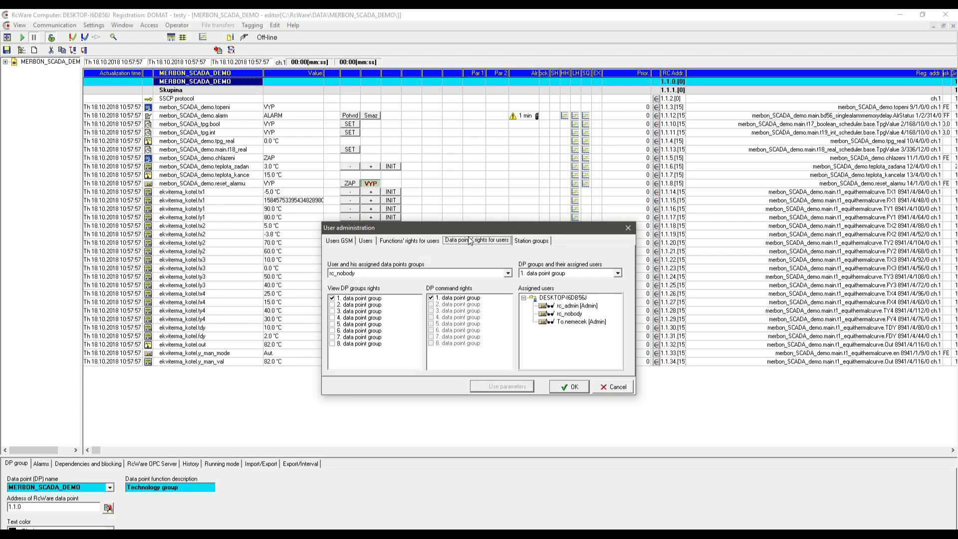
{"action": "left_click", "coordinate": [445, 273]}
{"action": "left_click", "coordinate": [440, 283]}
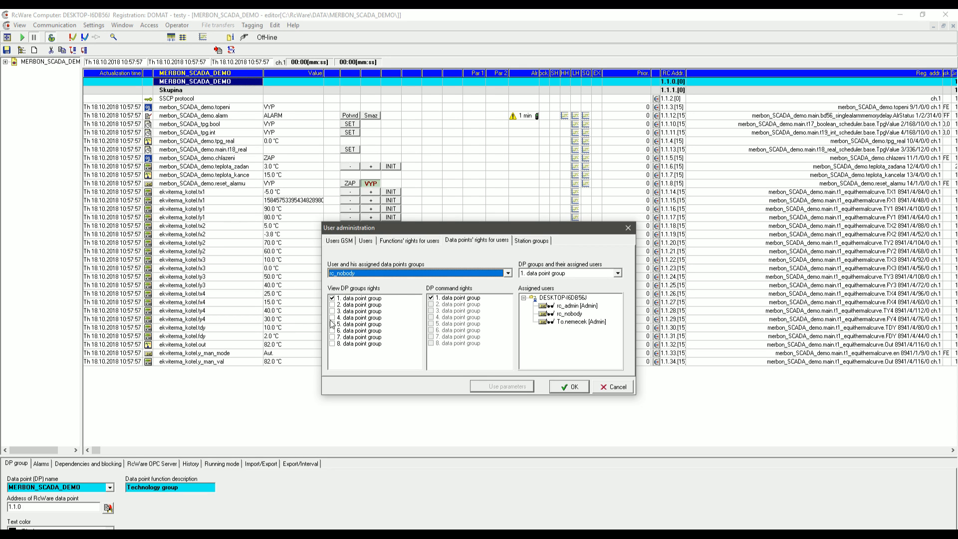
{"action": "left_click", "coordinate": [430, 296]}
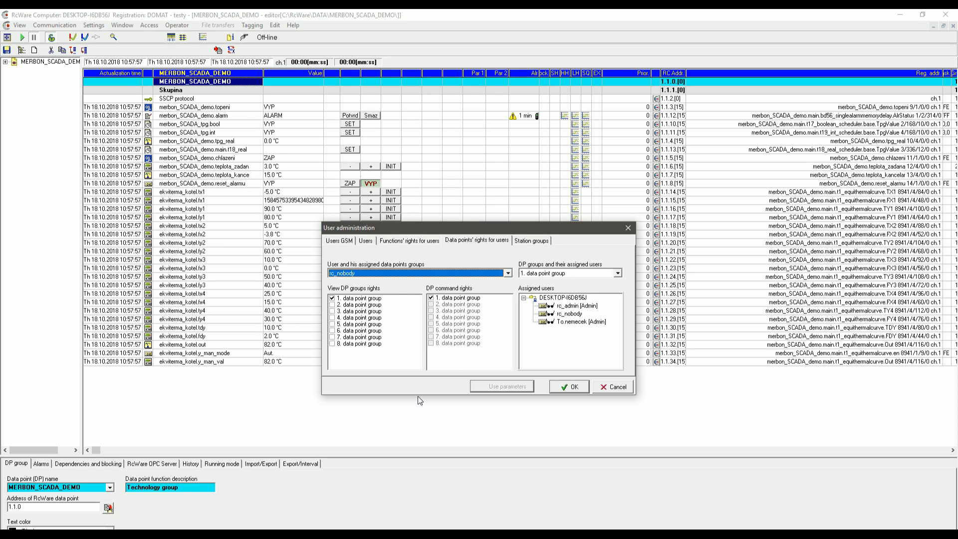
{"action": "left_click", "coordinate": [609, 388]}
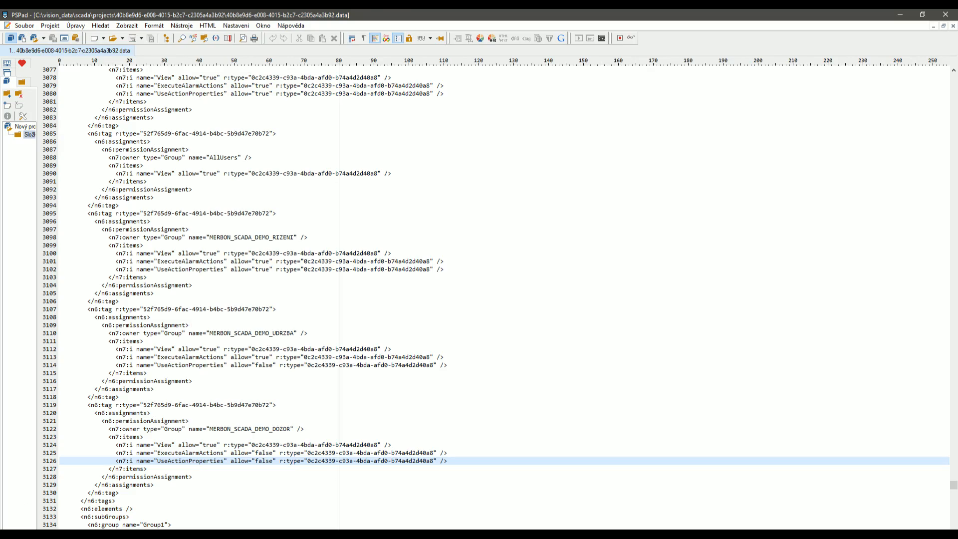
Check rc_nobody's View, ExecuteAlarmActions and UseActionProperties entries under Group1 in the .data file.
{"action": "scroll", "coordinate": [151, 382], "scroll_direction": "down", "scroll_amount": 6}
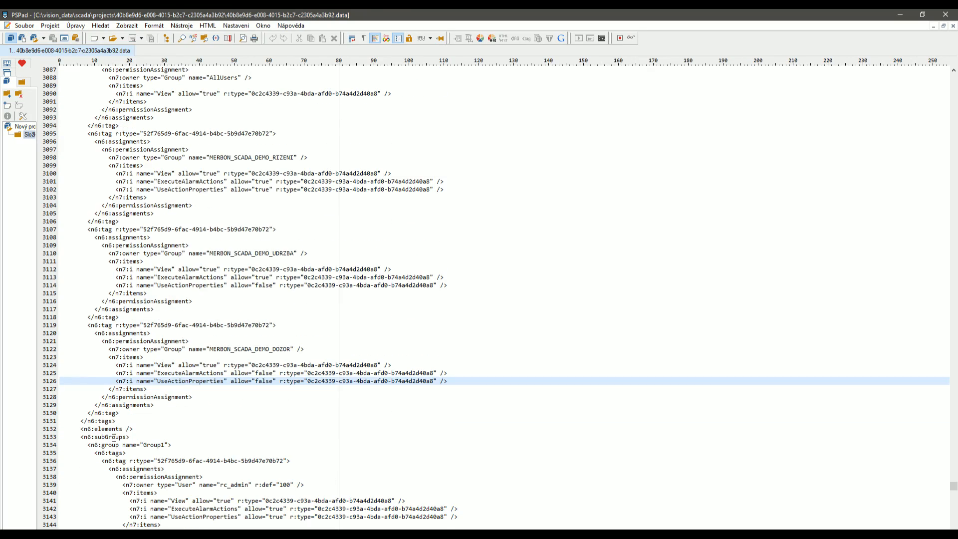
{"action": "left_click", "coordinate": [150, 382]}
{"action": "scroll", "coordinate": [188, 470], "scroll_direction": "down", "scroll_amount": 9}
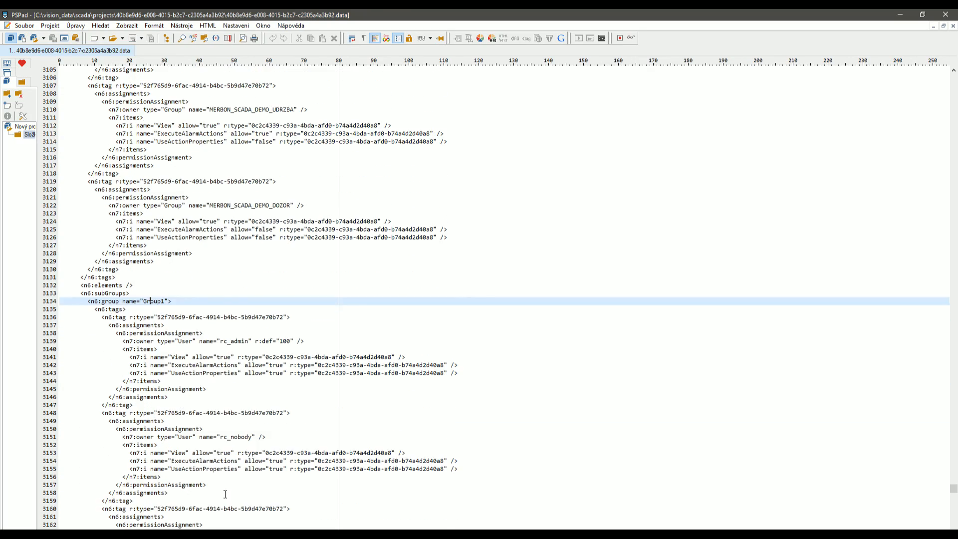
{"action": "scroll", "coordinate": [188, 471], "scroll_direction": "down", "scroll_amount": 5}
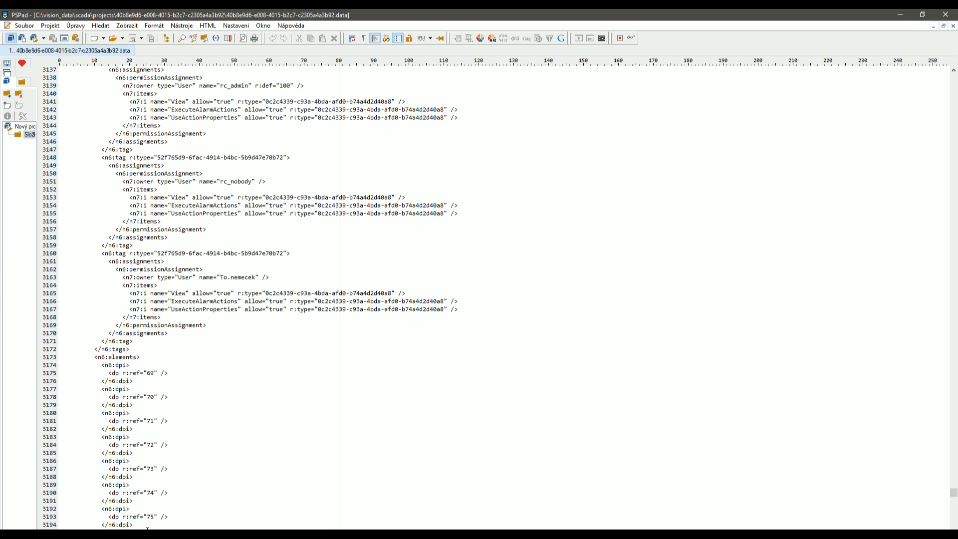
{"action": "scroll", "coordinate": [148, 528], "scroll_direction": "down", "scroll_amount": 20}
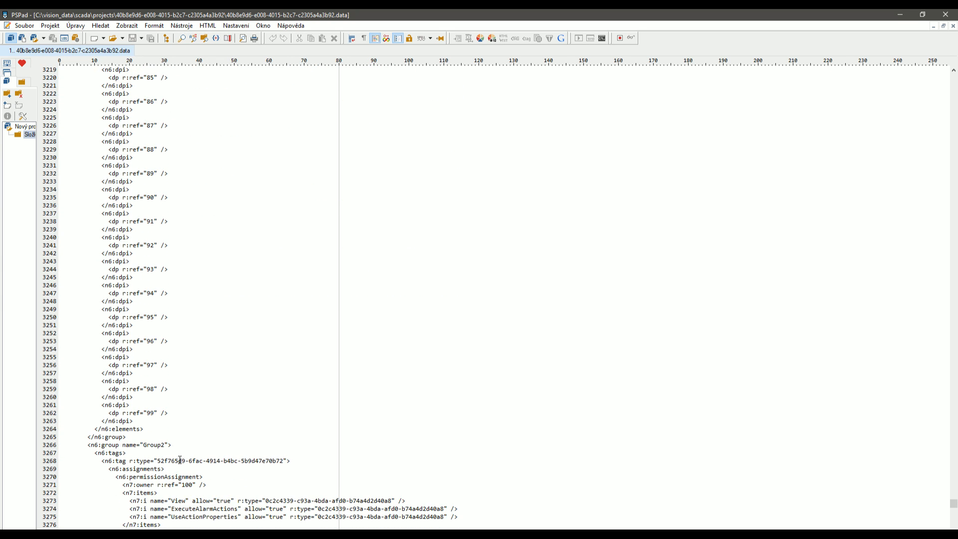
{"action": "scroll", "coordinate": [180, 459], "scroll_direction": "up", "scroll_amount": 20}
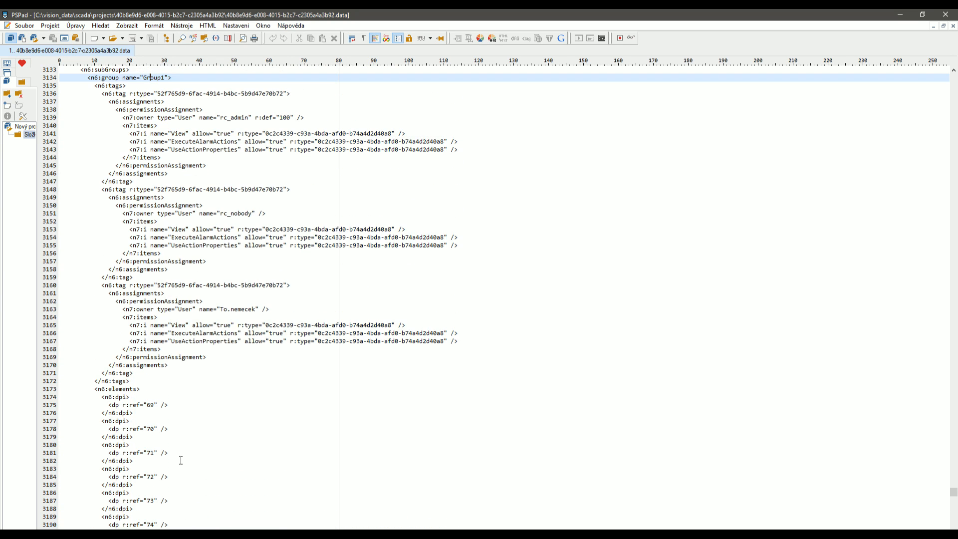
{"action": "scroll", "coordinate": [180, 461], "scroll_direction": "up", "scroll_amount": 3}
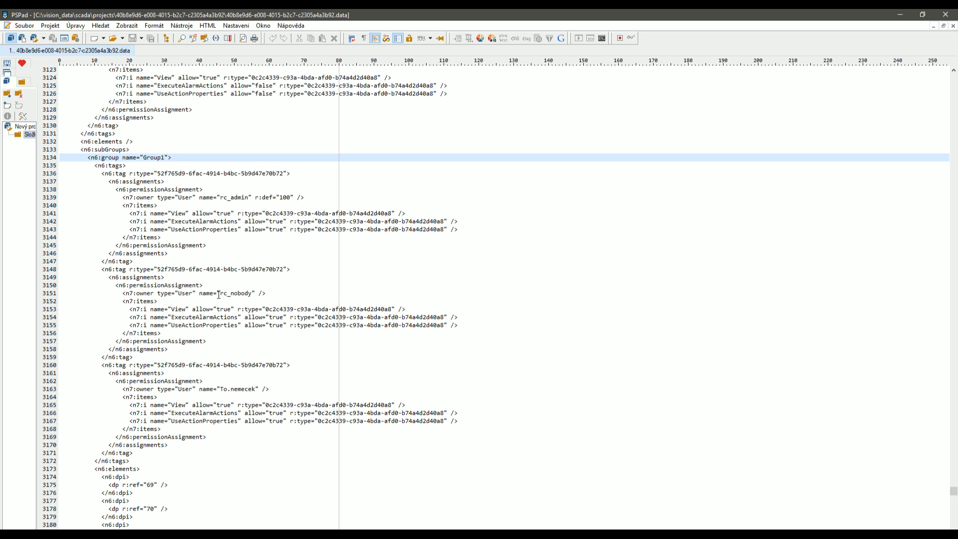
{"action": "left_click_drag", "start_coordinate": [220, 293], "coordinate": [253, 293]}
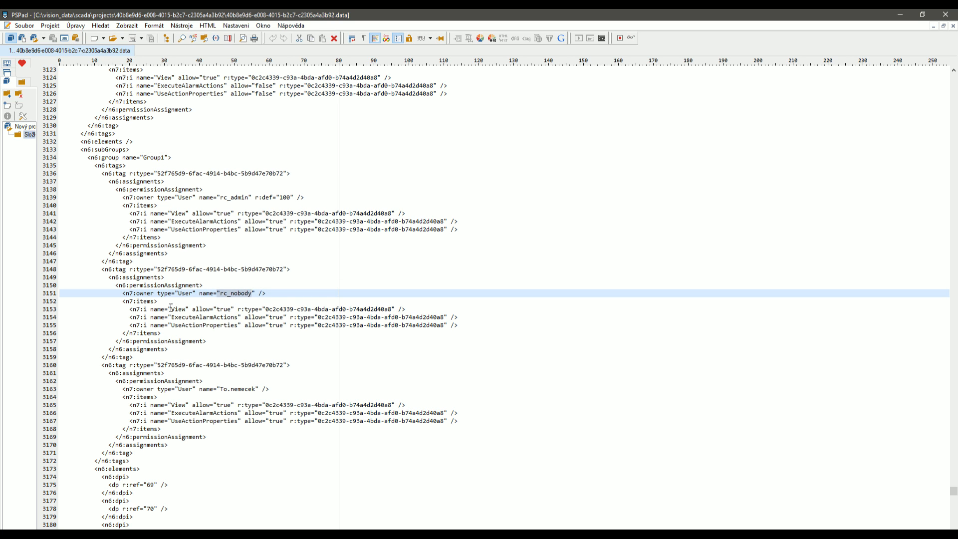
{"action": "left_click_drag", "start_coordinate": [171, 308], "coordinate": [458, 326]}
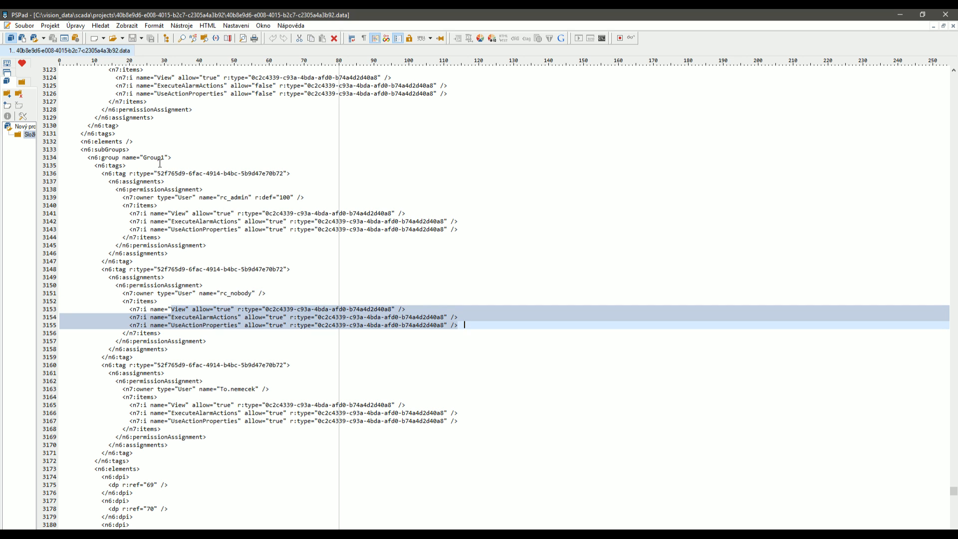
{"action": "key", "text": "alt+Tab"}
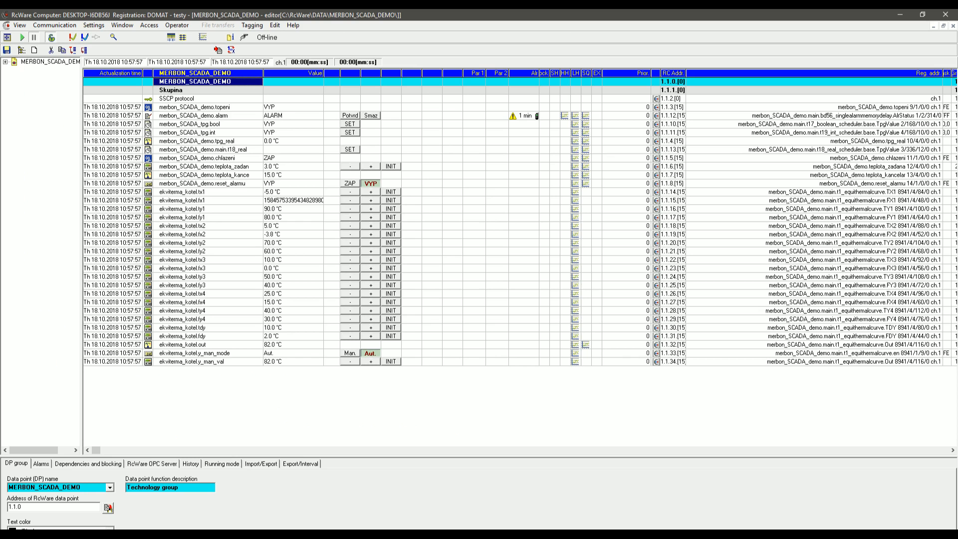
{"action": "left_click", "coordinate": [122, 25]}
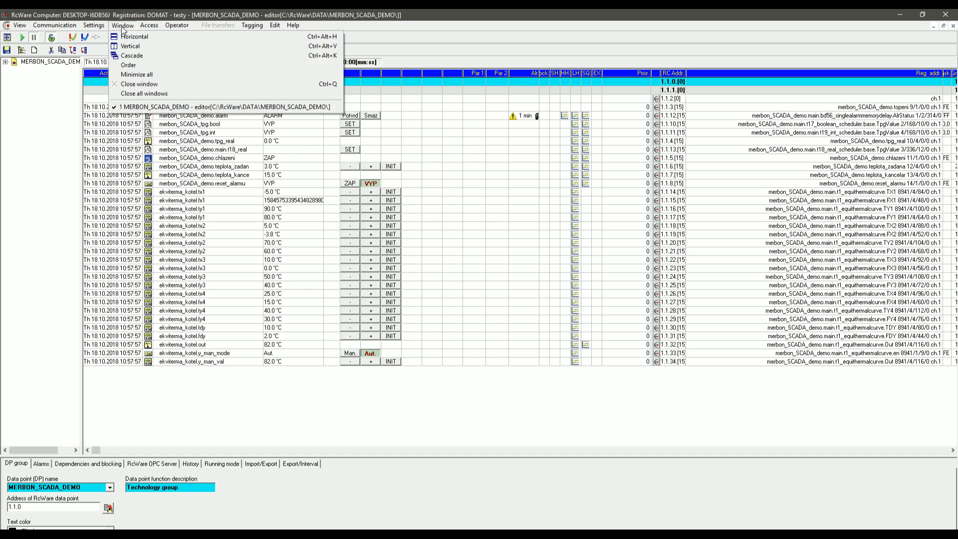
{"action": "mouse_move", "coordinate": [93, 24]}
{"action": "left_click", "coordinate": [112, 46]}
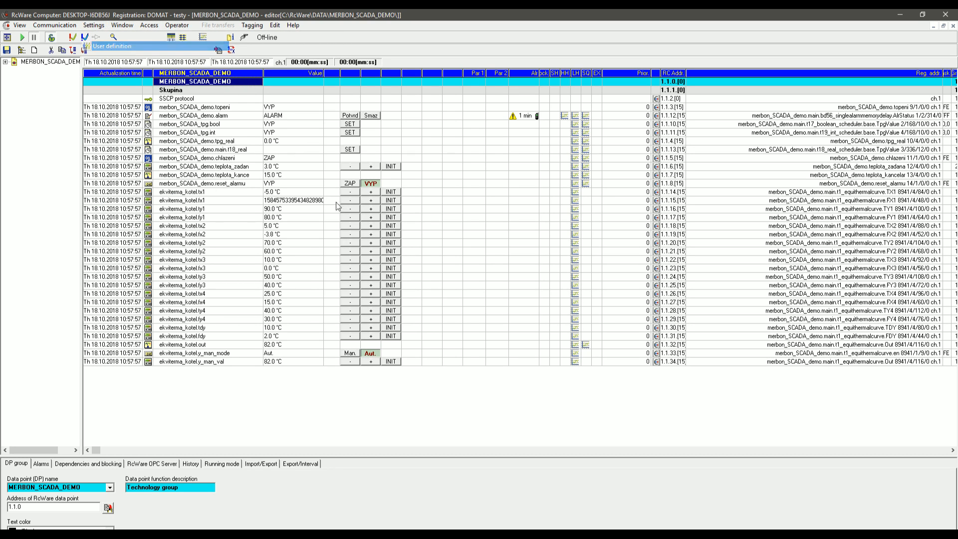
{"action": "left_click", "coordinate": [485, 243]}
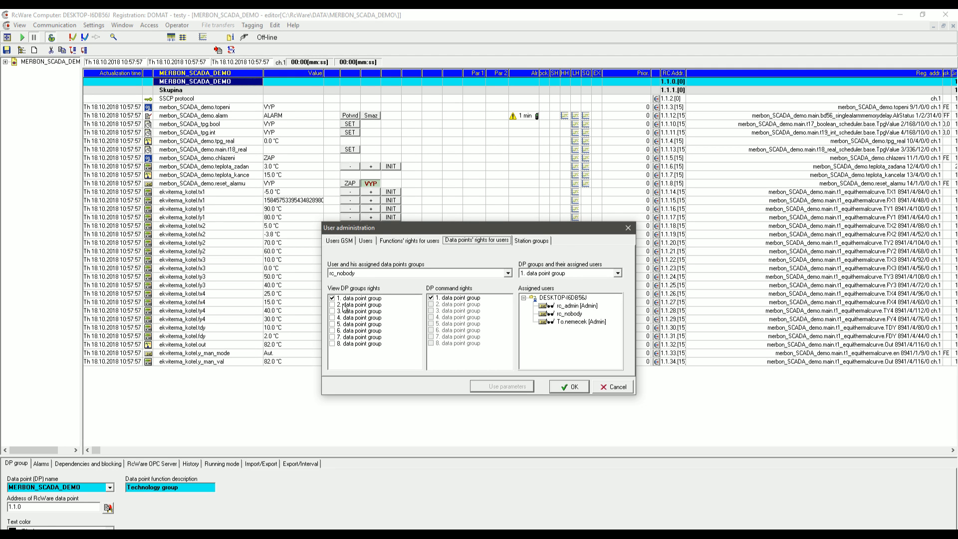
{"action": "left_click", "coordinate": [622, 387]}
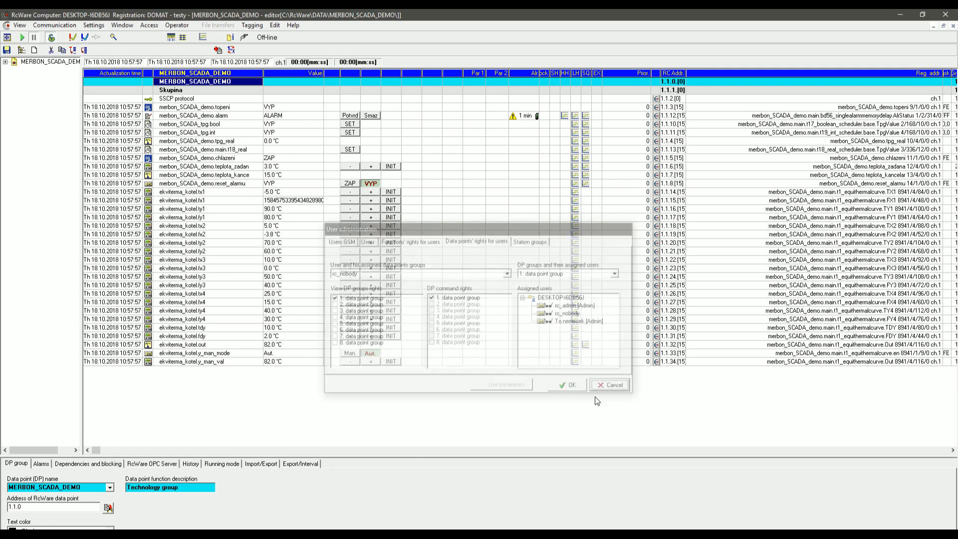
Minimize RcWare and select Group1's rc_nobody owner entry and rc_admin's r:def="100" attribute.
{"action": "left_click", "coordinate": [893, 14]}
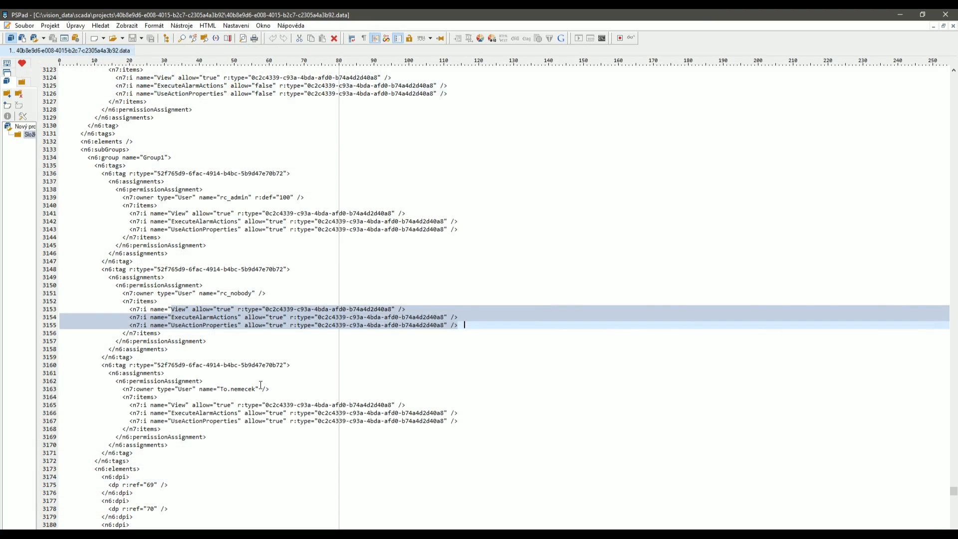
{"action": "scroll", "coordinate": [265, 382], "scroll_direction": "down", "scroll_amount": 20}
{"action": "scroll", "coordinate": [265, 382], "scroll_direction": "down", "scroll_amount": 5}
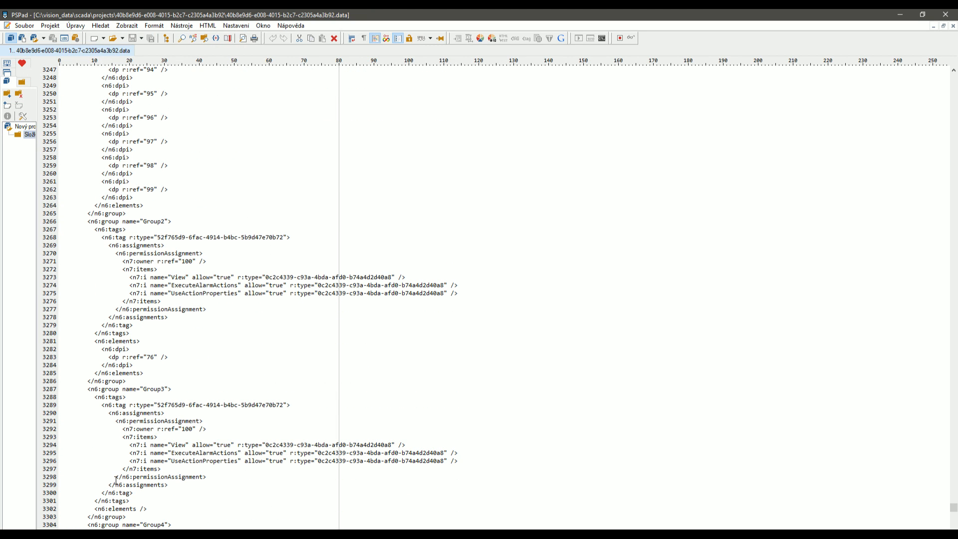
{"action": "scroll", "coordinate": [152, 424], "scroll_direction": "up", "scroll_amount": 20}
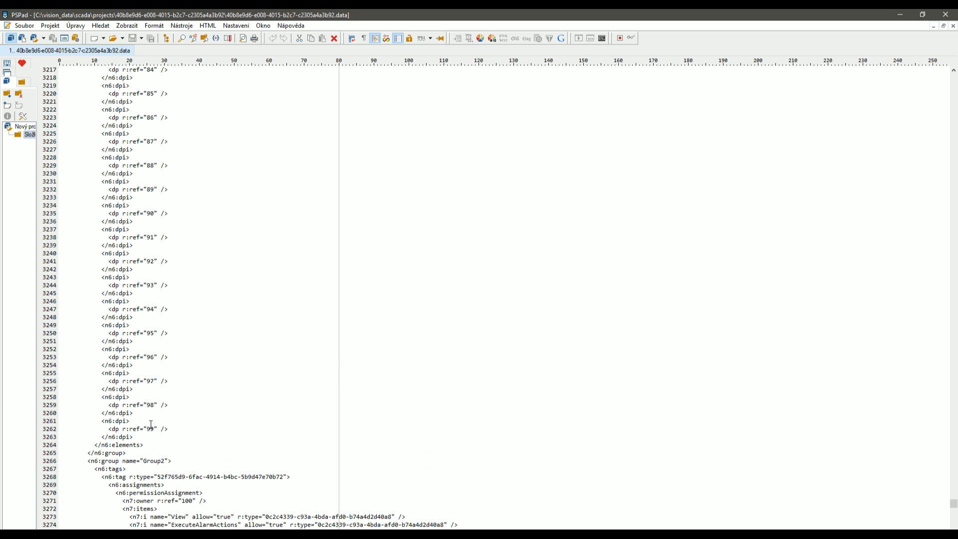
{"action": "scroll", "coordinate": [151, 424], "scroll_direction": "up", "scroll_amount": 6}
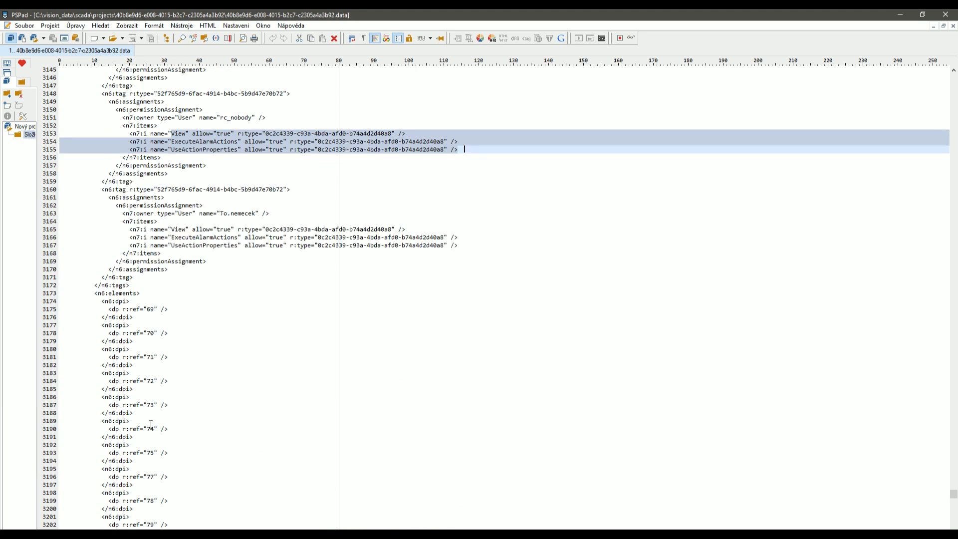
{"action": "left_click", "coordinate": [240, 192]}
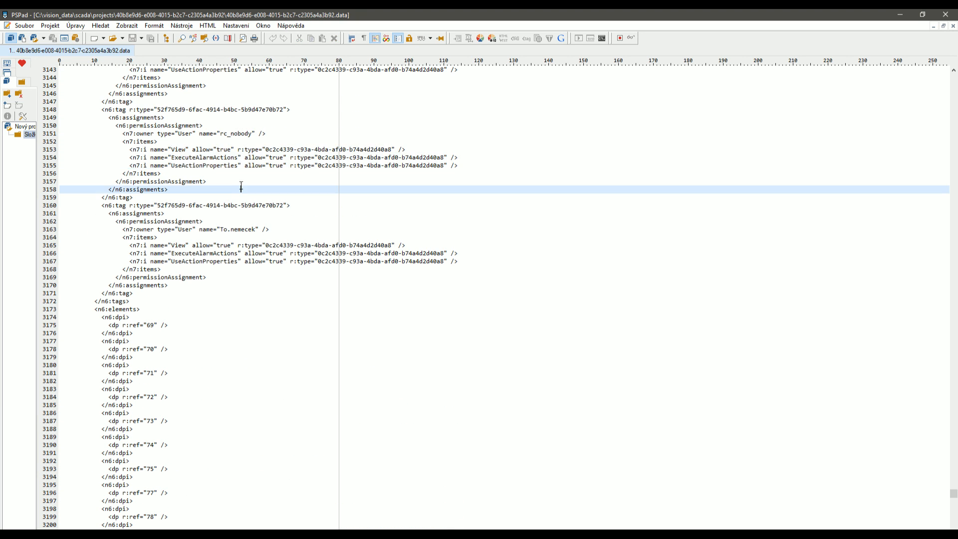
{"action": "left_click_drag", "start_coordinate": [256, 134], "coordinate": [116, 133]}
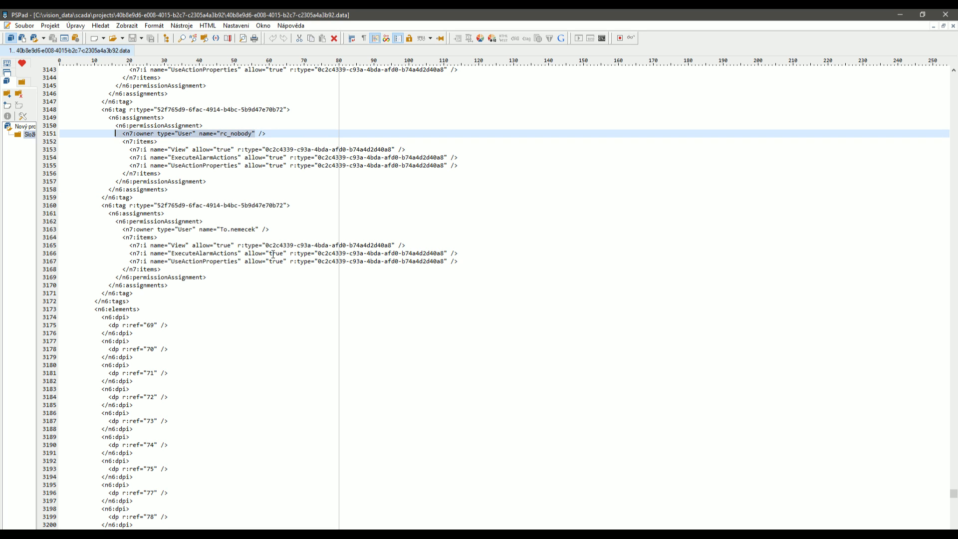
{"action": "scroll", "coordinate": [279, 215], "scroll_direction": "up", "scroll_amount": 6}
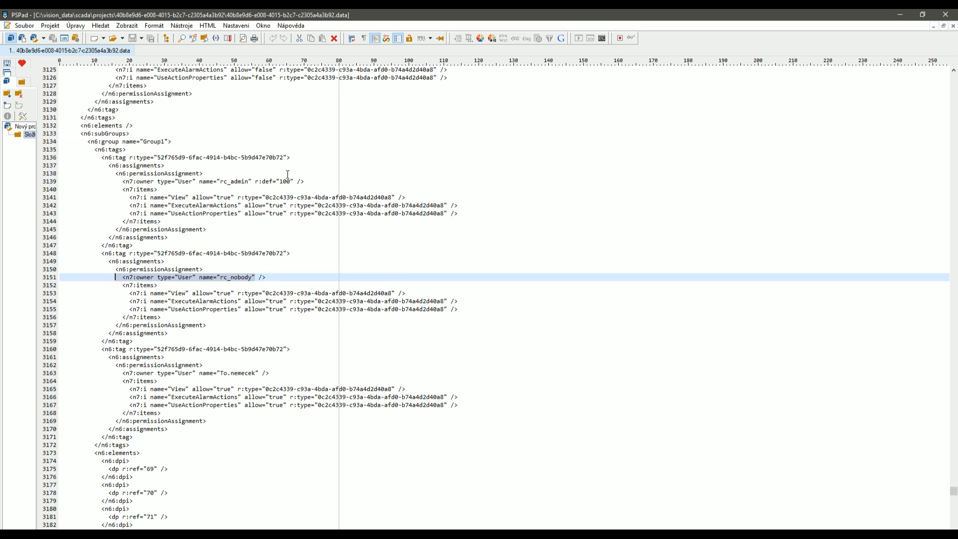
{"action": "left_click_drag", "start_coordinate": [295, 182], "coordinate": [218, 182]}
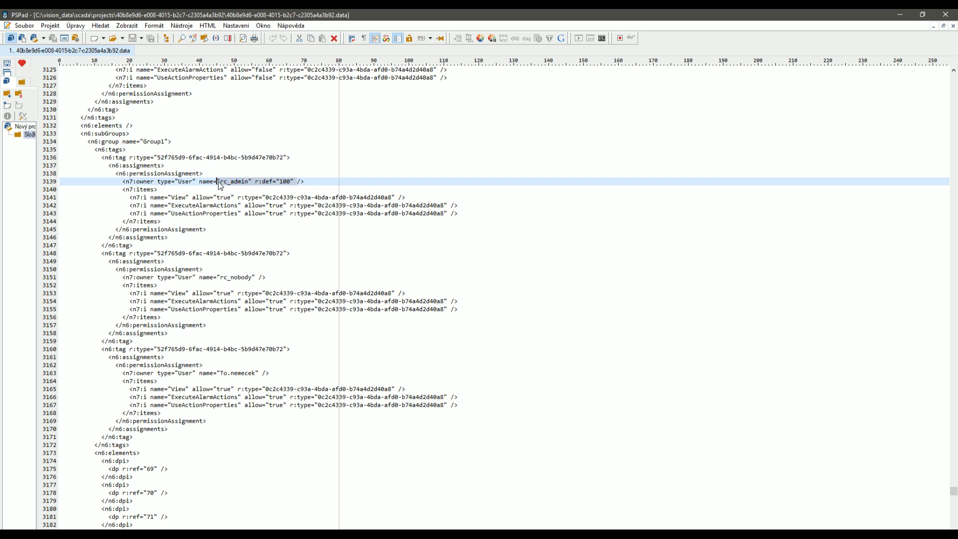
Minimize the PSPad data file editor and bring the RcWare project editor to the front.
{"action": "left_click", "coordinate": [901, 14]}
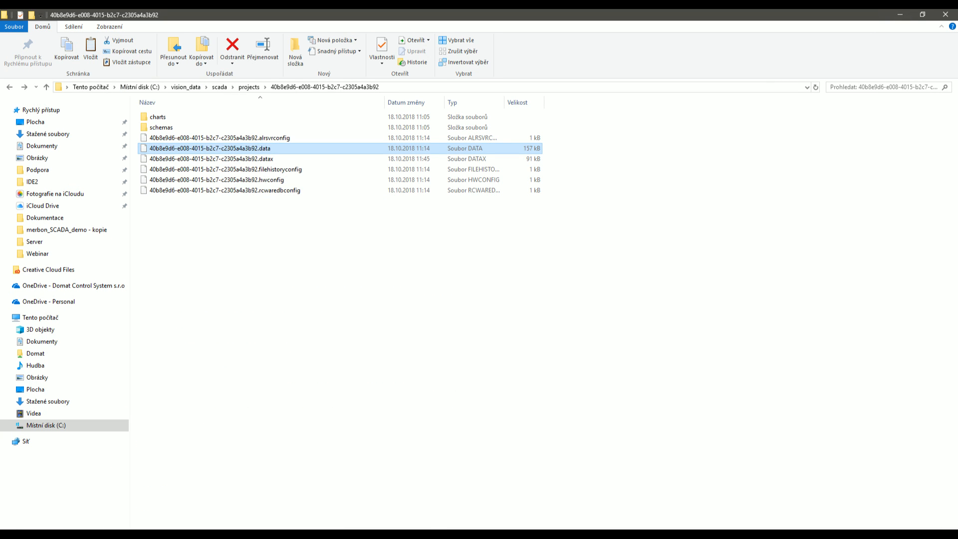
{"action": "left_click", "coordinate": [381, 534]}
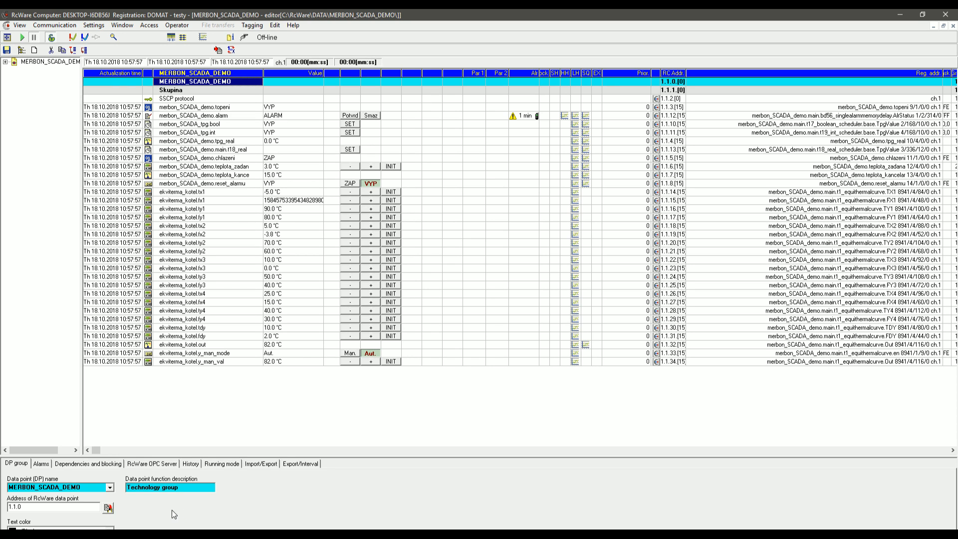
{"action": "left_click", "coordinate": [304, 467]}
{"action": "left_click", "coordinate": [272, 464]}
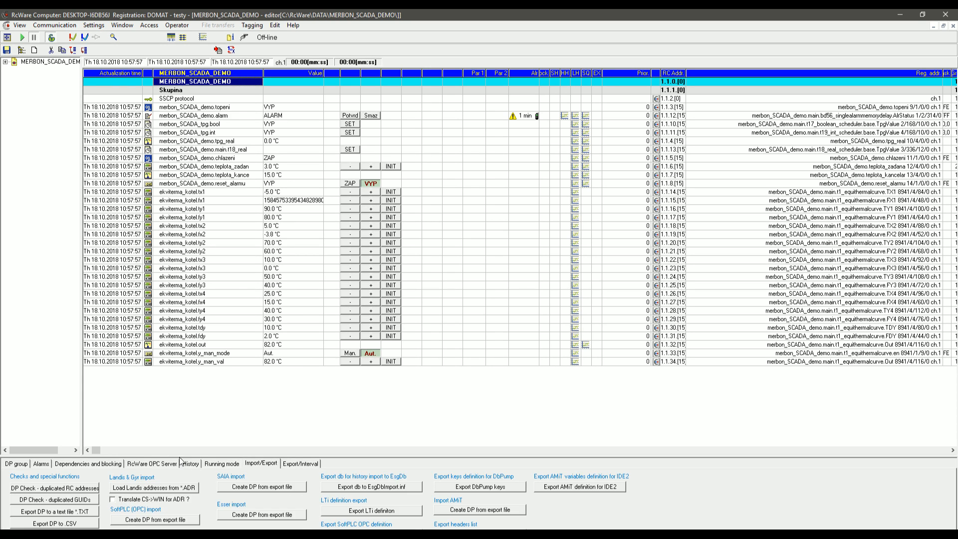
{"action": "left_click", "coordinate": [23, 26]}
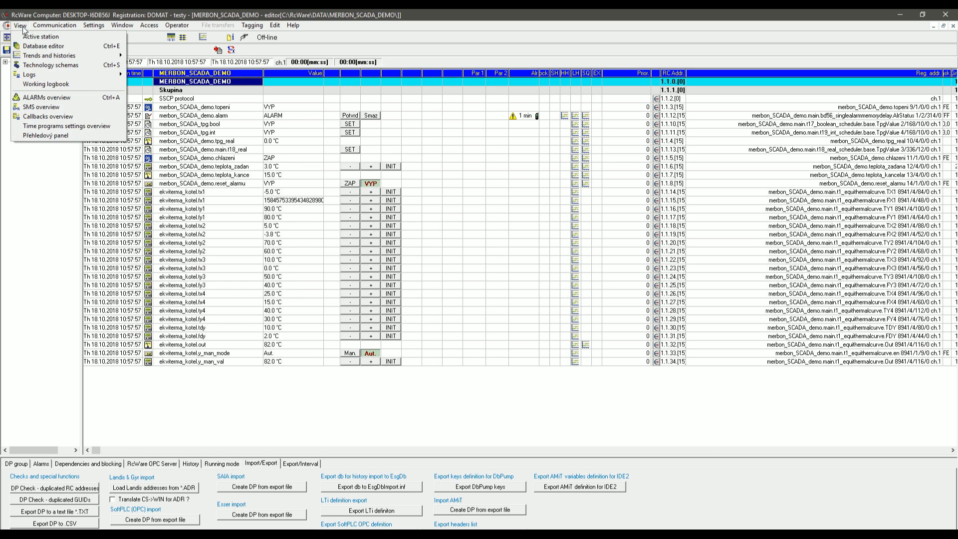
{"action": "left_click", "coordinate": [22, 26]}
Select the merbon_SCADA_demo.chlazeni data point and open its Running mode web access rights editor.
{"action": "left_click", "coordinate": [22, 465]}
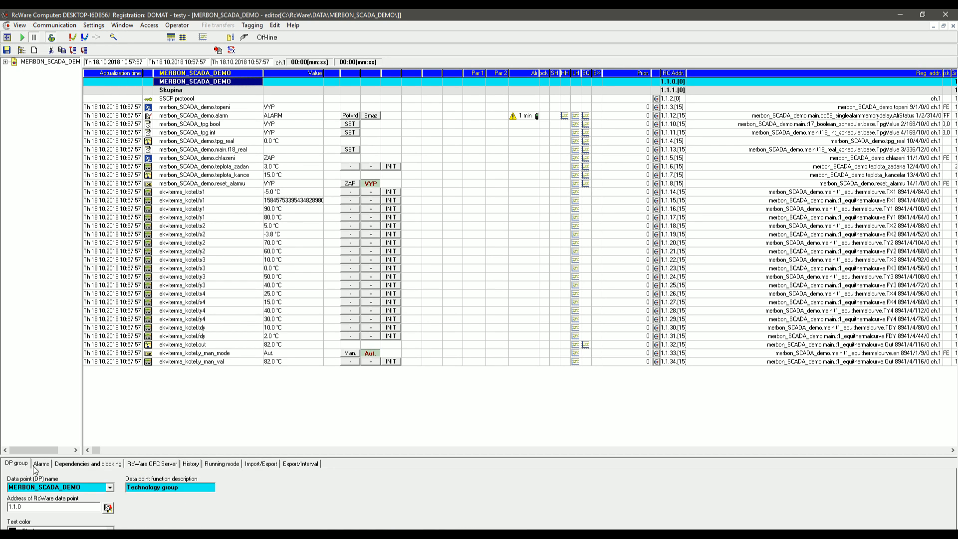
{"action": "left_click", "coordinate": [210, 159]}
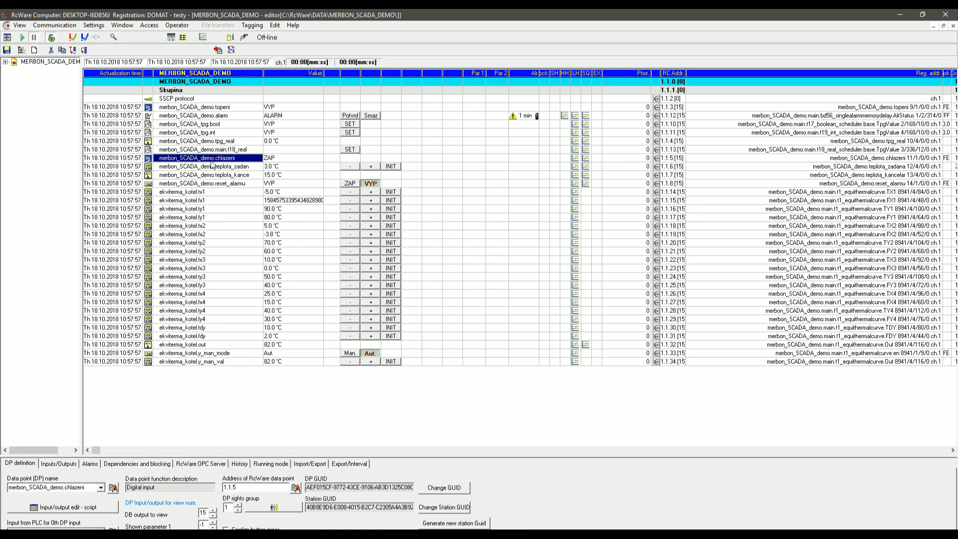
{"action": "left_click", "coordinate": [365, 463]}
{"action": "left_click", "coordinate": [310, 464]}
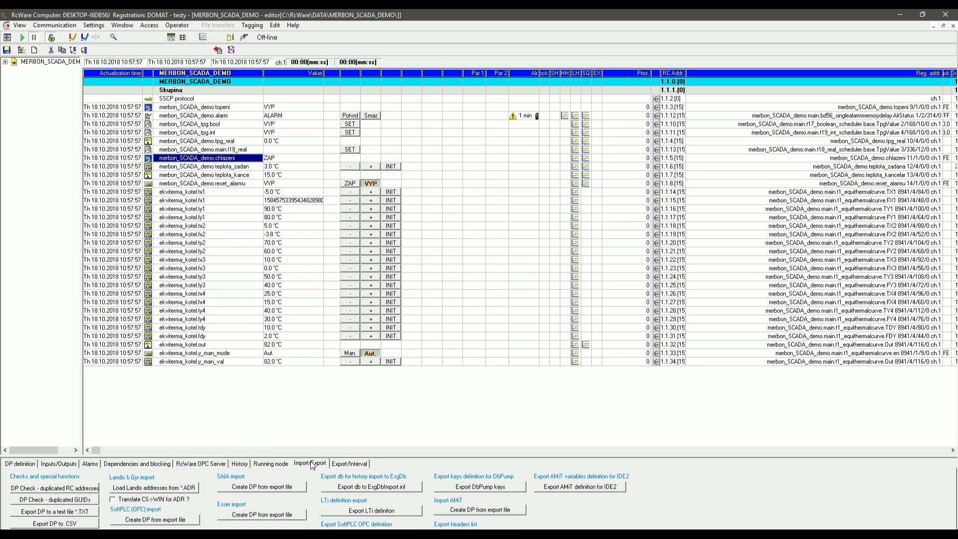
{"action": "left_click", "coordinate": [264, 465]}
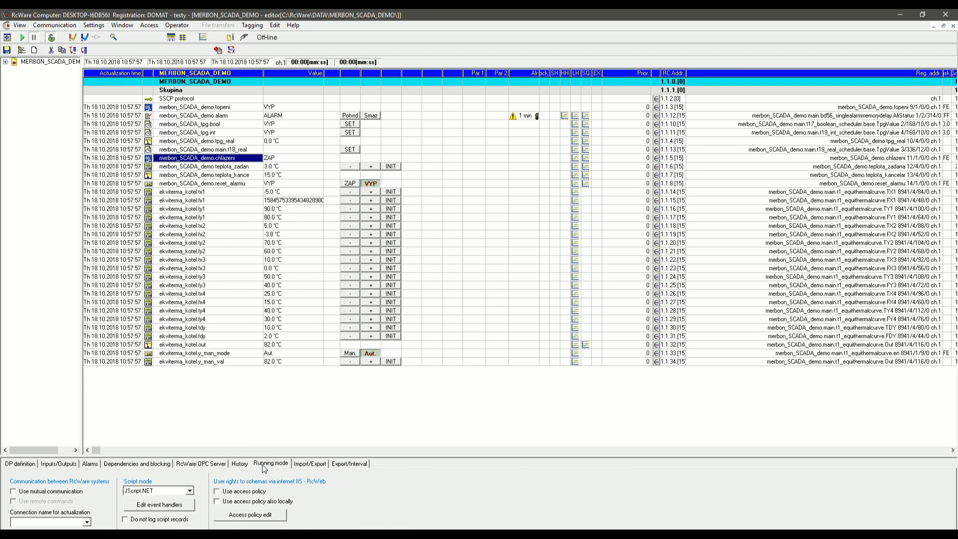
{"action": "left_click", "coordinate": [272, 517]}
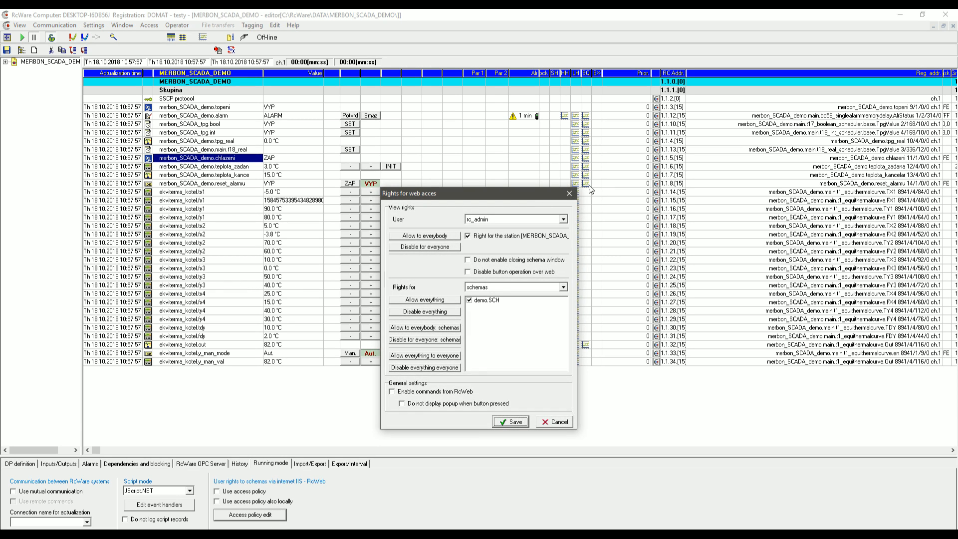
Reopen the web access rights editor and view rc_nobody's schema rights.
{"action": "left_click", "coordinate": [568, 193]}
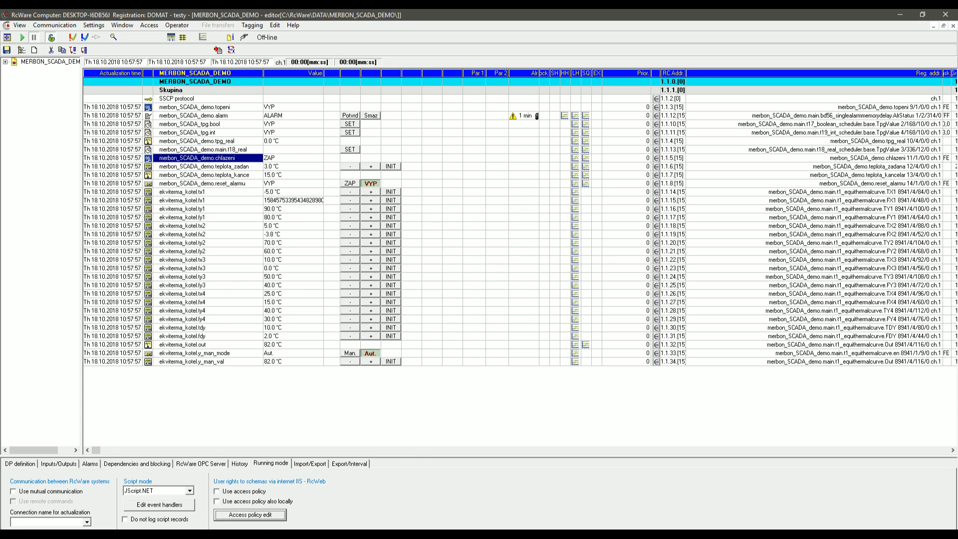
{"action": "left_click", "coordinate": [276, 517]}
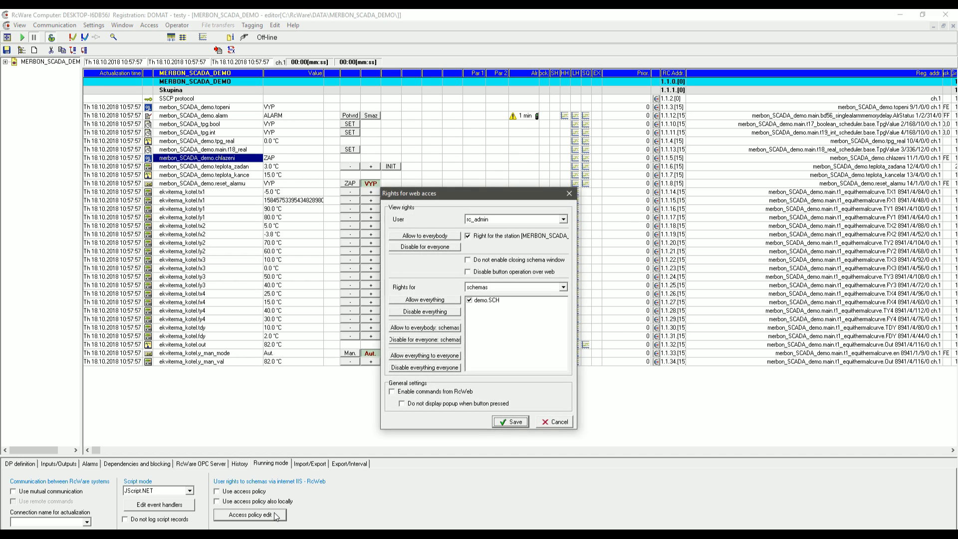
{"action": "left_click", "coordinate": [563, 222]}
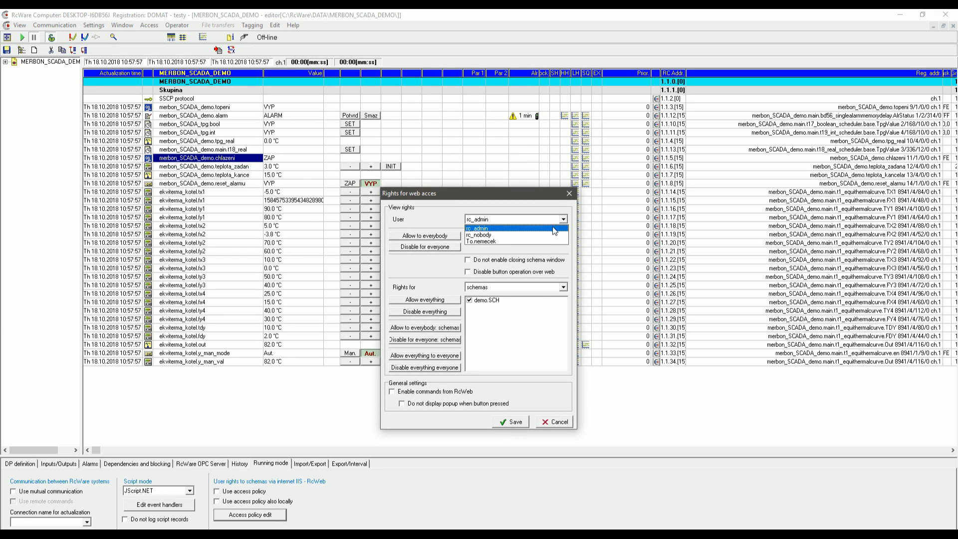
{"action": "left_click", "coordinate": [551, 233]}
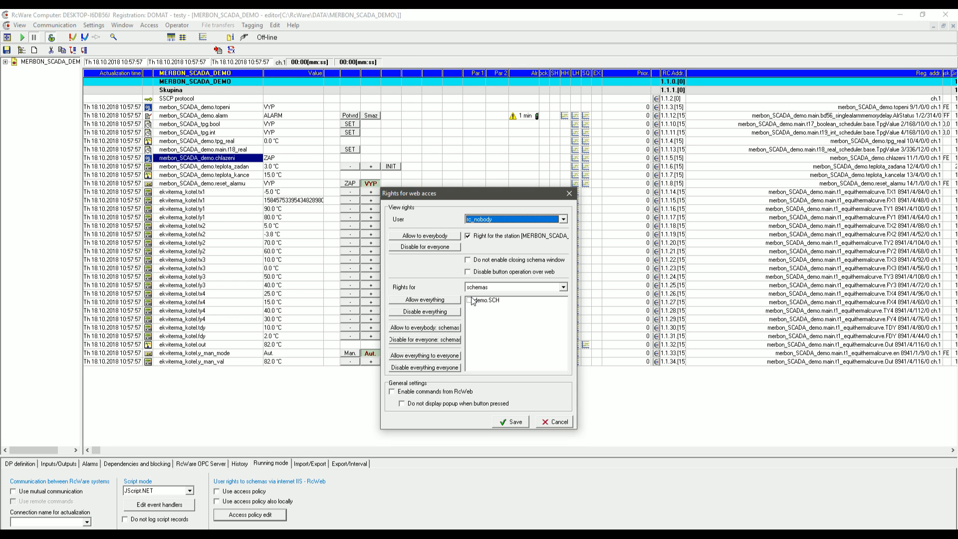
Switch back to rc_admin, check its demo.SCH permission, and cancel without saving.
{"action": "left_click", "coordinate": [511, 219]}
{"action": "left_click", "coordinate": [508, 228]}
{"action": "left_click", "coordinate": [474, 331]}
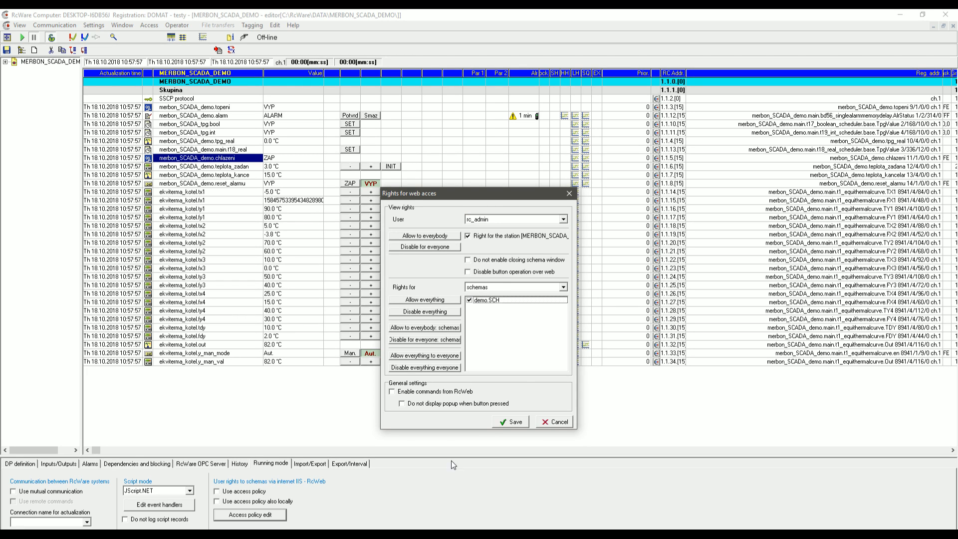
{"action": "left_click", "coordinate": [563, 423]}
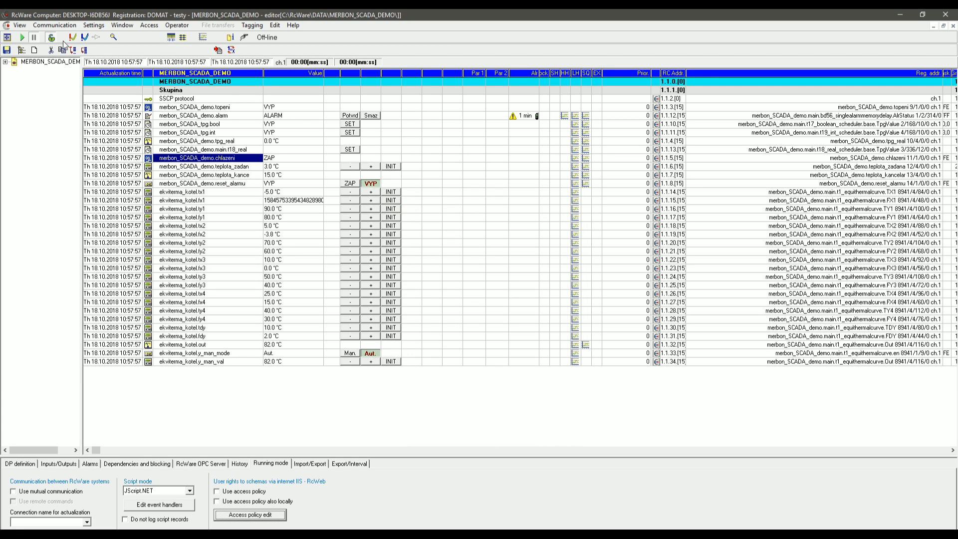
Tick Export access policy rights in Export do Scada2, close it, and return to the browser.
{"action": "left_click", "coordinate": [93, 25]}
{"action": "left_click", "coordinate": [125, 99]}
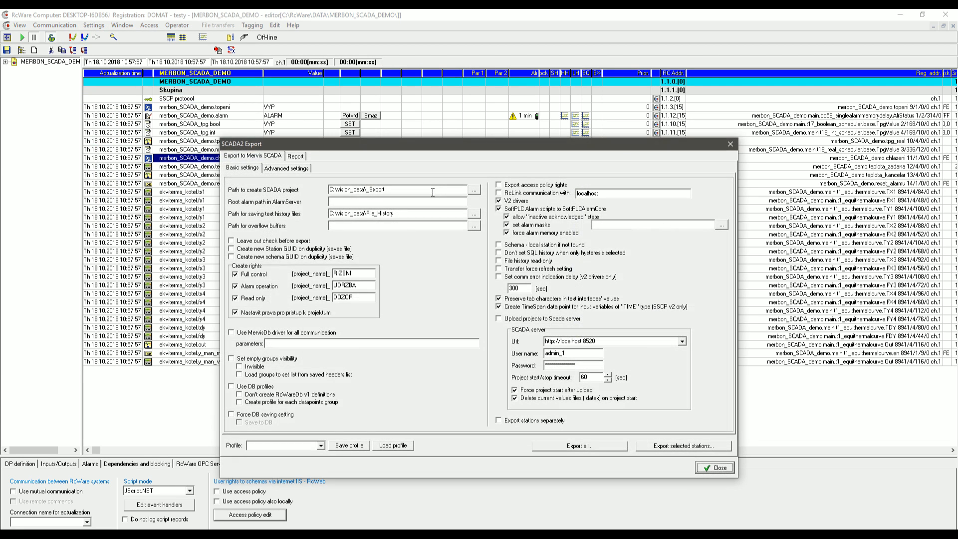
{"action": "left_click", "coordinate": [499, 185]}
{"action": "left_click", "coordinate": [730, 145]}
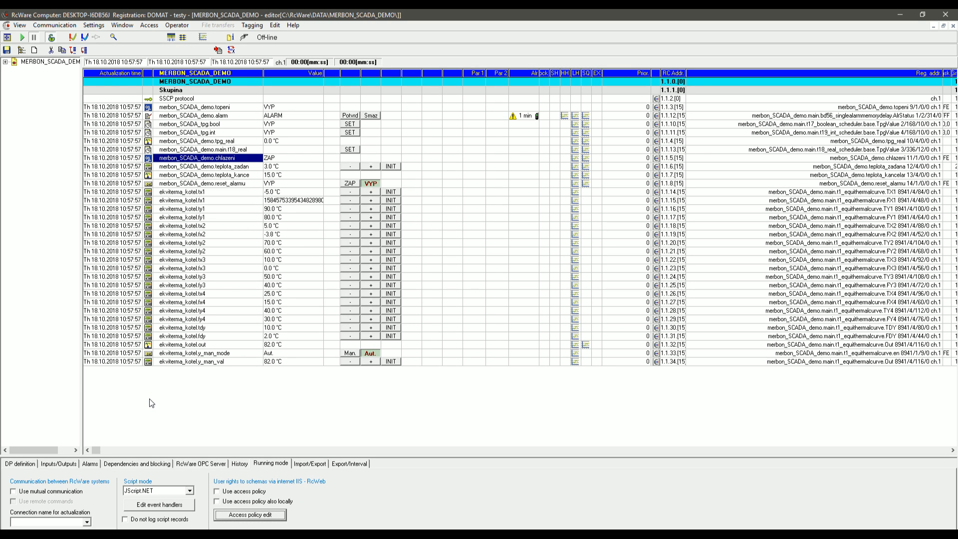
{"action": "left_click", "coordinate": [139, 537]}
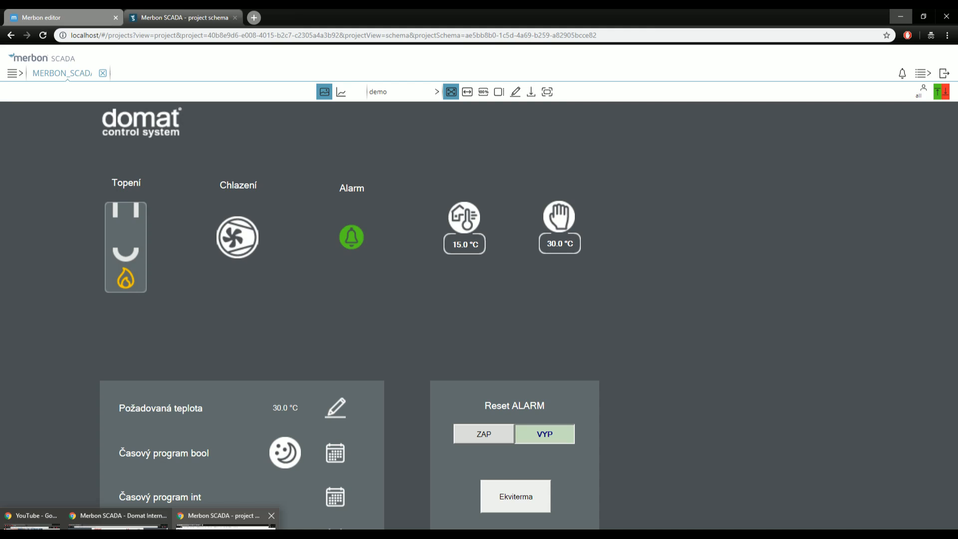
Show the Domain server user list in the Merbon editor browser tab.
{"action": "left_click", "coordinate": [225, 529]}
{"action": "left_click", "coordinate": [77, 22]}
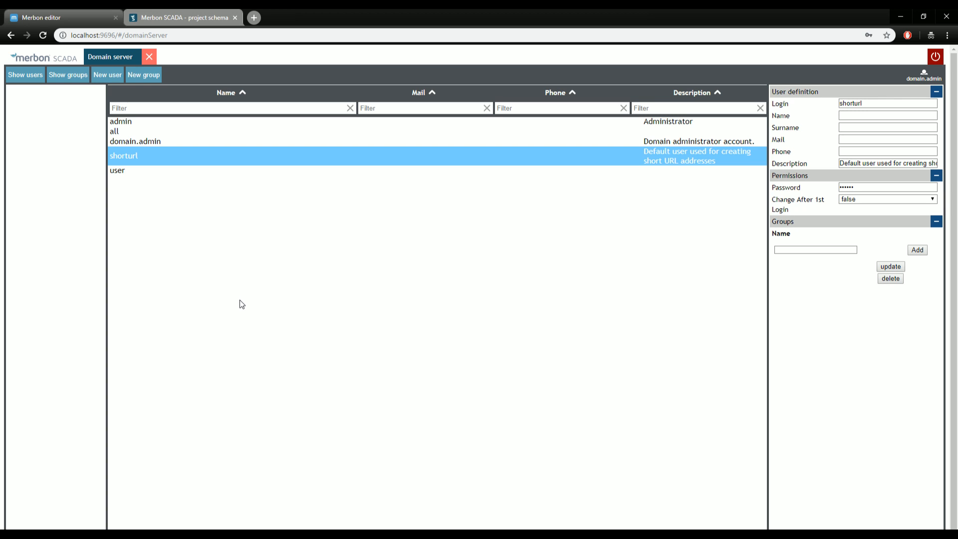
Switch to the 'Merbon SCADA - project schema' tab showing the demo heating, cooling and alarm tiles.
{"action": "left_click", "coordinate": [177, 15]}
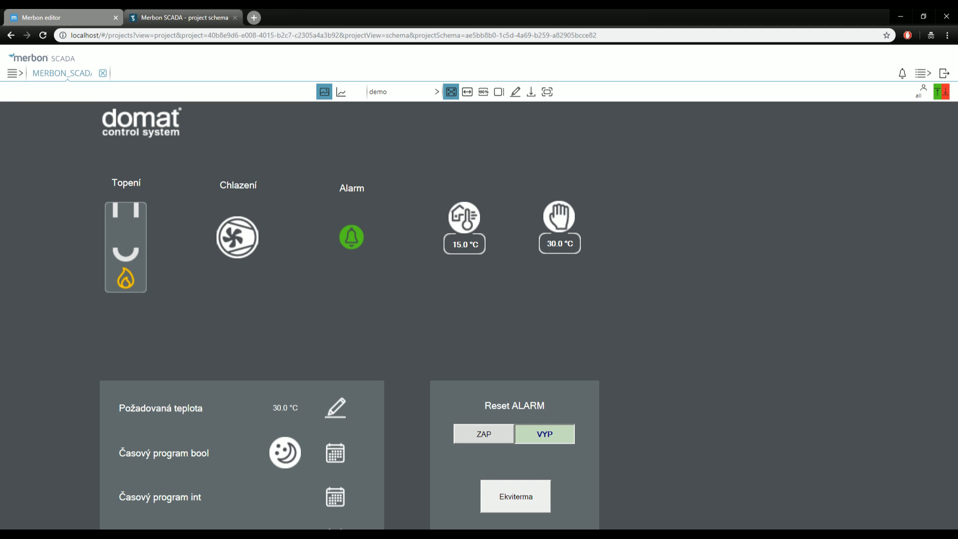
Alt+Tab back to RcWare's MERBON_SCADA_DEMO datapoint table with running-mode settings.
{"action": "key", "text": "alt+Tab"}
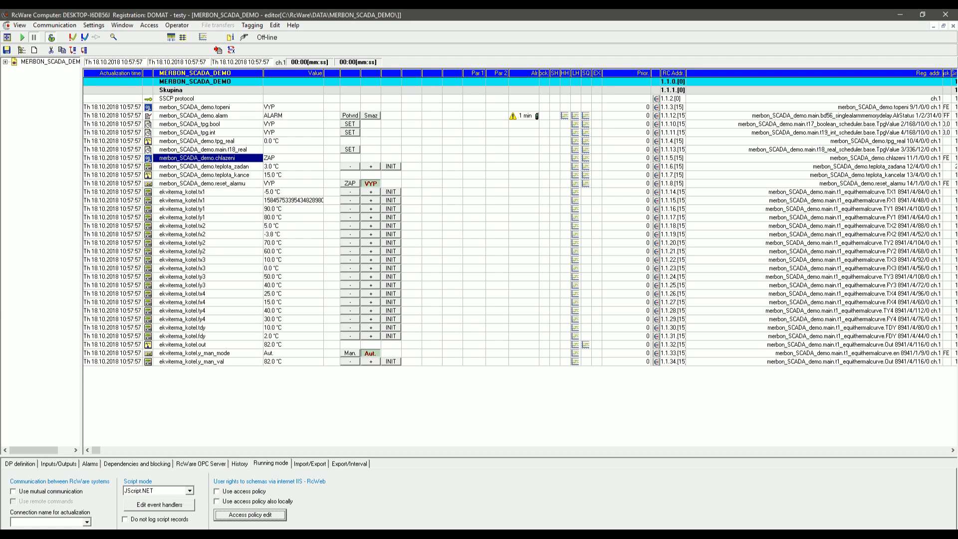
Scroll through the implementation guide PDF, then set it aside to view the installed programs.
{"action": "key", "text": "alt+Tab"}
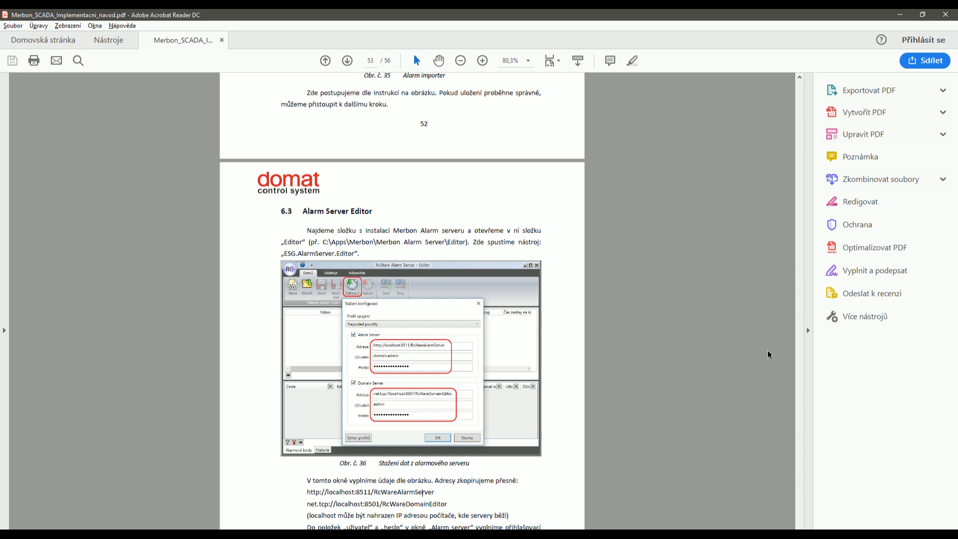
{"action": "left_click_drag", "start_coordinate": [800, 535], "coordinate": [816, 64]}
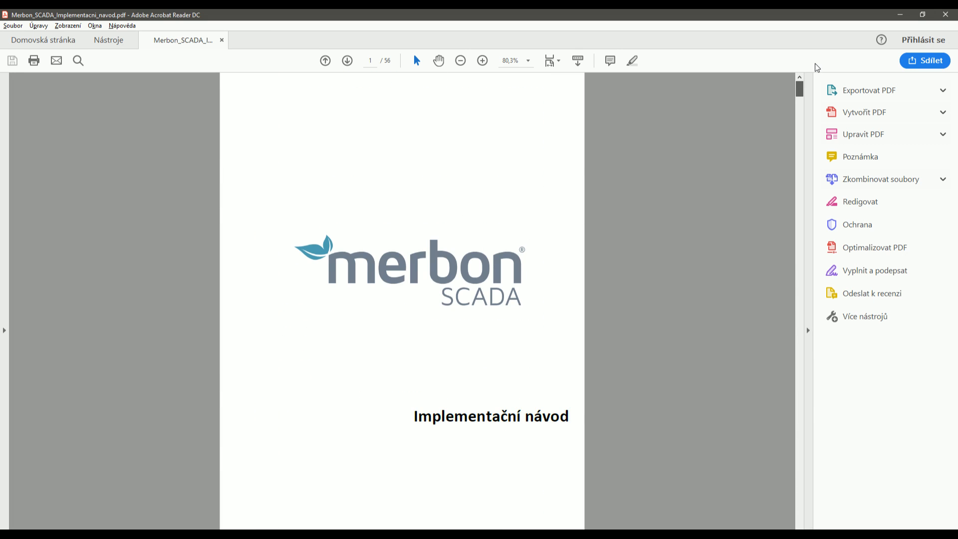
{"action": "left_click", "coordinate": [902, 14]}
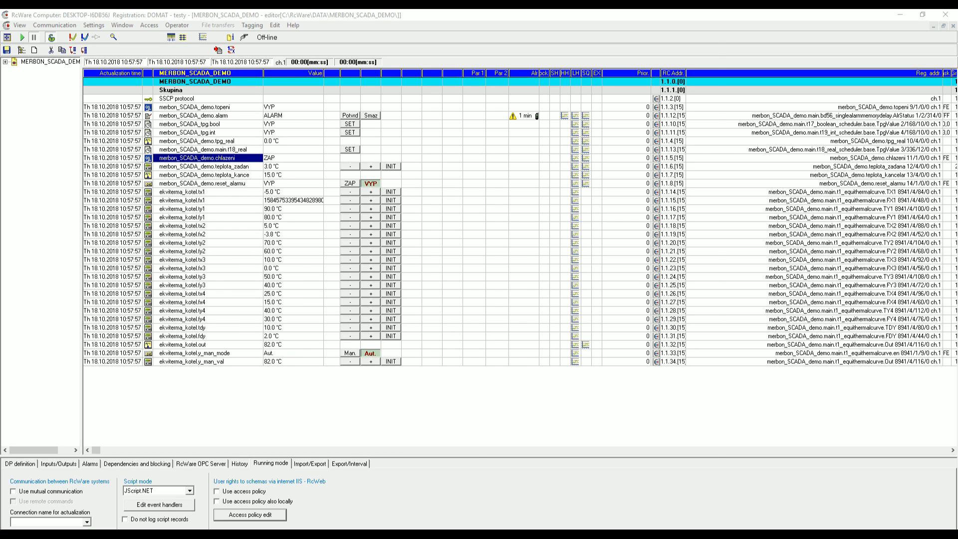
{"action": "key", "text": "alt+Tab"}
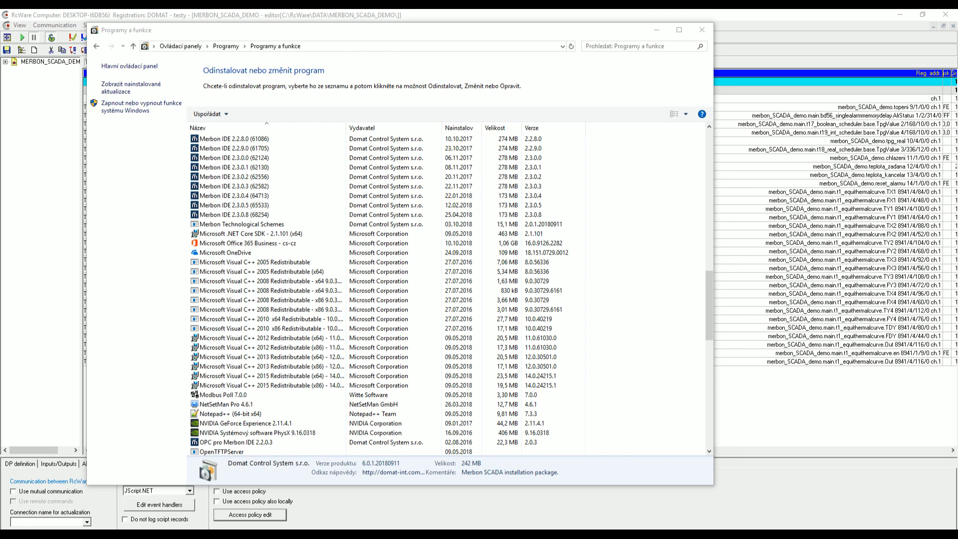